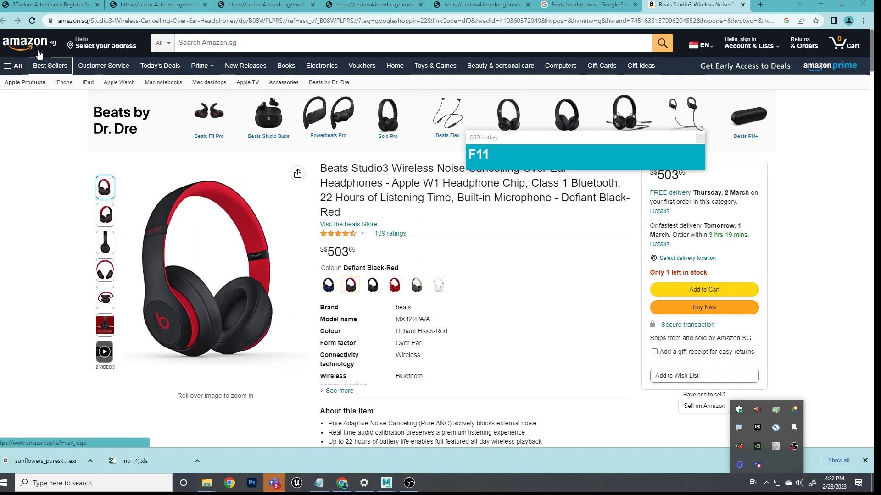
Open the main angled product image of the Beats Studio3 headphones in a new tab and switch to it
right_click(213, 258)
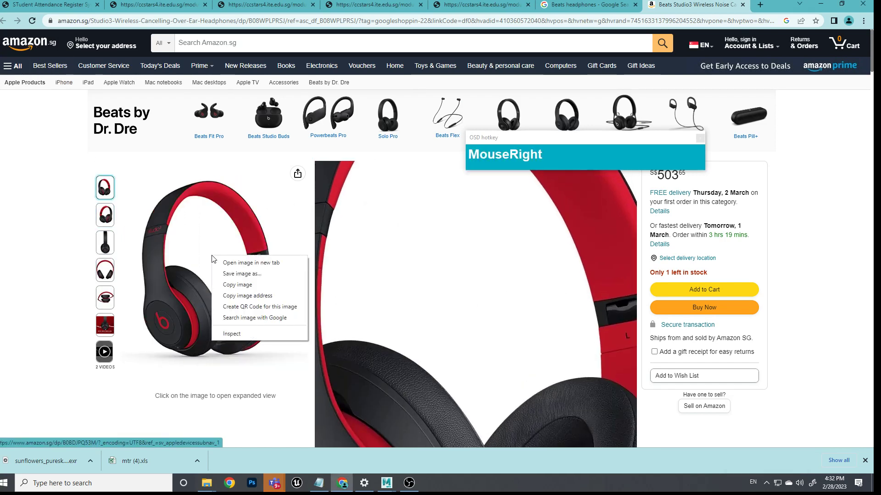
click(236, 263)
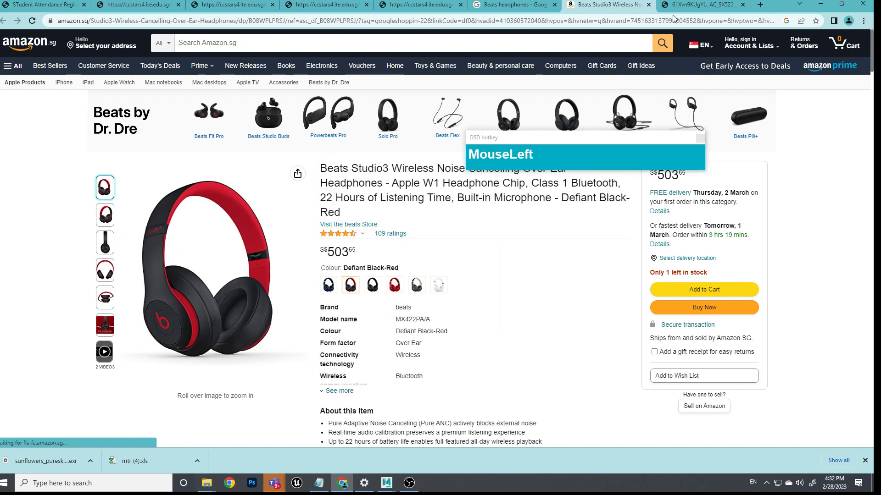
click(719, 3)
drag(556, 143, 663, 82)
Start saving the full image and browse on DATADRIVE1 (D:) to the Maya project's sourceimages folder
right_click(460, 196)
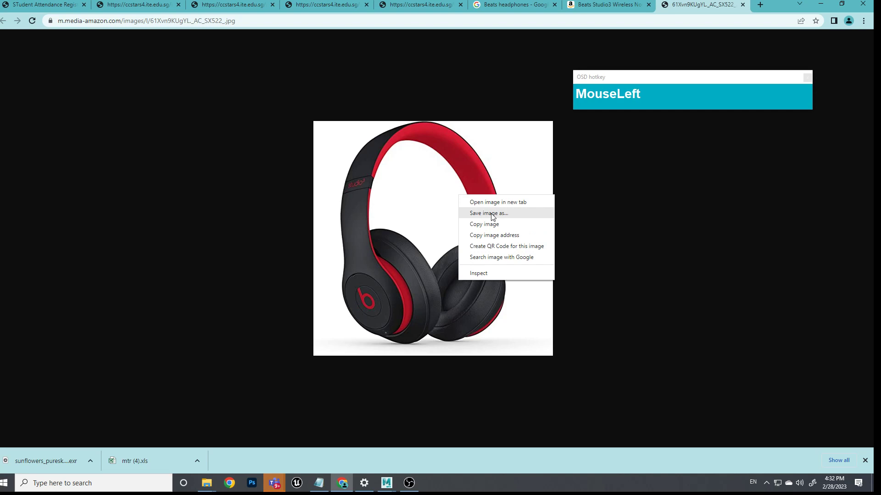
click(490, 213)
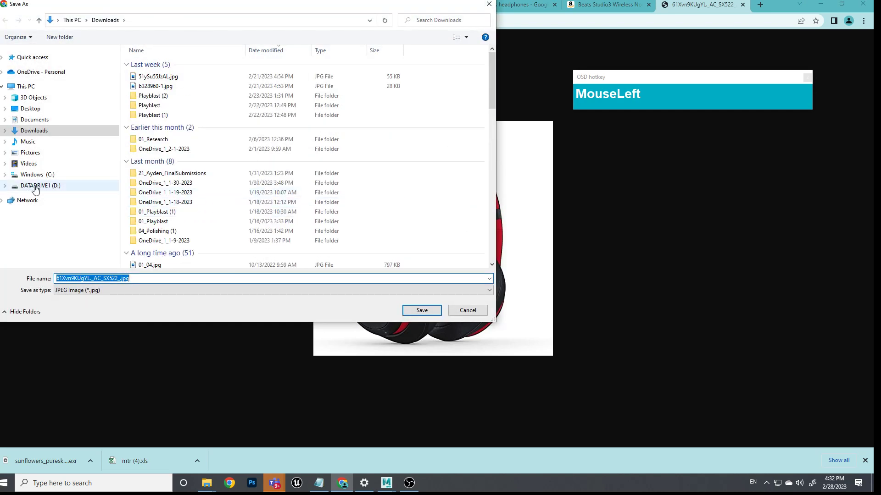
click(36, 190)
scroll(184, 248, down, 8)
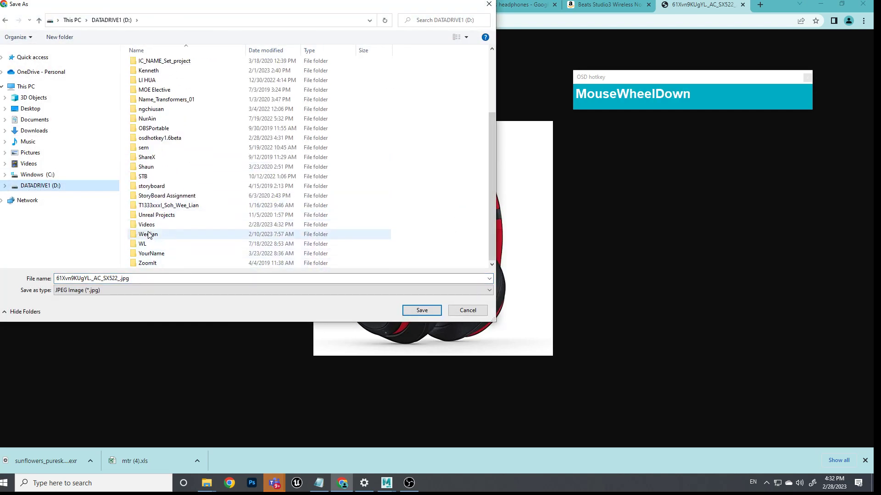
double_click(165, 205)
click(145, 65)
double_click(145, 65)
double_click(147, 65)
double_click(202, 129)
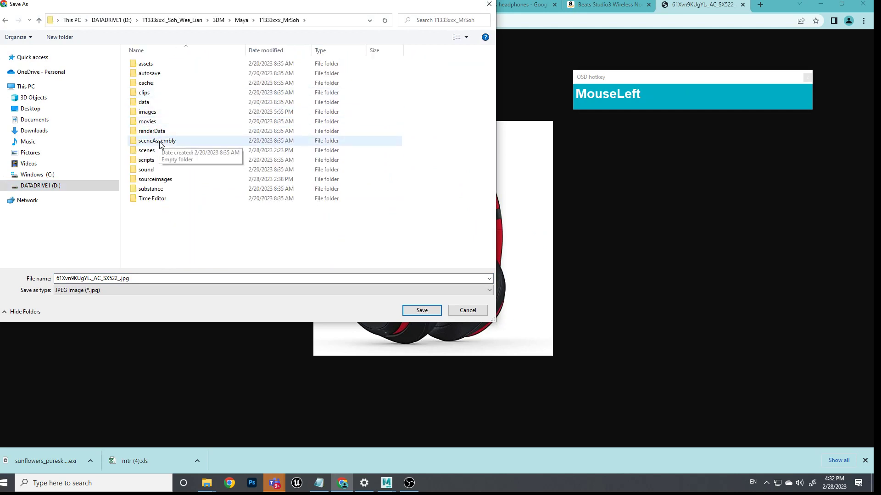
double_click(155, 179)
Create a folder named Headphones in sourceimages and save the angled headphone image there as a JPEG
scroll(329, 226, down, 2)
right_click(329, 225)
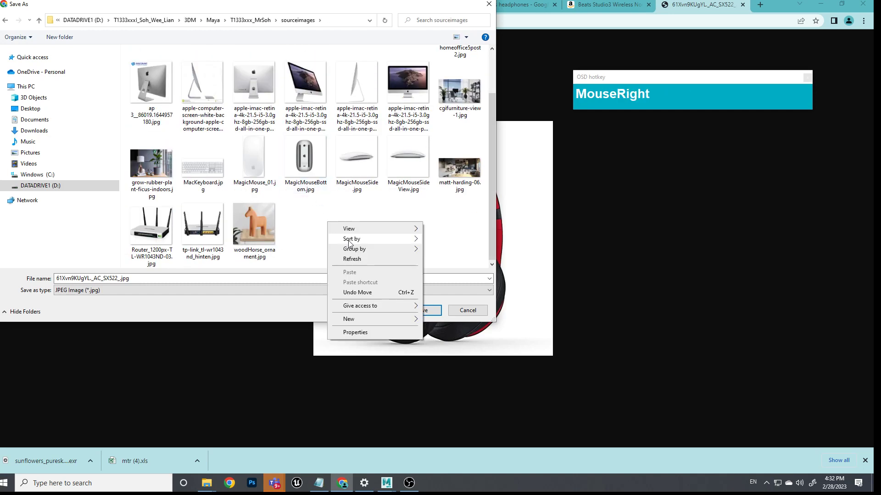
click(370, 319)
click(443, 320)
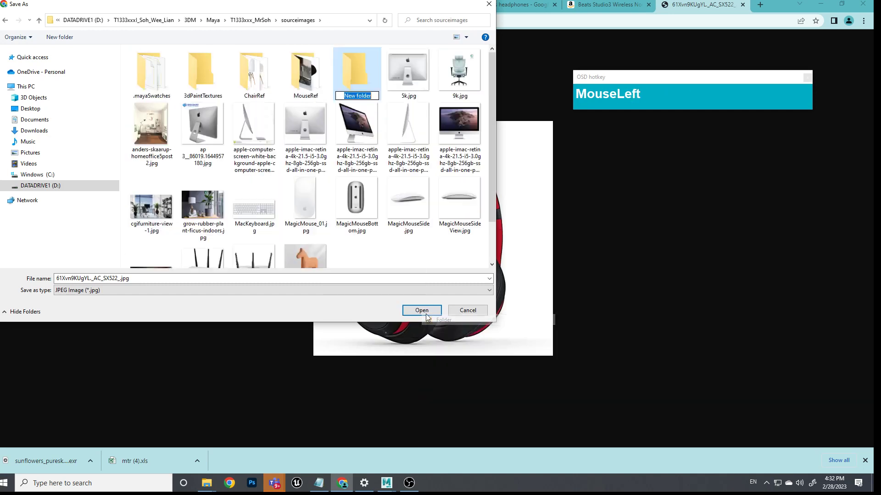
text(Headphones)
key(Return)
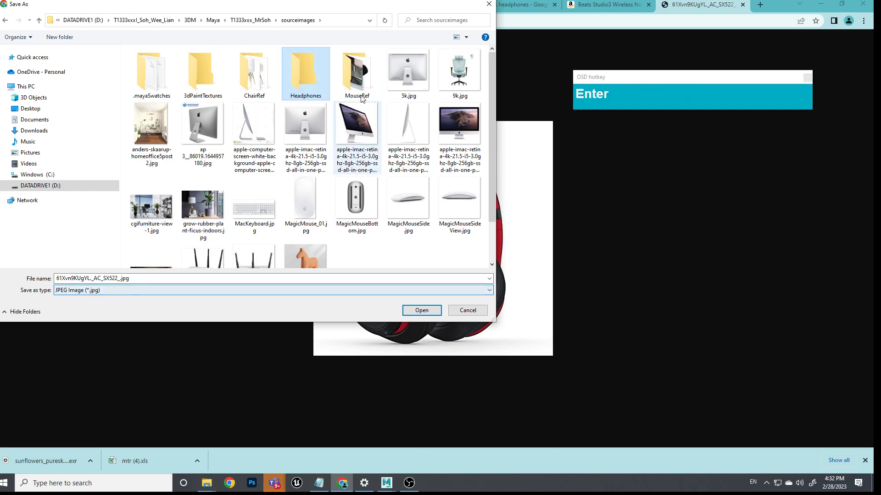
double_click(315, 78)
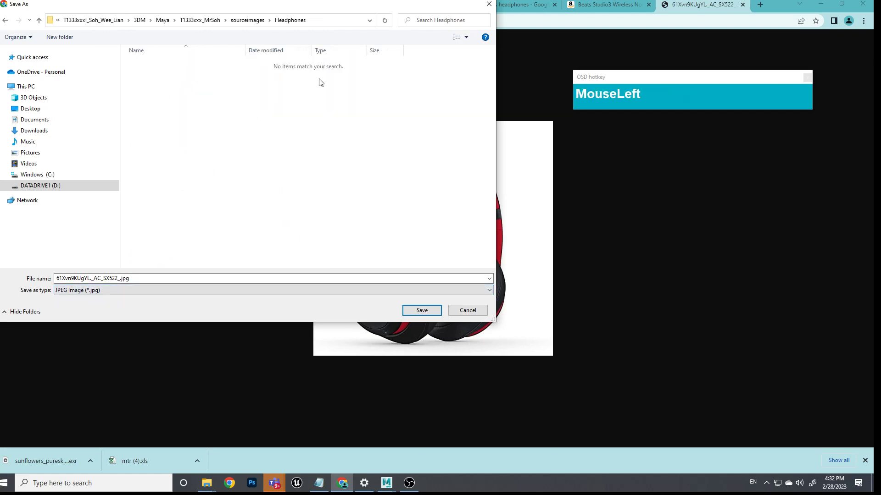
click(422, 310)
Return to the Amazon product page and save the front-view headphone image into the Headphones folder
click(608, 5)
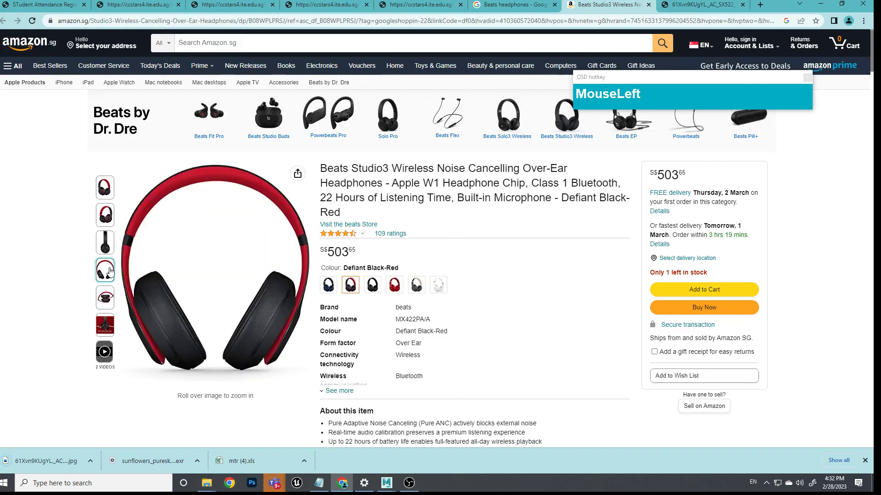
right_click(230, 263)
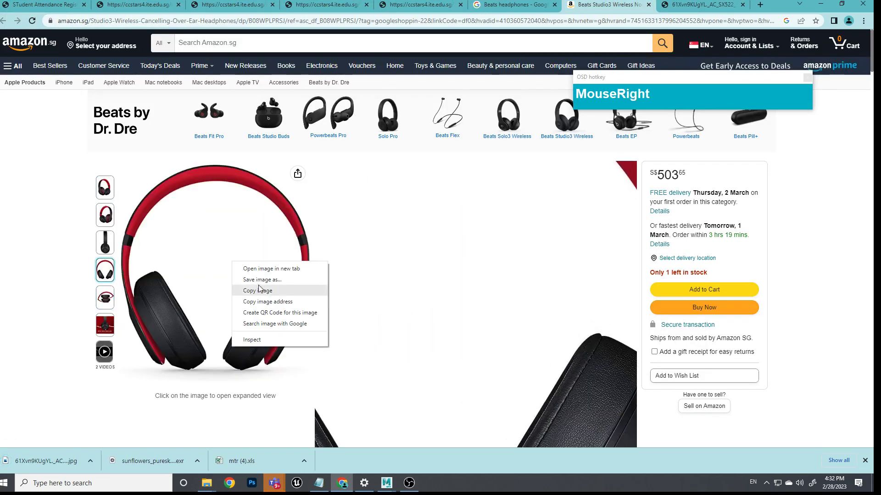
right_click(448, 254)
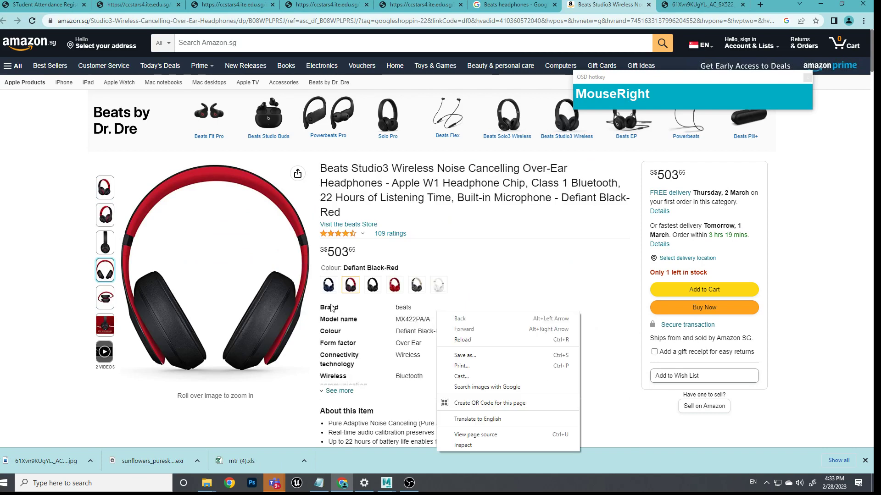
right_click(256, 288)
click(296, 306)
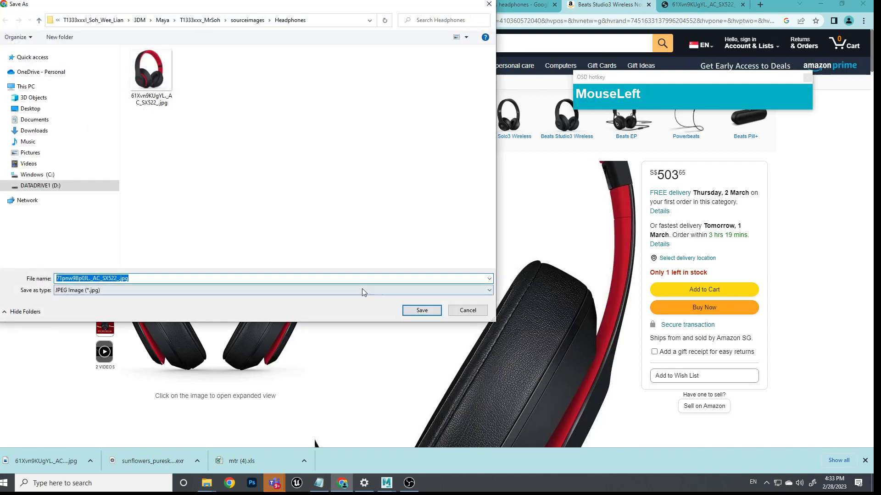
click(420, 310)
Open the downloaded front-view image to check it, and close the viewer
click(51, 462)
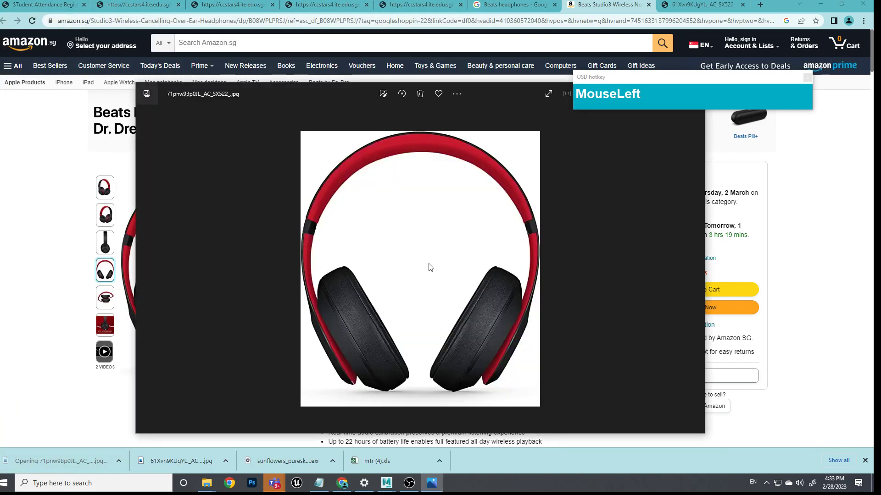
drag(511, 92, 371, 172)
key(alt+F4)
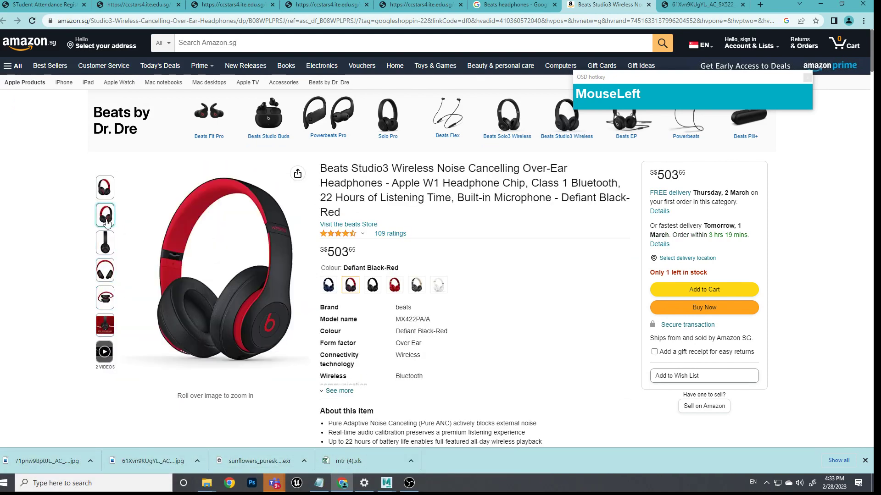
Save the side-view headphone image from the product page into the Headphones folder
right_click(216, 275)
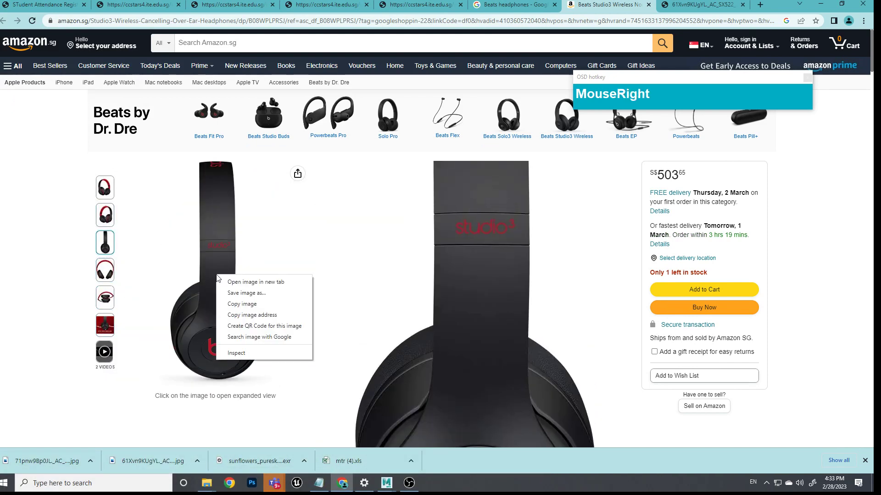
click(260, 294)
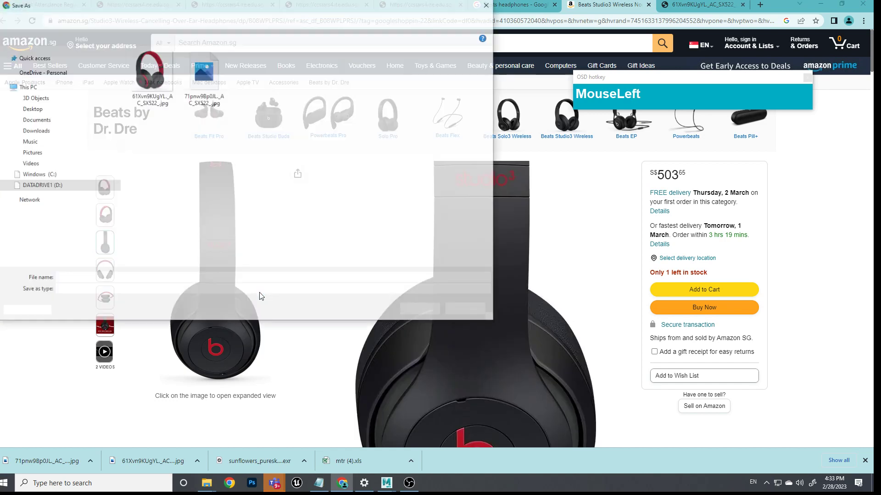
click(403, 313)
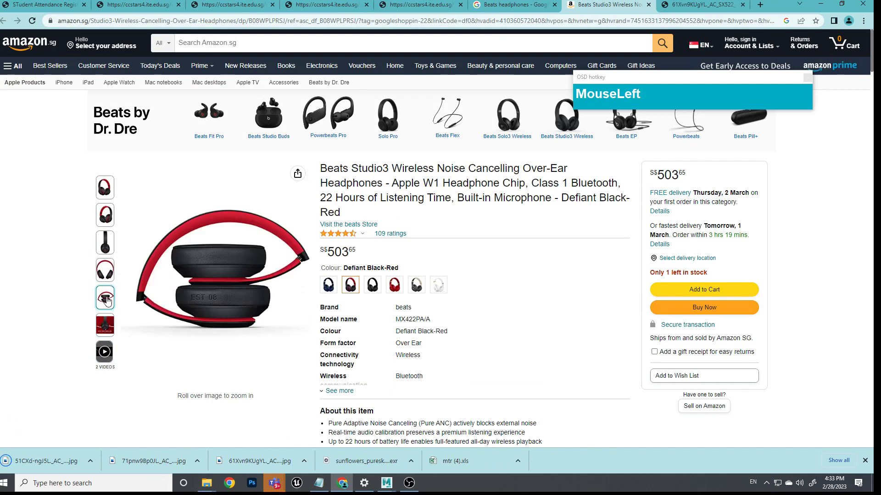
Play the Beats Studio3 Demo Video from the product gallery and pause it at the ear-cushion close-up
mouse_move(106, 293)
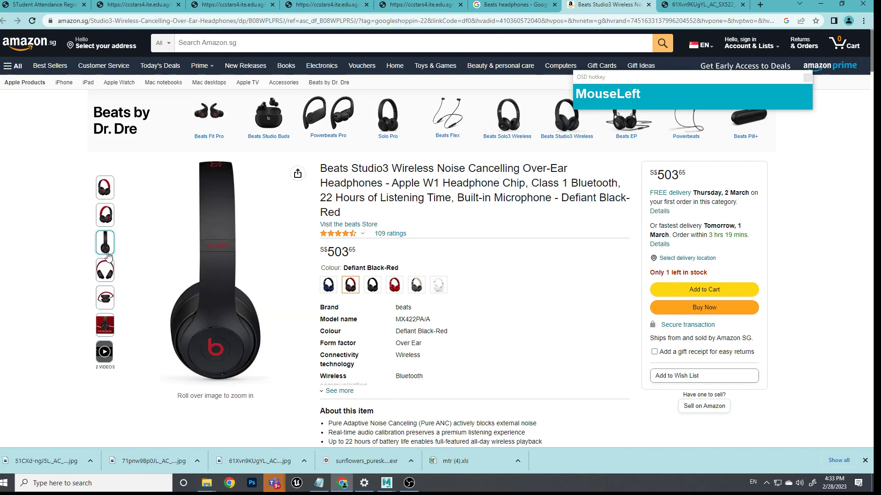
mouse_move(107, 222)
mouse_move(107, 186)
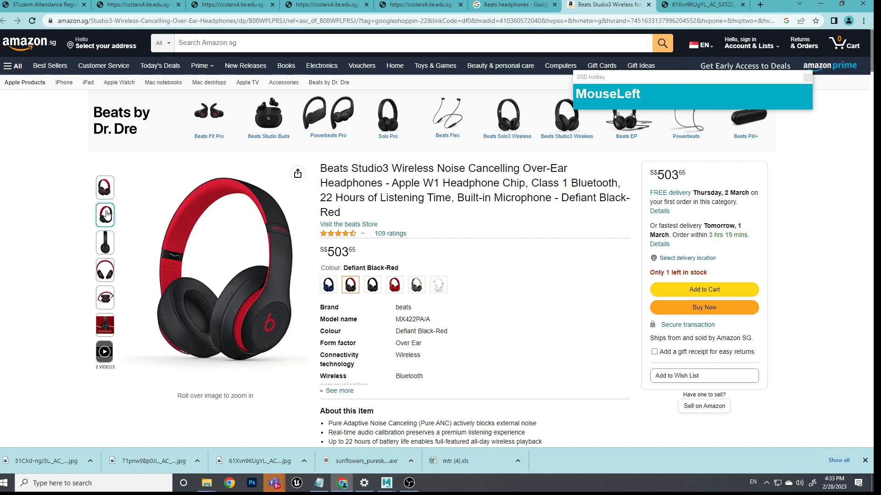
mouse_move(103, 361)
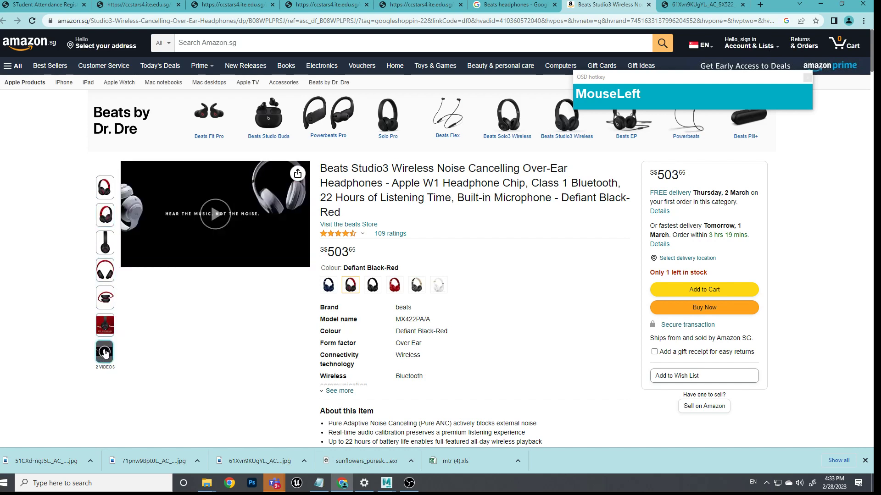
click(104, 353)
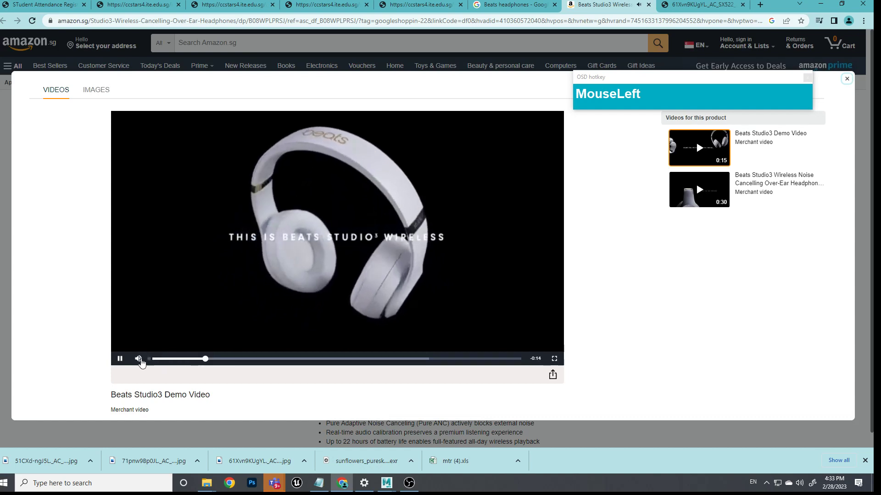
mouse_move(161, 361)
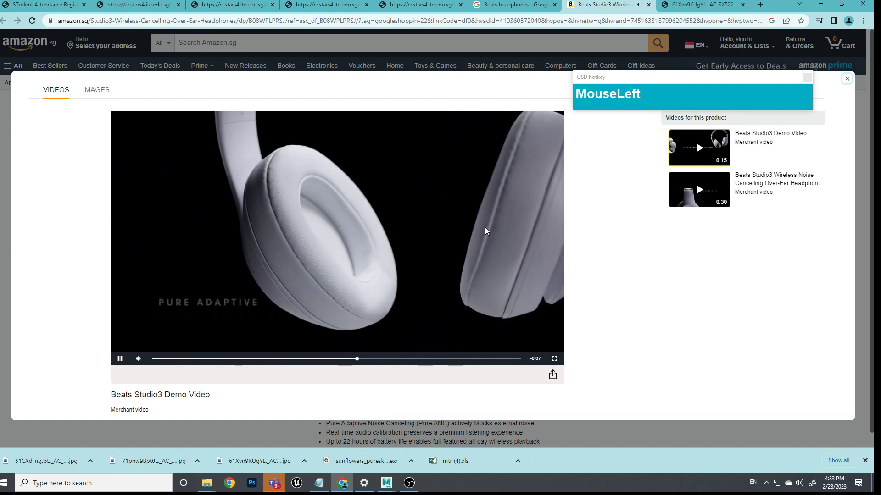
click(396, 237)
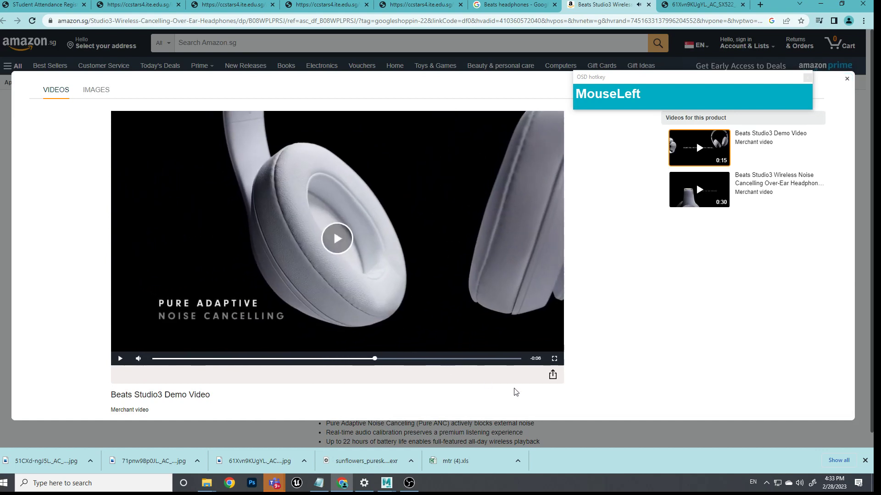
Show the demo video full screen and play through it to examine the ear cushions and the front of the headphones
click(554, 360)
click(568, 347)
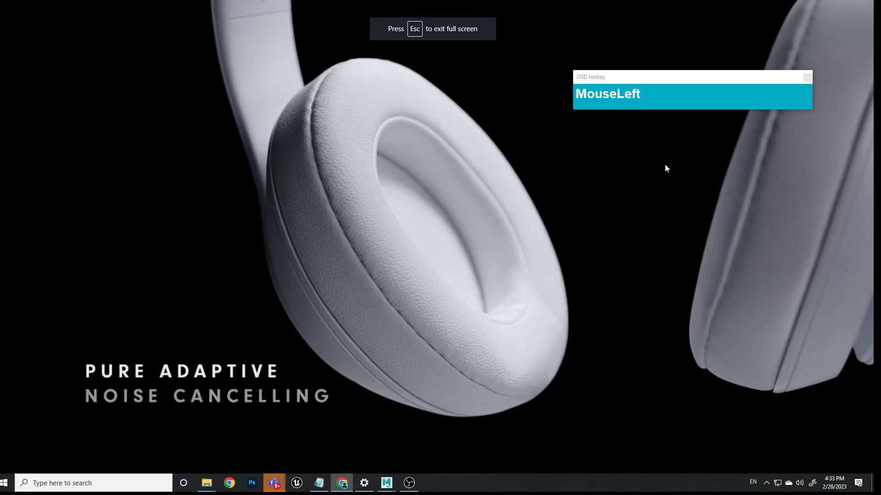
drag(663, 78, 732, 67)
click(535, 344)
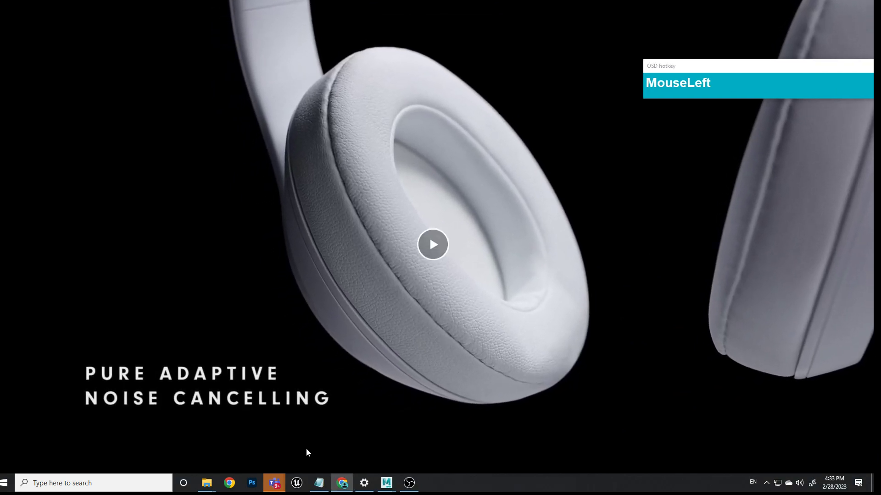
click(554, 337)
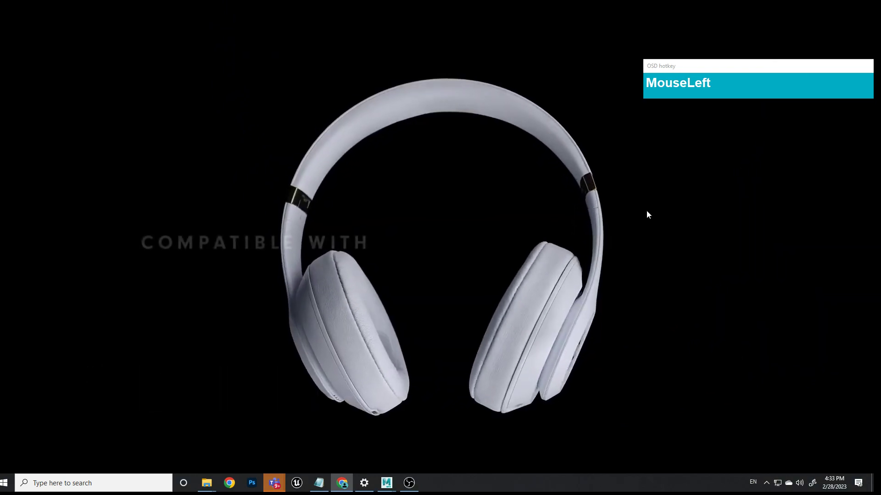
Capture a rectangular screen snip of the ear-cushion close-up from the full-screen product video
key(super+shift)
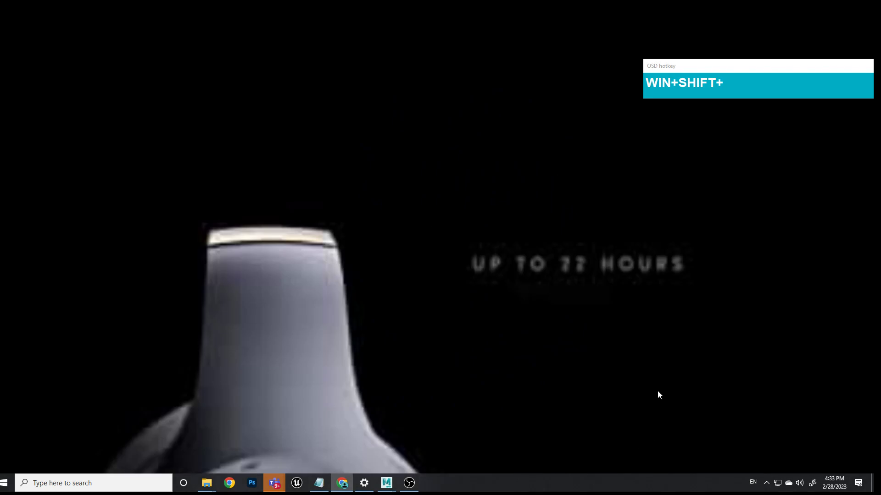
click(660, 321)
click(433, 244)
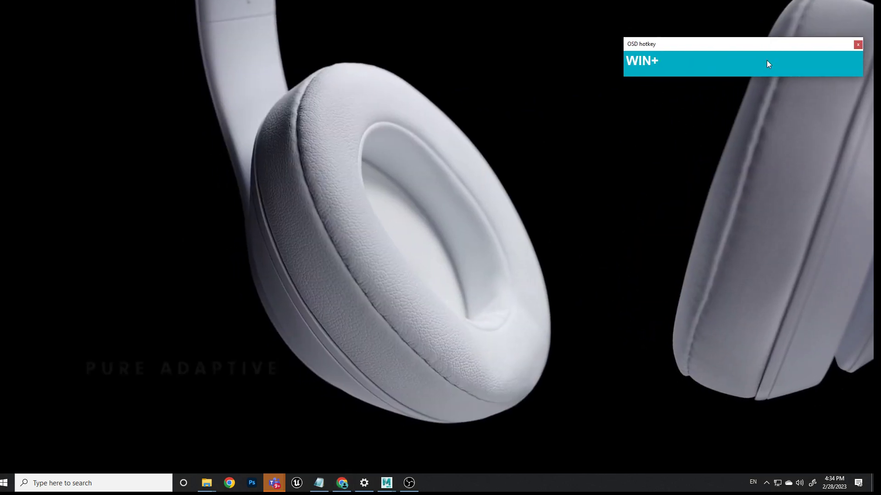
key(super+shift+s)
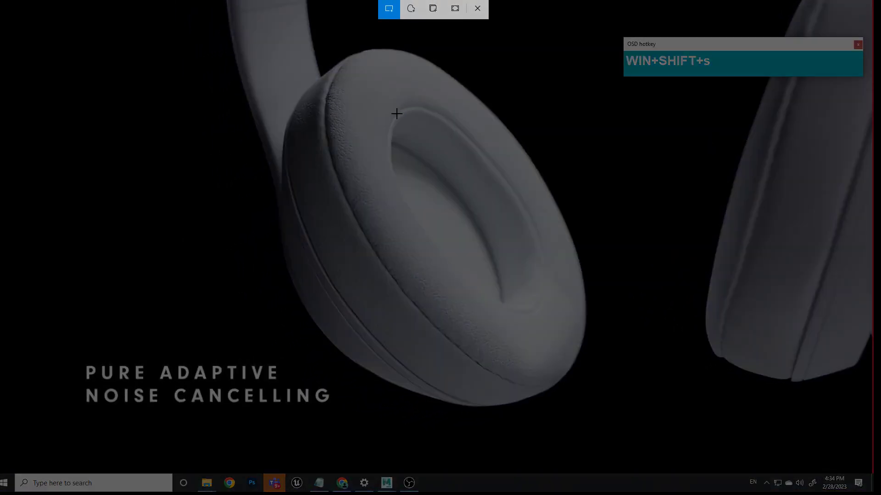
drag(333, 85, 633, 427)
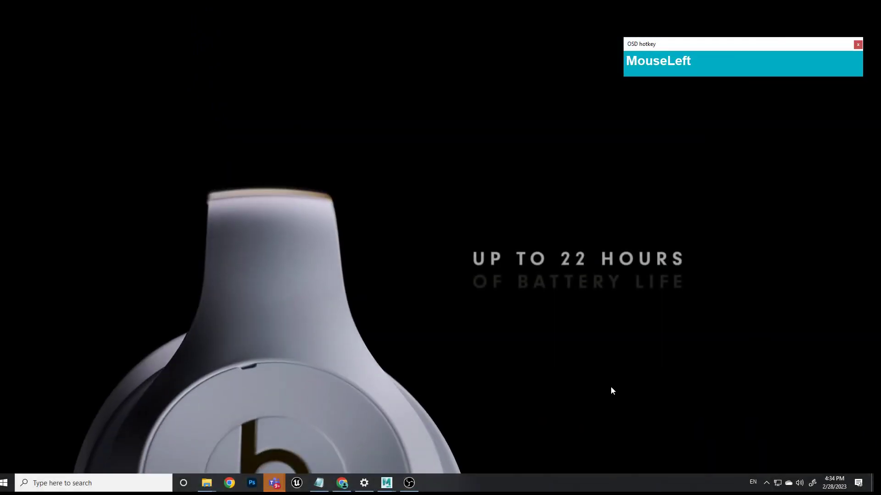
Exit full screen and pause the second Beats Studio3 product video
key(Escape)
click(714, 235)
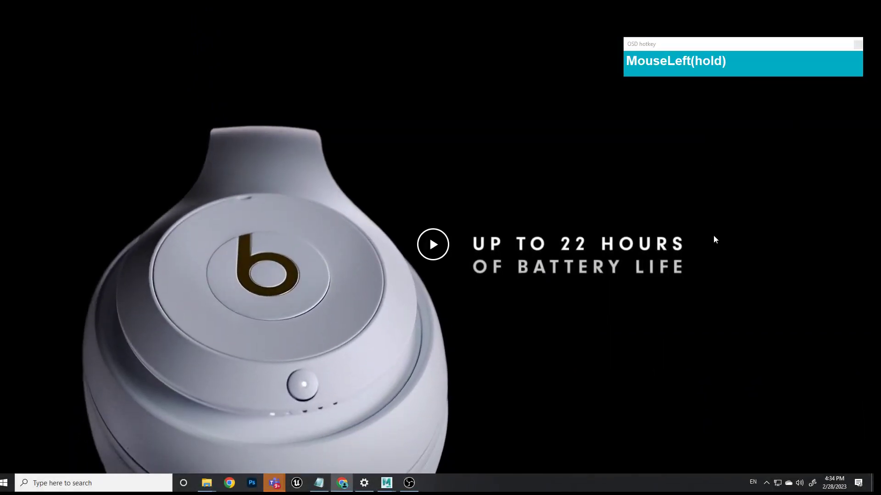
key(Escape)
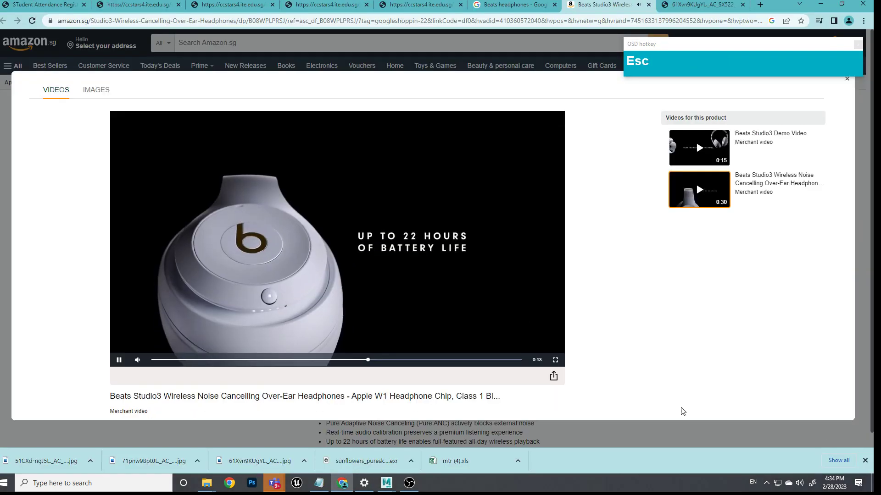
click(159, 367)
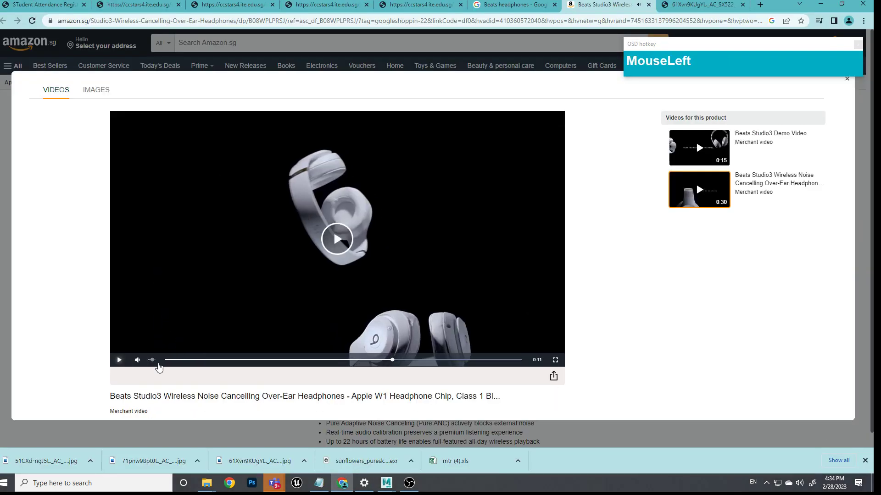
Open the ear-cushion snip from its notification in Snip & Sketch and start saving it
click(859, 484)
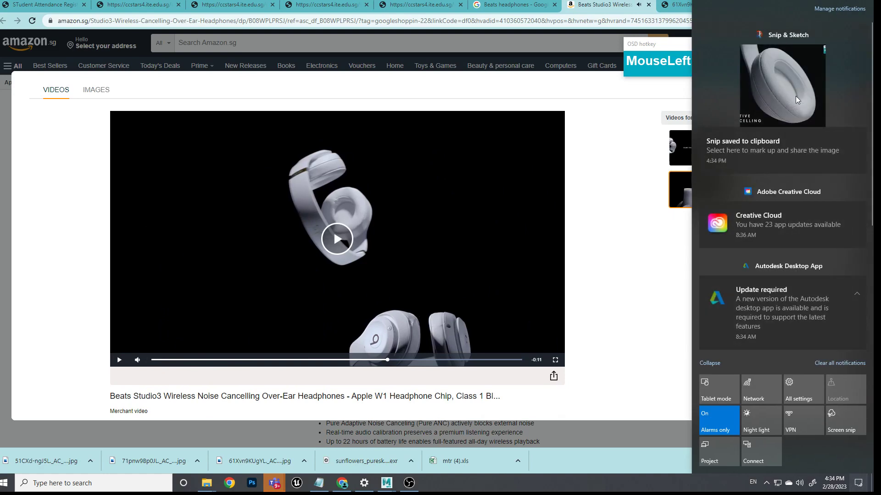
click(792, 84)
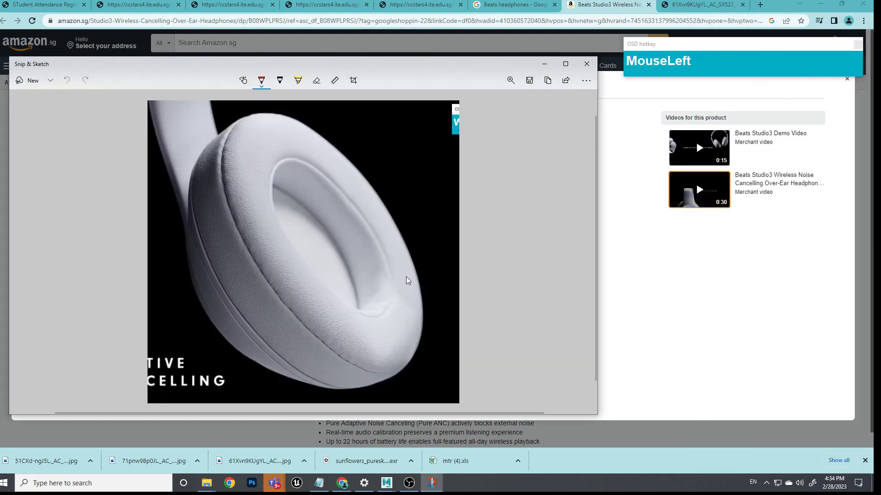
click(530, 81)
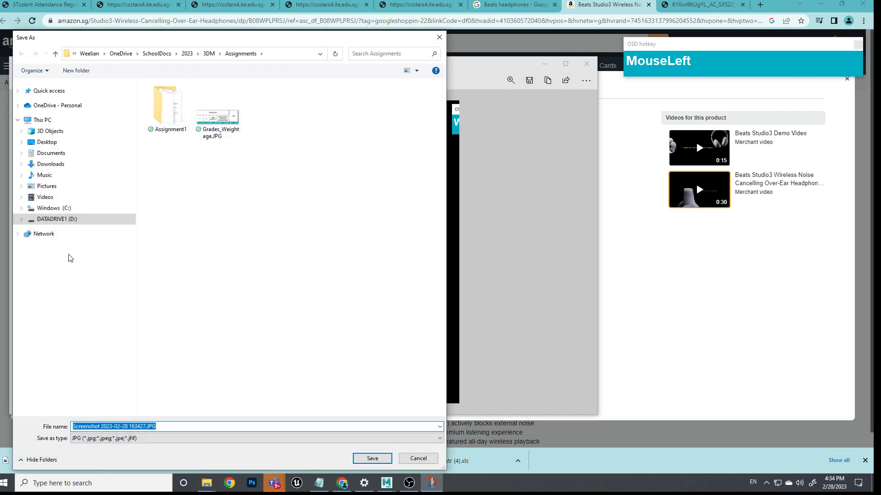
Set the save location to the Headphones folder inside the Maya project's sourceimages on drive D
click(63, 221)
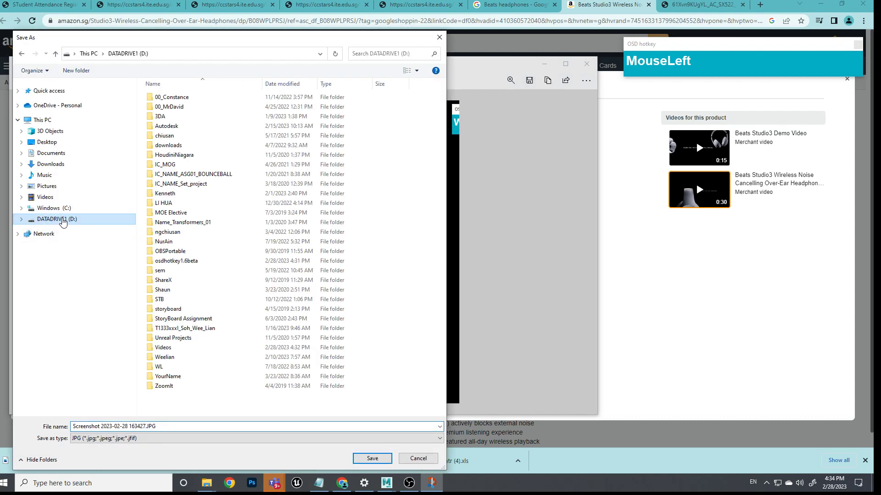
double_click(188, 328)
double_click(160, 98)
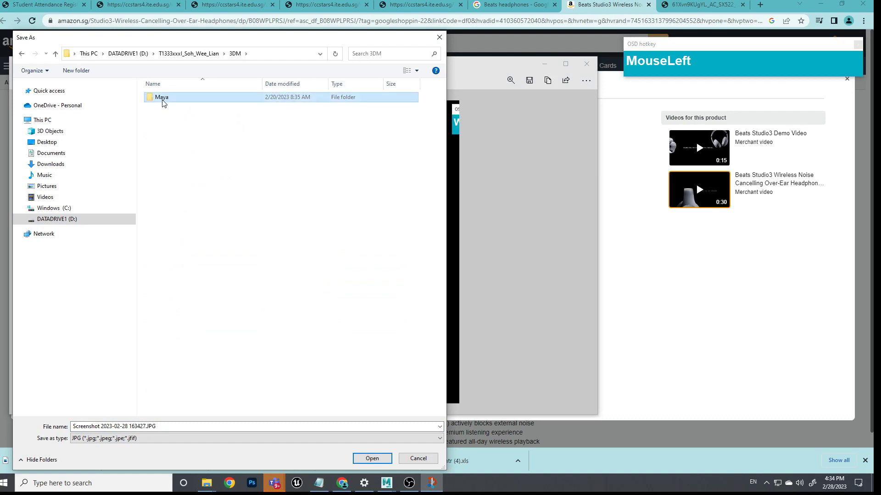
double_click(163, 99)
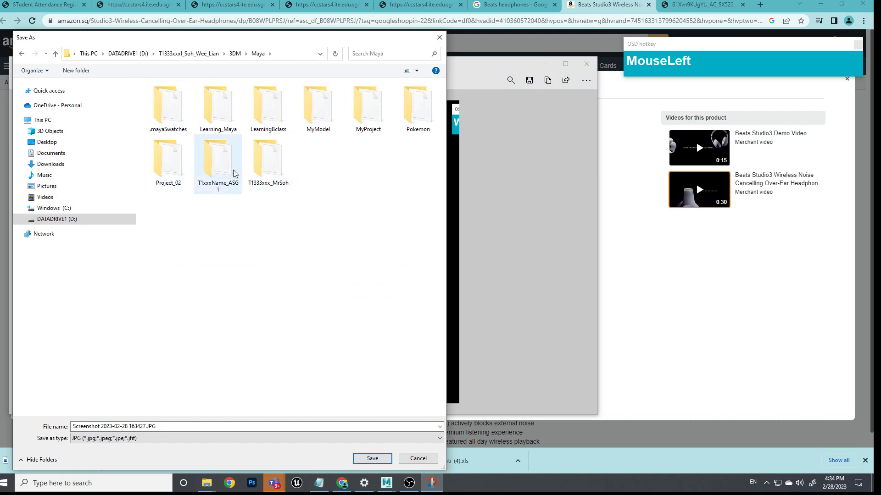
double_click(269, 160)
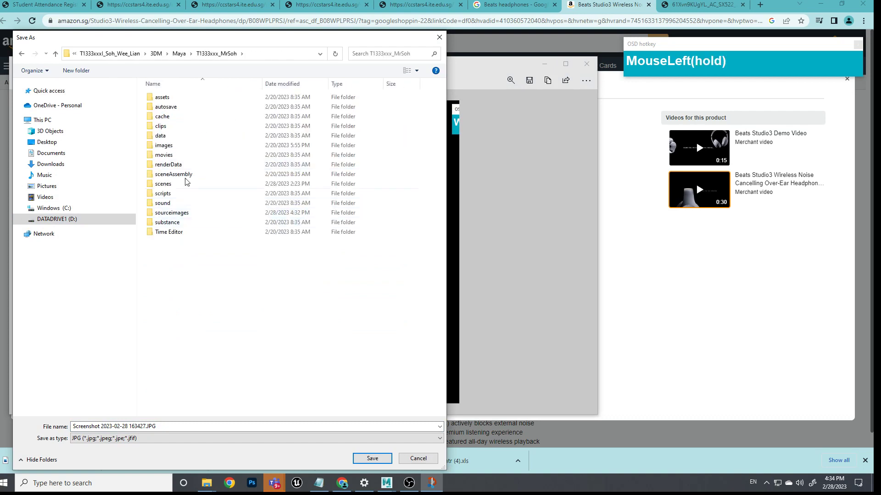
double_click(174, 212)
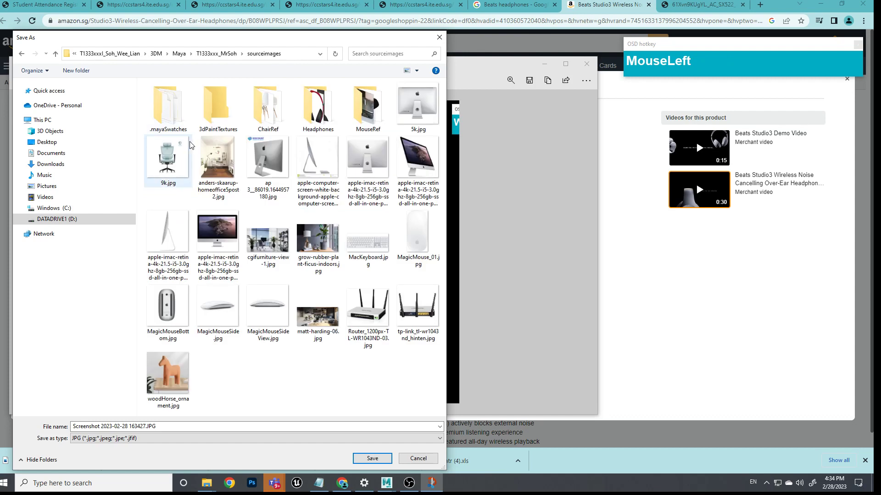
double_click(316, 115)
Save the snip as EarPadDetail.JPG and minimize Snip & Sketch
click(156, 427)
click(129, 426)
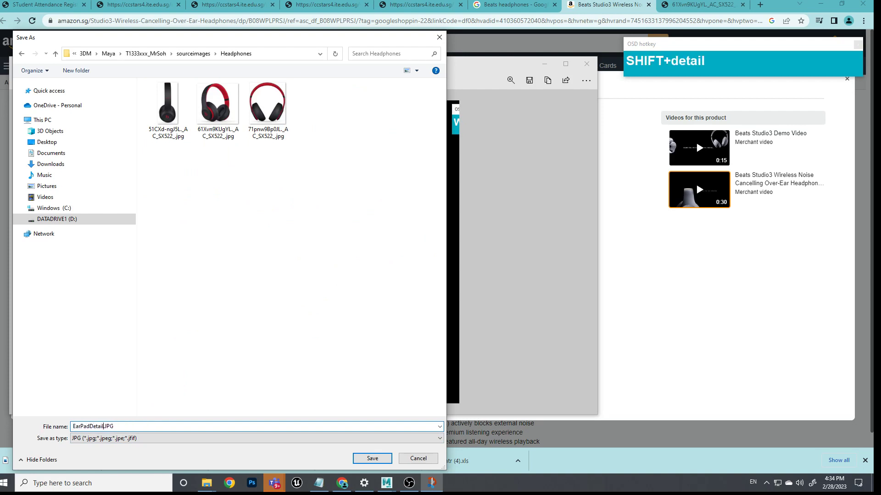
click(366, 460)
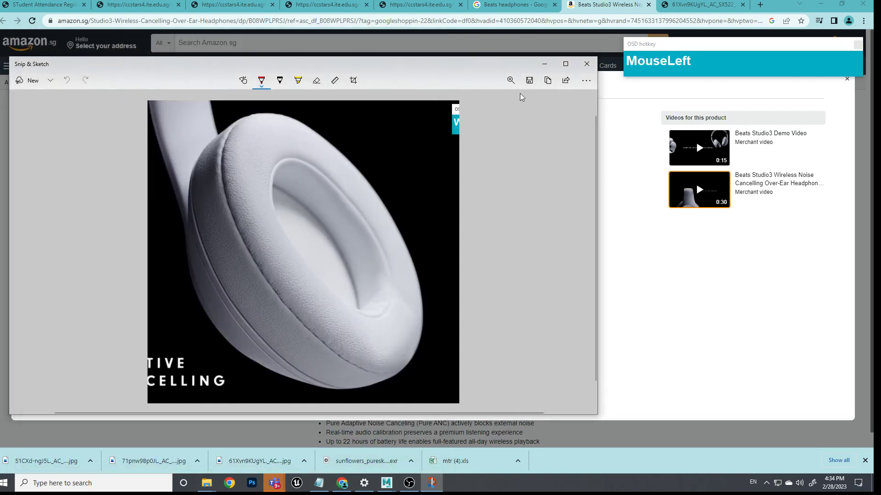
click(545, 64)
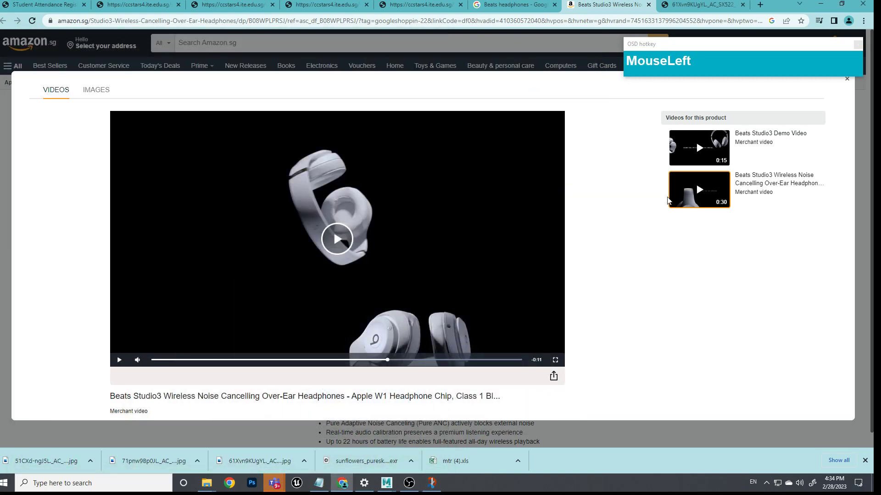
Minimize the browser and open the sourceimages Headphones folder in File Explorer
click(821, 4)
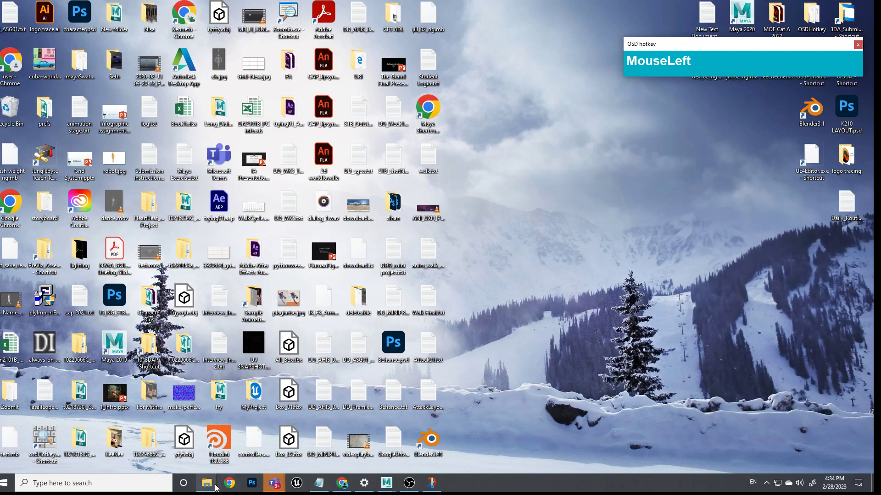
mouse_move(207, 482)
click(248, 441)
scroll(439, 315, up, 3)
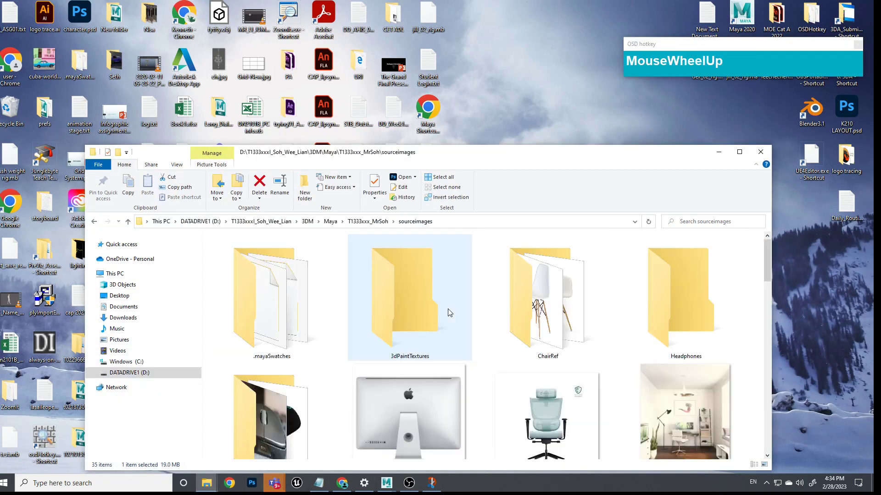
double_click(659, 314)
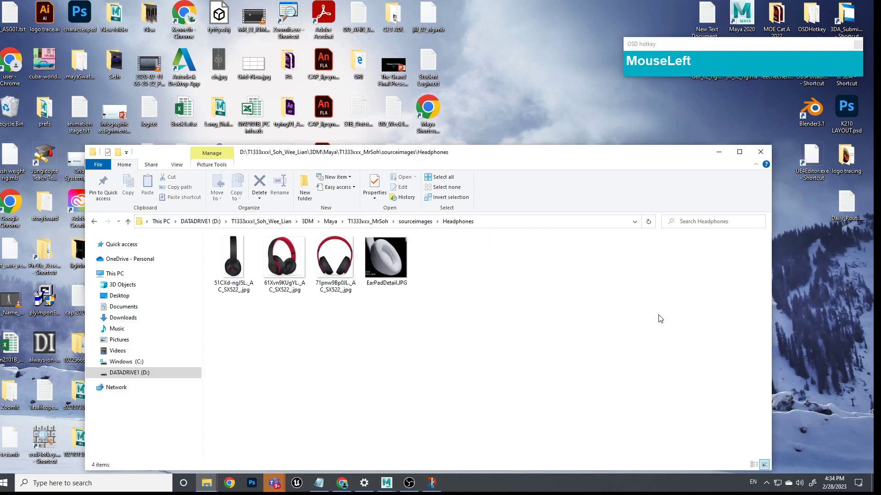
Check the pixel dimensions of 61Xvn9KUgYL._AC_SX522_.jpg in its file properties
right_click(285, 267)
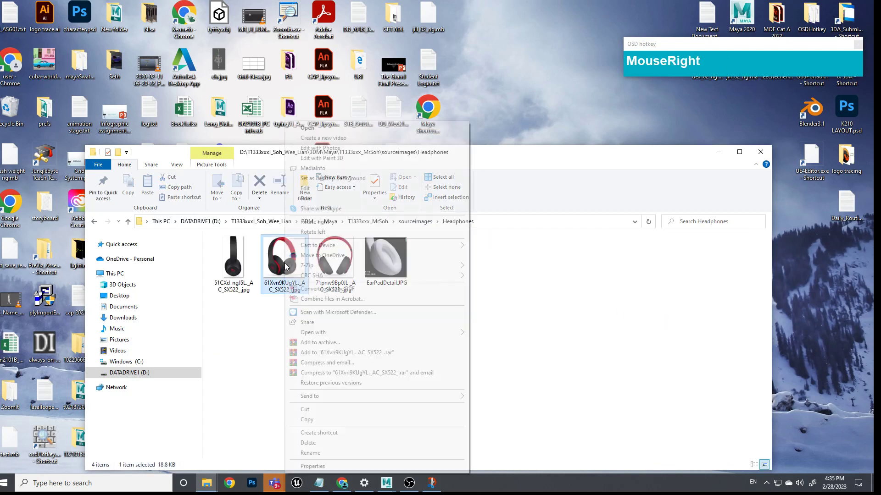
click(328, 465)
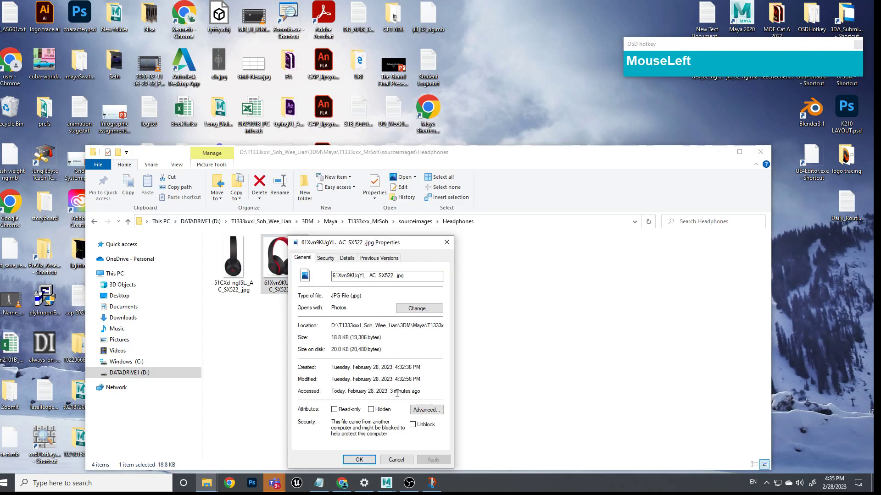
click(346, 259)
scroll(380, 415, down, 1)
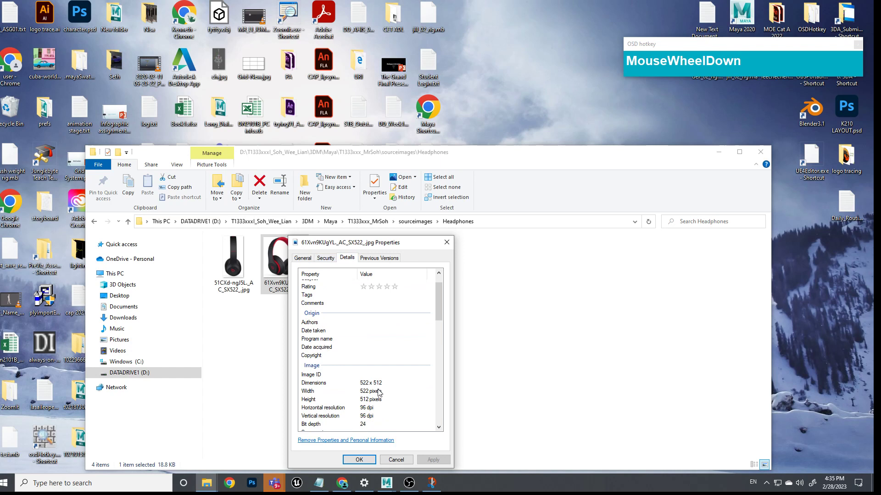
click(449, 246)
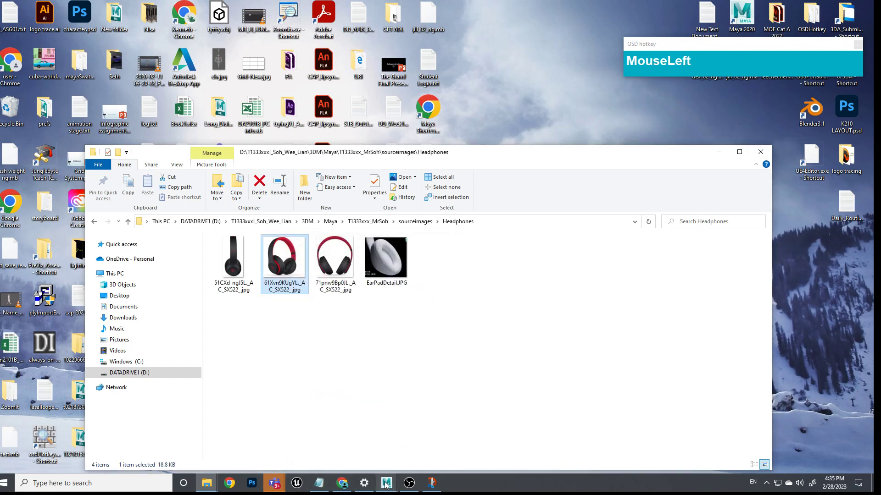
Switch to Maya and start a new scene, saving the office room scene's changes and closing the leftover render windows
mouse_move(385, 486)
click(440, 450)
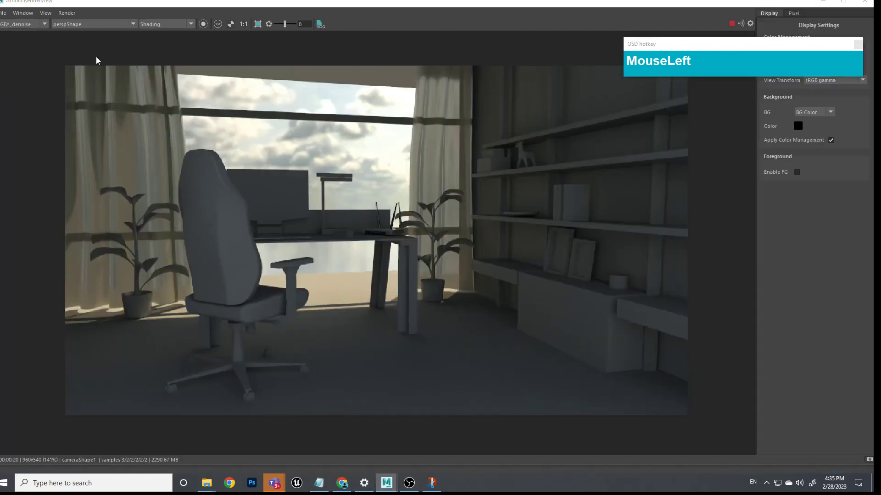
click(865, 3)
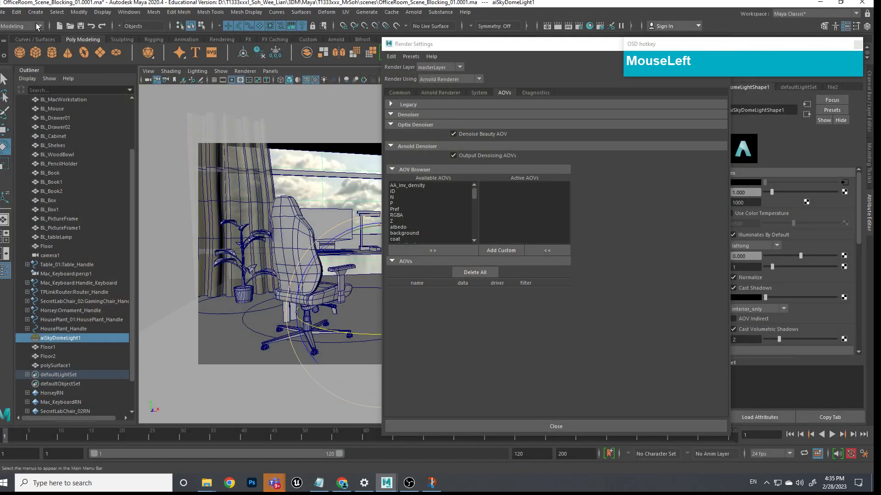
click(7, 12)
click(23, 31)
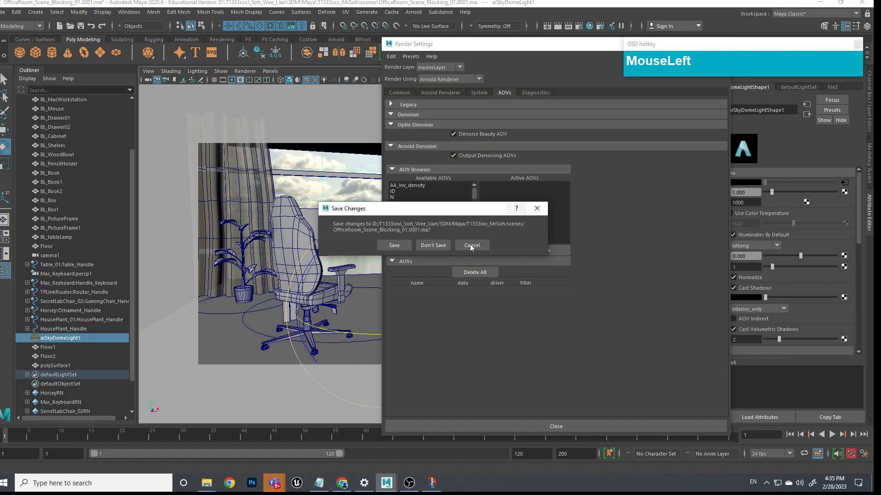
click(386, 244)
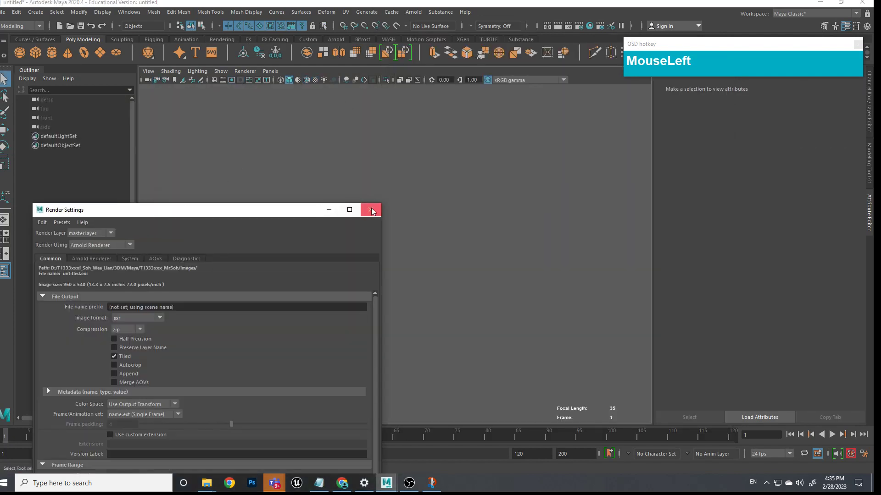
click(371, 210)
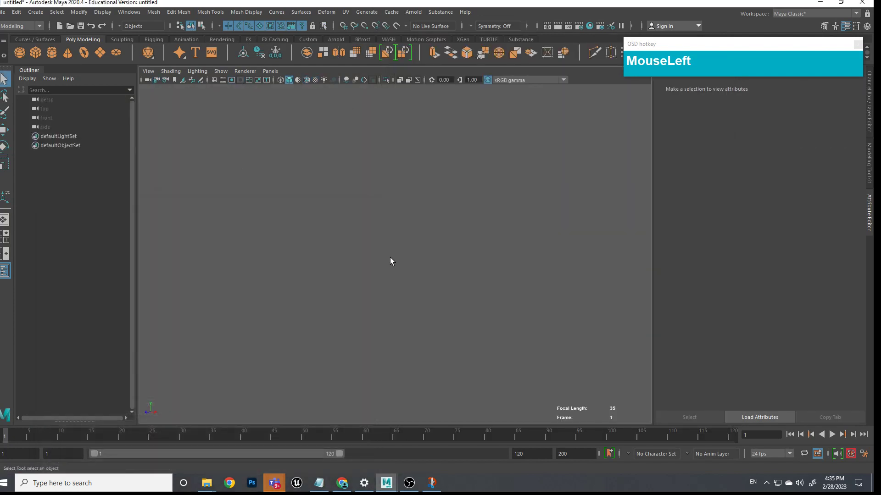
Show the viewport grid and create a polygon plane at the origin
click(215, 80)
shift+right_drag(405, 244, 359, 233)
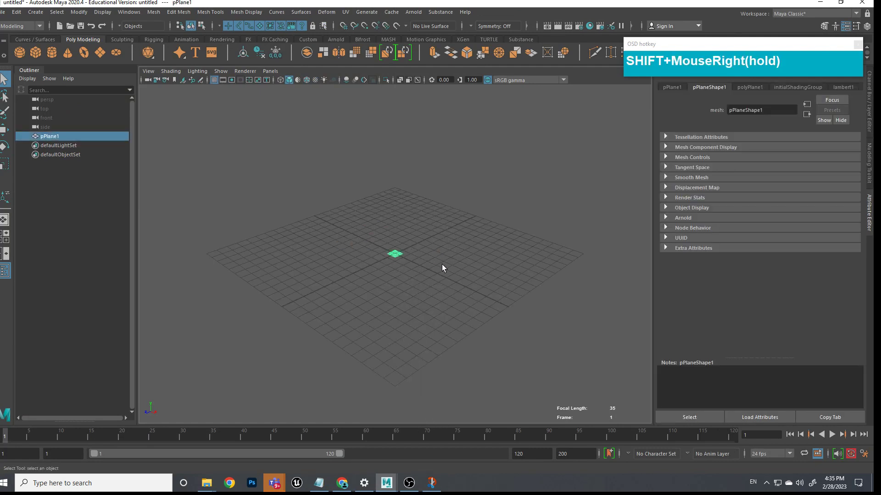
scroll(442, 266, up, 3)
scroll(443, 266, down, 1)
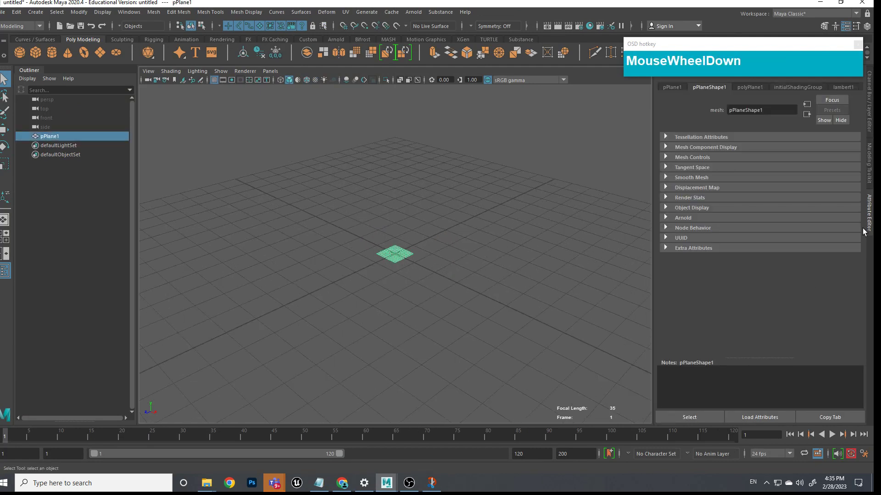
Set the plane's width and height subdivisions to 1
click(868, 184)
click(869, 103)
click(873, 213)
click(873, 131)
click(773, 192)
click(807, 214)
shift+click(806, 221)
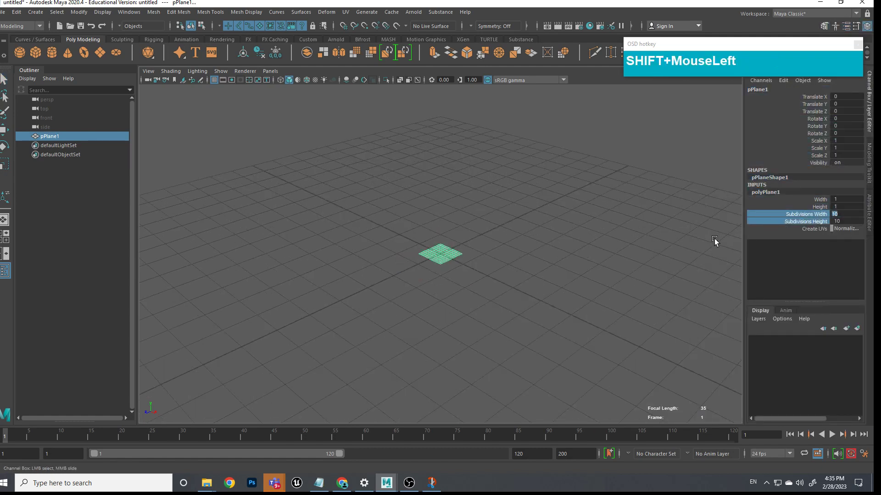
drag(793, 224, 800, 212)
middle_drag(796, 228, 583, 228)
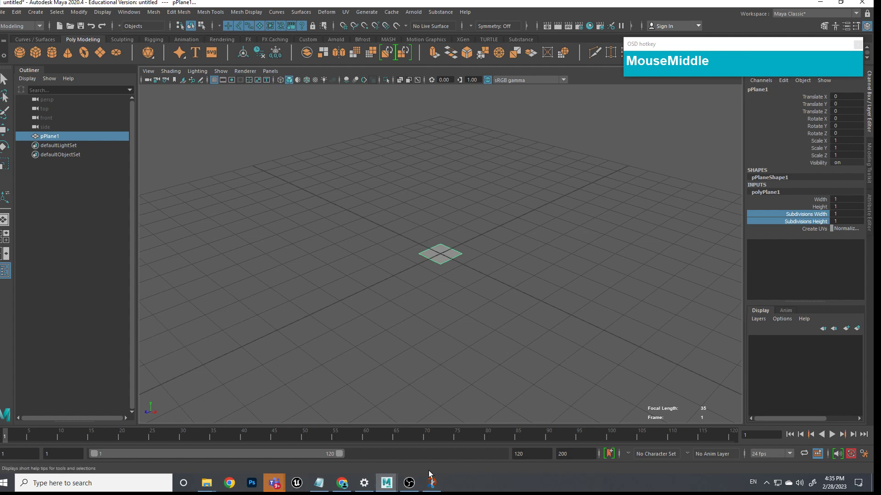
Set the plane's width to 5.22 to match the pixel width of the 61Xvn9KUgYL headphone image
click(206, 483)
click(283, 423)
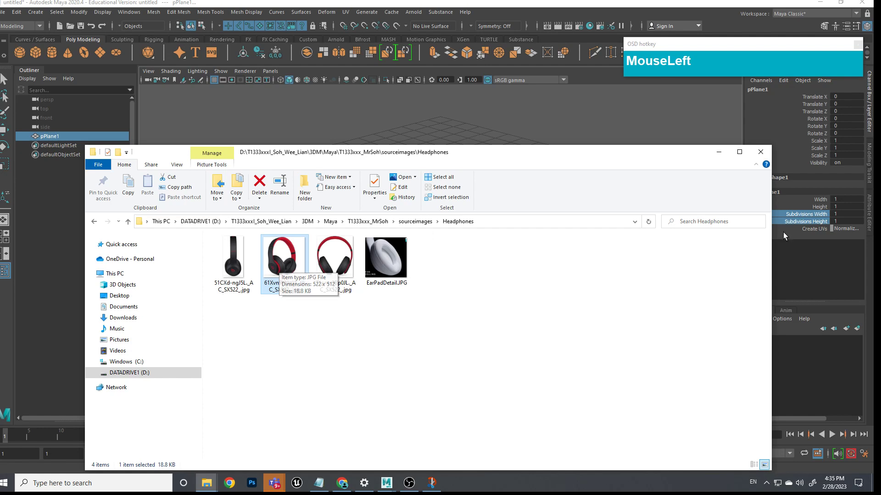
click(846, 200)
text(5.22)
Set the plane's height to 5.12 to match the pixel height of the 61Xvn9KUgYL headphone image
click(846, 207)
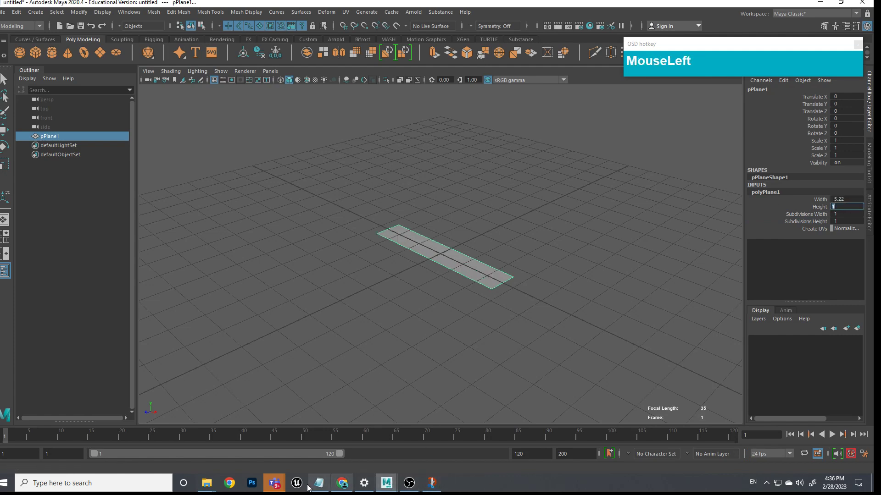
mouse_move(208, 484)
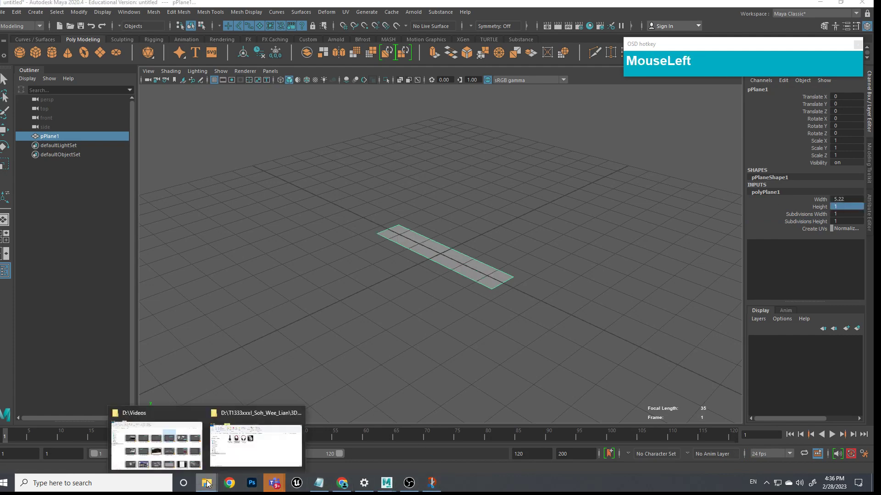
click(250, 451)
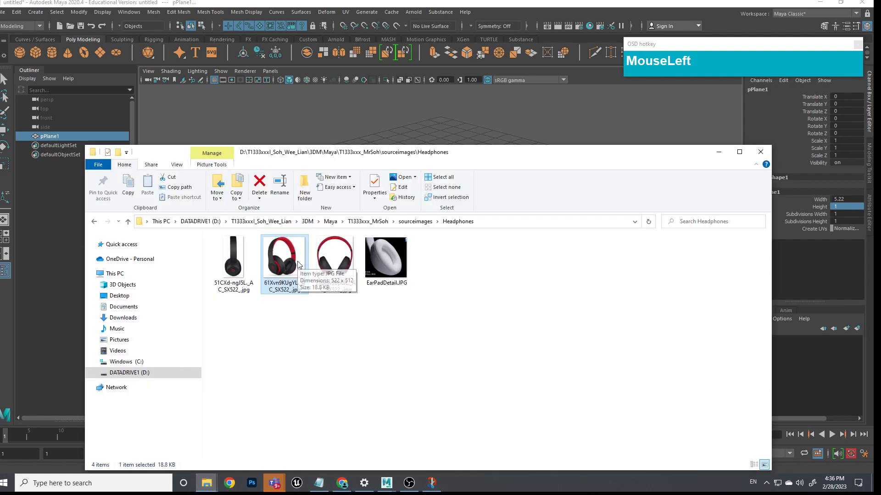
click(718, 152)
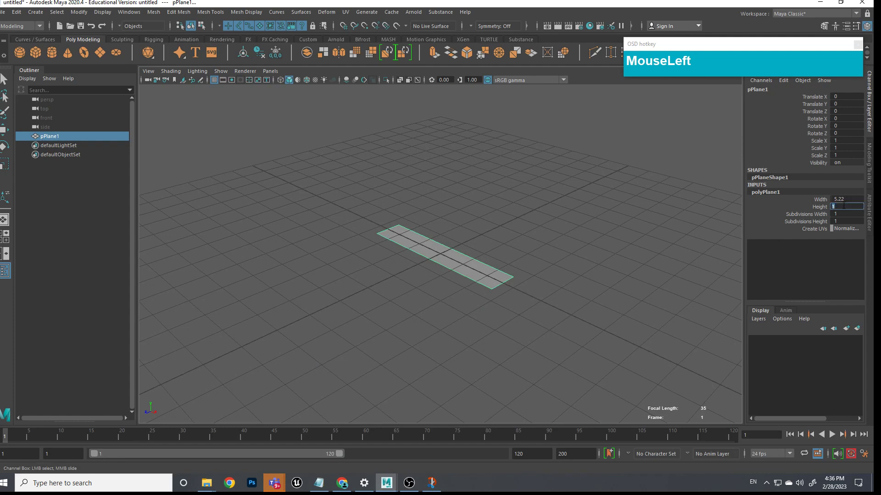
text(5.12)
key(Return)
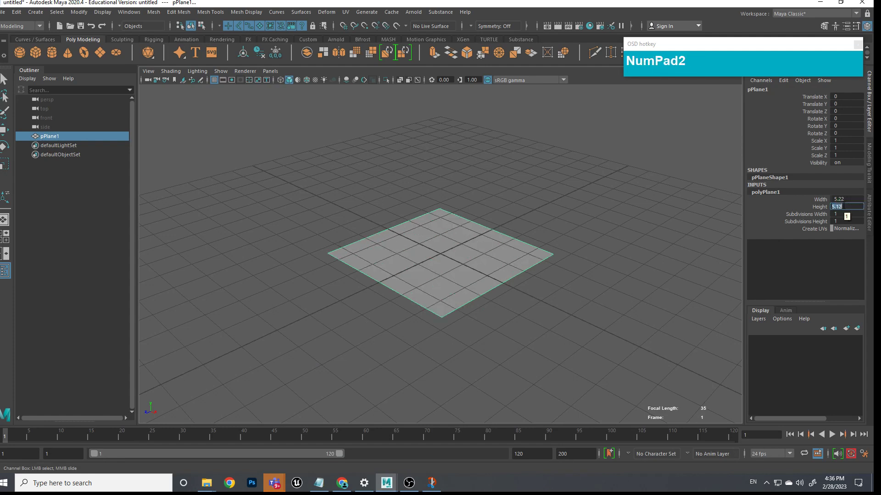
Assign a new Surface Shader material to the plane and map a File texture to its Out Color
alt+drag(507, 282, 438, 220)
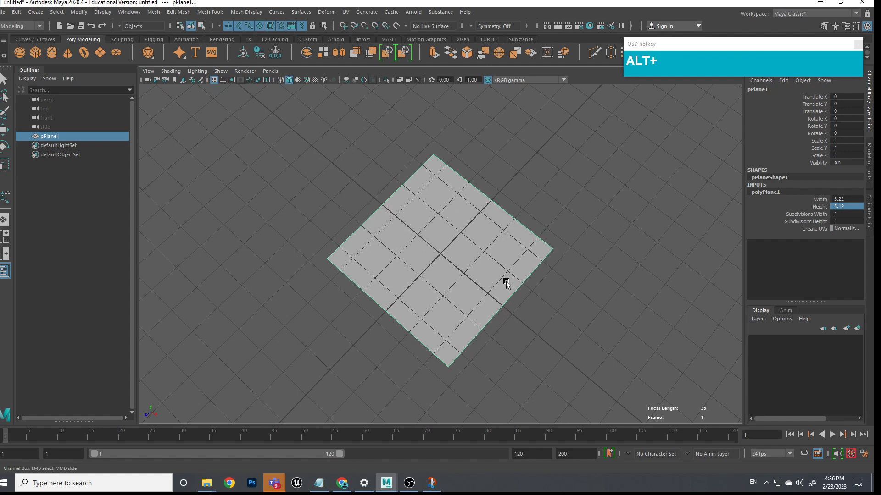
right_drag(495, 230, 496, 465)
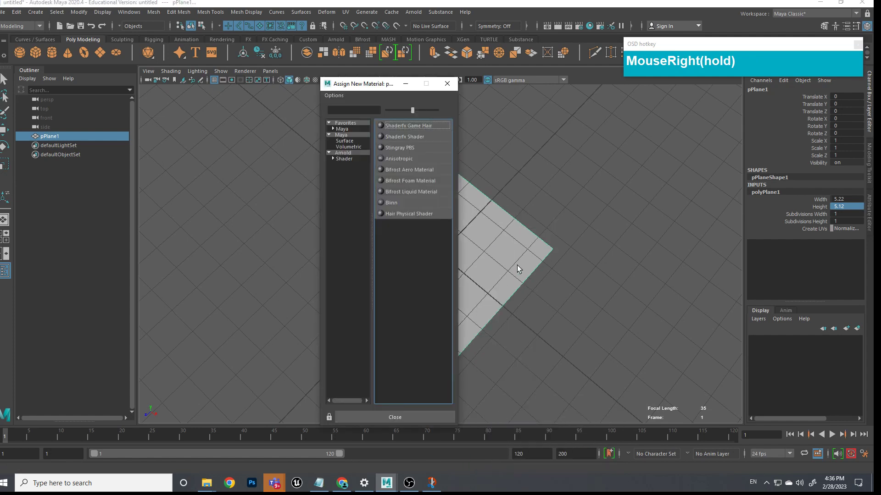
click(403, 324)
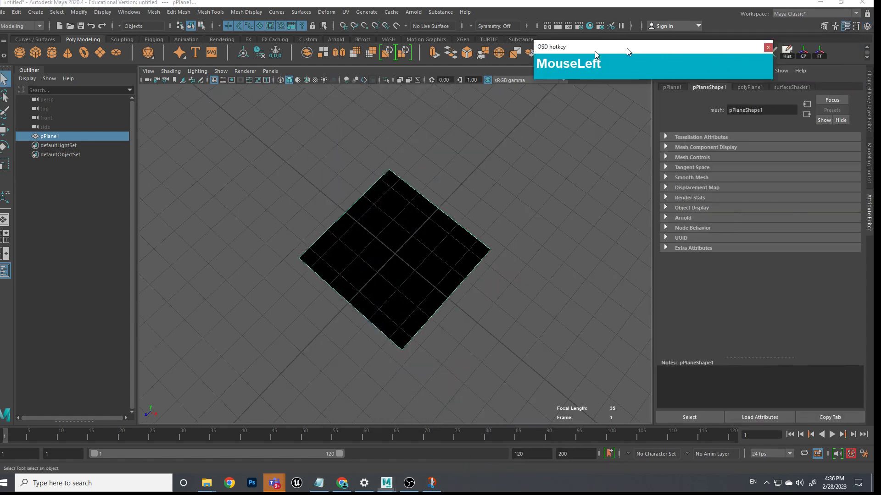
click(806, 88)
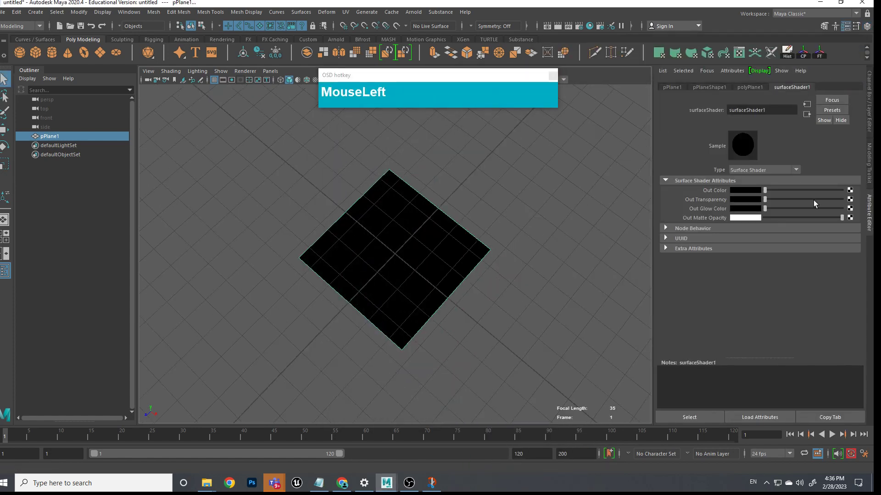
click(850, 189)
click(537, 175)
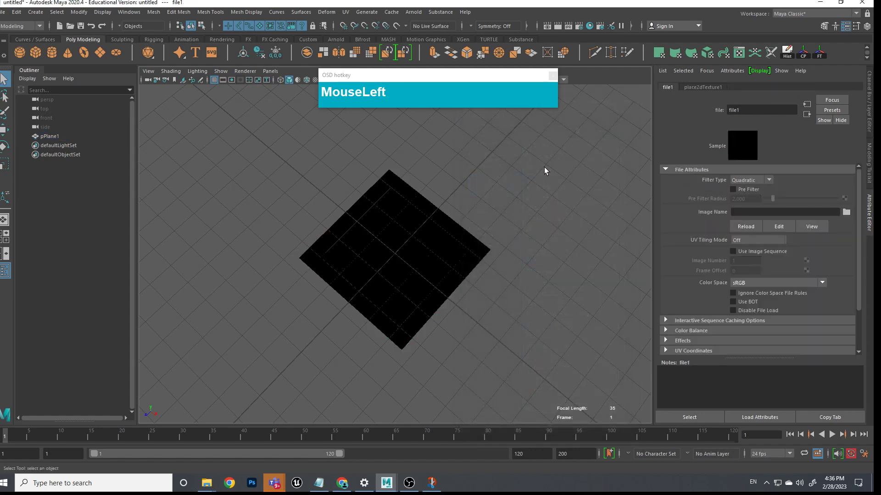
Load the 61Xvn9KUgYL headphone image from the Headphones folder as the file texture and display textures in the viewport
click(847, 213)
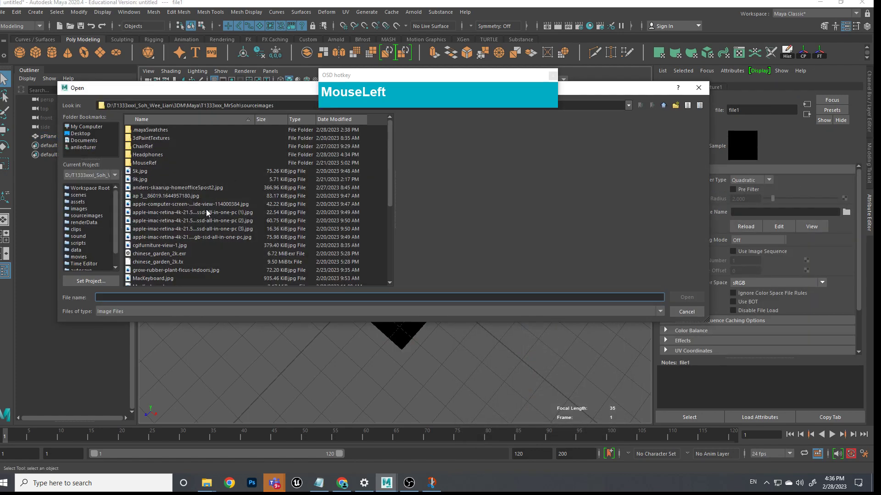
double_click(152, 155)
click(168, 147)
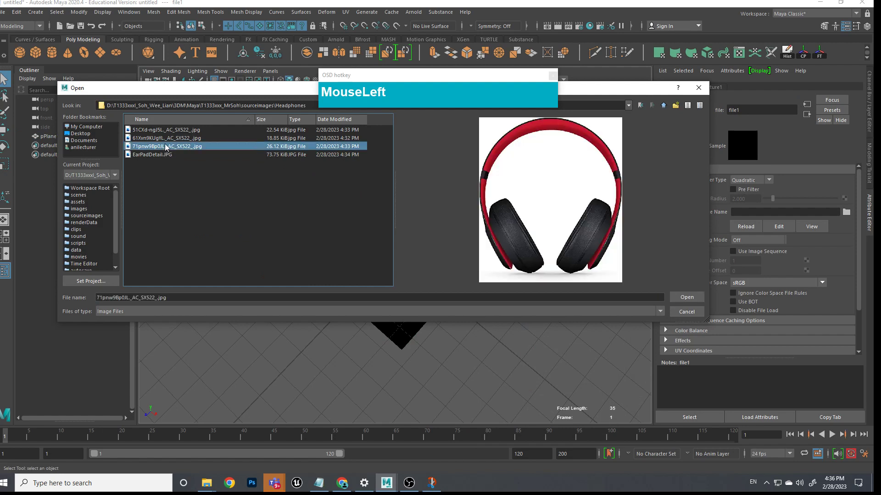
click(168, 139)
click(686, 298)
drag(513, 311, 473, 291)
key(6)
scroll(526, 327, up, 6)
scroll(525, 334, down, 10)
Rotate the textured image plane so it stands upright on the grid
click(434, 268)
key(e)
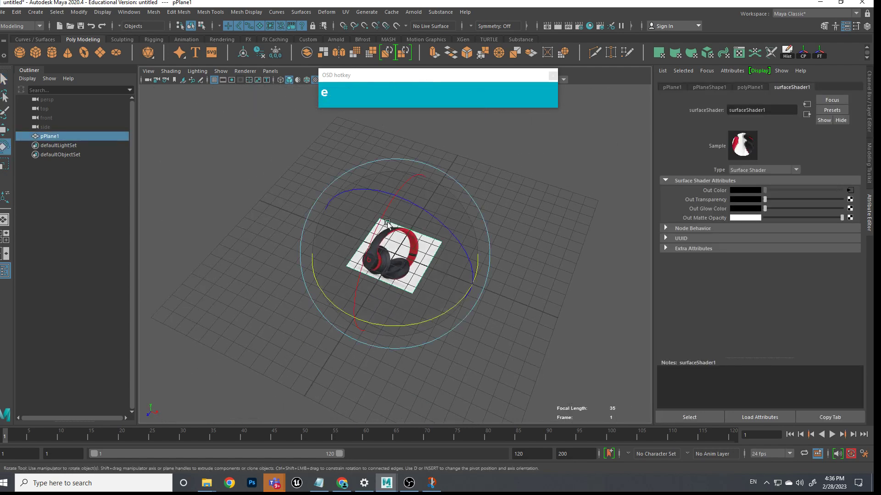
drag(394, 222, 452, 163)
key(w)
scroll(472, 209, down, 5)
scroll(459, 207, up, 3)
alt+middle_drag(441, 207, 421, 260)
Scale the upright image plane up, move it to the back of the grid, and deselect it
key(r)
drag(430, 218, 517, 299)
key(w)
drag(472, 261, 373, 197)
key(e)
click(441, 201)
scroll(350, 241, up, 3)
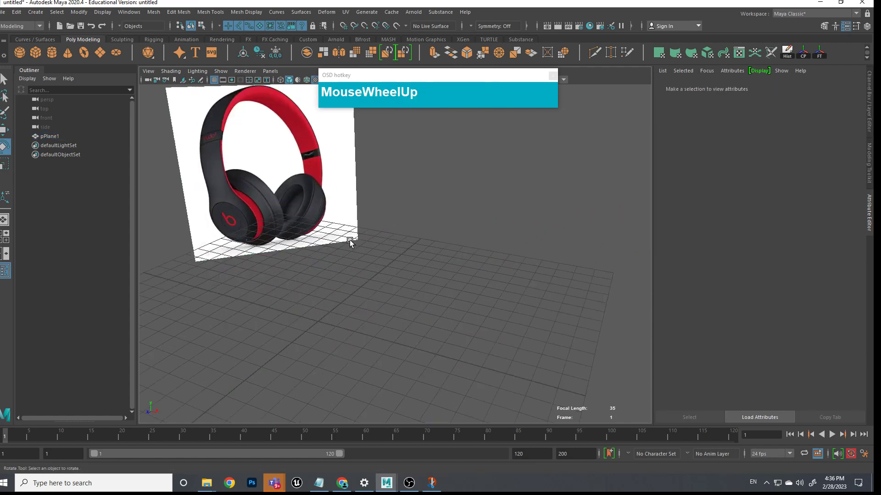
Examine the ear cup on the reference image, tracing the cap, the logo ring and the outer rim with screen annotations
alt+middle_drag(350, 241, 451, 291)
scroll(420, 268, down, 3)
alt+drag(420, 268, 383, 257)
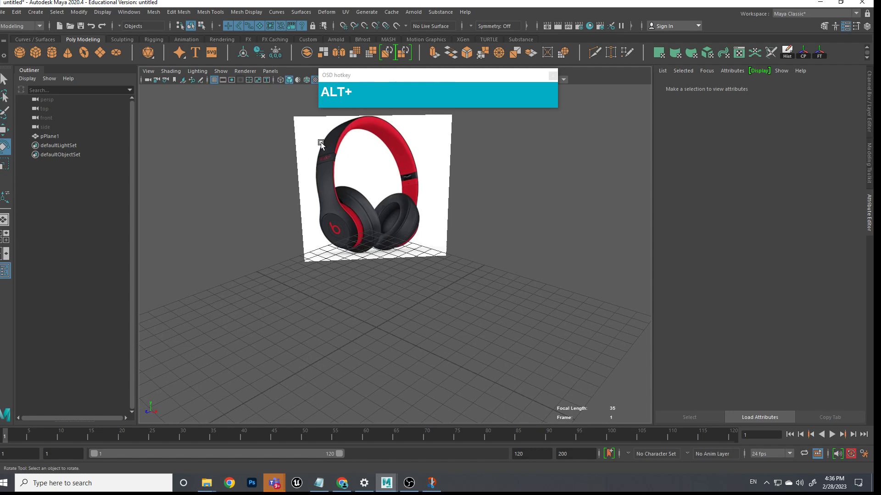
scroll(321, 144, up, 5)
alt+middle_drag(463, 289, 310, 220)
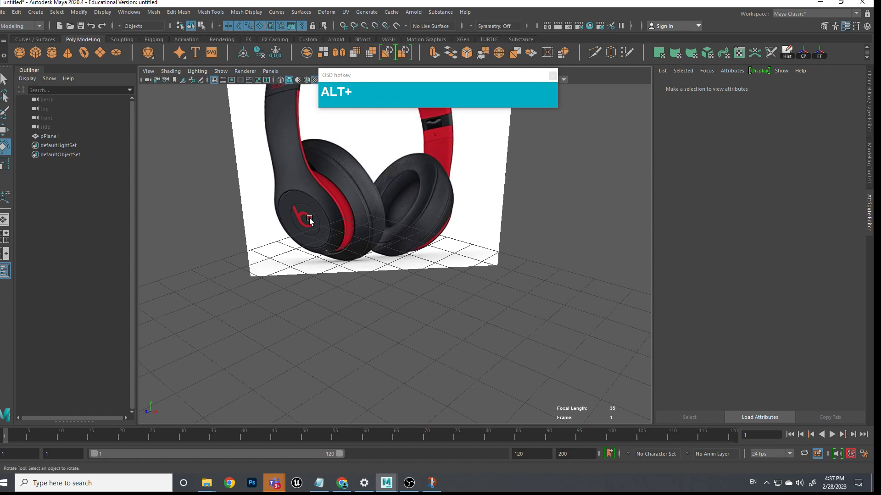
key(ctrl+1)
click(320, 231)
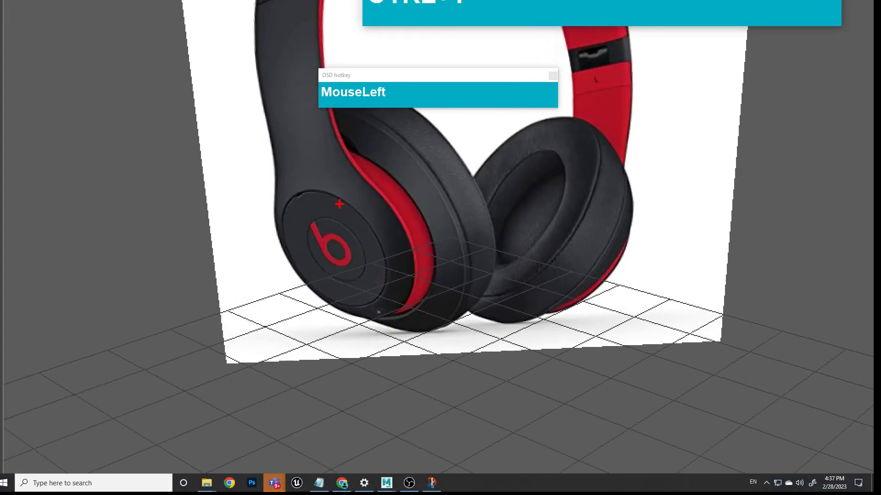
drag(340, 204, 291, 202)
mouse_move(302, 289)
mouse_down()
mouse_move(391, 285)
mouse_move(353, 209)
mouse_move(331, 205)
mouse_up()
drag(338, 228, 369, 247)
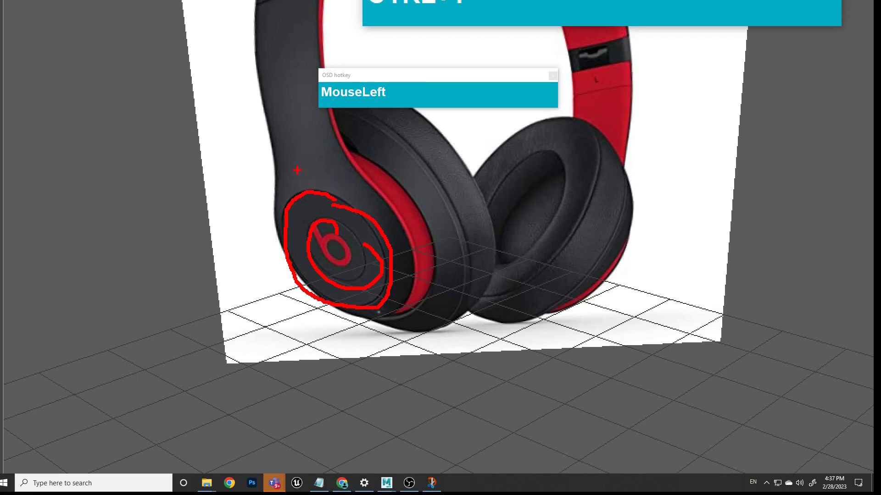
drag(351, 167, 413, 224)
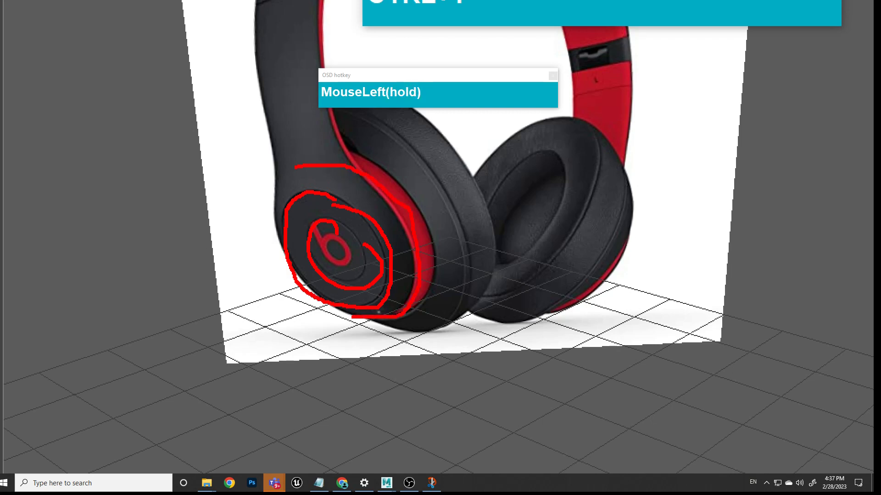
key(Escape)
Create a polygon cylinder at the origin and rotate it onto its side with snapped rotation so its caps face along X
scroll(489, 221, down, 5)
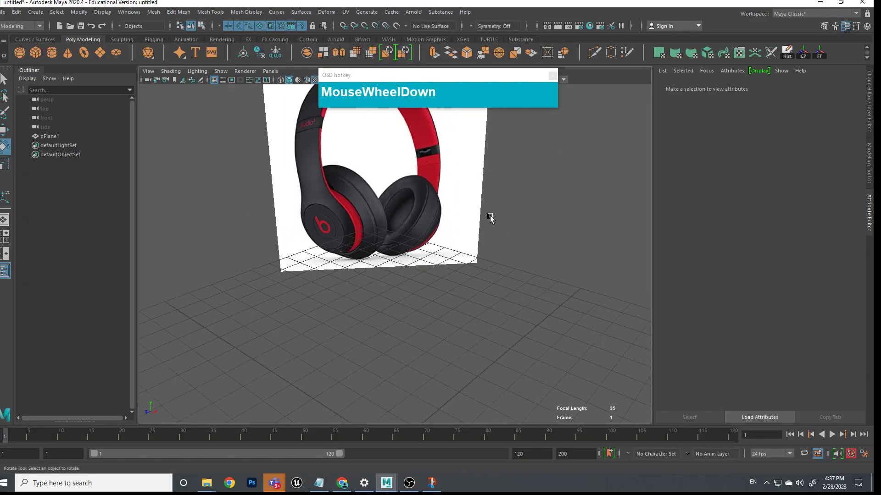
scroll(426, 323, up, 3)
alt+drag(425, 324, 400, 276)
shift+right_drag(376, 266, 329, 271)
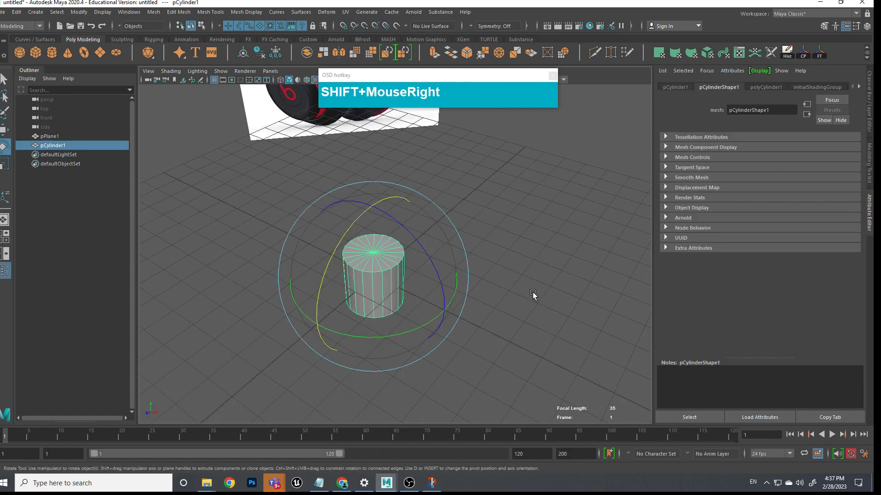
key(w)
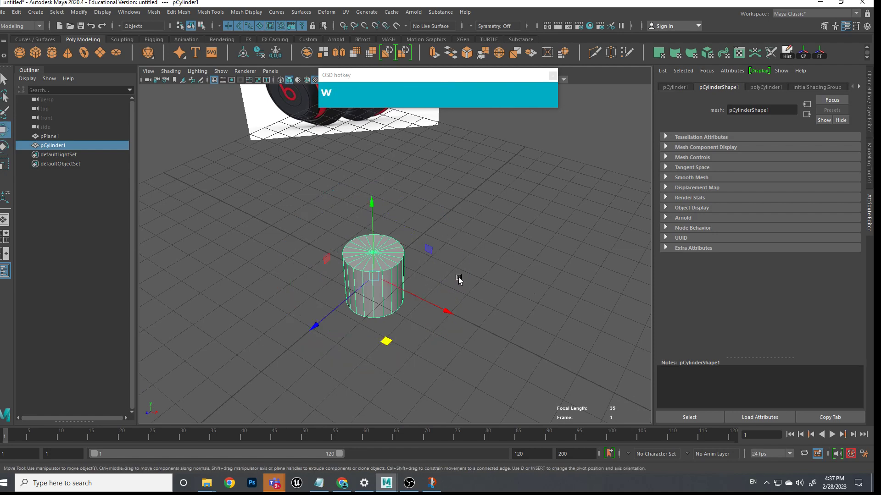
scroll(456, 278, down, 1)
key(e)
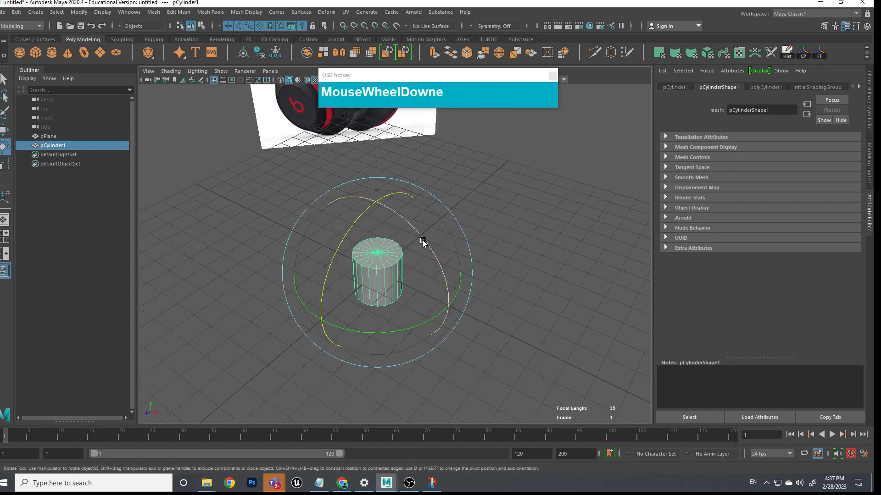
key(j)
drag(423, 237, 501, 276)
click(501, 276)
click(404, 272)
Flatten the cylinder along its axis and clean it up by deleting history and freezing transformations
key(r)
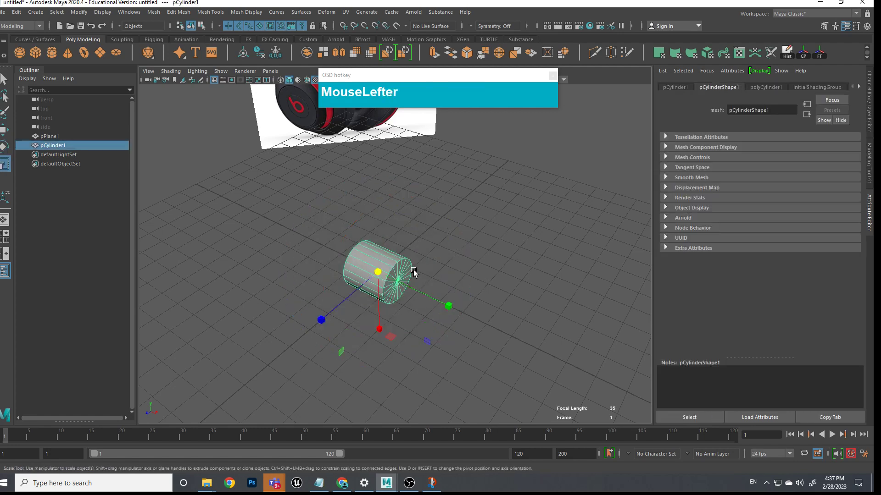
drag(447, 304, 393, 281)
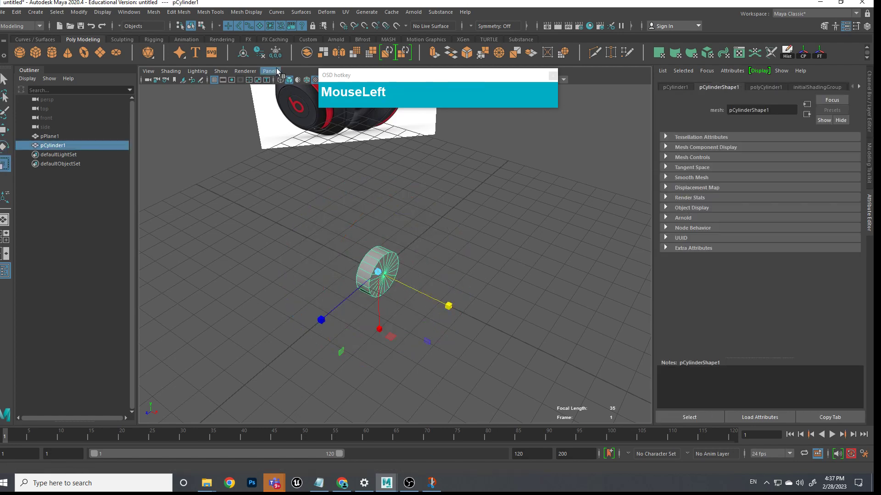
click(260, 56)
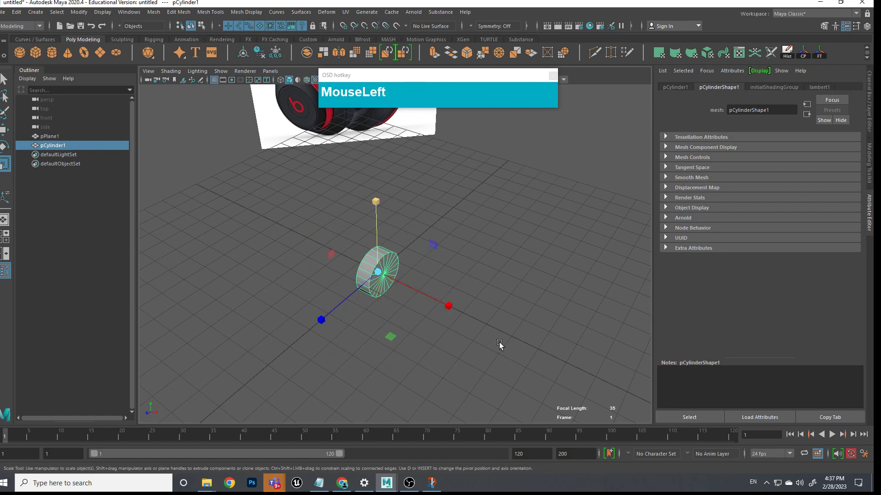
Delete the cylinder's side faces and back cap, leaving only the front cap disc
scroll(456, 330, up, 2)
alt+drag(456, 330, 459, 305)
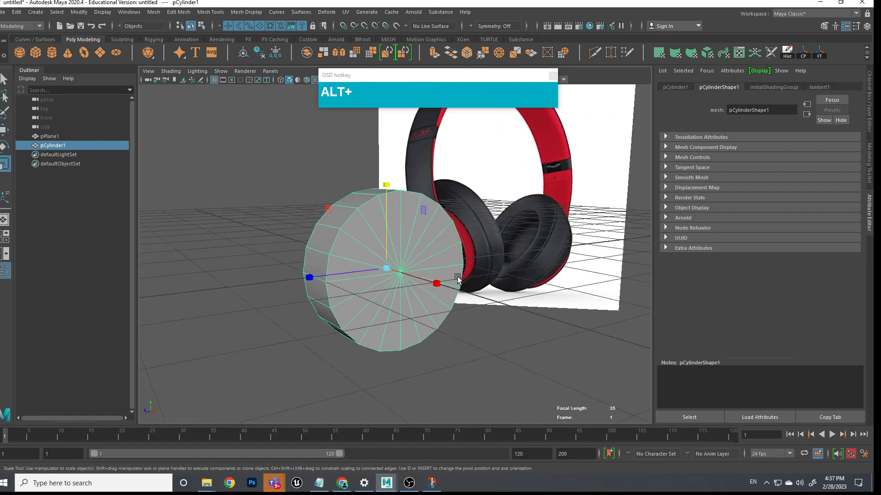
alt+middle_drag(459, 305, 467, 321)
alt+middle_drag(421, 297, 482, 340)
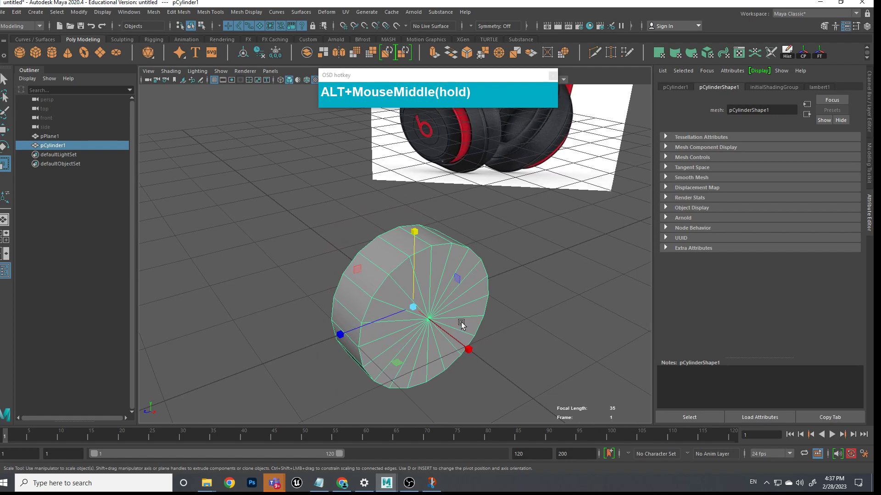
alt+drag(482, 339, 388, 353)
right_drag(361, 229, 366, 263)
alt+drag(366, 263, 454, 311)
drag(327, 243, 422, 353)
key(alt+Delete)
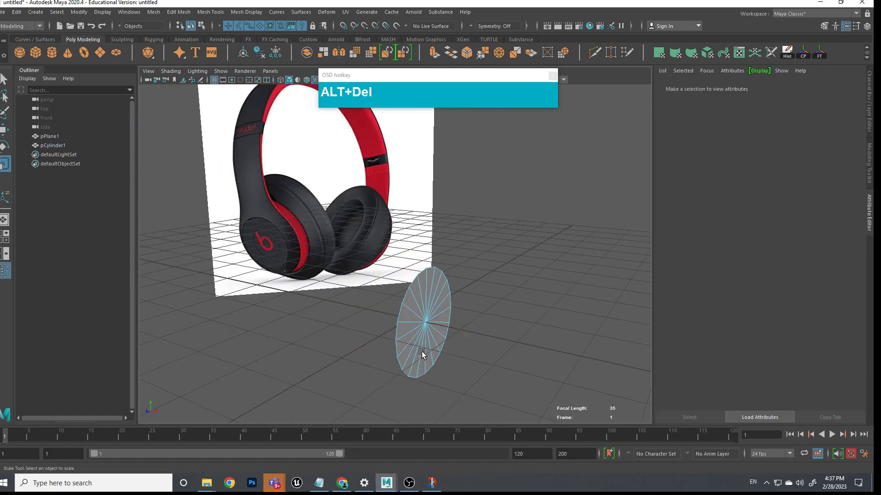
Select all the disc's vertices and scale them down uniformly about the centre
scroll(255, 237, up, 3)
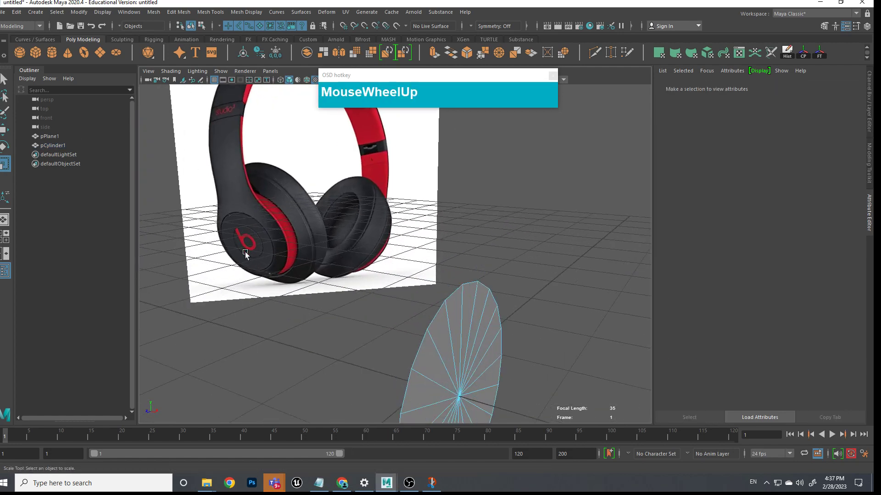
scroll(487, 348, down, 2)
alt+middle_drag(459, 335, 419, 315)
scroll(425, 305, up, 3)
right_drag(426, 229, 383, 231)
drag(301, 211, 499, 399)
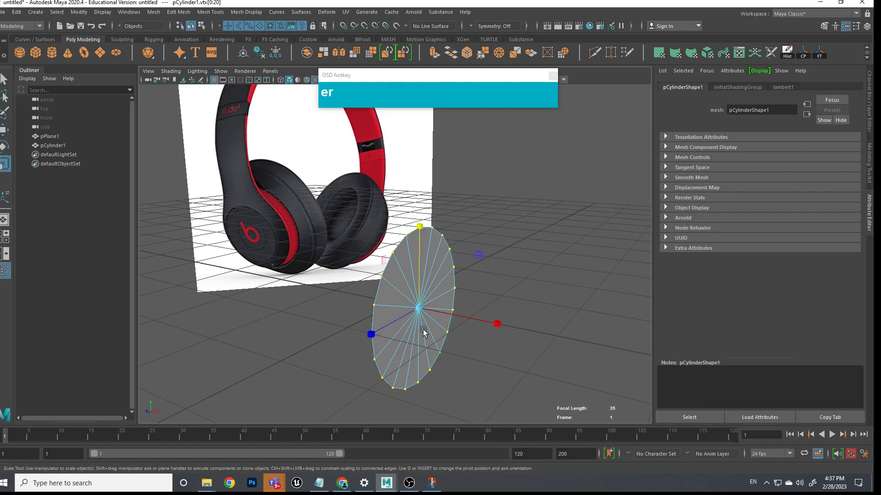
drag(425, 309, 380, 316)
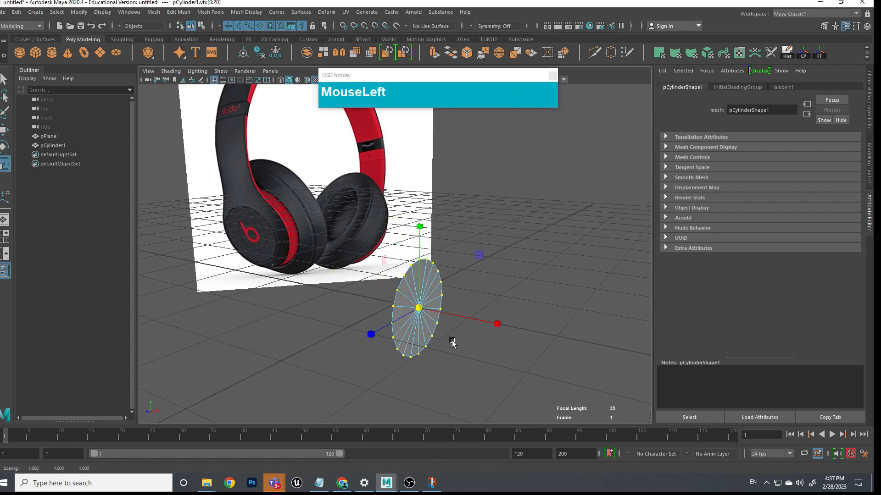
Extrude the disc's border edge loop outward to add a flat outer ring of faces
scroll(452, 329, up, 2)
right_drag(420, 252, 415, 204)
click(416, 278)
shift+right_drag(415, 278, 416, 301)
scroll(452, 365, down, 1)
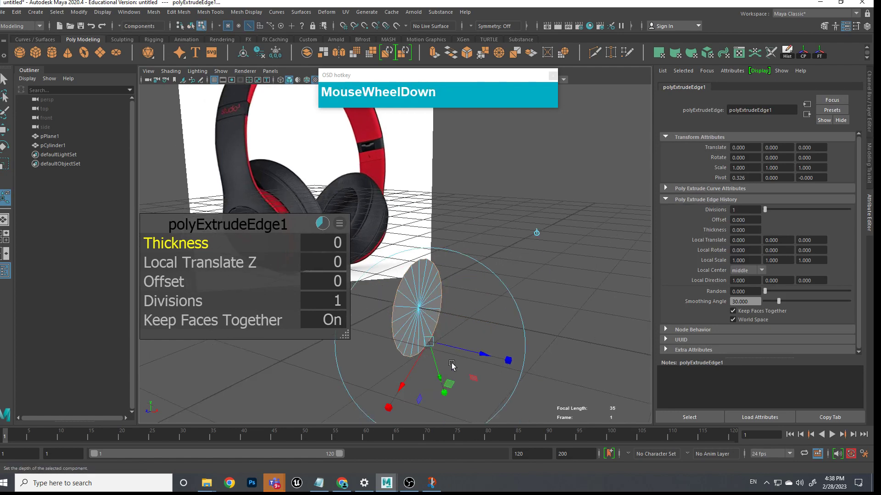
drag(438, 366, 444, 380)
click(548, 191)
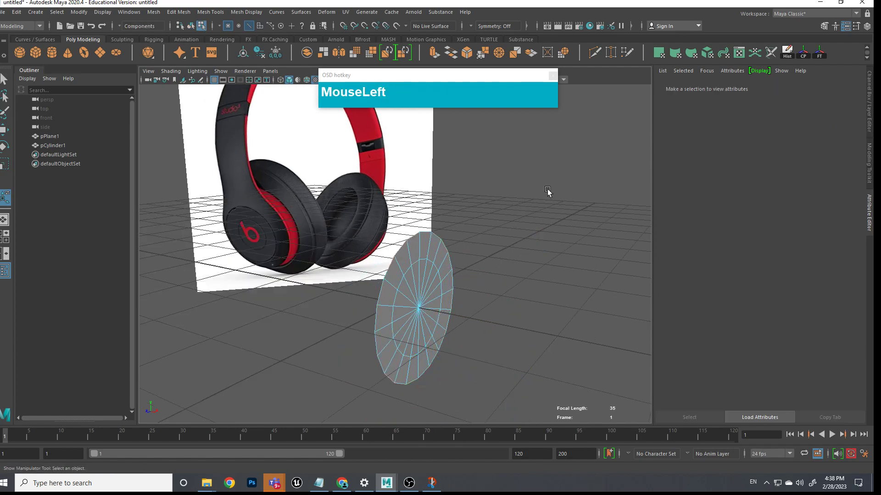
Examine the circular seams around the Beats logo on the reference ear cup in close-up
scroll(207, 217, up, 3)
scroll(223, 222, down, 2)
key(ctrl+1)
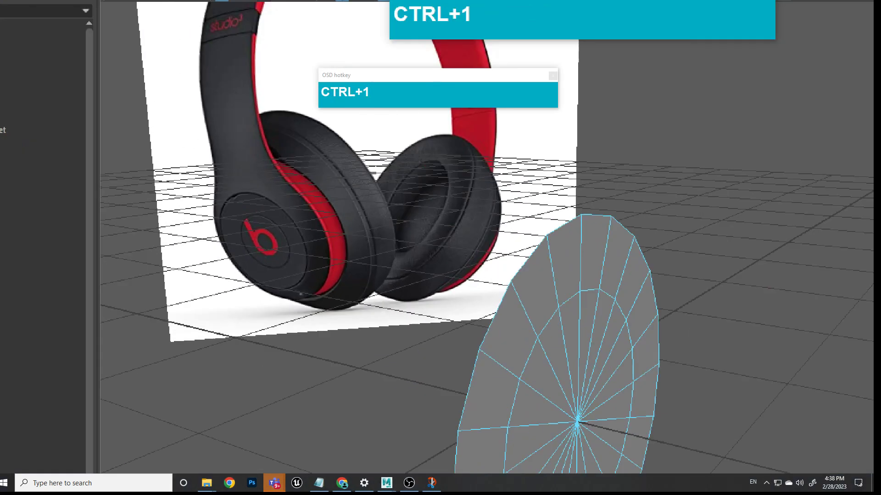
scroll(223, 221, up, 2)
click(365, 237)
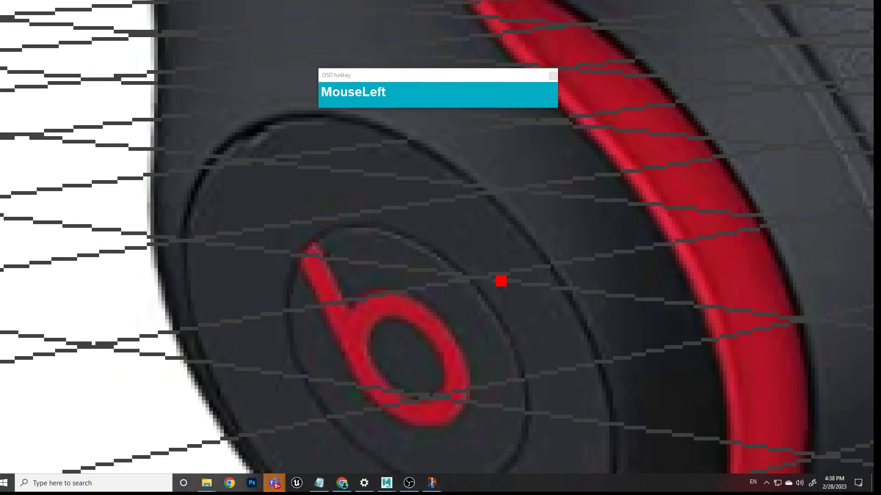
right_click(454, 293)
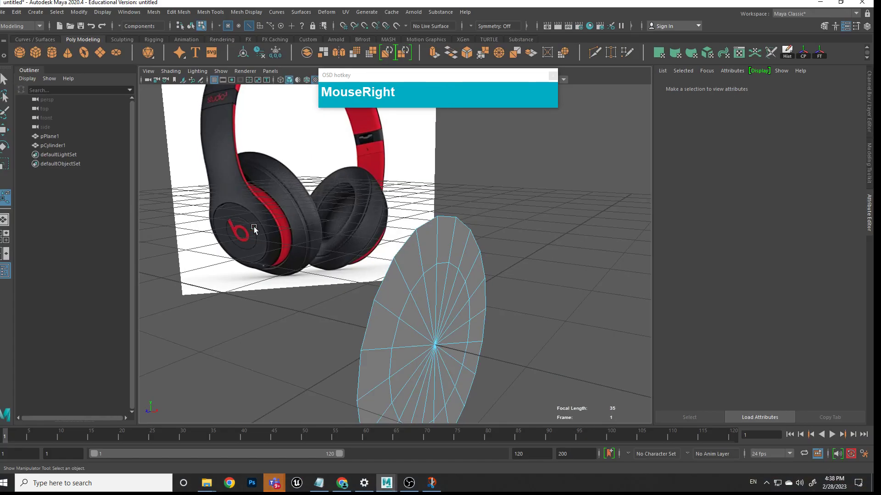
Bevel the inner circular edge loop of the disc with a Fraction of 0.04
alt+middle_drag(414, 315, 348, 231)
right_drag(348, 231, 387, 234)
click(348, 230)
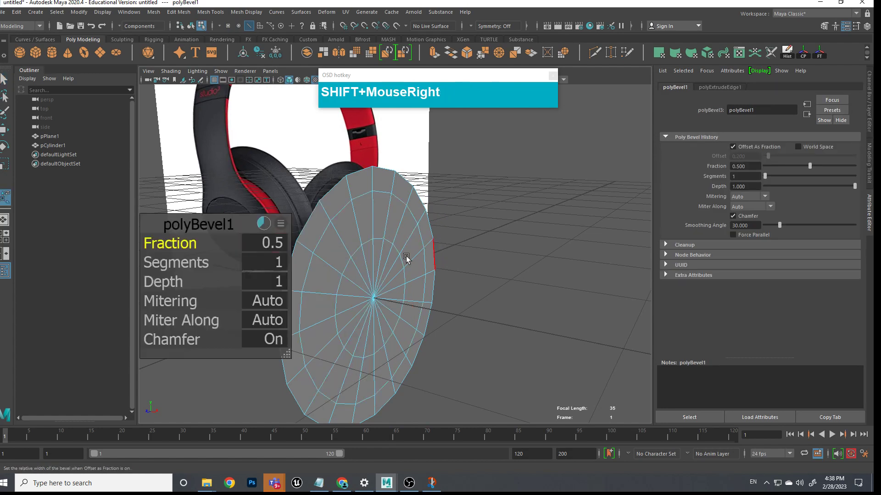
drag(181, 241, 159, 245)
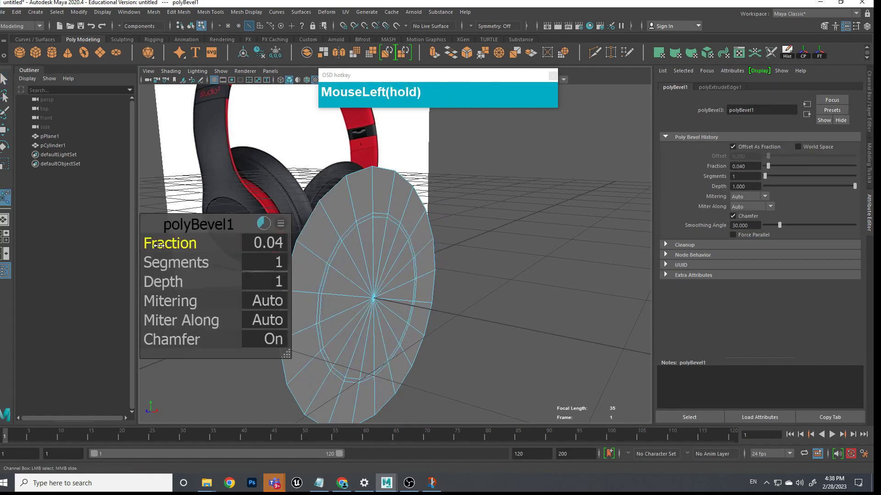
Extrude the narrow ring of bevelled faces inward to form a circular groove in the disc
right_drag(360, 215, 358, 240)
click(357, 223)
shift+double_click(360, 216)
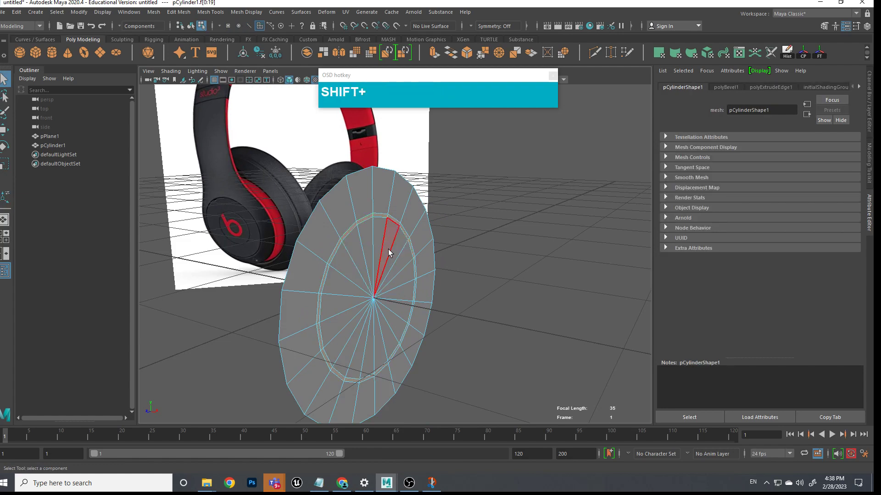
shift+right_drag(364, 222, 370, 248)
drag(441, 364, 440, 366)
Return the disc to object mode and check the groove in smooth preview
click(523, 253)
right_drag(413, 222, 458, 208)
click(419, 198)
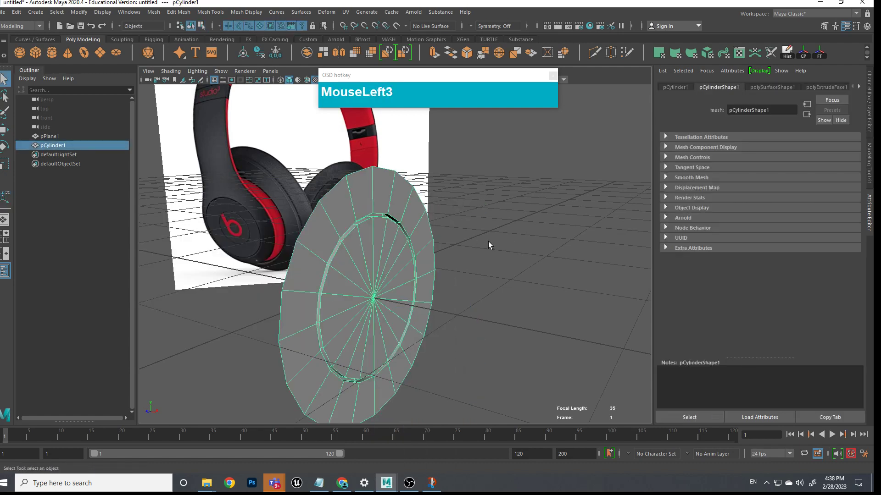
click(489, 248)
alt+drag(503, 258, 505, 275)
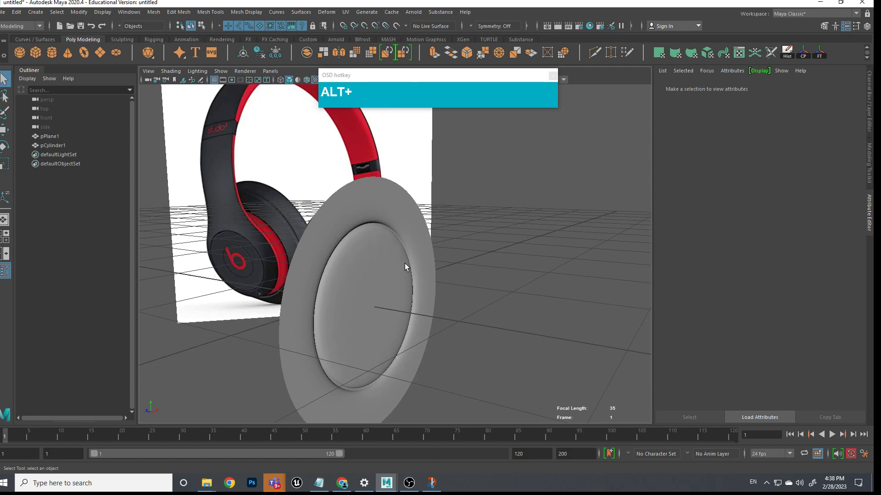
Turn off the disc's smooth preview and select the circular edge loops along the rims of the groove
right_drag(379, 248, 373, 273)
click(373, 273)
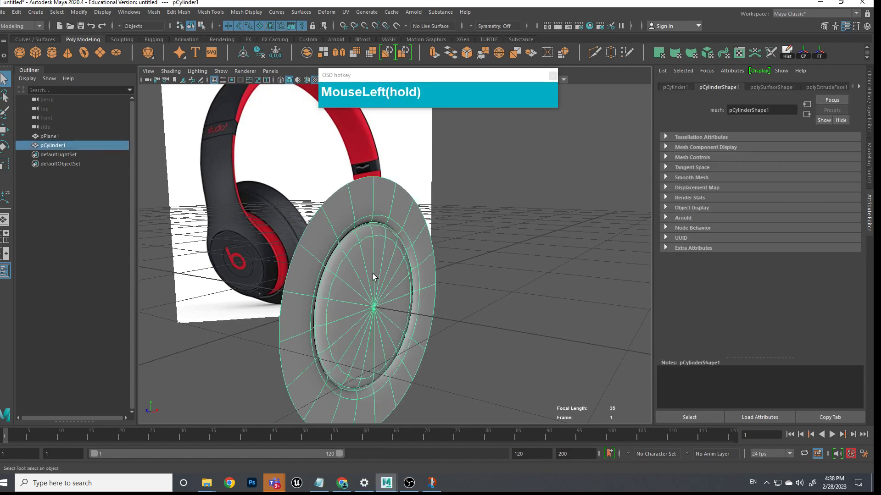
key(1)
scroll(425, 278, up, 6)
right_drag(379, 204, 359, 164)
double_click(359, 164)
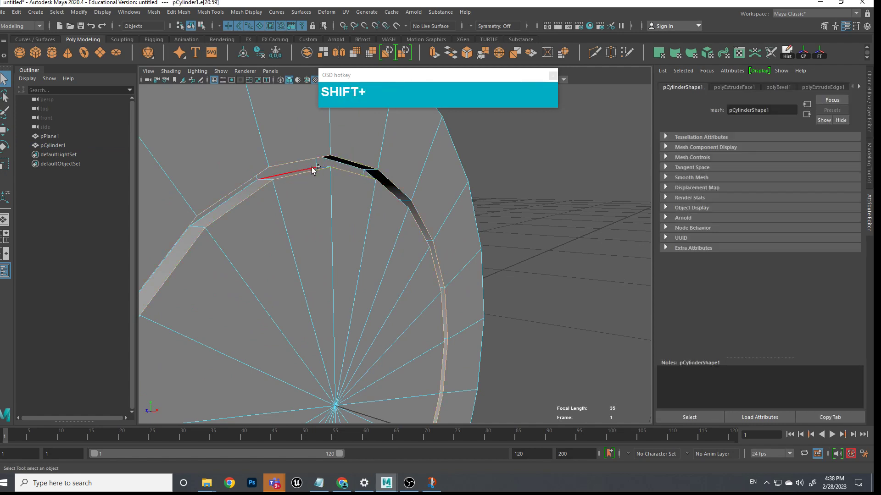
shift+click(337, 166)
scroll(337, 162, up, 2)
scroll(350, 140, down, 1)
shift+click(300, 111)
scroll(247, 138, down, 2)
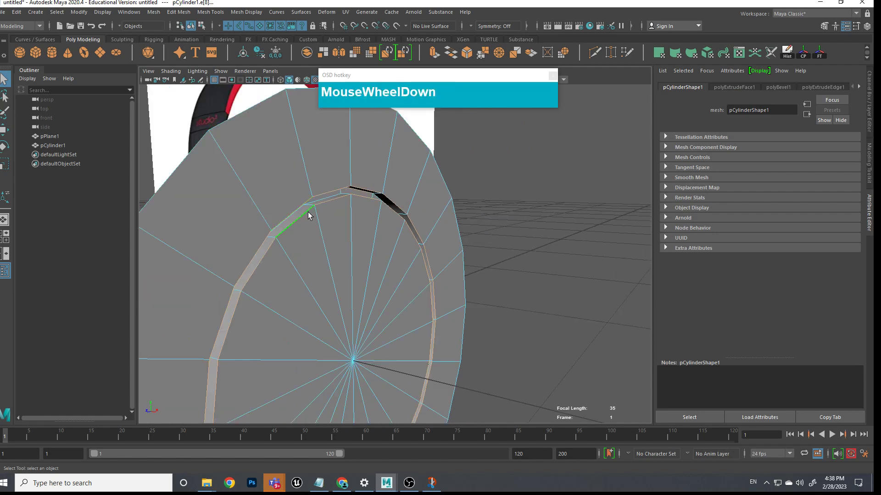
scroll(307, 212, up, 1)
shift+click(324, 187)
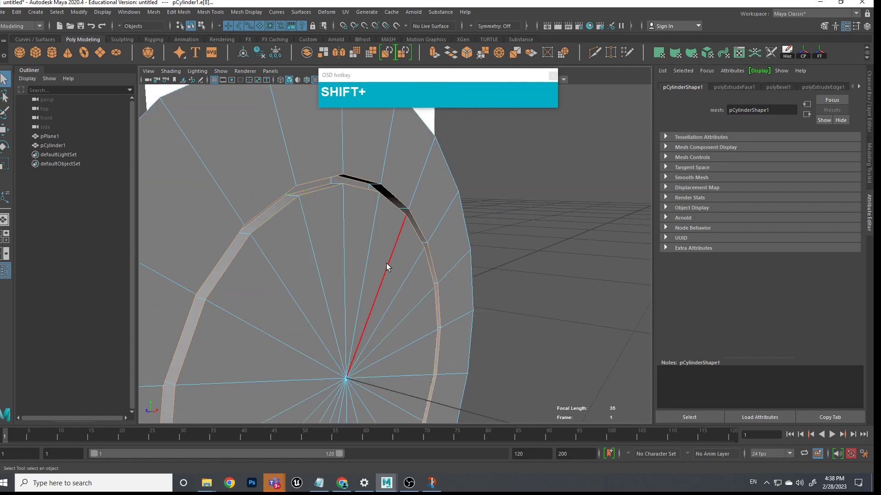
In wireframe, add the groove's hidden circular edge loops to the selection and deselect the disc's outer border loop
key(4)
alt+drag(447, 283, 362, 275)
alt+drag(491, 313, 399, 302)
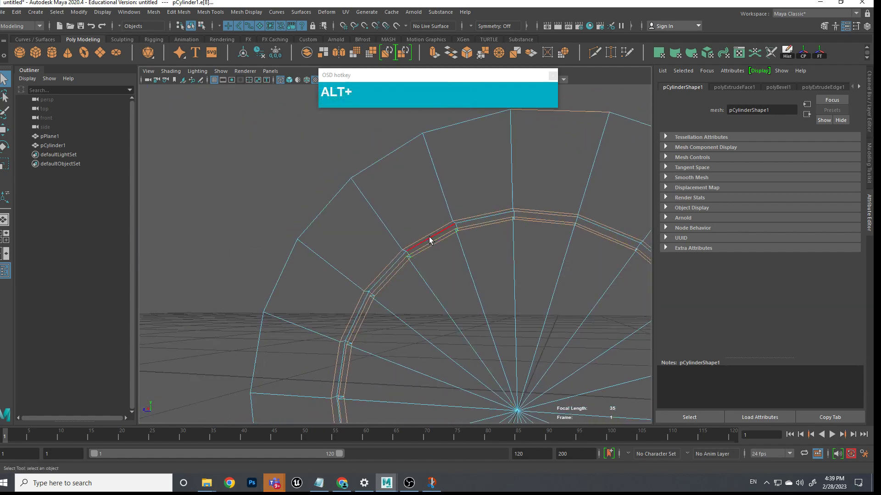
shift+click(430, 240)
scroll(462, 275, down, 6)
scroll(433, 308, up, 6)
alt+drag(472, 301, 444, 313)
scroll(438, 149, up, 2)
alt+drag(441, 148, 445, 141)
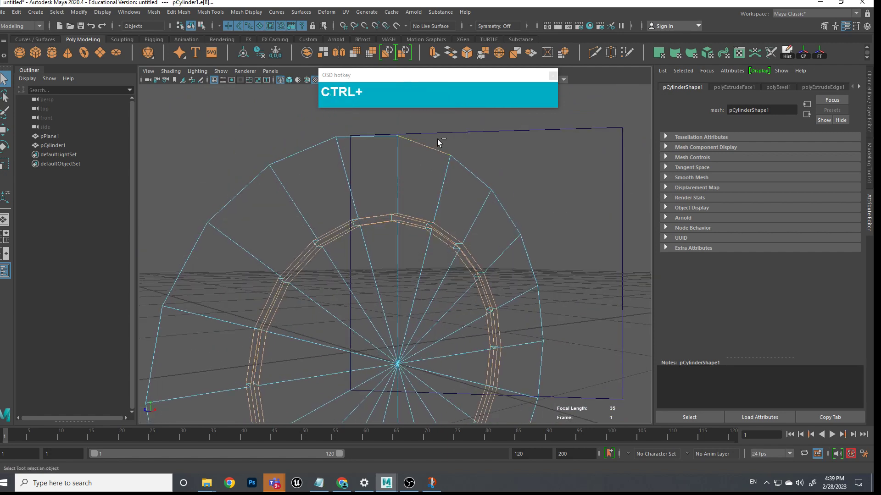
ctrl+click(437, 139)
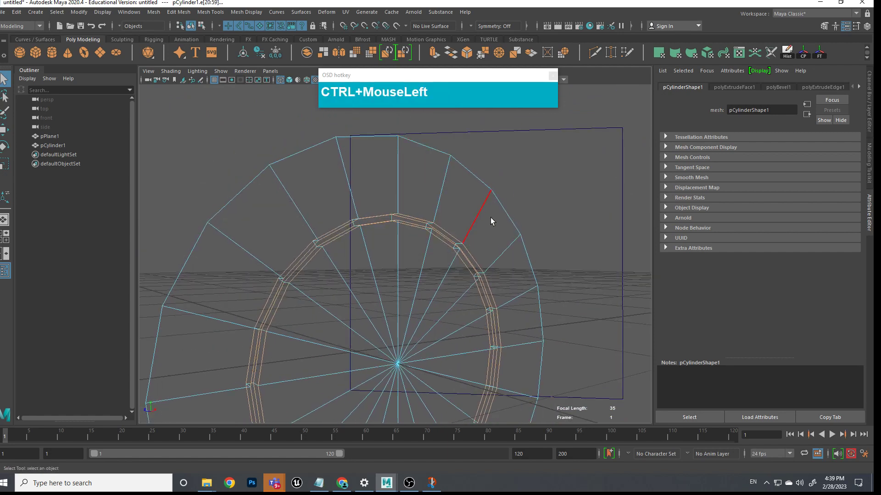
scroll(472, 358, down, 3)
alt+drag(472, 359, 415, 291)
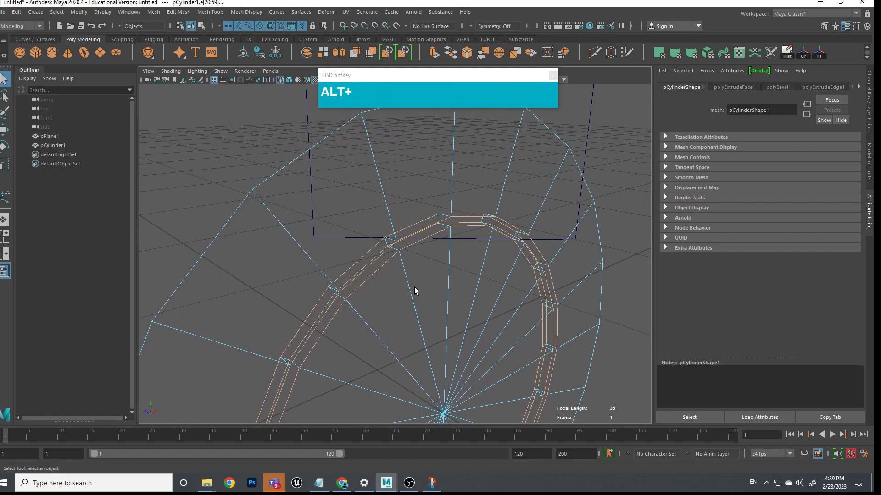
Restore textured shading and bevel the selected groove edge loops with a Fraction of 0.15
key(6)
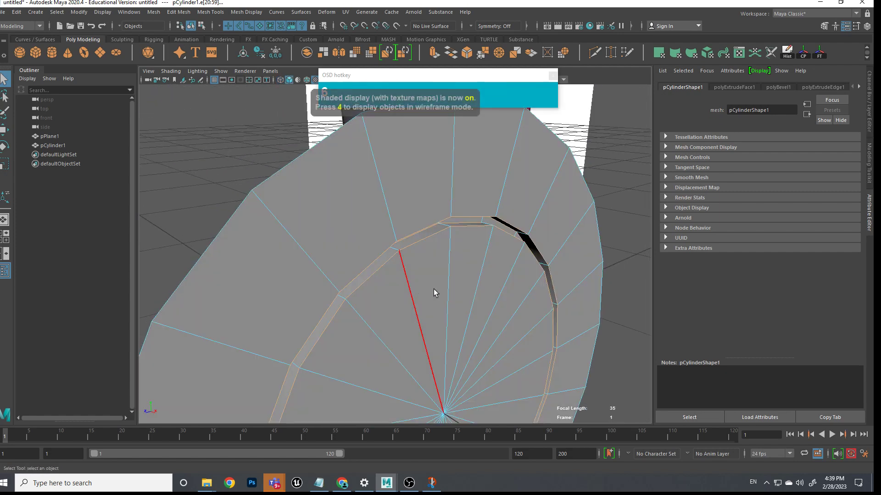
shift+right_click(422, 243)
shift+right_drag(422, 243, 460, 262)
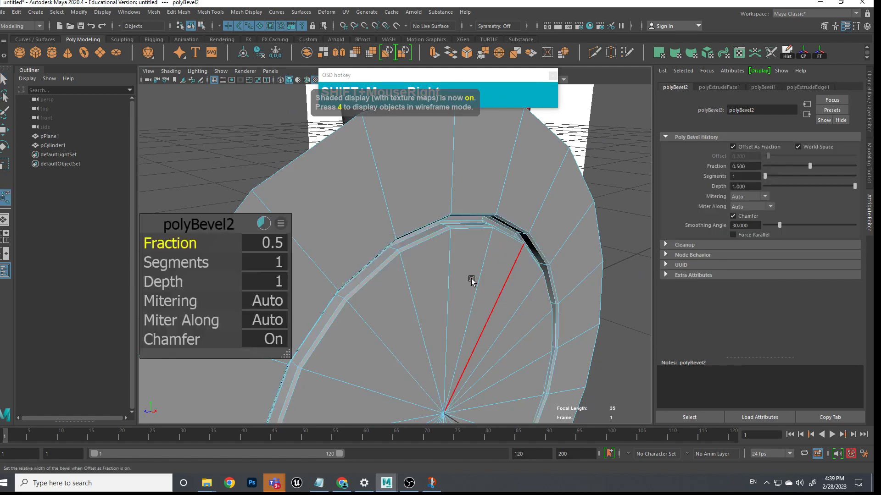
drag(183, 252, 154, 245)
scroll(393, 250, down, 5)
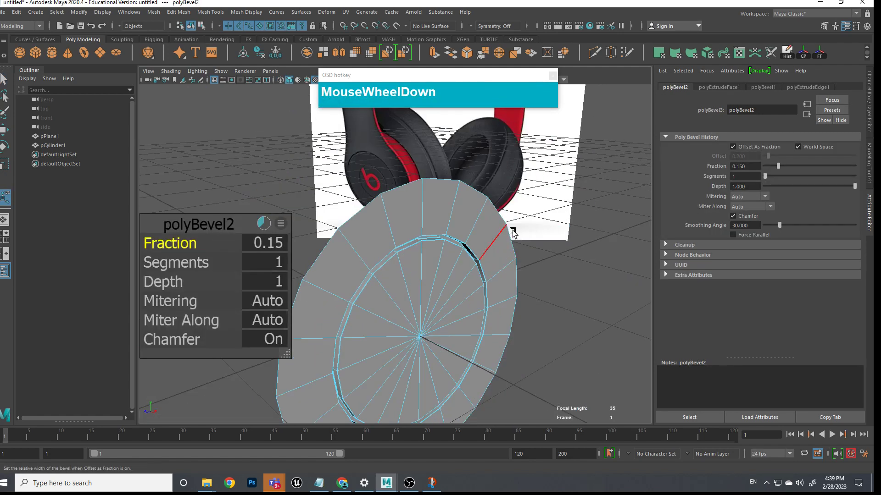
Check the bevelled groove in smooth preview and compare the disc with the reference headphone
key(3)
right_click(512, 232)
click(569, 257)
alt+drag(568, 256, 515, 278)
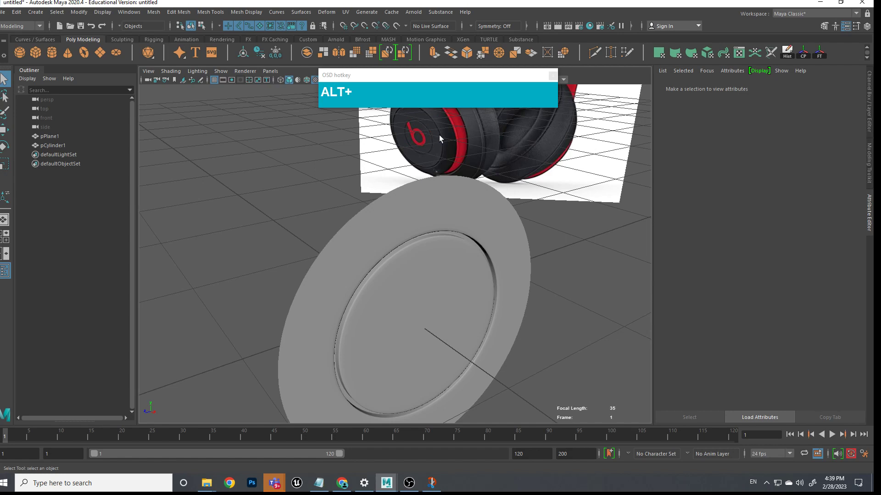
alt+scroll(536, 329, down, 3)
alt+drag(536, 329, 460, 257)
Extrude the disc's border edge loop outward by about 0.394 to add another ring of faces
right_drag(433, 233, 408, 219)
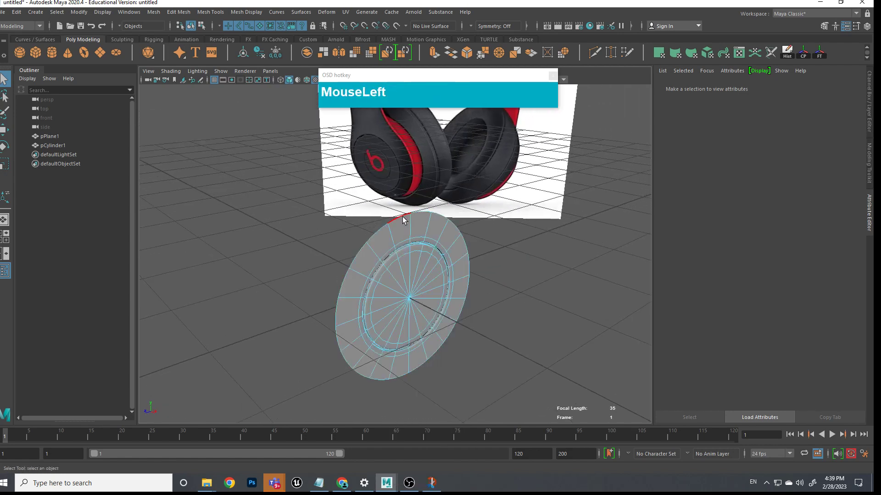
double_click(403, 220)
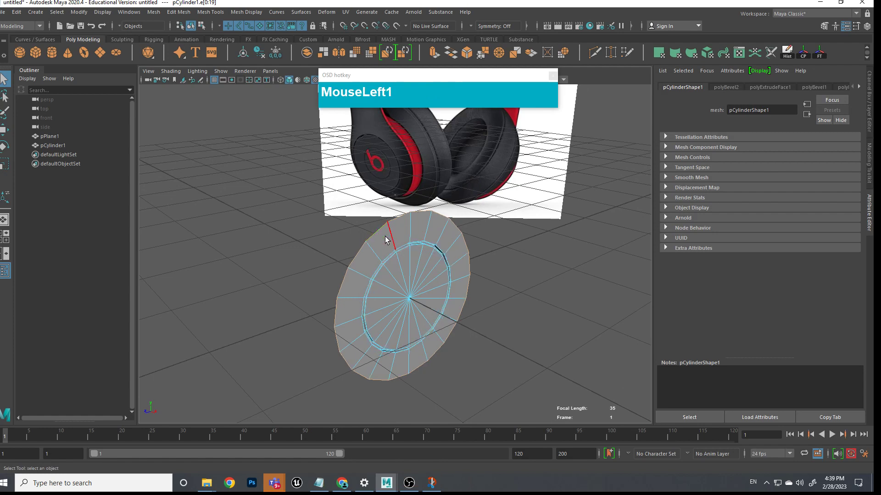
shift+right_drag(395, 222, 400, 246)
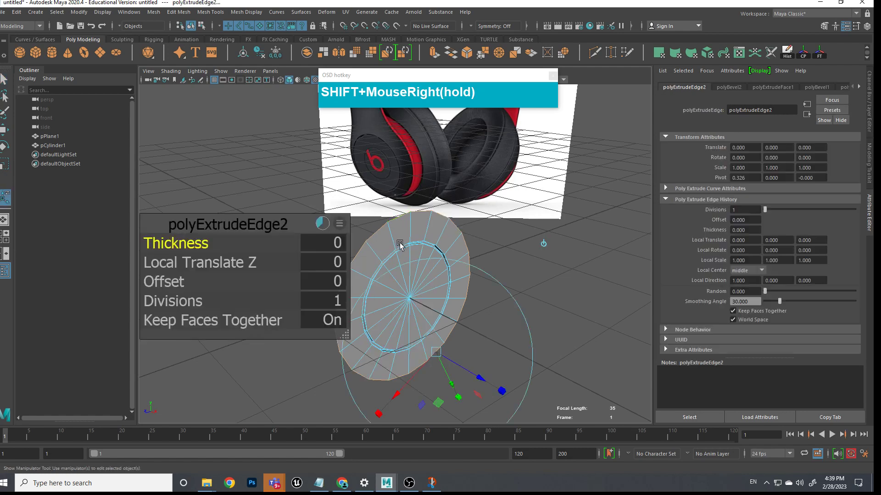
mouse_move(461, 395)
mouse_down()
mouse_move(456, 381)
mouse_move(460, 399)
mouse_up()
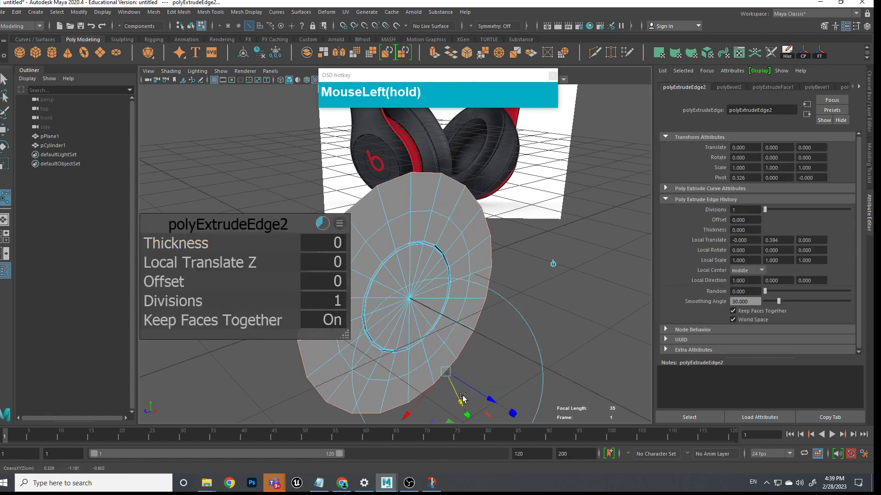
Move the new border loop backward along the disc's axis so that the outer ring slopes away
key(w)
alt+middle_drag(508, 336, 508, 340)
drag(508, 340, 495, 334)
alt+drag(554, 338, 495, 308)
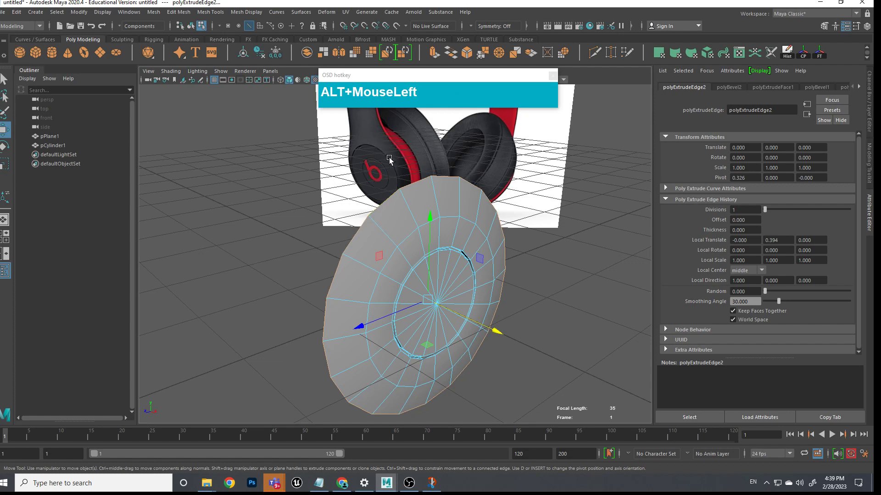
Bevel the circular edge loop between the flat ring and the sloped outer ring with a Fraction of 0.02
scroll(467, 248, up, 1)
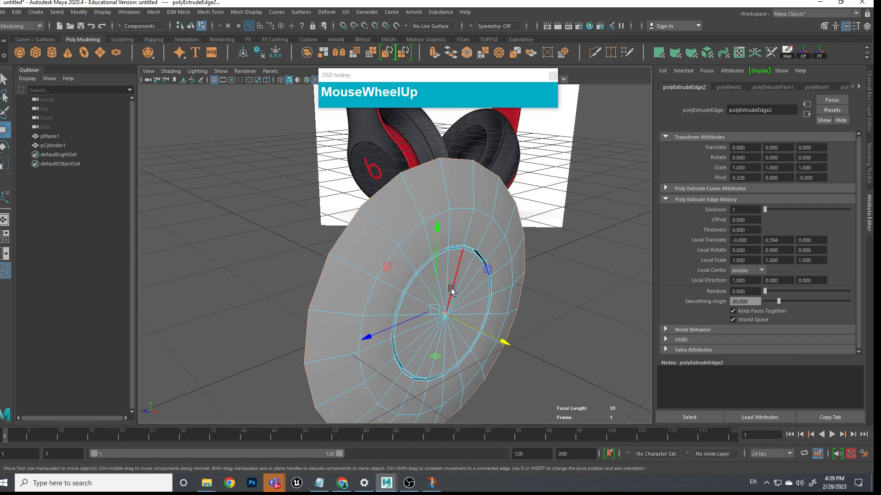
scroll(451, 289, up, 4)
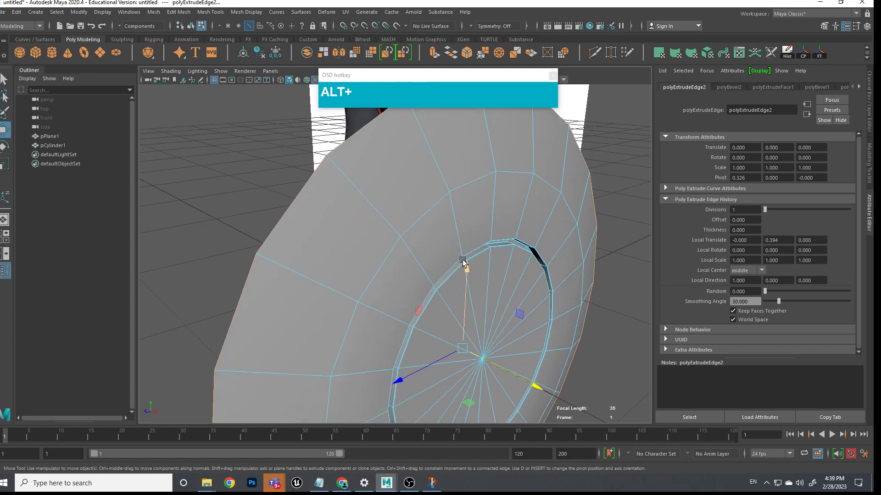
alt+middle_drag(466, 262, 409, 237)
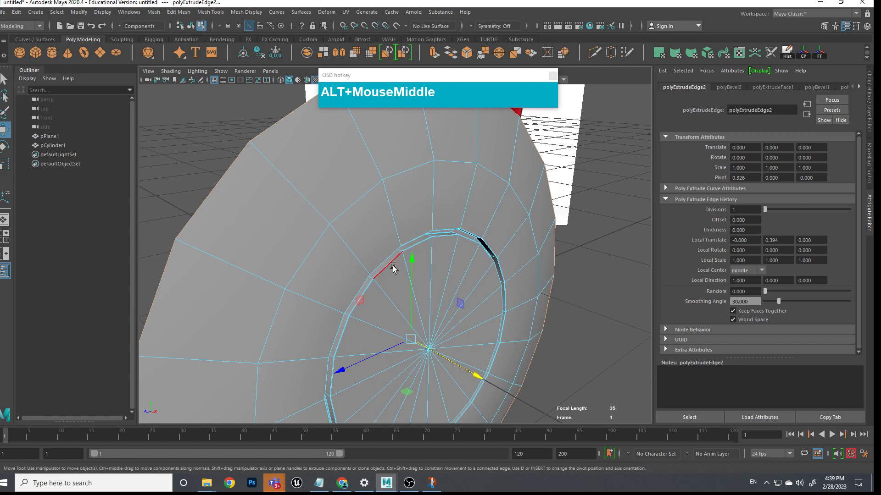
right_click(401, 164)
double_click(403, 167)
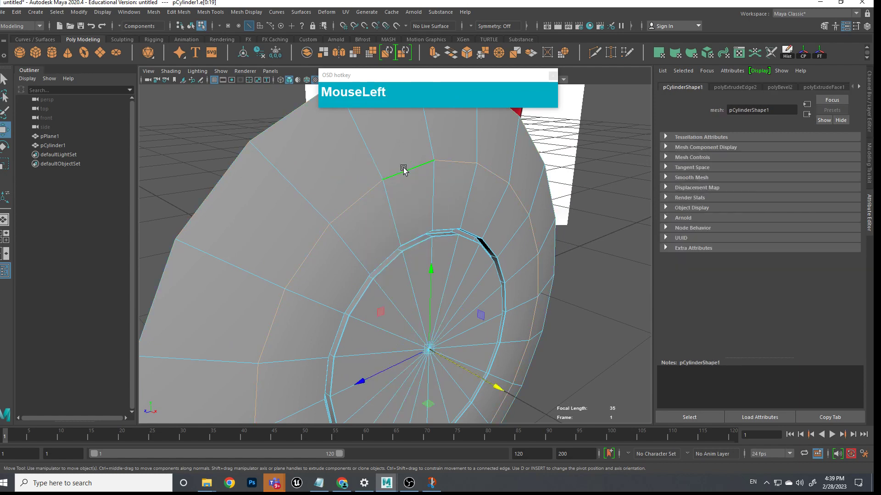
shift+right_click(410, 173)
shift+right_drag(417, 173, 454, 173)
drag(186, 243, 161, 255)
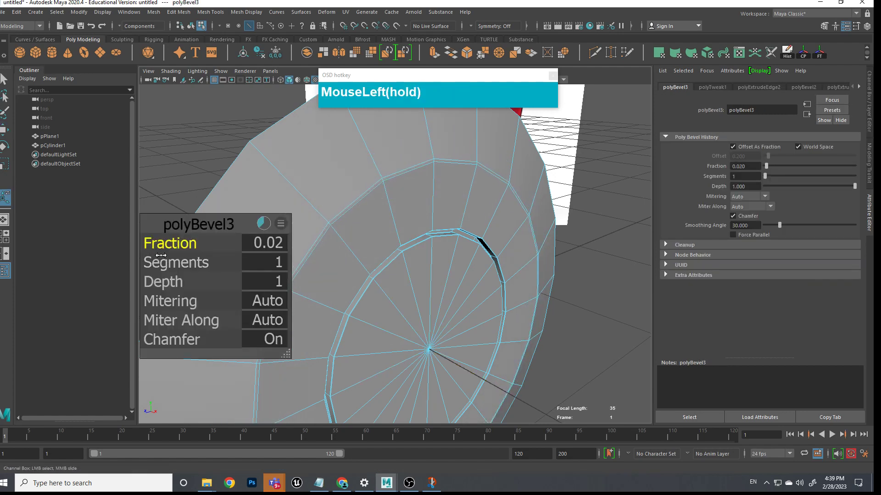
Select the narrow ring of newly bevelled faces and extrude it inward along the disc's axis as a second groove
right_click(365, 170)
mouse_move(371, 197)
right_down()
mouse_move(366, 146)
mouse_move(373, 197)
right_up()
shift+click(384, 182)
shift+click(383, 183)
shift+click(380, 187)
shift+click(380, 187)
click(390, 179)
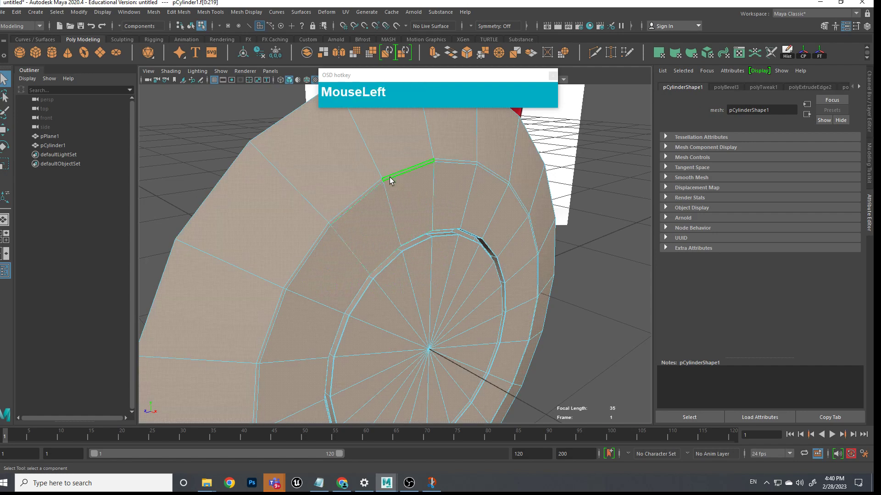
shift+click(381, 185)
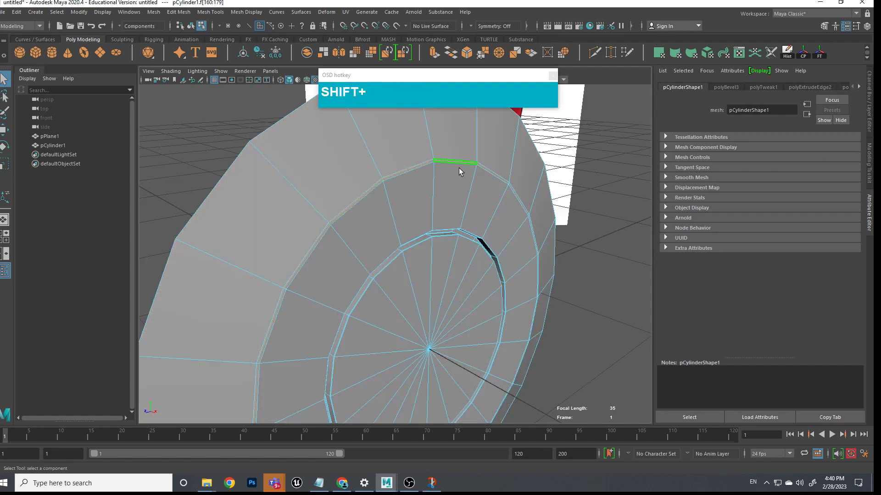
key(ctrl+e)
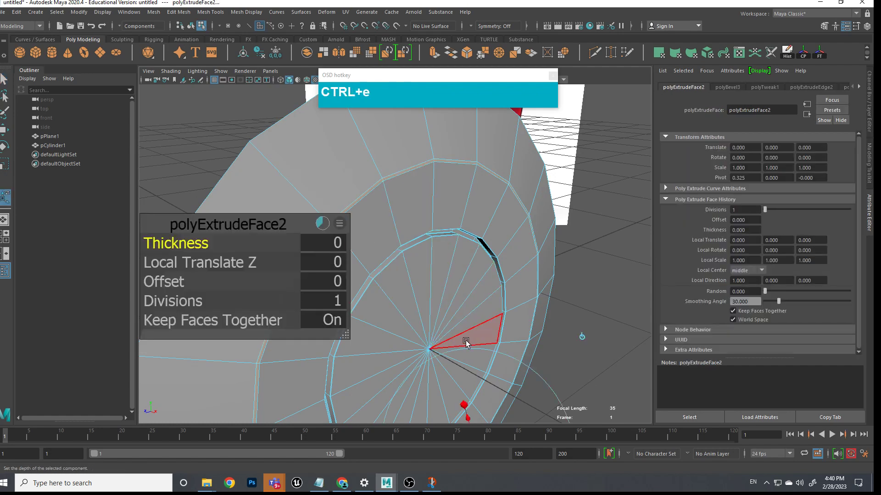
key(w)
click(476, 377)
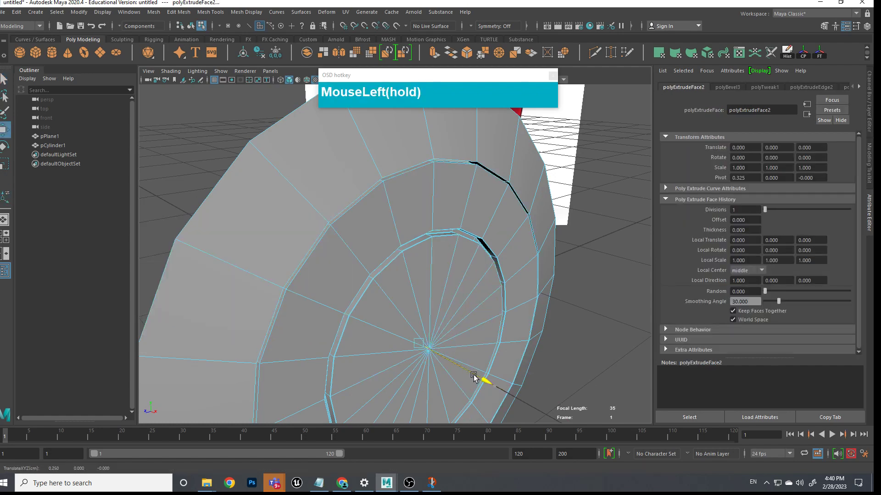
Select all the circular edge loops of the outer groove in wireframe display
scroll(505, 222, up, 3)
alt+drag(505, 222, 472, 260)
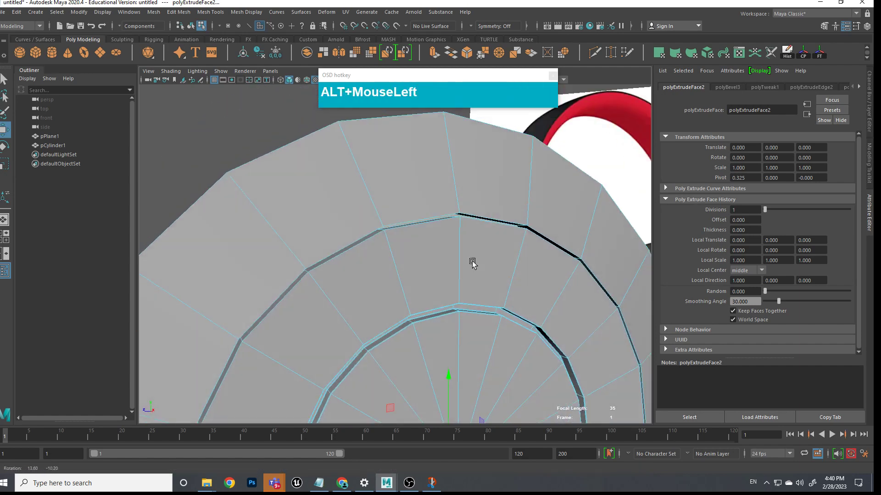
alt+middle_drag(472, 259, 505, 265)
scroll(450, 297, up, 2)
alt+drag(450, 297, 456, 232)
right_drag(465, 230, 464, 197)
alt+drag(508, 238, 501, 240)
alt+middle_drag(501, 240, 405, 231)
right_drag(426, 220, 426, 195)
key(4)
alt+drag(432, 277, 430, 290)
click(438, 151)
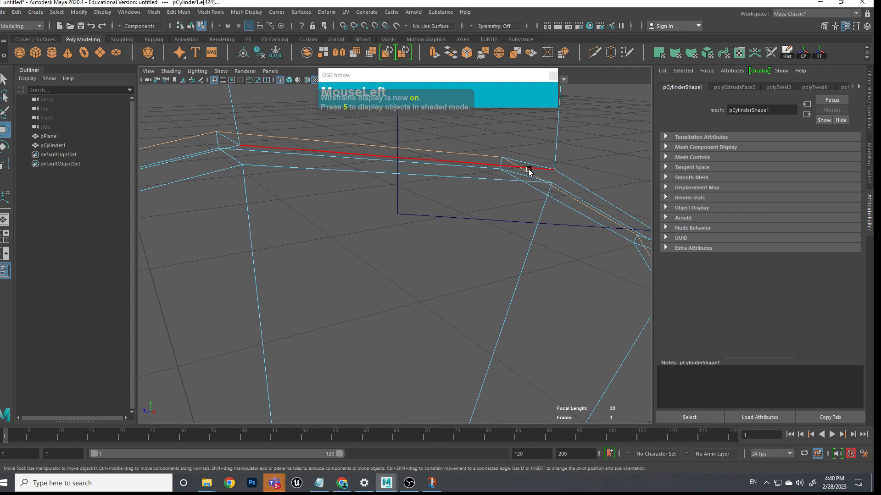
shift+click(473, 169)
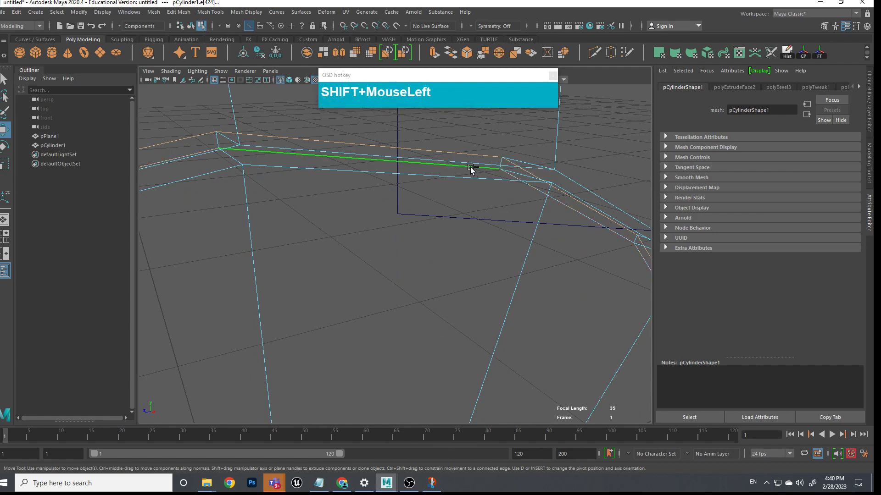
shift+double_click(477, 177)
alt+drag(498, 222, 490, 260)
scroll(464, 252, up, 5)
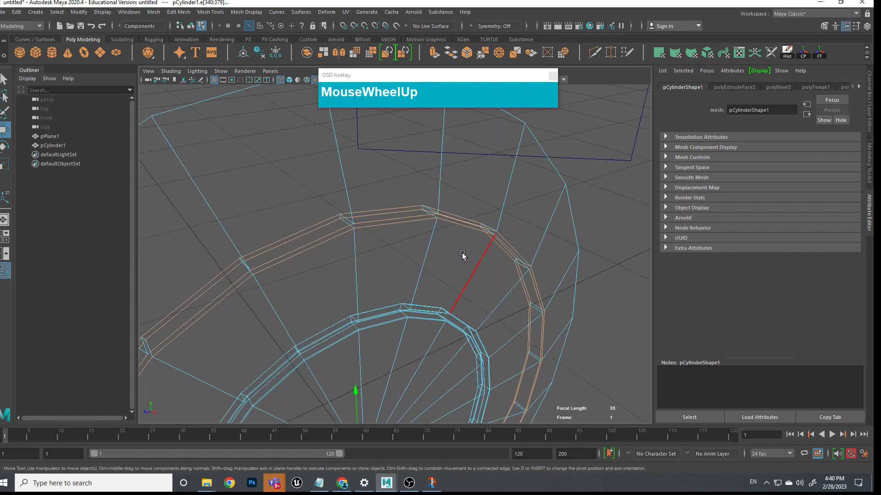
Bevel the outer groove's edge loops with a Fraction of 0.5 and preview the disc smoothed in shaded display
shift+right_click(426, 209)
shift+right_click(456, 209)
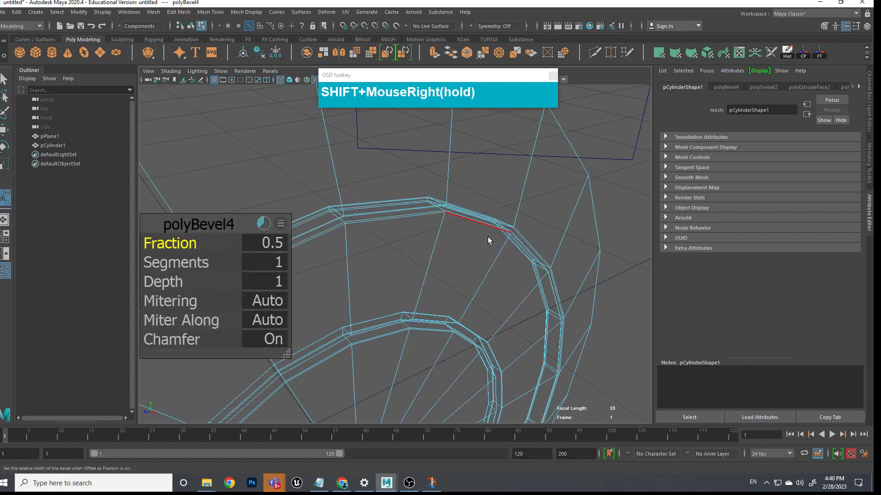
click(634, 206)
scroll(541, 251, down, 3)
alt+drag(540, 251, 428, 282)
key(5)
key(3)
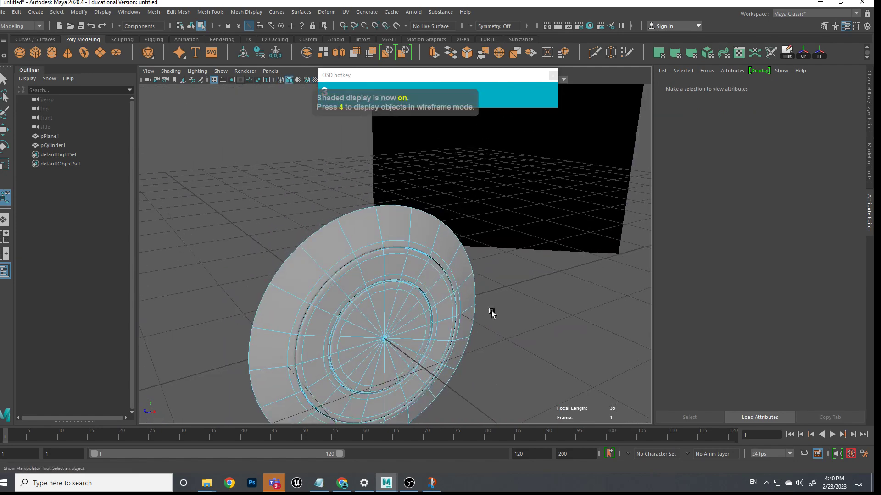
Return the disc to object selection and display the scene with texture maps beside the reference image
right_click(393, 229)
click(442, 216)
click(544, 278)
mouse_move(544, 278)
alt+mouse_down()
mouse_move(529, 295)
mouse_move(541, 244)
mouse_move(406, 238)
mouse_move(470, 262)
mouse_move(374, 266)
mouse_move(495, 259)
mouse_move(382, 261)
mouse_move(450, 261)
alt+mouse_up()
key(6)
scroll(485, 271, down, 3)
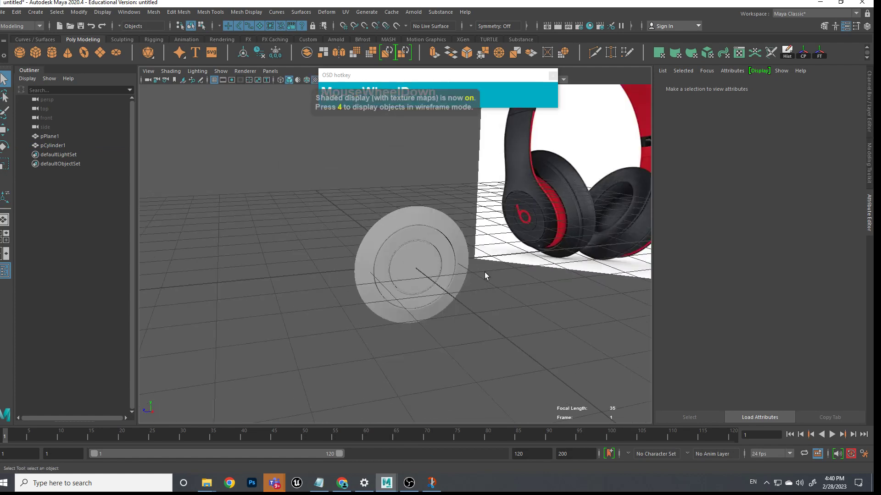
Compare the grooved disc with the ear cup and headband on the textured reference image from several angles
scroll(473, 279, up, 3)
alt+middle_drag(472, 275, 494, 344)
alt+drag(463, 245, 458, 265)
alt+middle_drag(458, 265, 421, 161)
scroll(424, 170, down, 2)
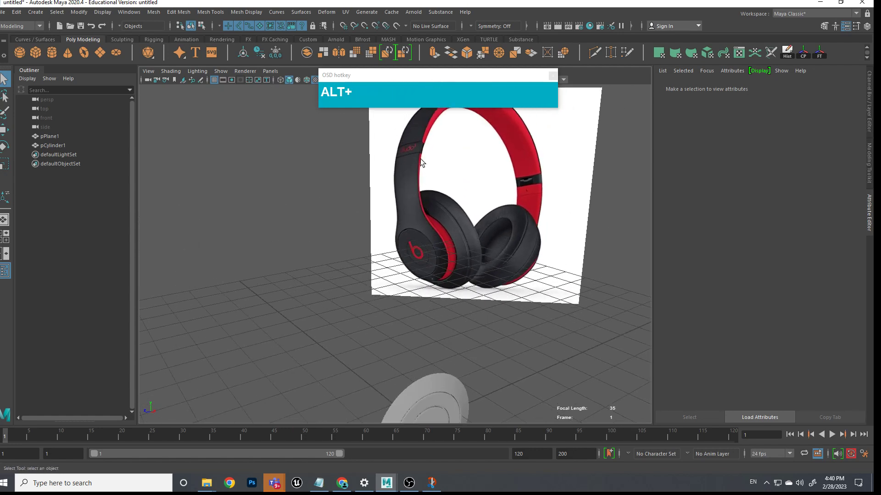
alt+middle_drag(446, 132, 412, 195)
scroll(423, 217, down, 2)
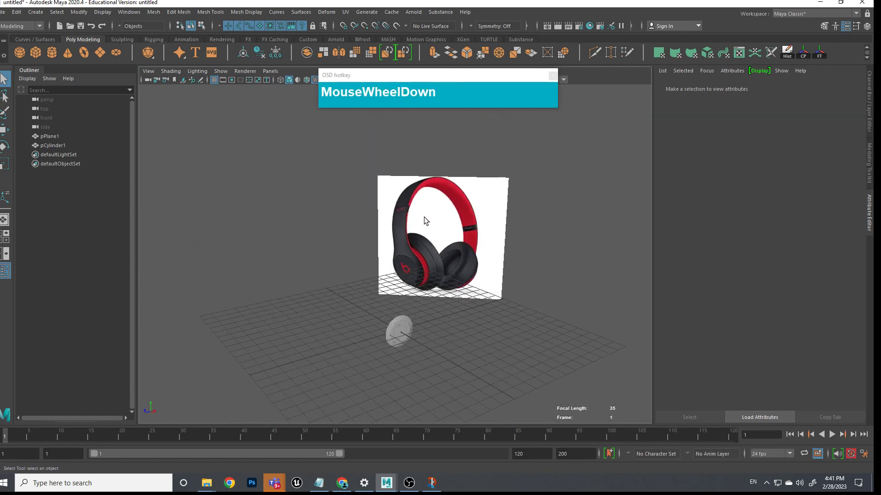
alt+drag(424, 217, 427, 323)
alt+scroll(427, 324, up, 2)
alt+middle_drag(427, 324, 425, 289)
alt+drag(424, 289, 456, 280)
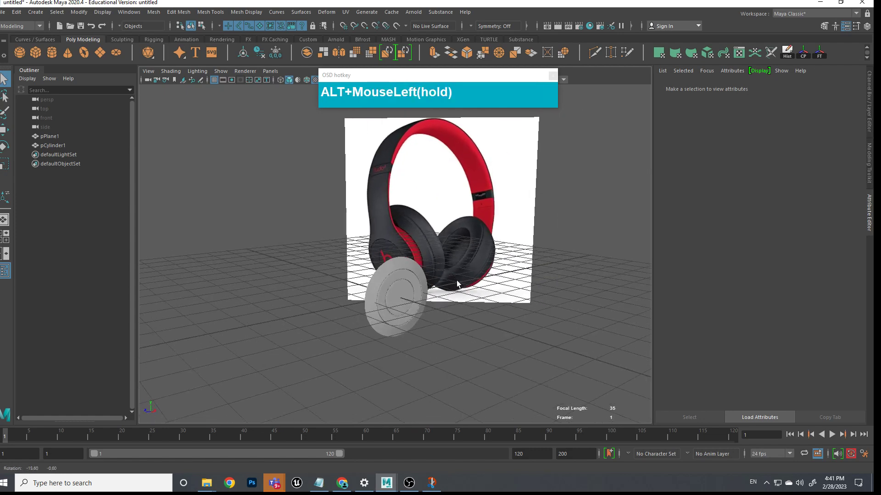
alt+middle_drag(416, 298, 406, 306)
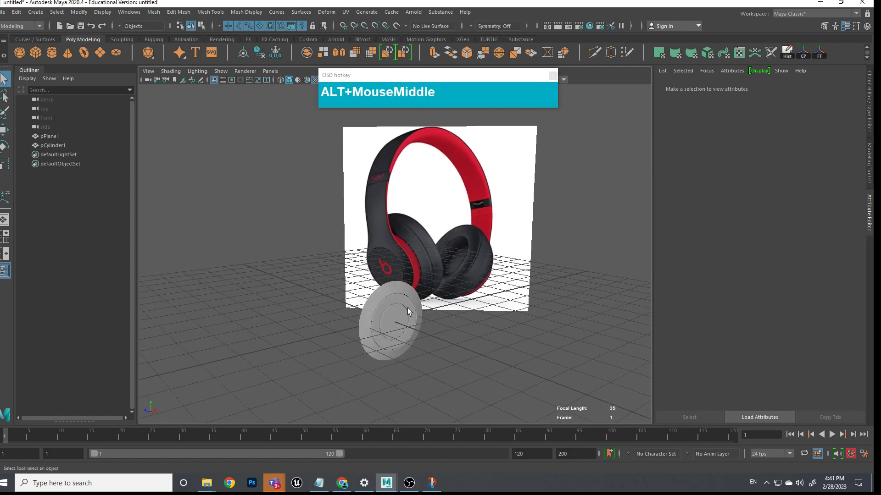
scroll(410, 312, up, 2)
alt+drag(409, 312, 394, 309)
scroll(395, 319, up, 2)
alt+middle_drag(394, 319, 416, 261)
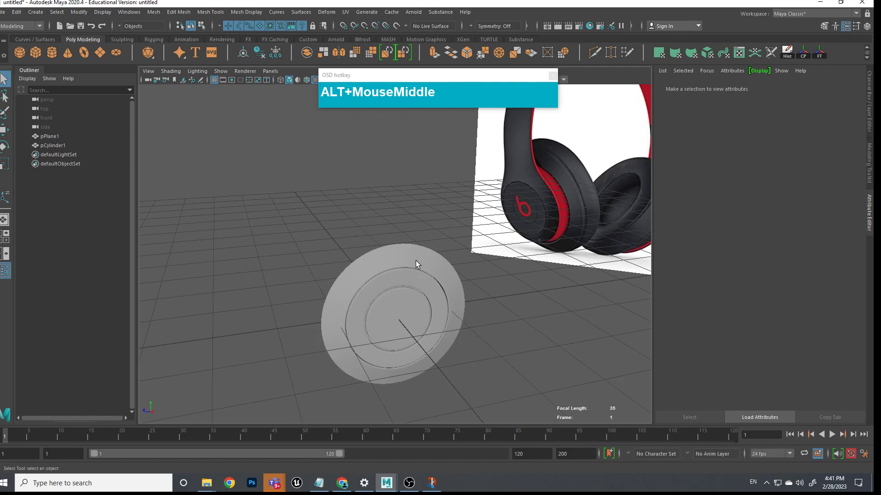
Select the grooved disc pCylinder1 as a whole object
click(397, 263)
scroll(414, 266, up, 3)
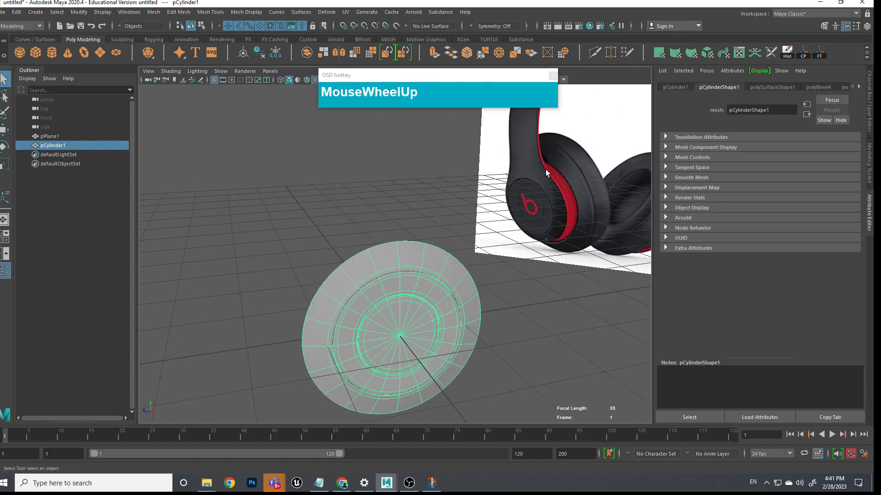
mouse_move(382, 239)
shift+right_down()
mouse_move(380, 263)
mouse_move(388, 240)
shift+right_up()
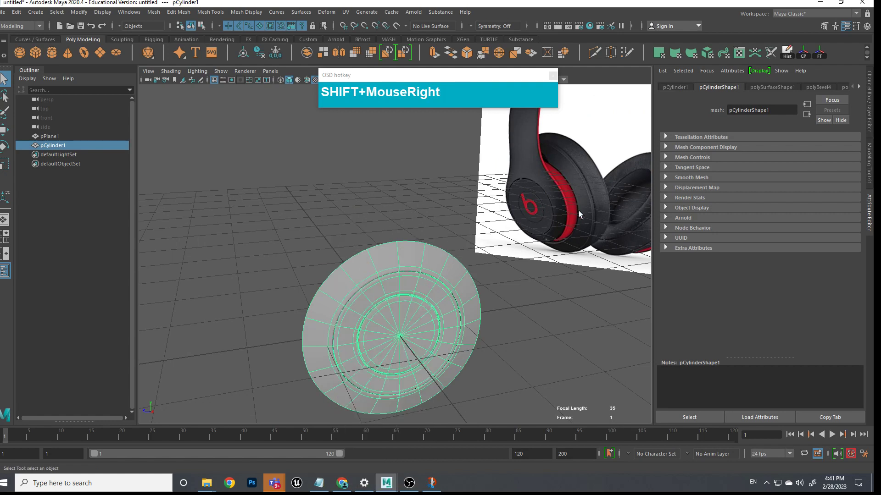
scroll(578, 210, down, 4)
Open the front-view photo 71pnw9Bp0JL._AC_SX522_.jpg from the Headphones folder and examine the ear cups and headband arms
mouse_move(206, 484)
click(255, 436)
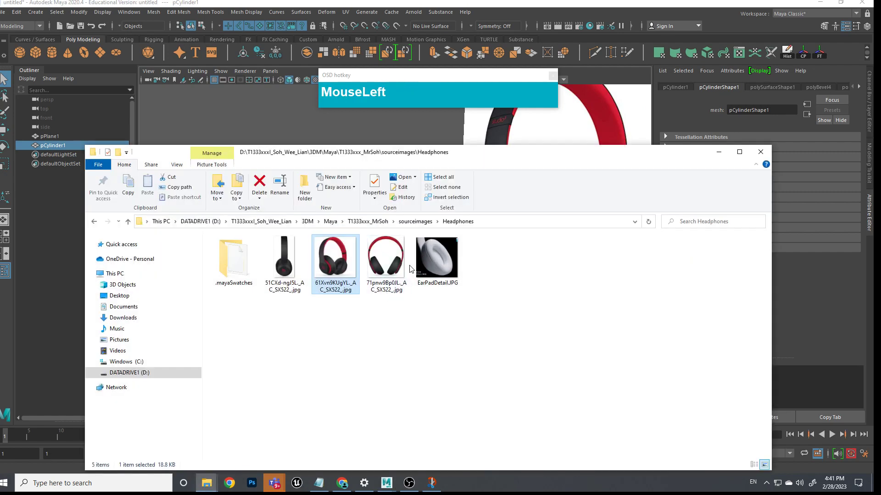
click(396, 258)
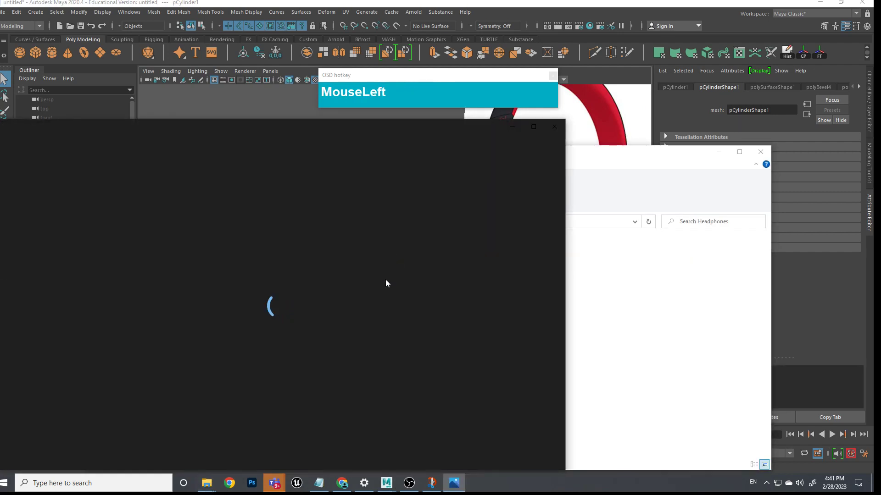
drag(343, 123, 432, 53)
scroll(407, 212, up, 3)
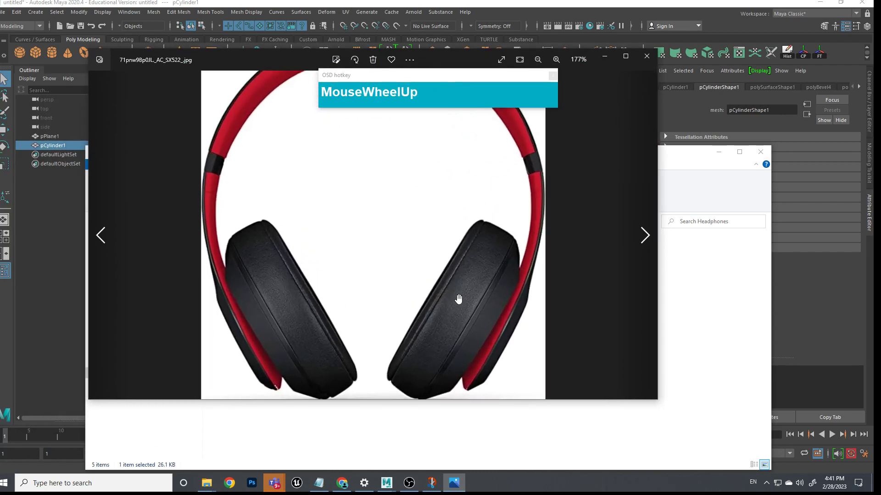
alt+middle_click(364, 246)
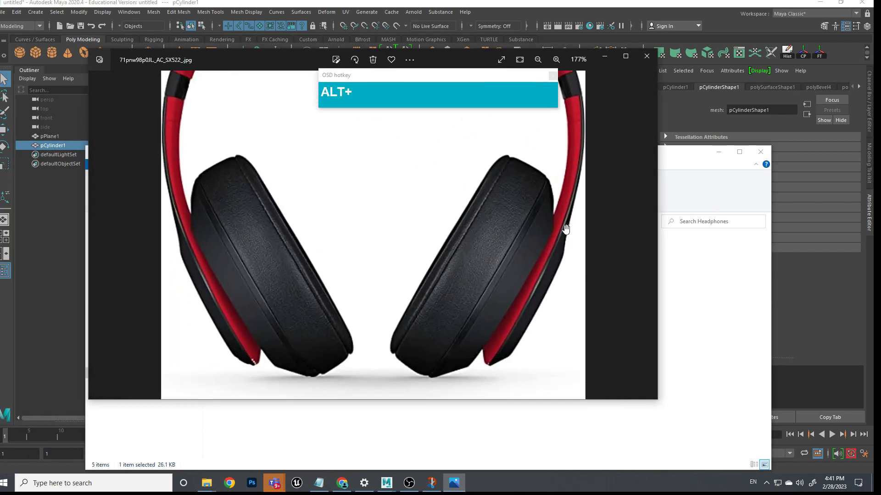
scroll(504, 266, down, 1)
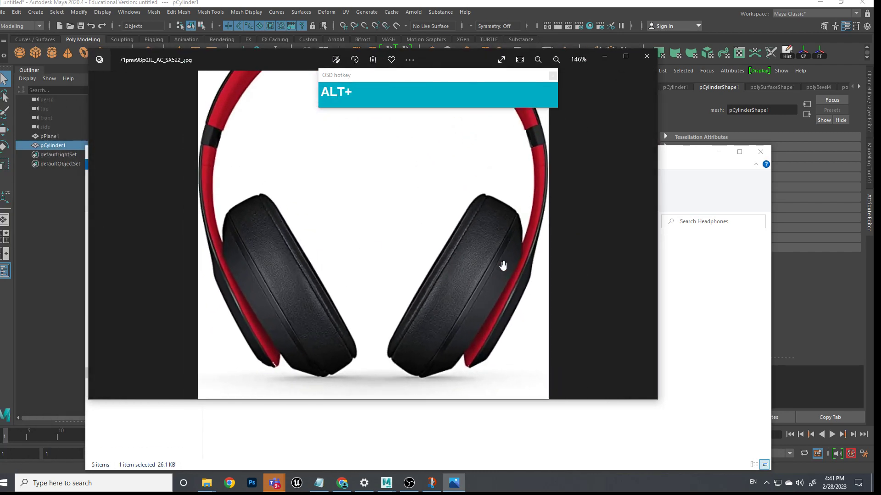
alt+scroll(506, 269, down, 2)
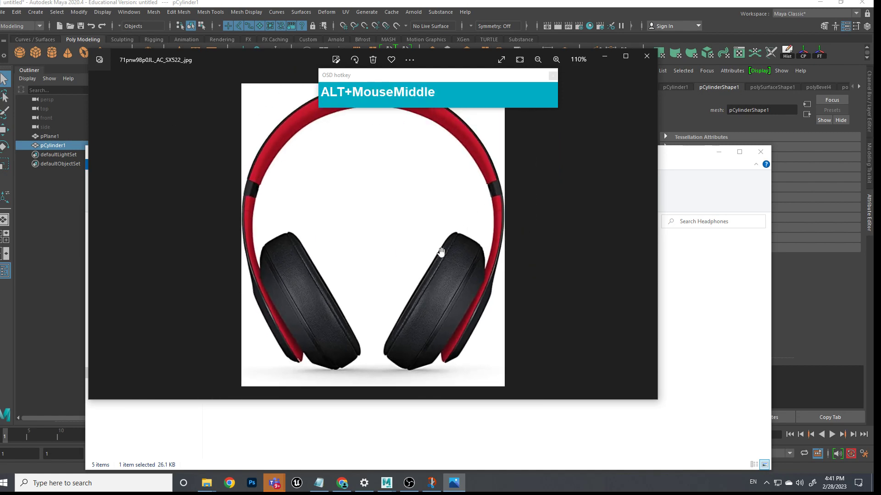
alt+scroll(441, 252, down, 1)
Mark the outer arm beside the ear cup in red on the magnified photo, then dismiss the photo and folder windows
key(ctrl+1)
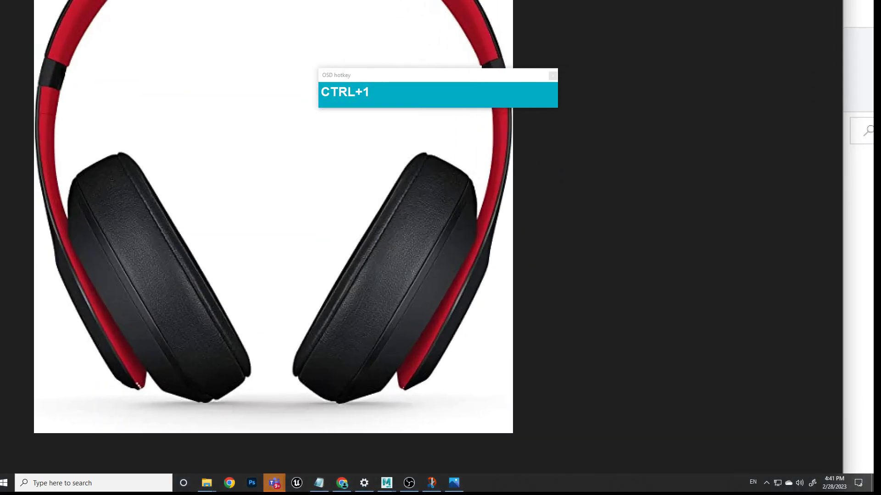
click(469, 290)
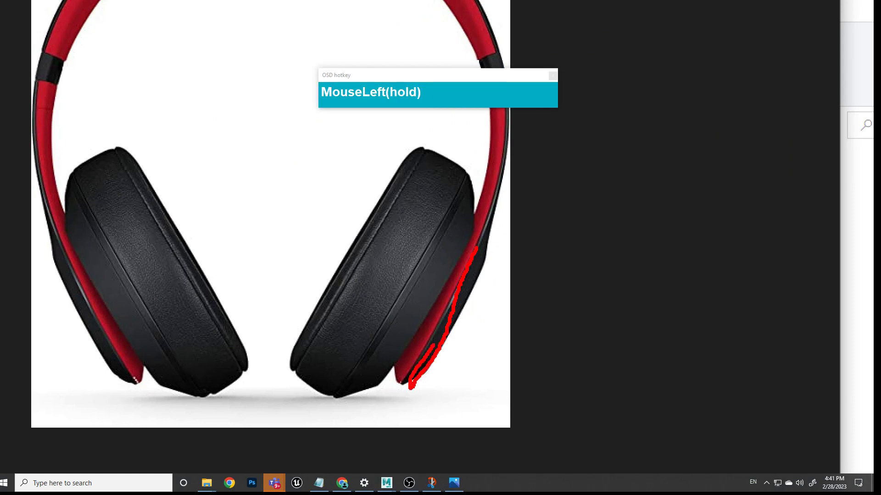
scroll(470, 290, down, 2)
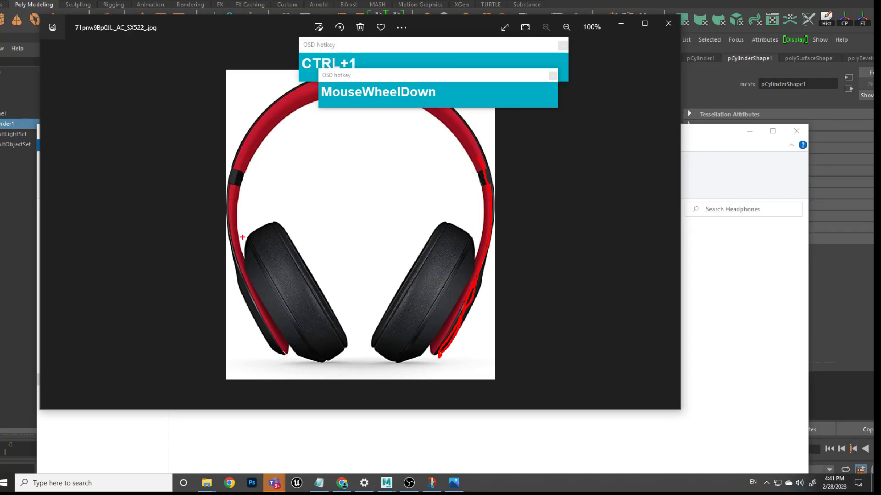
drag(452, 281, 438, 361)
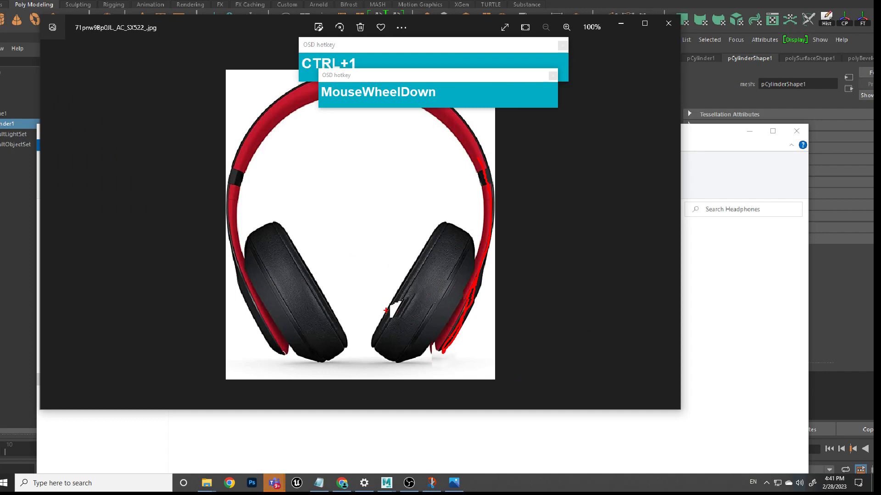
key(Escape)
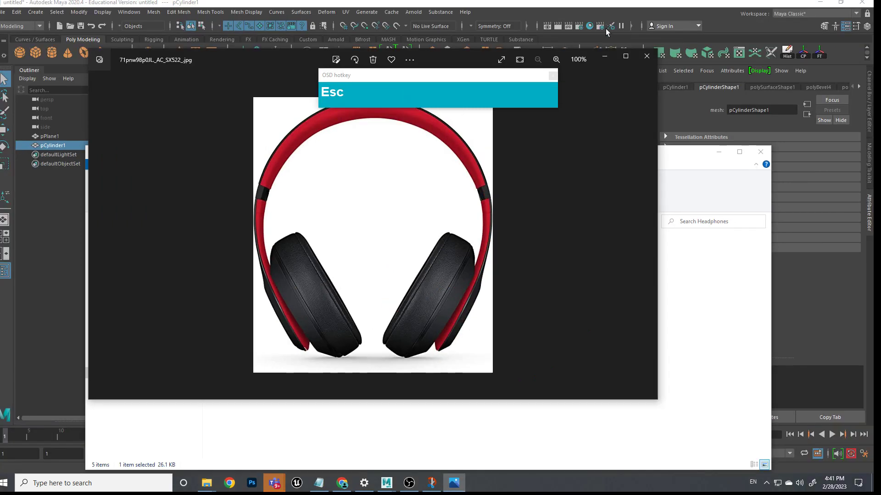
click(606, 56)
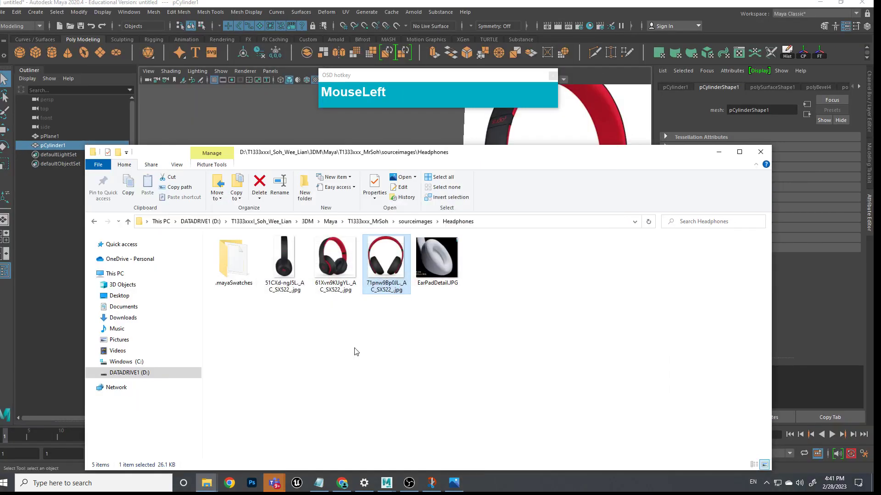
click(719, 152)
Select the adjacent outer rim edges at the top of the disc in edge mode
scroll(498, 273, up, 2)
alt+drag(498, 272, 482, 290)
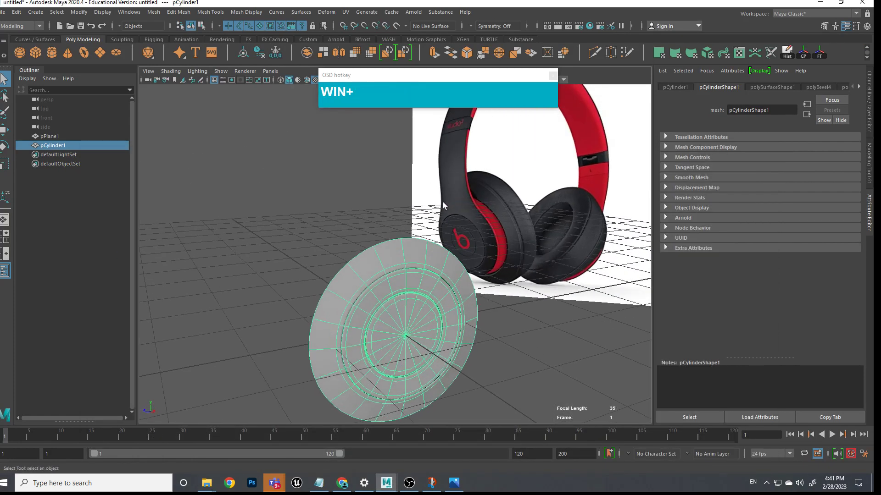
right_drag(367, 256, 357, 212)
click(369, 250)
shift+click(409, 239)
shift+click(441, 247)
scroll(464, 237, down, 8)
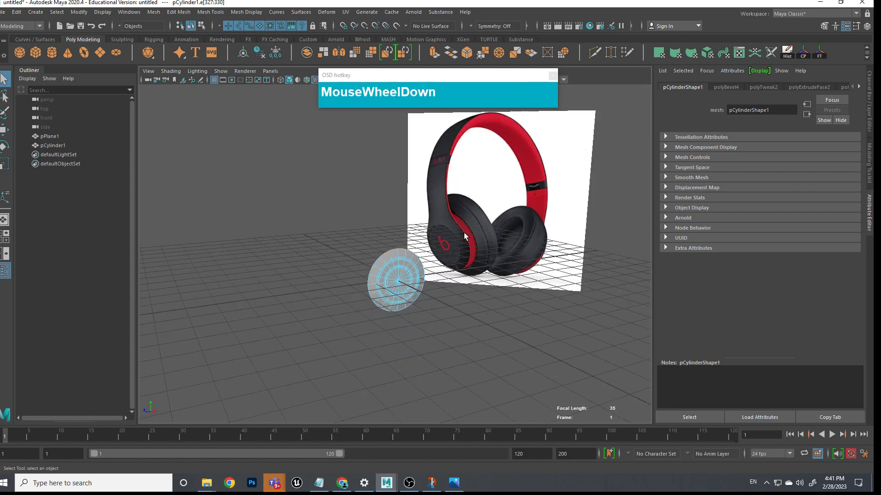
Return the disc to object mode and move it about four grid units from the origin along the positive X axis
alt+middle_drag(465, 237, 462, 259)
alt+drag(431, 259, 447, 356)
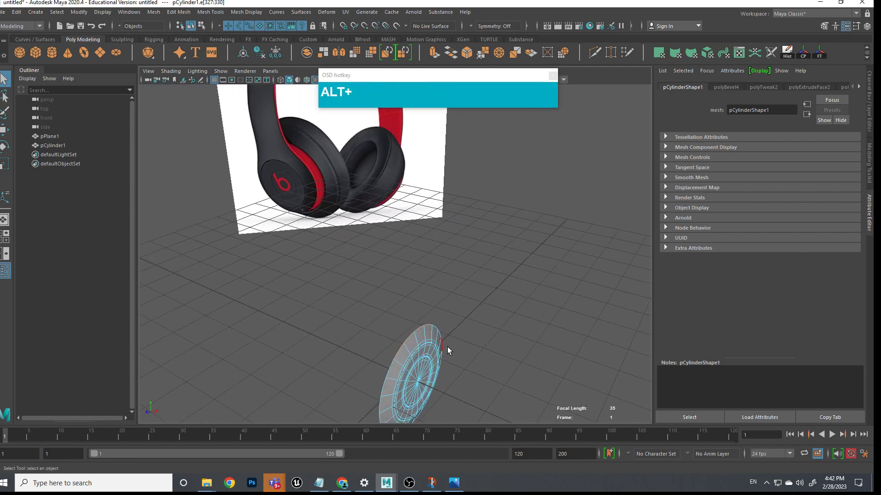
alt+middle_drag(444, 364, 551, 301)
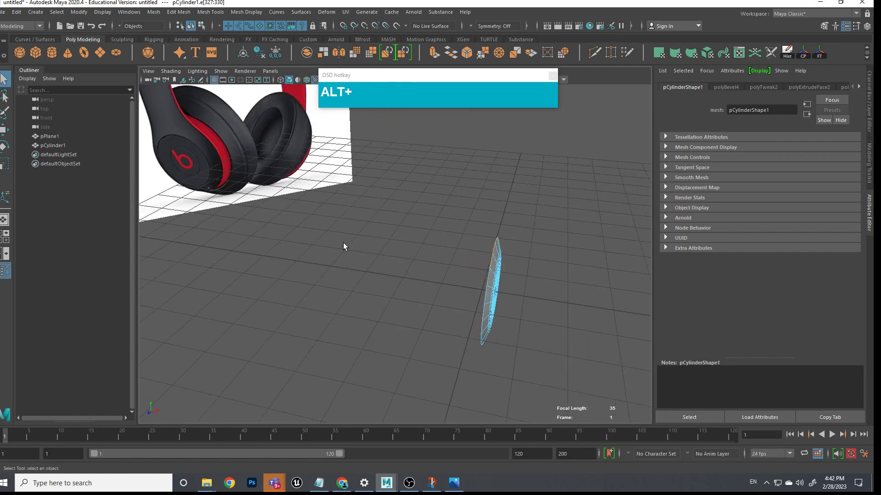
scroll(440, 292, down, 3)
scroll(441, 291, up, 3)
alt+drag(447, 293, 396, 293)
right_drag(506, 304, 552, 217)
click(544, 250)
click(511, 318)
alt+middle_drag(511, 318, 421, 293)
key(w)
scroll(439, 315, down, 2)
drag(453, 302, 512, 320)
Create a polygon cube at the origin, beside the moved disc
click(372, 281)
shift+right_drag(373, 279, 362, 295)
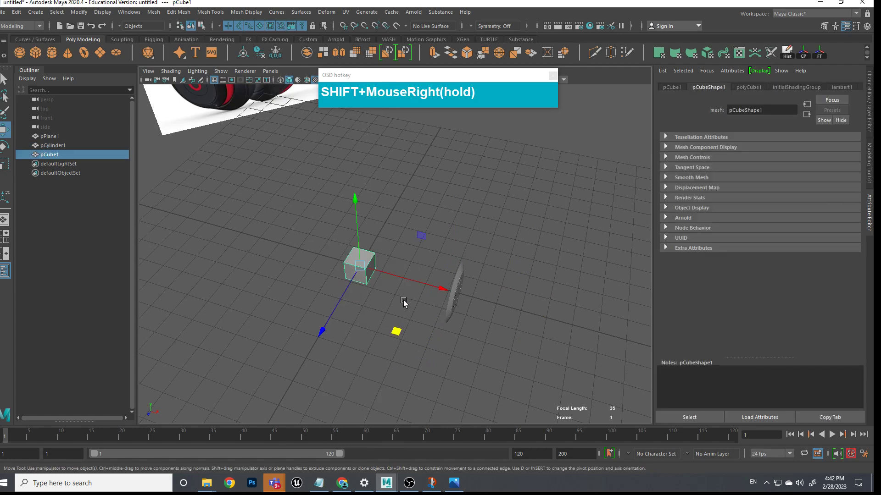
scroll(403, 300, up, 2)
alt+middle_drag(403, 300, 473, 266)
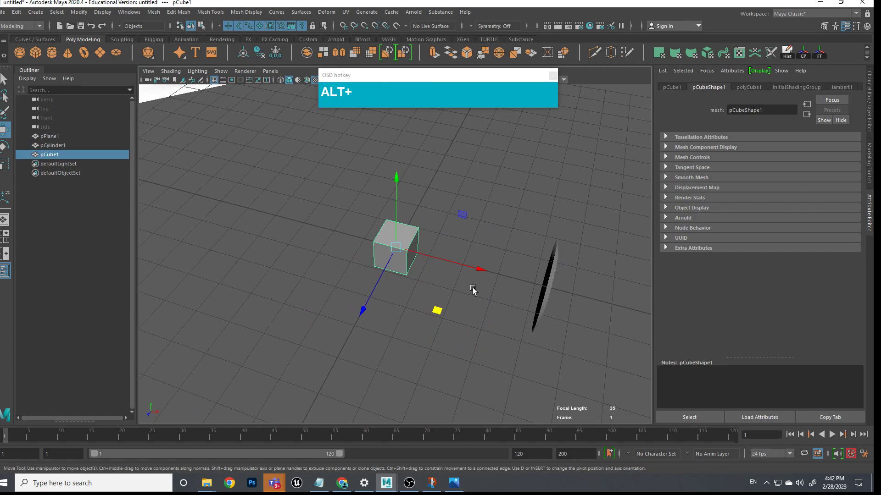
In the front view, move the cube up about 0.85 units and about 0.5 units along negative X
key(space)
drag(462, 299, 464, 326)
scroll(479, 297, down, 3)
scroll(468, 287, up, 4)
scroll(468, 287, up, 1)
mouse_move(396, 204)
mouse_down()
mouse_move(416, 215)
mouse_move(394, 199)
mouse_up()
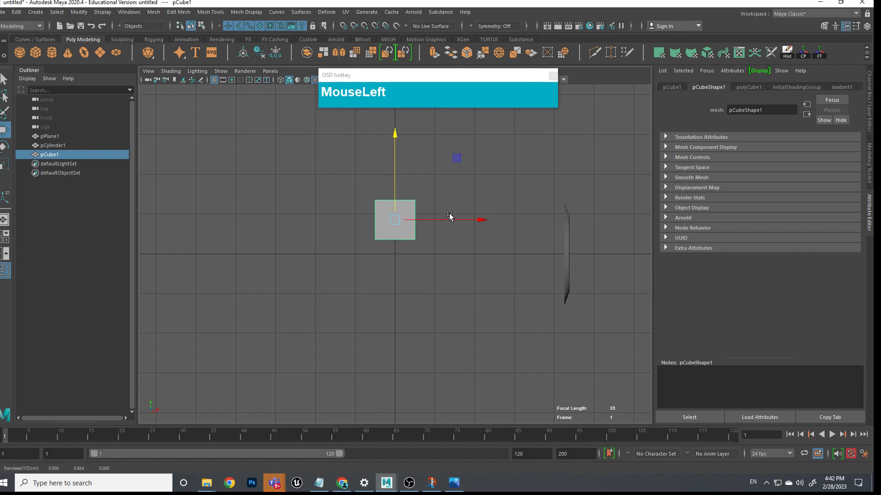
drag(454, 220, 434, 221)
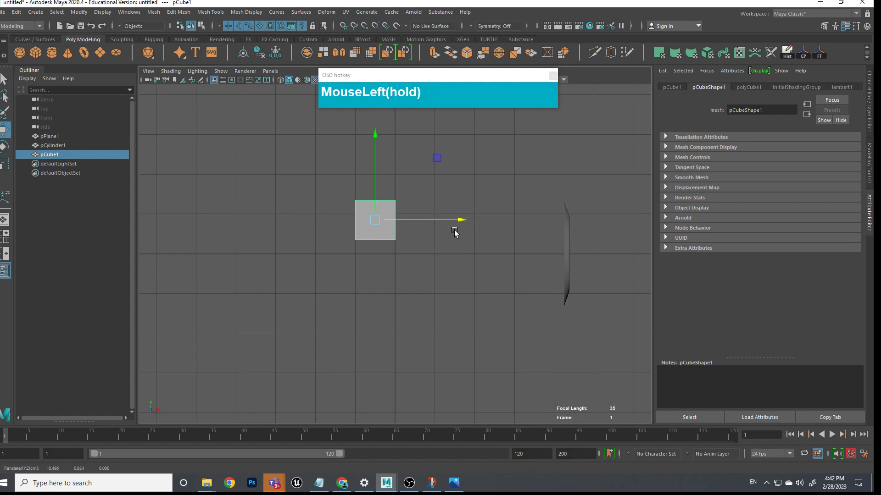
Return to the perspective view and deselect the cube
key(space)
click(535, 230)
alt+drag(535, 247, 530, 270)
click(530, 269)
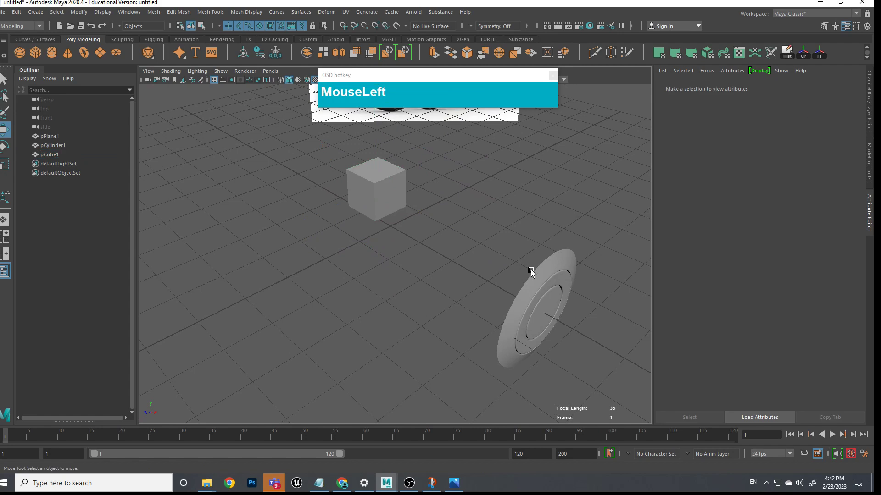
Try to select the disc's top rim edges together with the cube
click(543, 272)
right_drag(555, 230, 592, 247)
shift+click(397, 197)
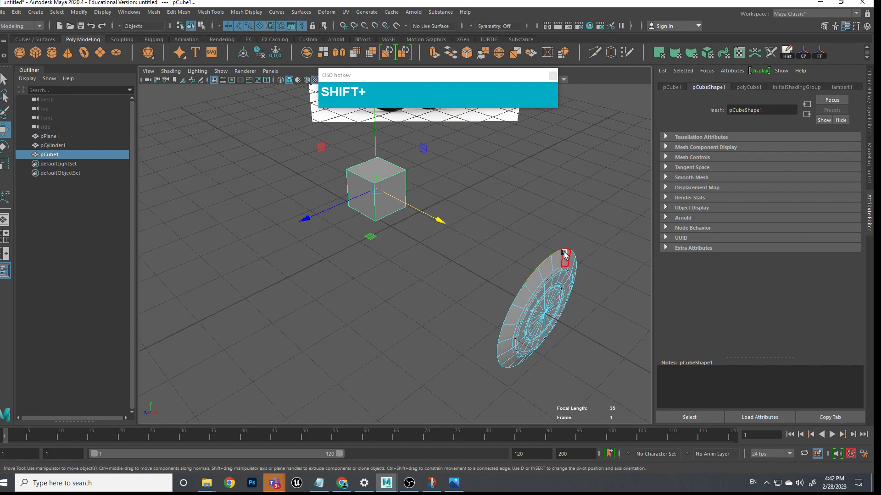
shift+click(395, 178)
click(394, 186)
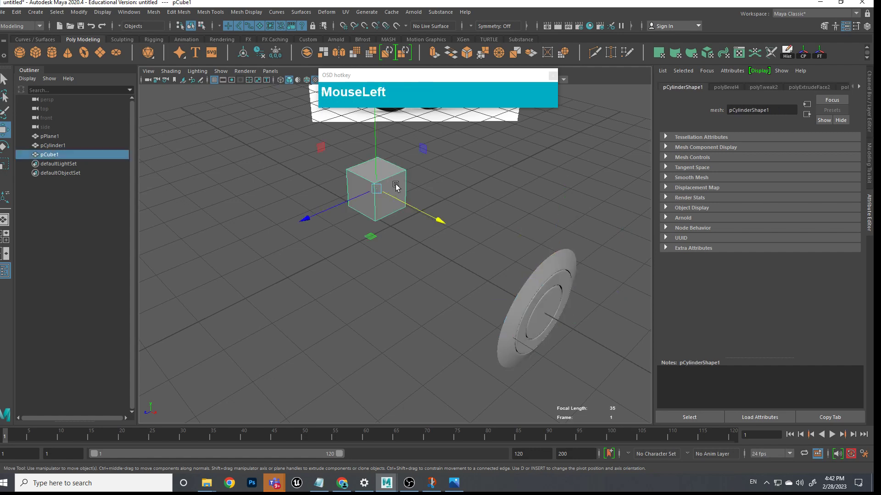
shift+click(556, 275)
right_click(557, 270)
right_drag(557, 270, 592, 244)
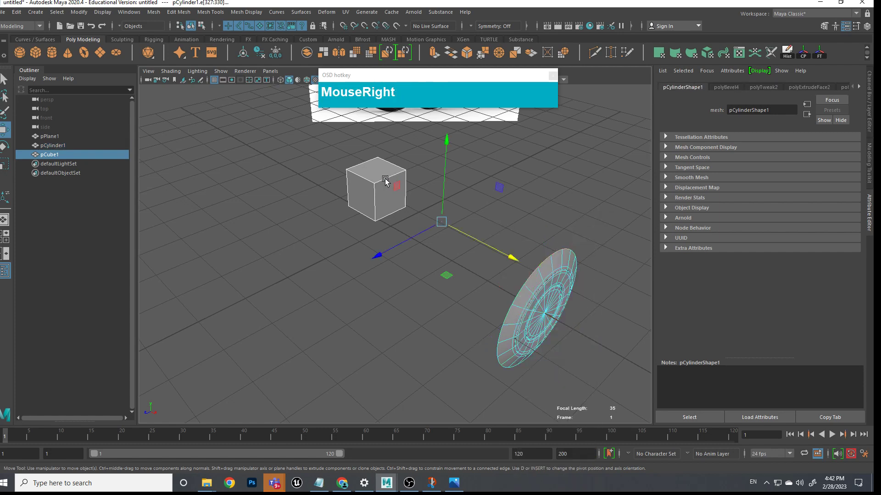
Select only the cube as an object, with the disc seen edge-on
scroll(393, 179, up, 2)
scroll(386, 172, down, 2)
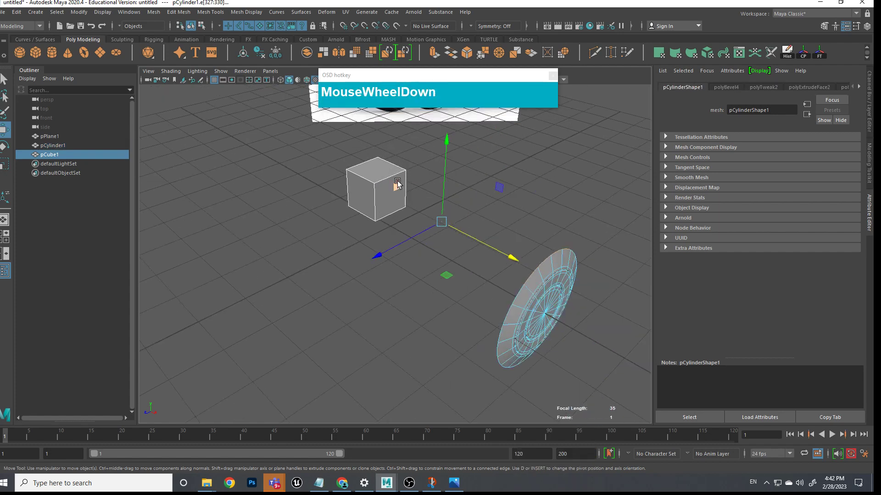
alt+drag(419, 234, 388, 204)
right_click(365, 196)
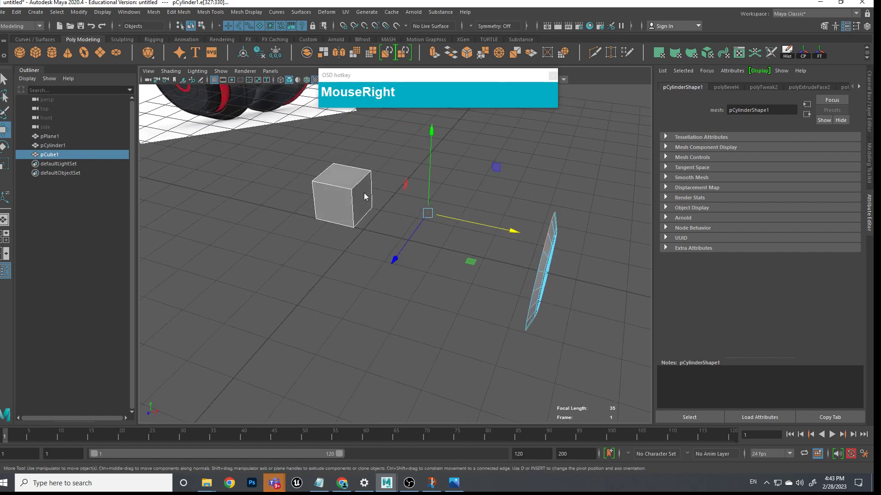
click(352, 191)
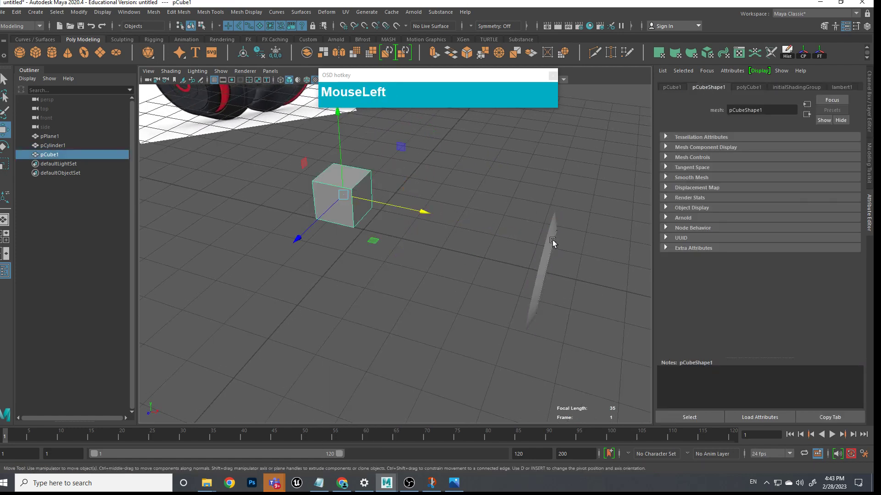
Try to select several of the disc's top rim edges together with one top edge of the cube
right_drag(354, 188, 360, 163)
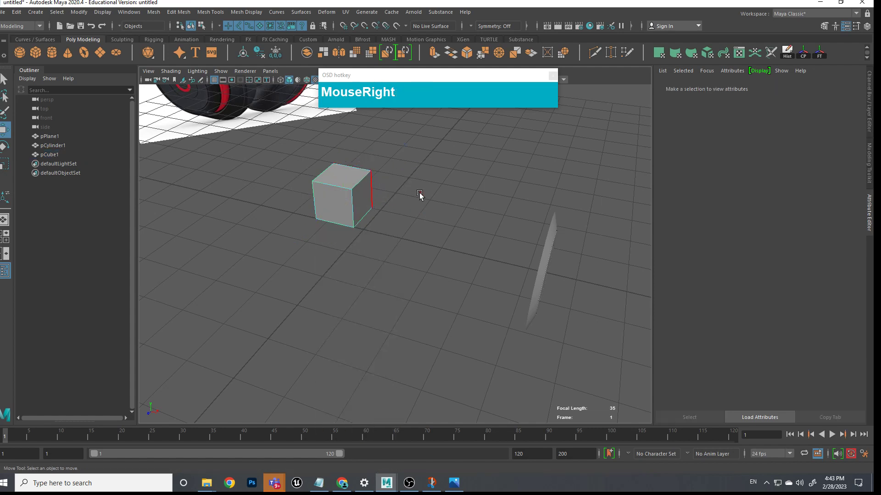
shift+click(553, 250)
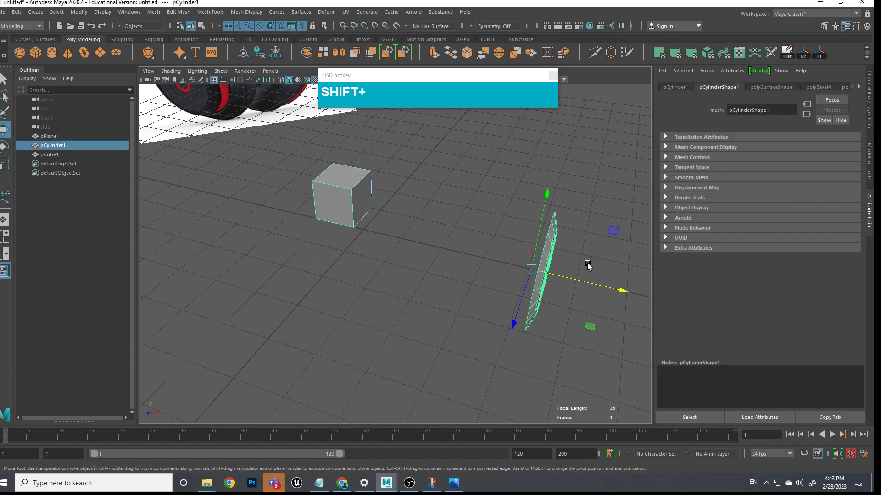
mouse_move(556, 261)
shift+right_down()
mouse_move(594, 245)
mouse_move(541, 261)
shift+right_up()
shift+click(541, 261)
shift+click(549, 252)
shift+click(570, 247)
shift+click(576, 241)
alt+drag(604, 242, 392, 200)
shift+click(395, 170)
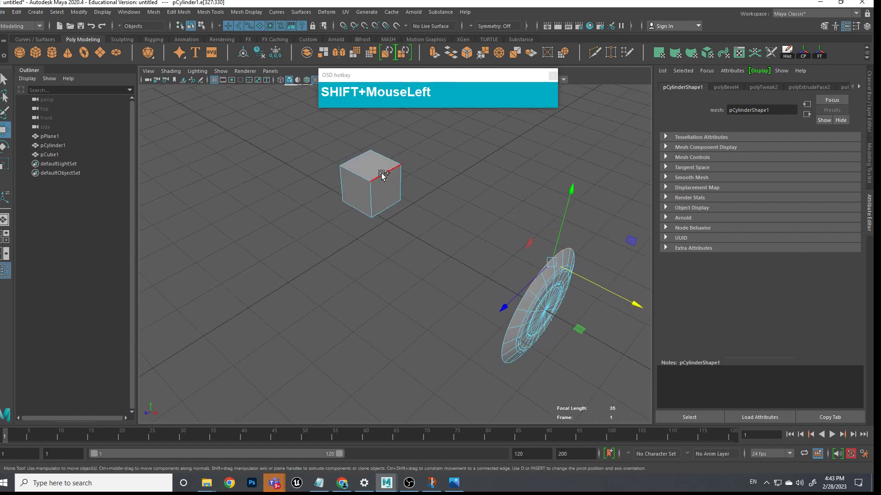
shift+right_click(558, 251)
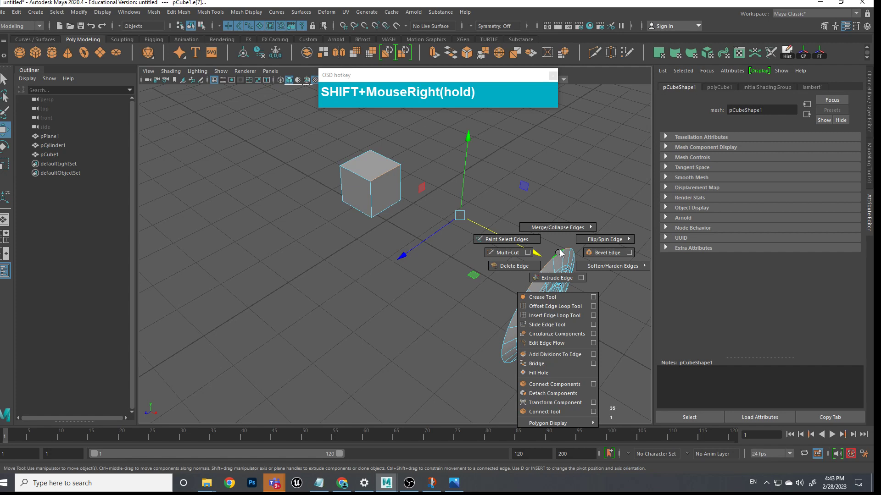
alt+middle_drag(563, 229, 506, 206)
scroll(495, 204, up, 3)
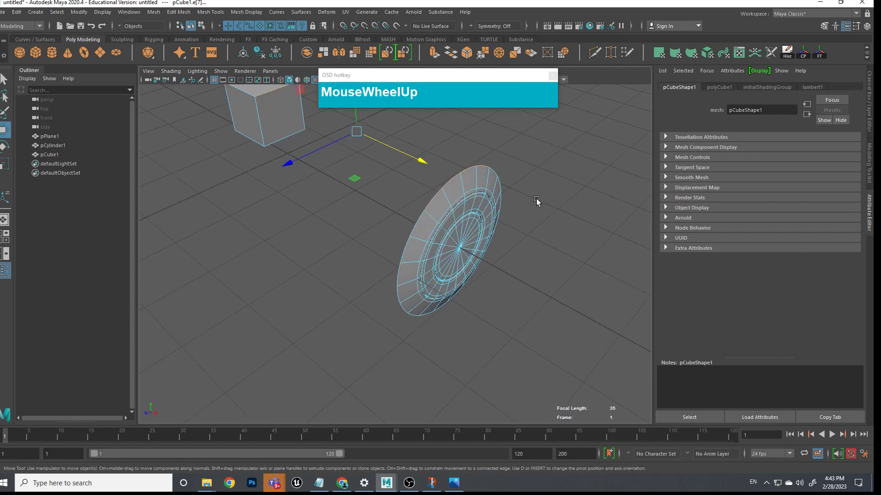
Extrude the disc's four top rim edges a short distance along negative X, forming a narrow strip towards the cube
click(447, 206)
click(432, 202)
key(1)
shift+click(469, 169)
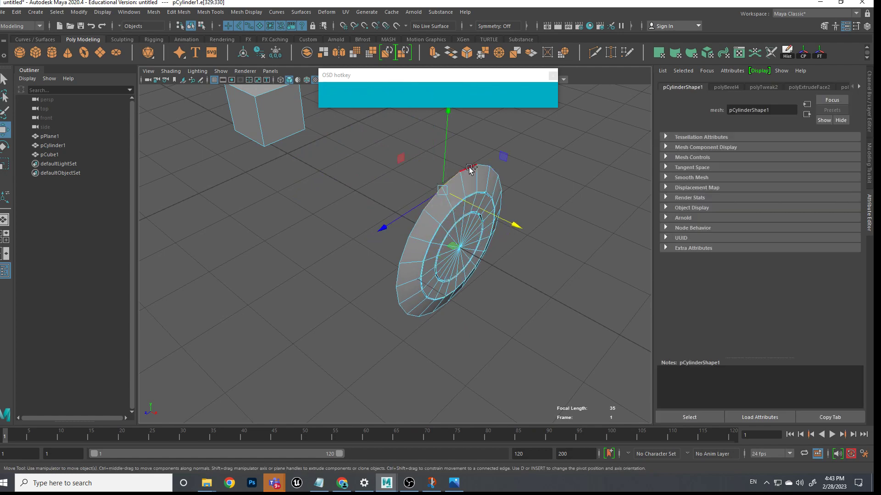
shift+click(486, 168)
shift+right_drag(485, 166, 487, 194)
key(w)
drag(514, 201, 502, 202)
Select the four extruded strip faces on the disc together with the cube's top edge facing the disc
alt+drag(503, 202, 511, 255)
right_drag(510, 227, 480, 241)
click(480, 239)
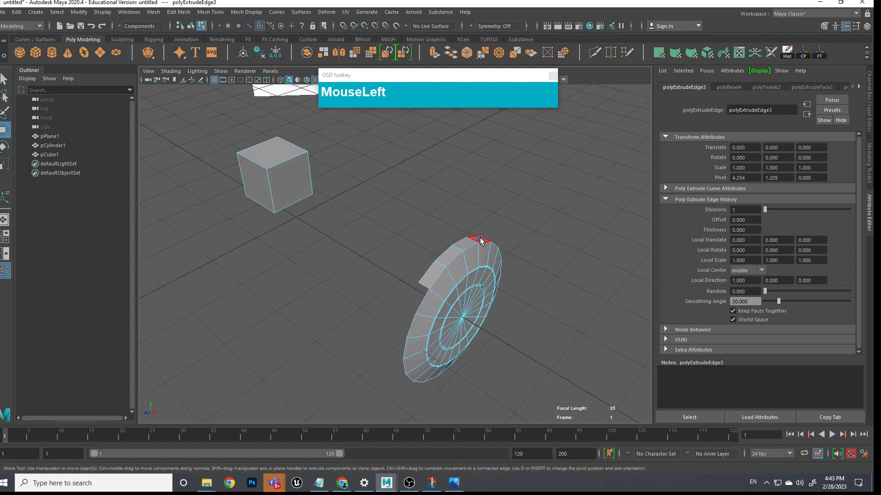
shift+click(456, 248)
shift+click(444, 257)
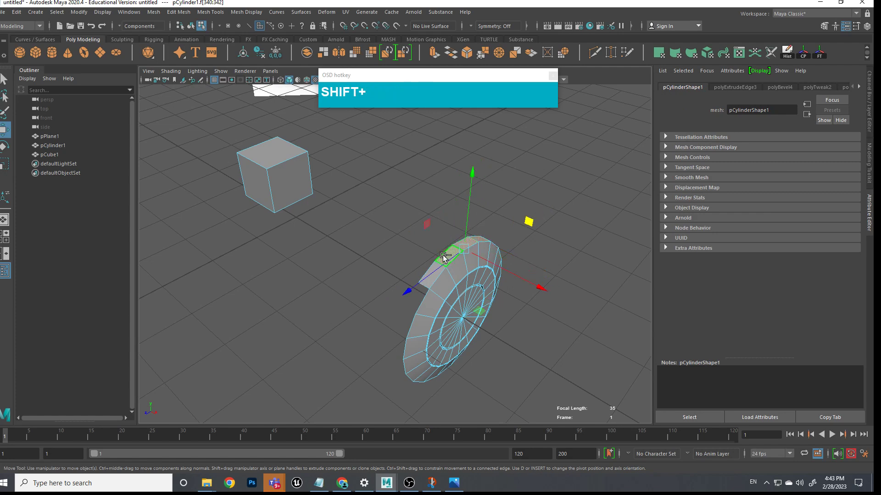
scroll(432, 285, up, 2)
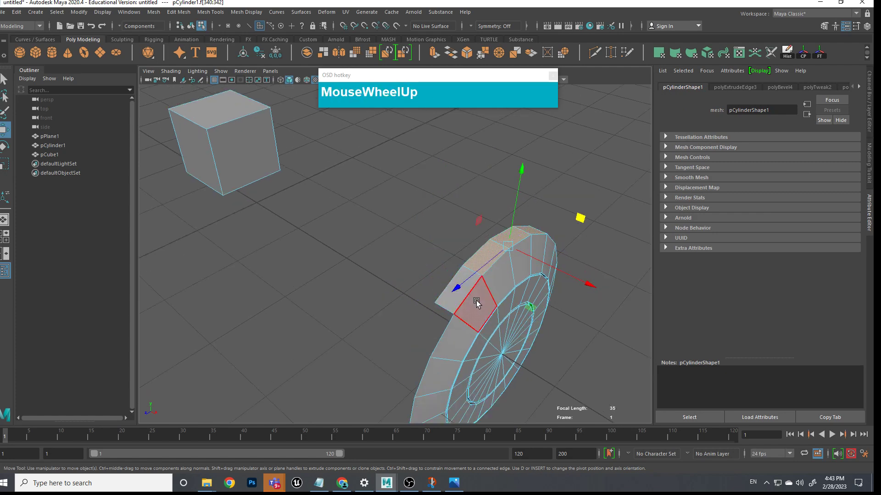
shift+click(451, 299)
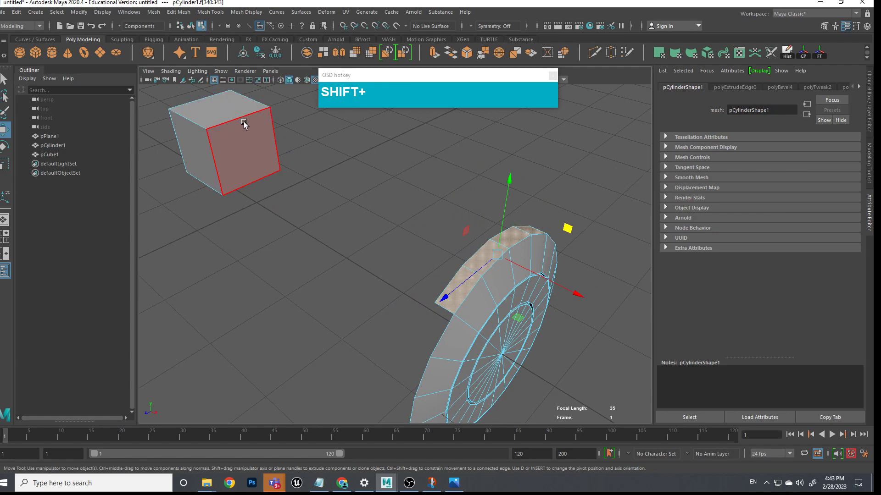
right_drag(243, 120, 273, 133)
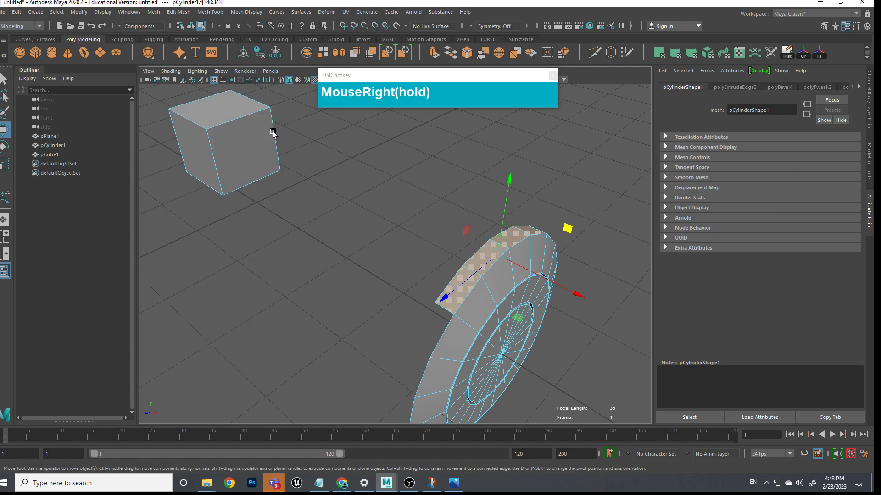
shift+click(239, 118)
alt+drag(376, 176, 456, 241)
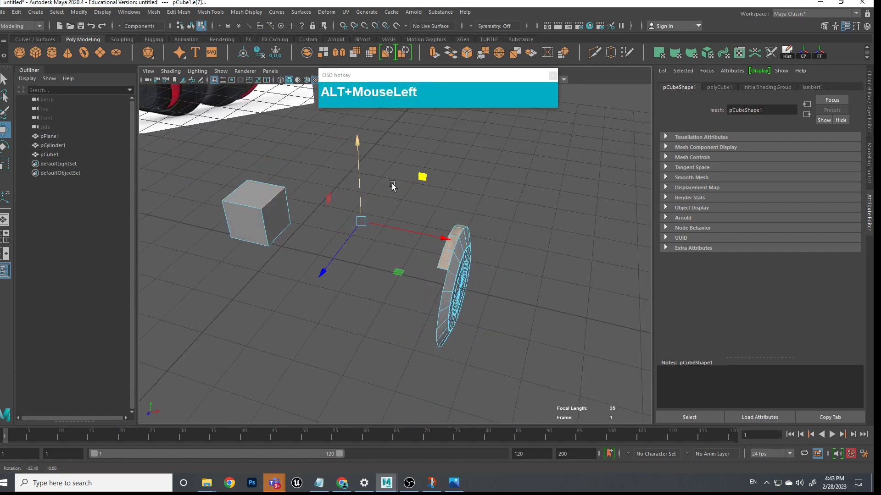
Wedge the strip faces about the cube's edge with a wedge angle of -90 and 4 divisions
shift+right_click(454, 244)
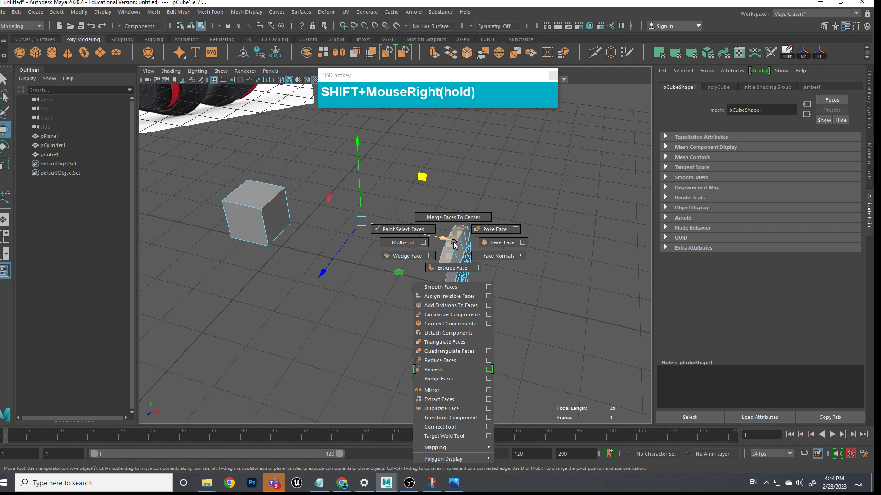
shift+right_drag(453, 244, 406, 256)
alt+drag(407, 257, 428, 256)
drag(183, 244, 163, 244)
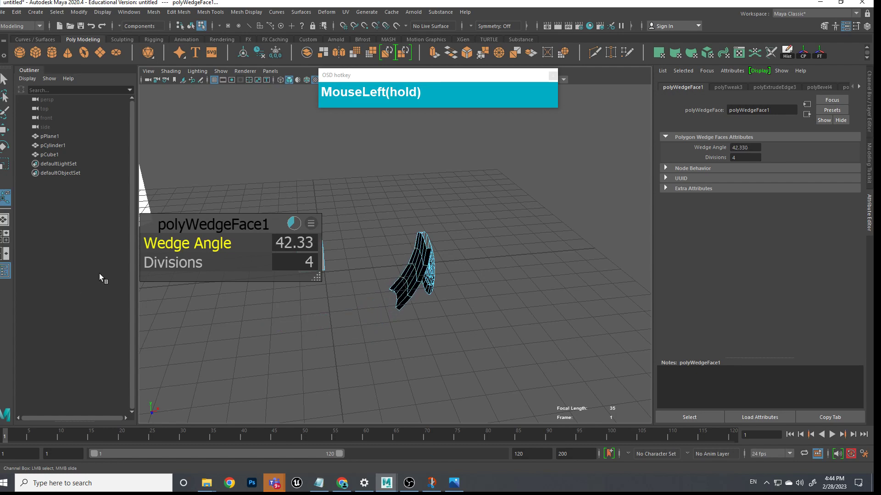
click(298, 242)
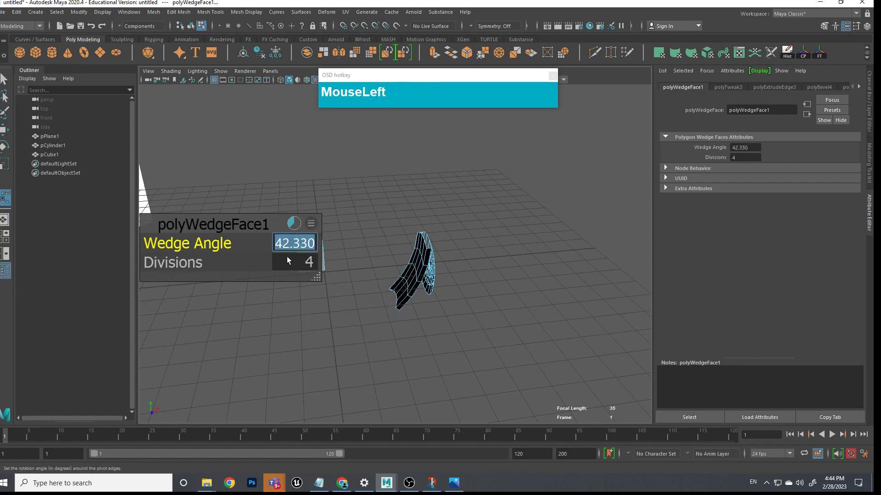
text(-90)
key(Return)
scroll(323, 263, down, 2)
alt+drag(324, 263, 414, 298)
scroll(411, 301, up, 2)
alt+middle_drag(414, 298, 426, 291)
mouse_move(426, 291)
alt+mouse_down()
mouse_move(434, 281)
mouse_move(429, 291)
alt+mouse_up()
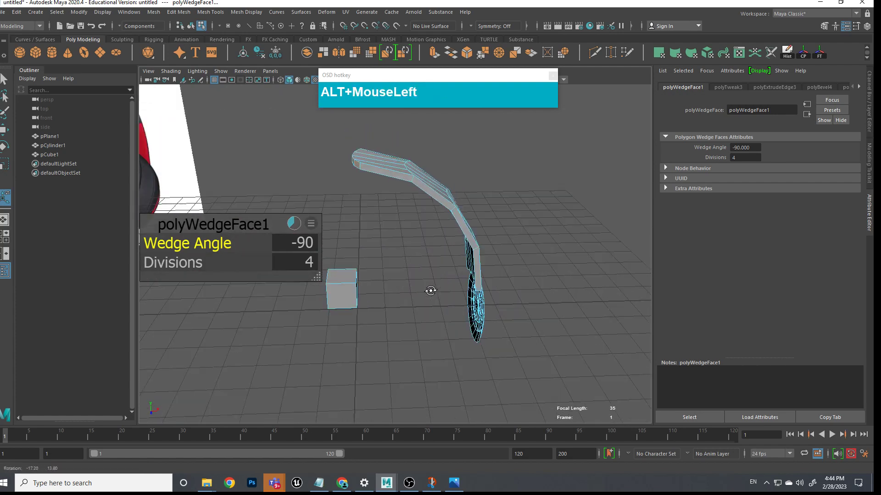
Preview the curved band with smoothing and return it to the unsmoothed display
scroll(394, 255, up, 2)
alt+drag(395, 255, 393, 309)
mouse_move(380, 269)
alt+mouse_down()
mouse_move(377, 289)
mouse_move(376, 274)
alt+mouse_up()
click(375, 275)
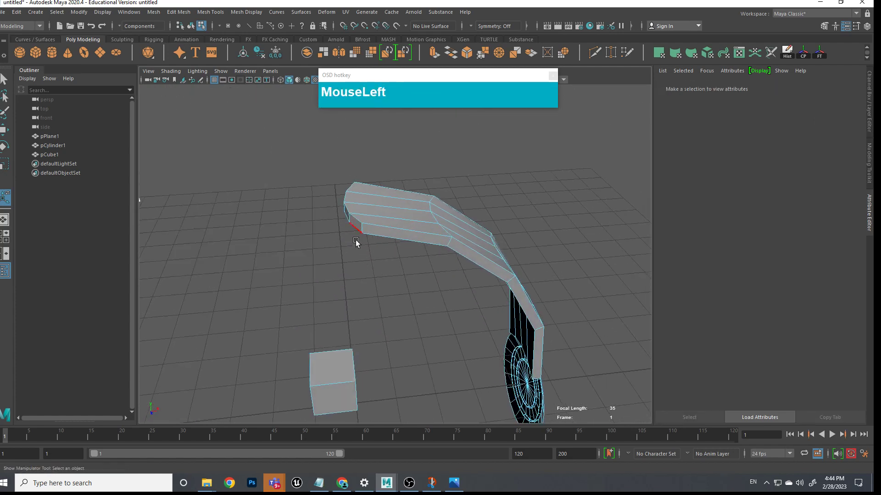
alt+drag(351, 247, 395, 260)
key(3)
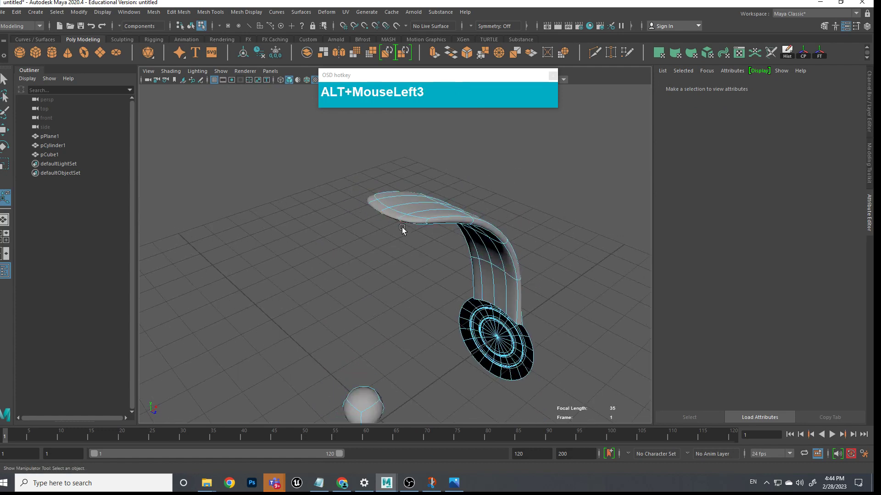
key(1)
Select the four faces at the band's free end and scale them along X to flatten the end
right_drag(403, 222, 405, 225)
click(407, 226)
click(407, 226)
shift+click(387, 219)
shift+click(374, 211)
shift+click(366, 201)
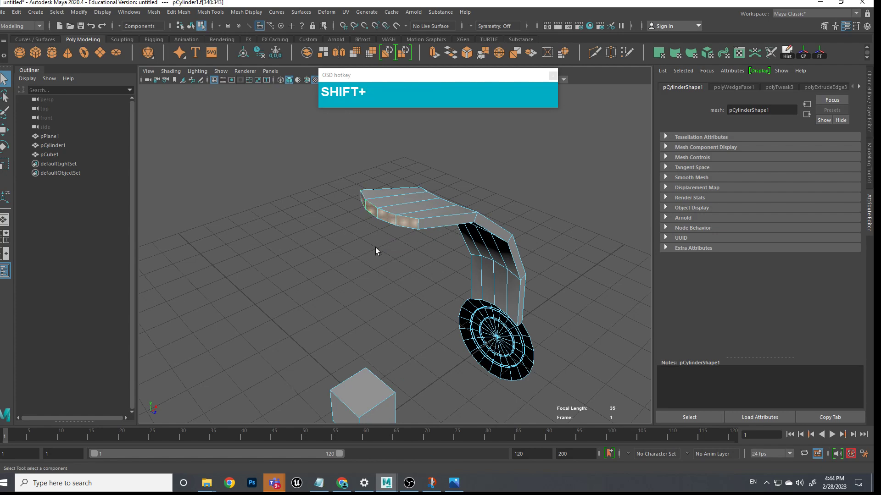
key(r)
drag(447, 187, 357, 216)
alt+scroll(524, 257, down, 3)
alt+drag(524, 257, 412, 276)
alt+middle_drag(413, 275, 462, 281)
mouse_move(462, 281)
alt+mouse_down()
mouse_move(299, 275)
mouse_move(470, 252)
mouse_move(477, 277)
alt+mouse_up()
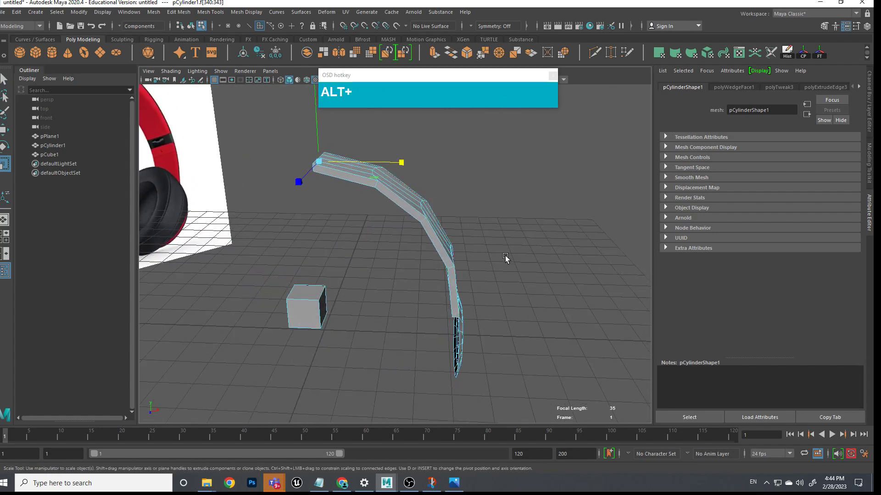
Undo the end-face scaling and the four-division wedge, back to the four strip faces on the disc
key(z)
key(z)
key(z)
key(z)
key(z)
key(z)
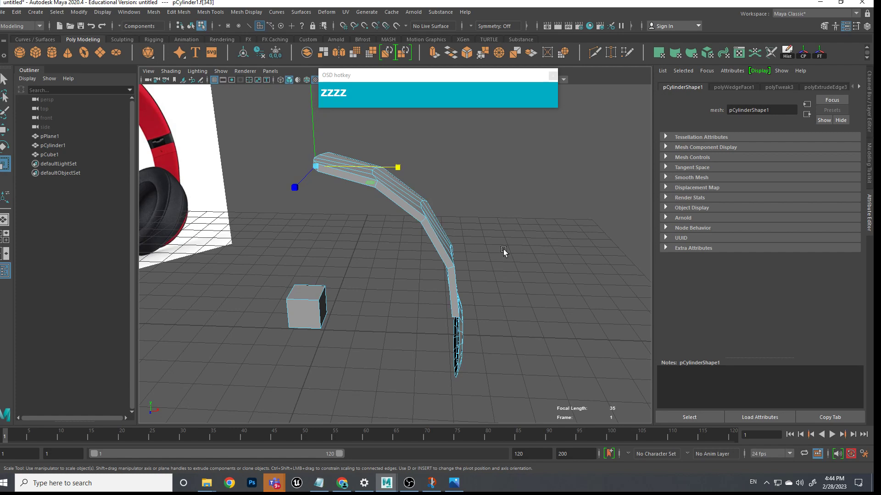
key(z)
key(z)
key(z)
key(z)
key(z)
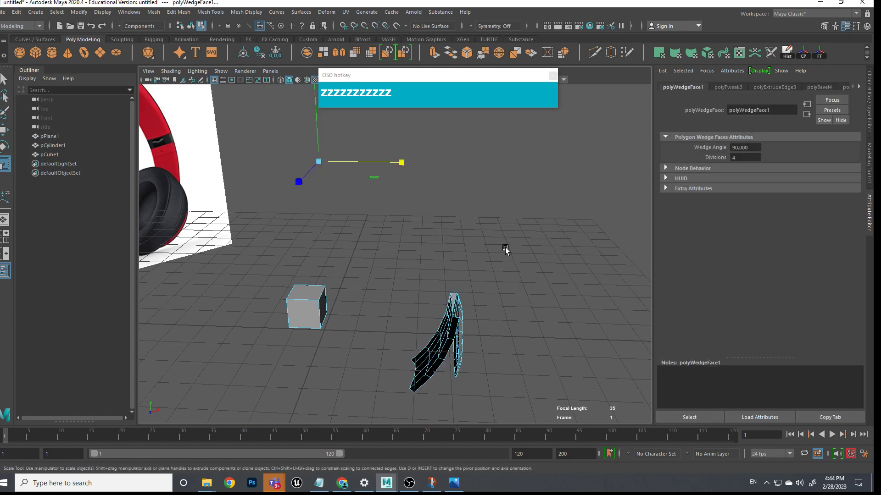
Add the cube's top edge facing the disc to the strip face selection again
alt+drag(516, 277, 482, 303)
mouse_move(305, 267)
shift+right_down()
mouse_move(266, 255)
mouse_move(262, 271)
mouse_move(322, 267)
mouse_move(301, 287)
mouse_move(307, 270)
mouse_move(303, 278)
shift+right_up()
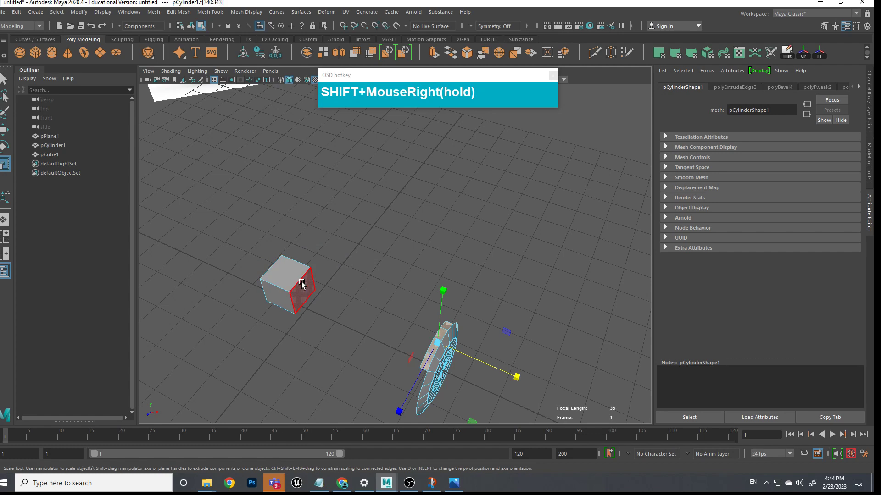
right_drag(301, 230, 339, 265)
shift+click(302, 281)
alt+drag(303, 281, 450, 323)
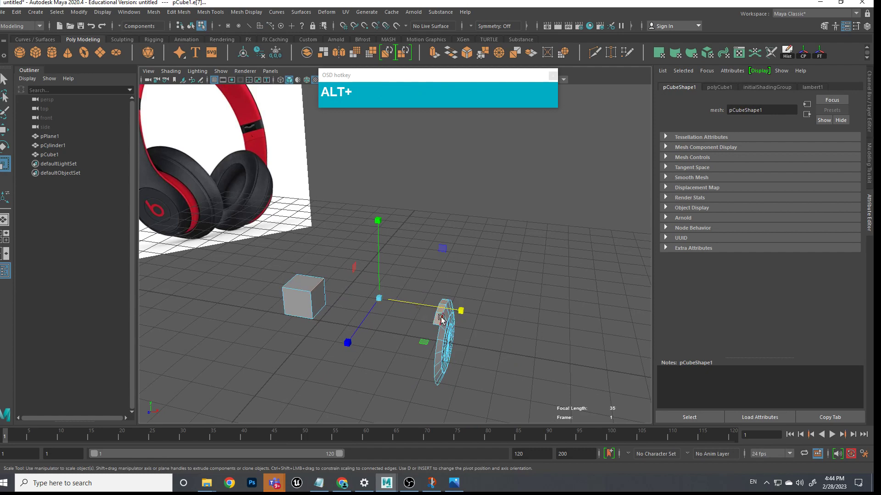
Wedge the strip faces about the cube's edge again with 8 divisions and a wedge angle of -90
shift+right_drag(436, 266, 394, 286)
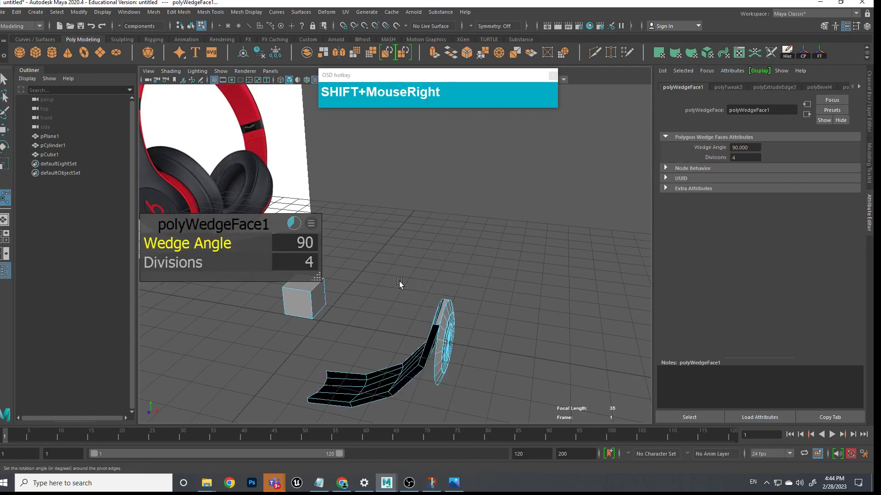
click(170, 262)
click(306, 269)
text(8)
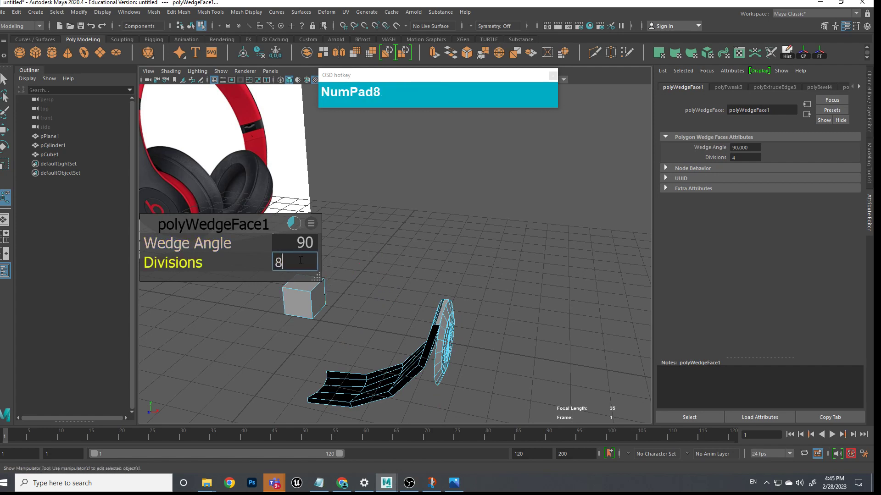
click(299, 245)
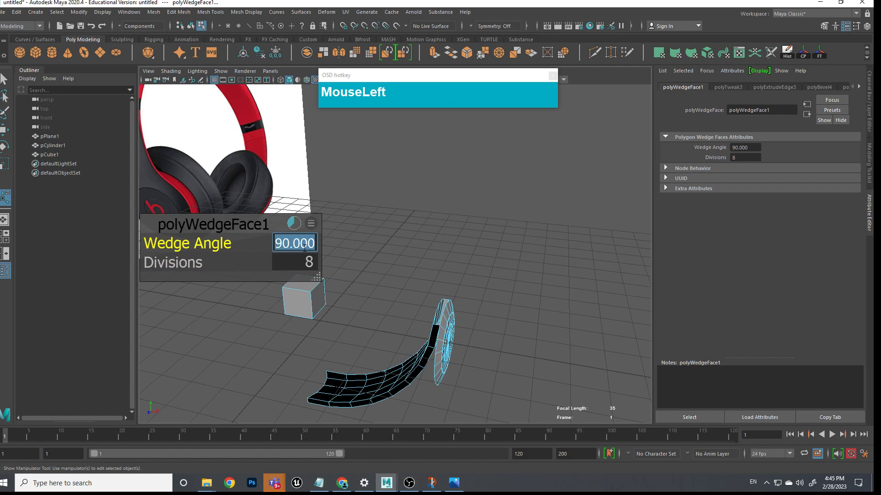
text(-90)
key(Return)
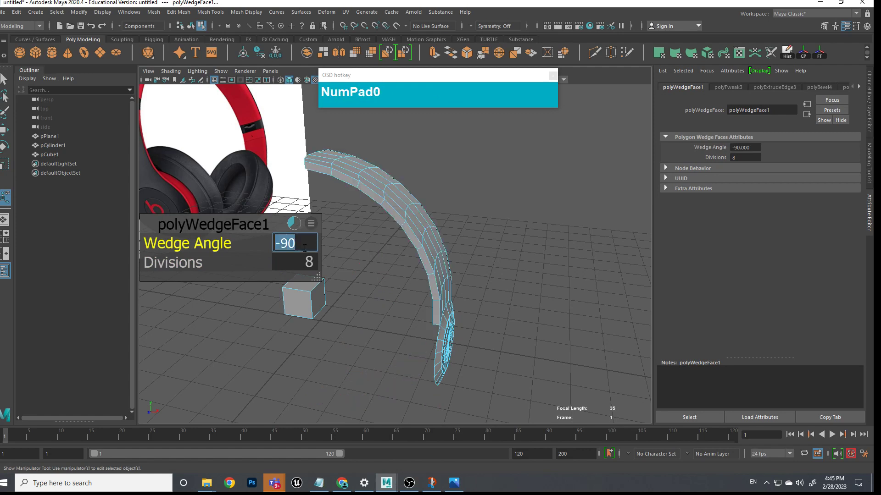
alt+drag(304, 248, 418, 288)
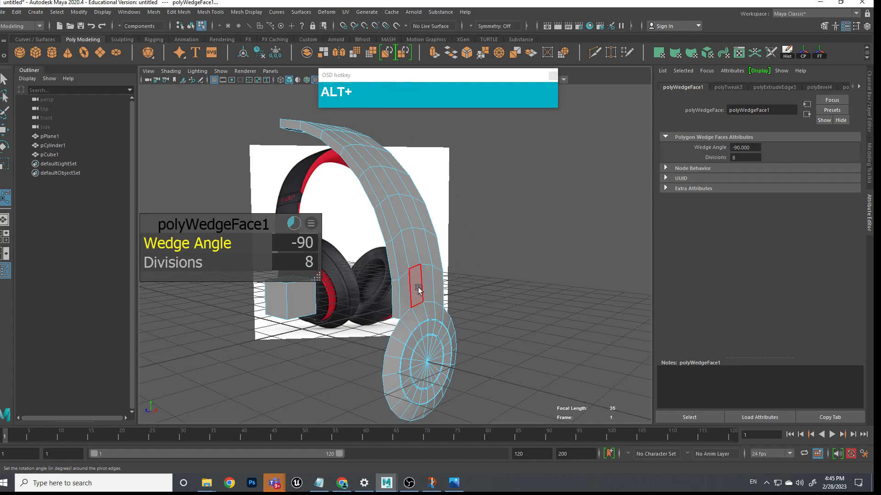
alt+middle_drag(466, 273, 466, 248)
alt+drag(465, 248, 452, 269)
right_drag(445, 255, 444, 206)
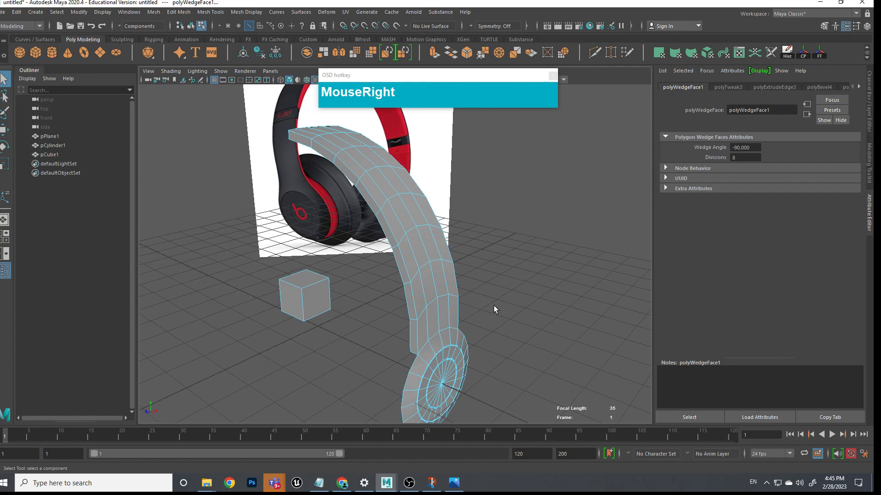
Undo the eight-division wedge
key(z)
key(z)
key(z)
key(z)
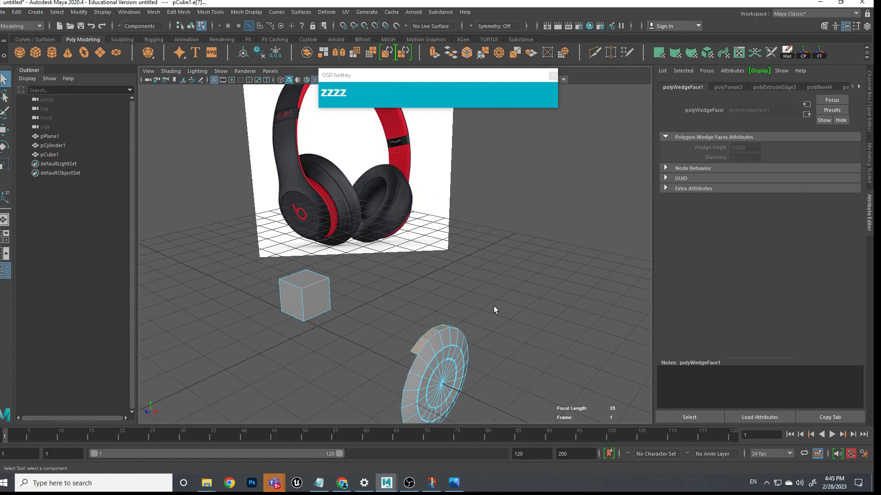
Try to extrude the strip faces with the cube still in the selection, and undo back to the strip faces alone
alt+middle_drag(493, 307, 447, 268)
scroll(459, 257, up, 2)
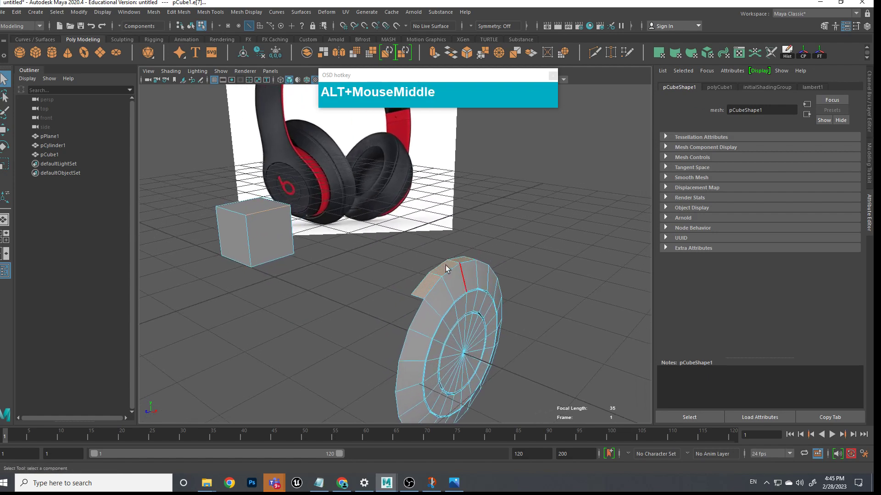
shift+right_drag(449, 273, 462, 289)
key(w)
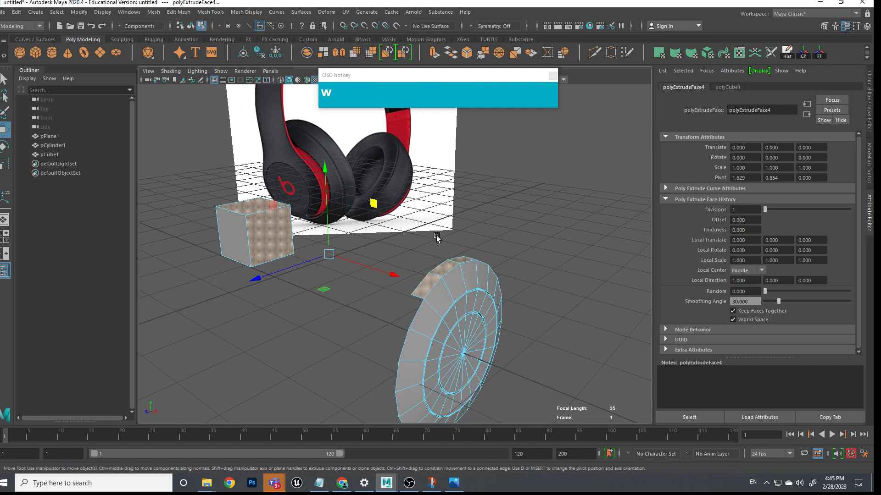
click(511, 216)
key(z)
key(z)
key(z)
key(z)
key(z)
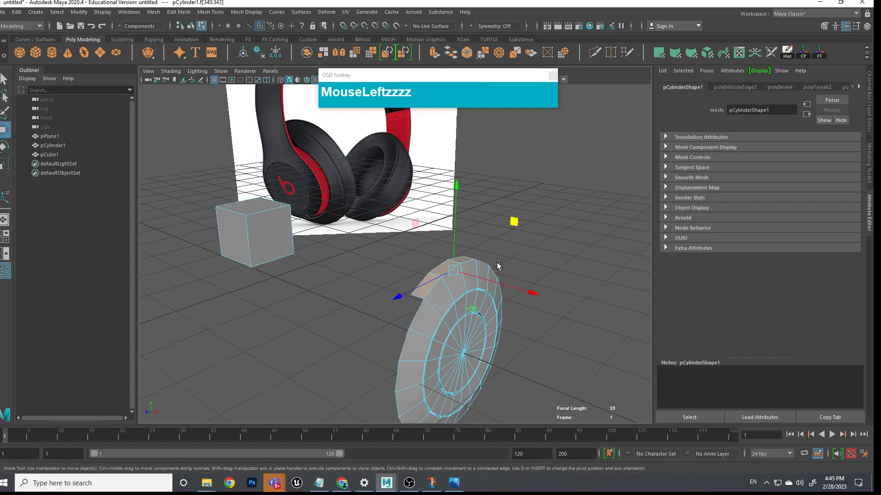
Extrude the strip faces upward off the disc's top rim and scale them vertically to level them flat
shift+drag(455, 243, 456, 232)
key(e)
key(r)
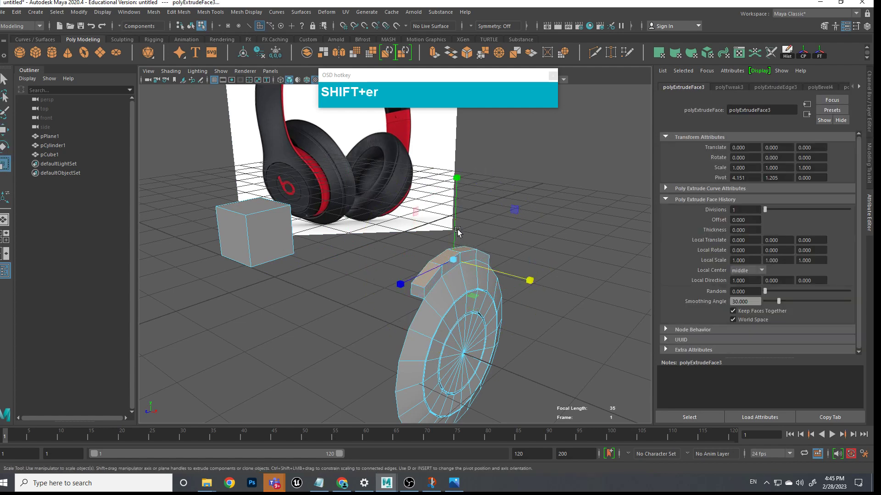
drag(454, 177, 456, 221)
alt+drag(458, 256, 596, 292)
Check the flattened strip in the front view and add the cube's top edge facing the disc to the face selection
key(space)
alt+middle_drag(381, 216, 370, 238)
scroll(370, 239, up, 3)
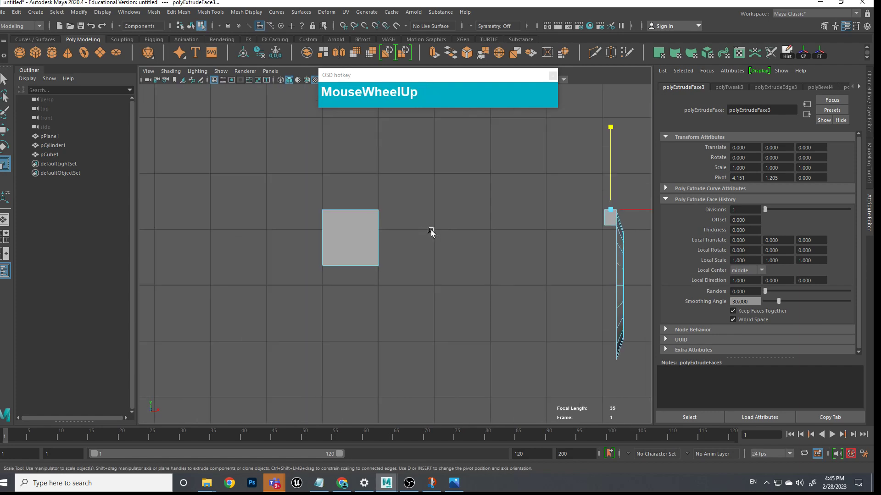
alt+middle_drag(432, 234, 330, 238)
key(space)
drag(468, 235, 479, 210)
alt+drag(480, 215, 420, 238)
mouse_move(255, 224)
right_down()
mouse_move(288, 226)
mouse_move(262, 213)
right_up()
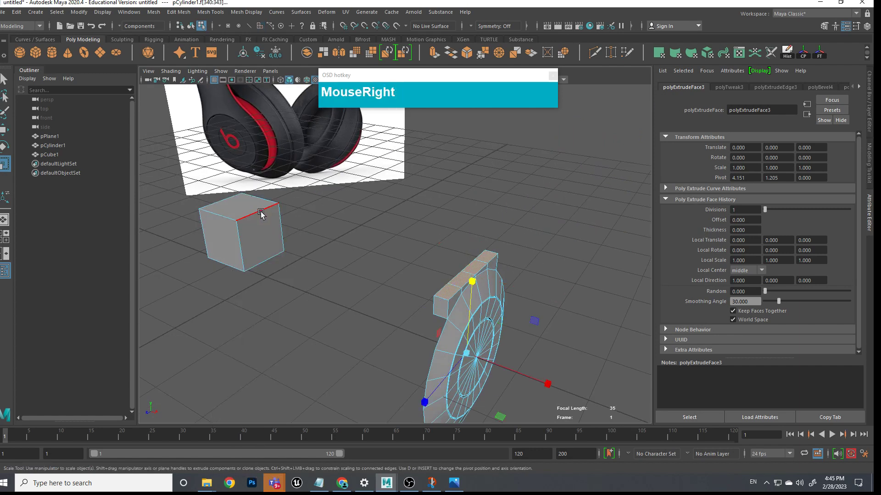
shift+click(261, 211)
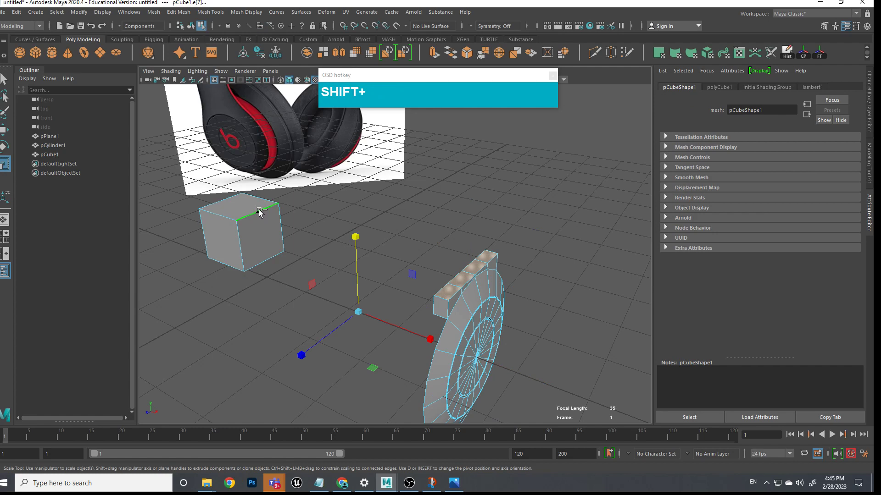
In wireframe display, wedge the flattened strip faces about the cube's edge with 8 divisions and a wedge angle of -90
scroll(414, 246, down, 2)
key(4)
alt+drag(497, 256, 515, 256)
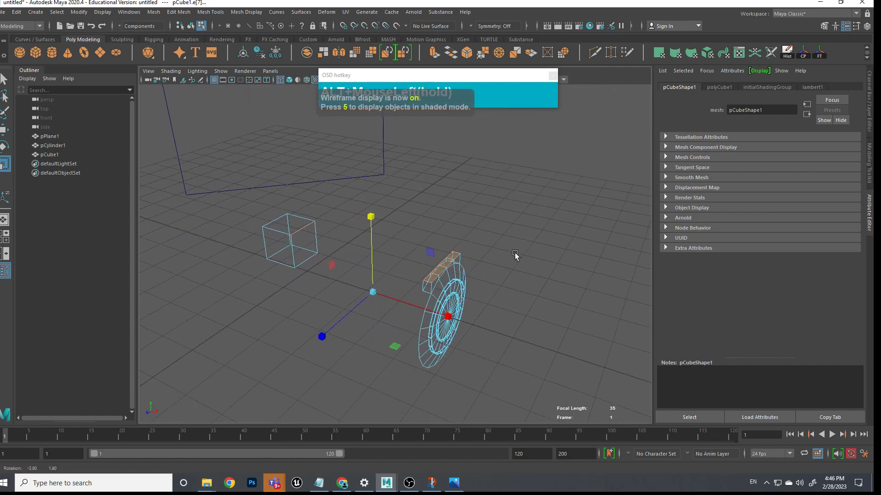
shift+right_drag(307, 227, 260, 243)
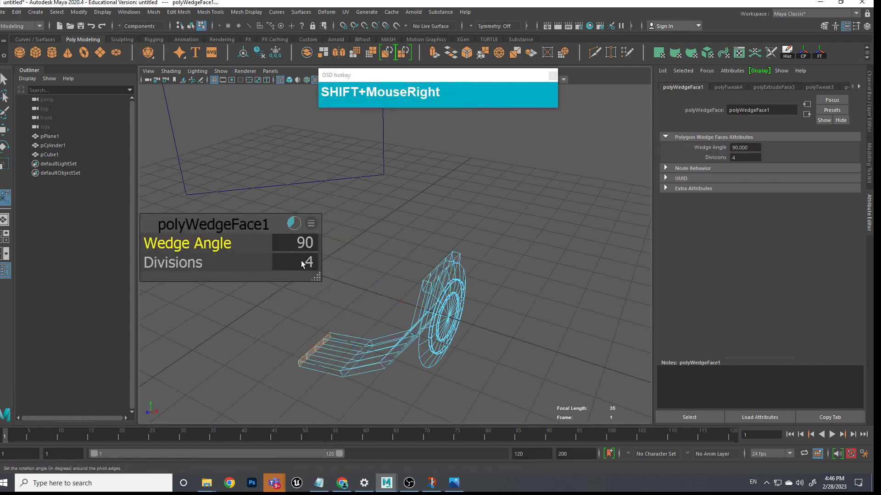
click(304, 260)
text(8)
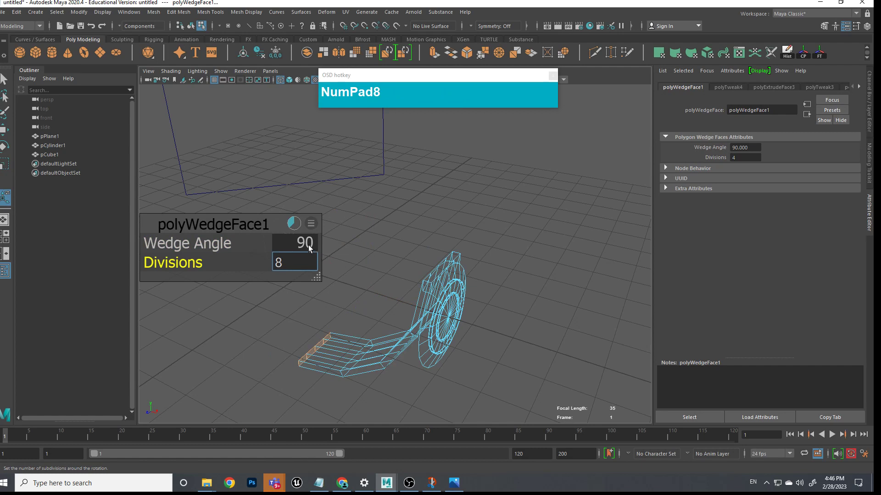
click(308, 244)
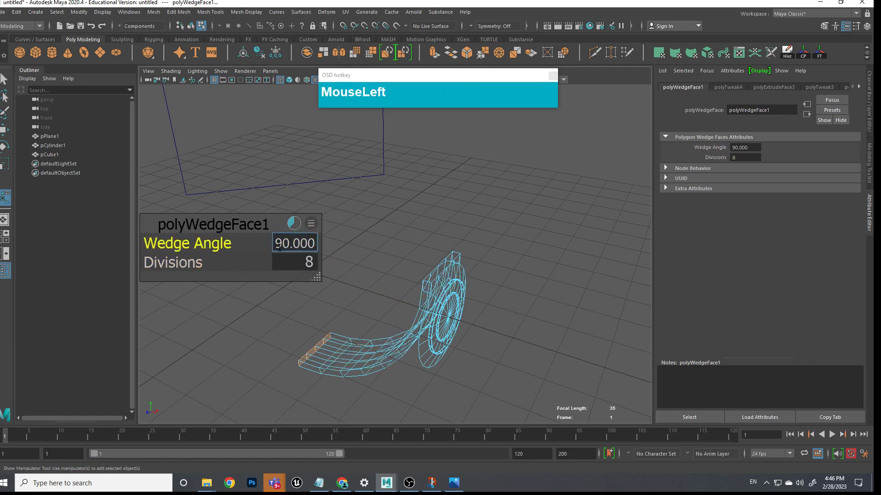
text(-)
key(Return)
Inspect the curved arm, clear the selection and switch the view back to textured shading
scroll(383, 246, down, 2)
alt+drag(383, 246, 403, 257)
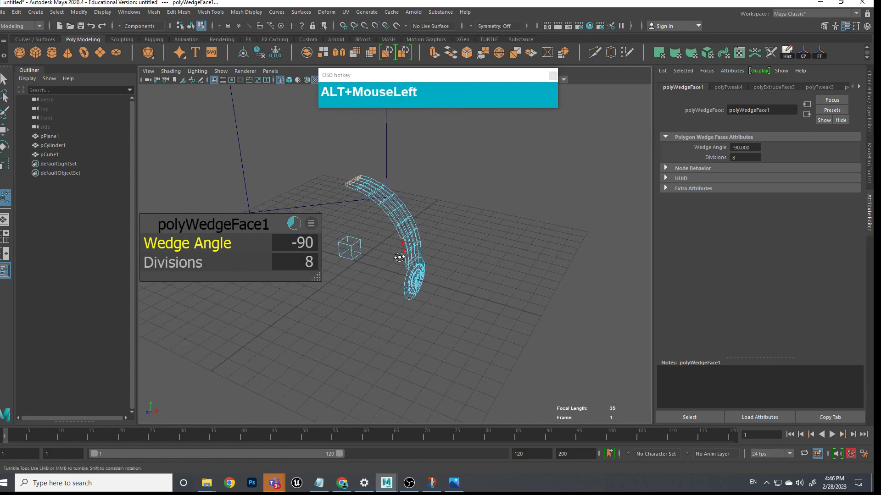
scroll(418, 250, up, 2)
alt+drag(414, 198, 429, 214)
alt+middle_drag(429, 213, 477, 239)
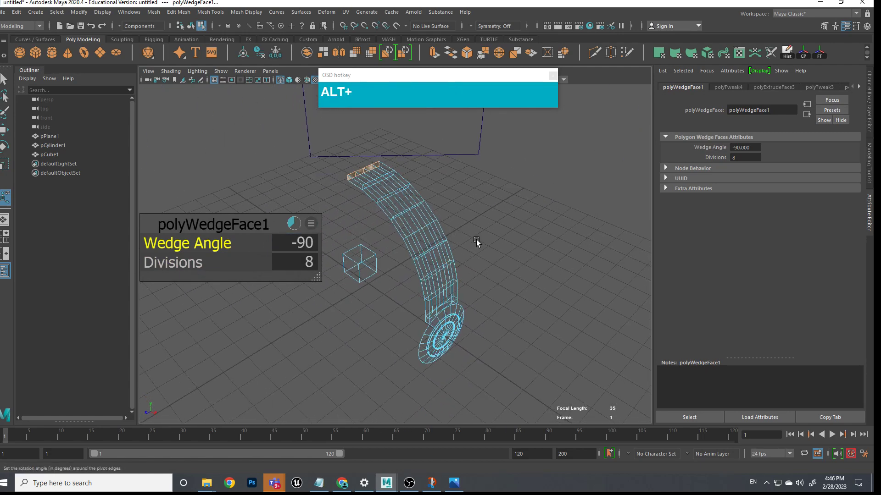
click(469, 227)
key(6)
mouse_move(472, 227)
alt+mouse_down()
mouse_move(479, 253)
mouse_move(465, 256)
mouse_move(484, 255)
mouse_move(492, 270)
mouse_move(449, 268)
mouse_move(458, 228)
mouse_move(494, 236)
alt+mouse_up()
alt+middle_drag(494, 236, 501, 245)
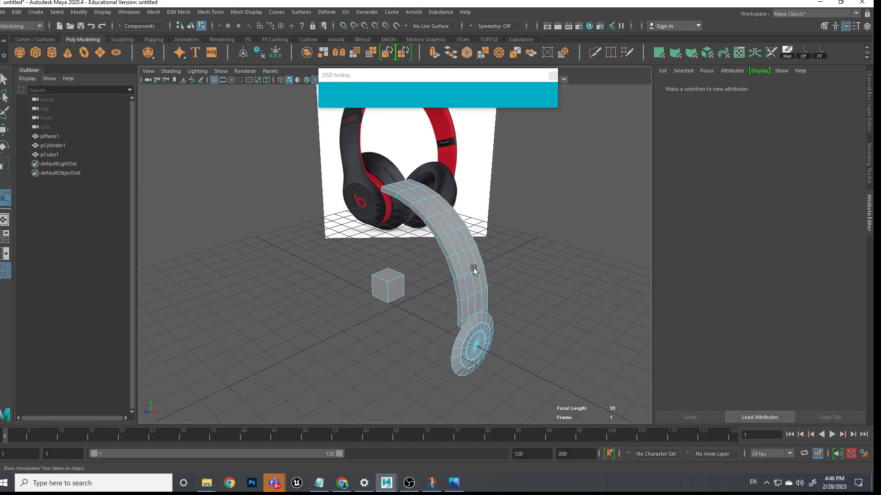
Select the faces at the arm's free upper end and grow the selection down the arm
alt+drag(496, 236, 355, 247)
drag(366, 173, 379, 190)
right_drag(379, 191, 390, 216)
drag(366, 157, 390, 224)
key(shift+period)
key(shift+period)
key(shift+period)
key(shift+period)
key(shift+period)
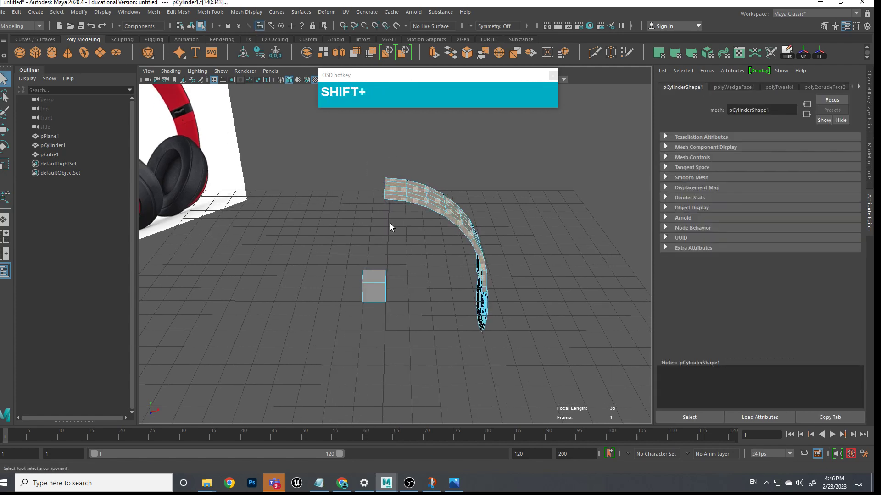
Scale the selected arm faces along Z to narrow the headband slightly across its width
alt+drag(447, 230, 428, 257)
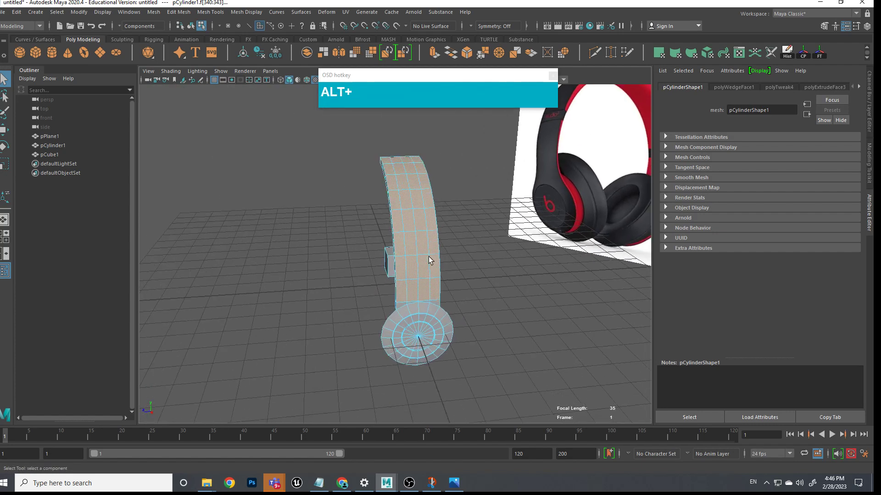
key(w)
key(e)
key(r)
drag(324, 229, 342, 234)
Delete the cube that served as the wedge's pivot reference
alt+drag(478, 321, 556, 315)
alt+middle_drag(557, 314, 553, 315)
alt+drag(553, 315, 527, 321)
alt+middle_drag(528, 321, 500, 333)
alt+drag(500, 333, 489, 339)
right_click(372, 397)
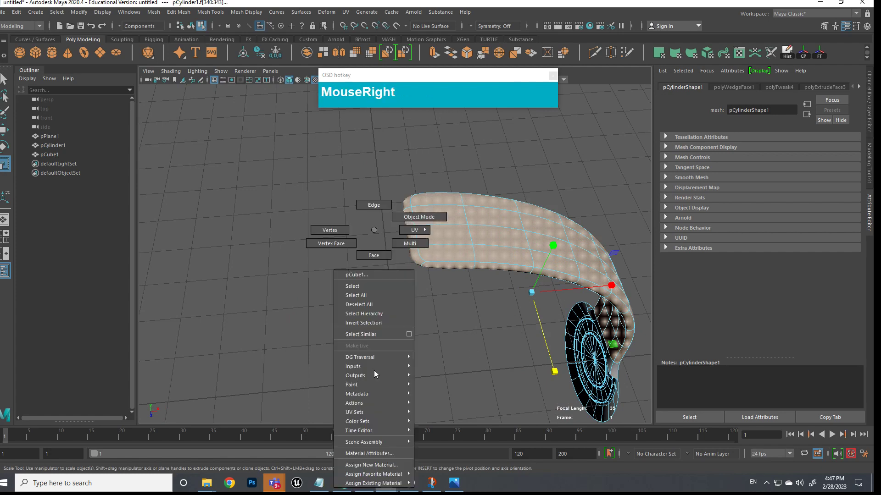
click(415, 227)
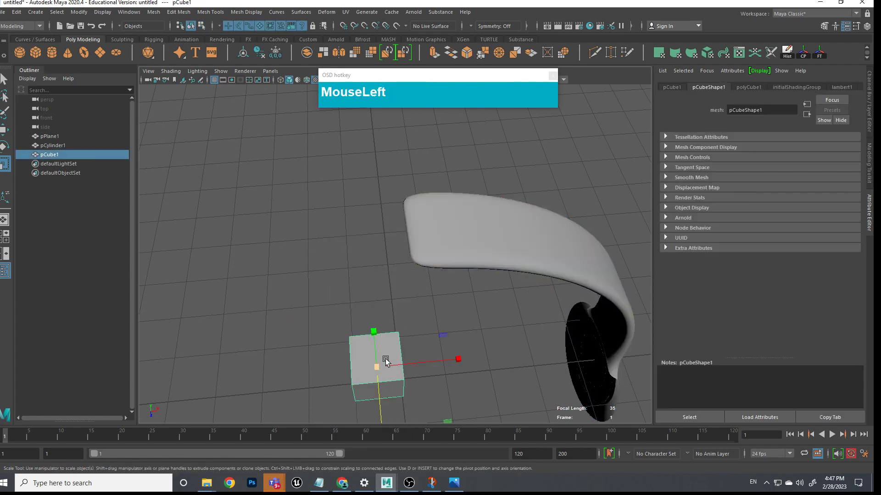
key(Delete)
Delete the cap faces at the arm's free upper end
alt+drag(470, 349, 499, 212)
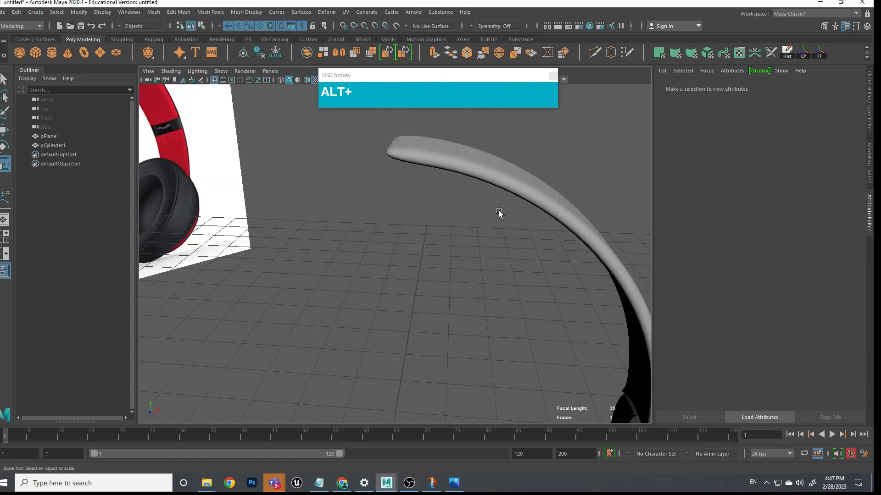
click(446, 191)
alt+middle_drag(446, 191, 440, 210)
right_drag(440, 210, 447, 232)
click(446, 232)
shift+drag(433, 225, 447, 238)
key(q)
key(shift+Delete)
Select the whole arm object, reset the Duplicate Special settings, and duplicate it as an instance with X scale -1
right_drag(448, 186, 487, 170)
click(450, 184)
click(476, 254)
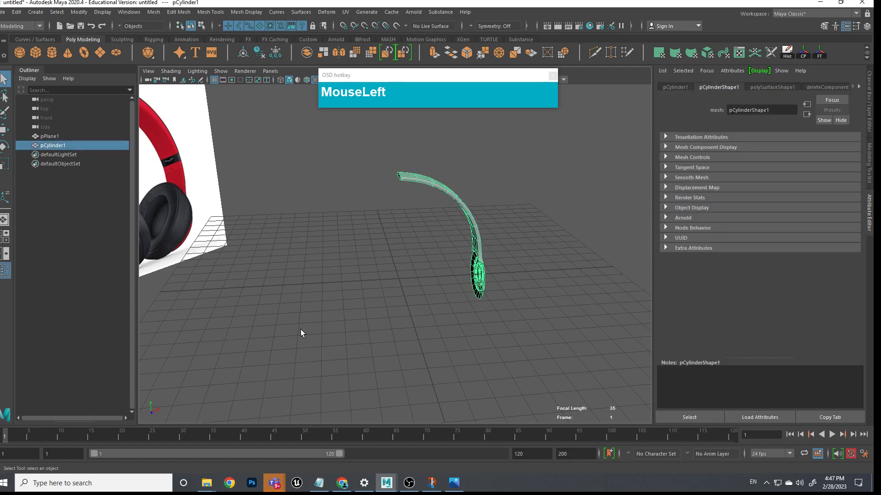
click(16, 12)
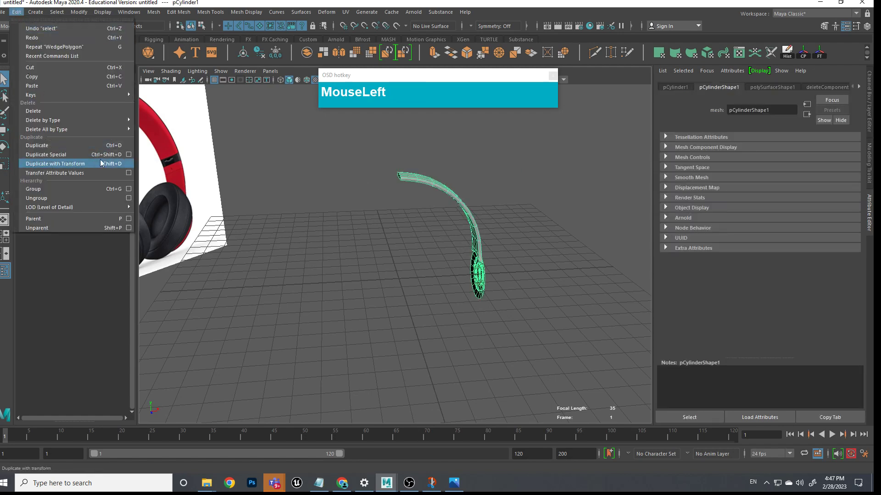
click(128, 155)
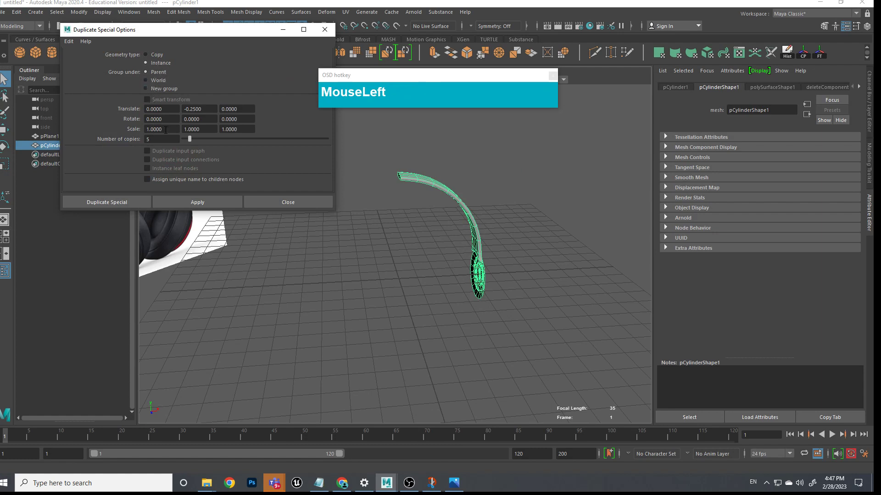
click(69, 42)
click(92, 73)
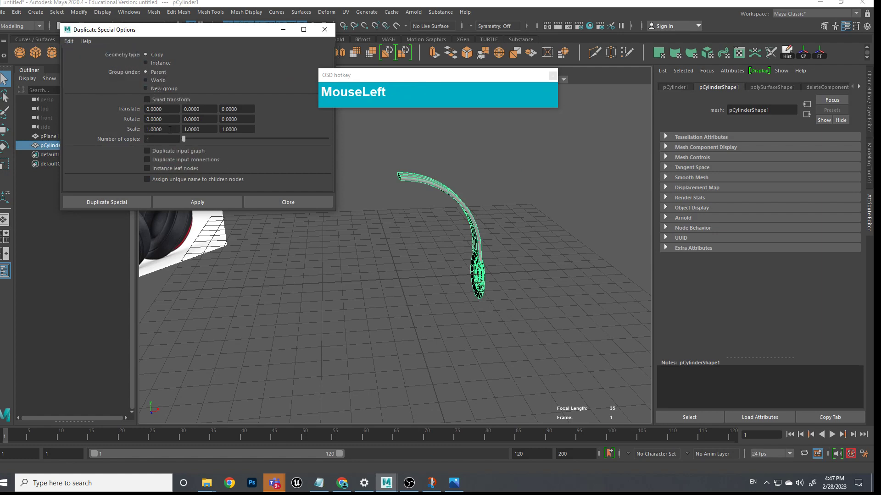
text(-1)
click(145, 64)
click(114, 204)
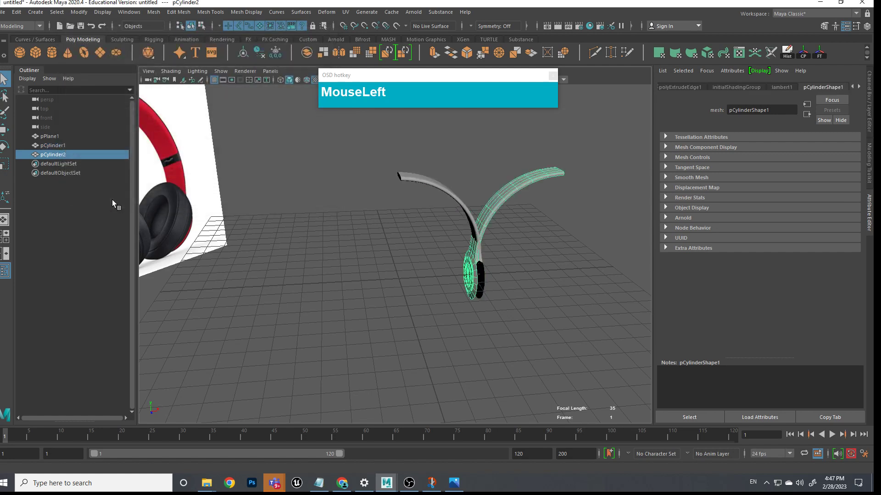
Delete the mirrored instance that crosses the original arm
alt+drag(421, 233, 430, 234)
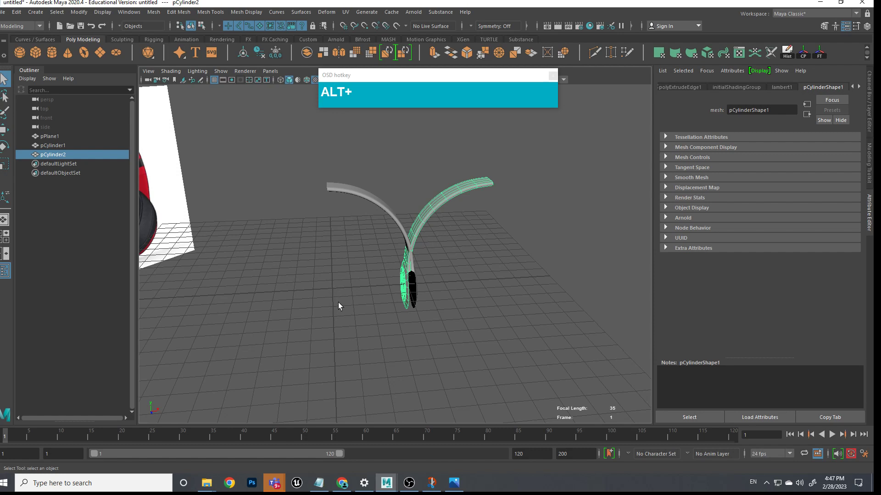
click(447, 216)
click(445, 204)
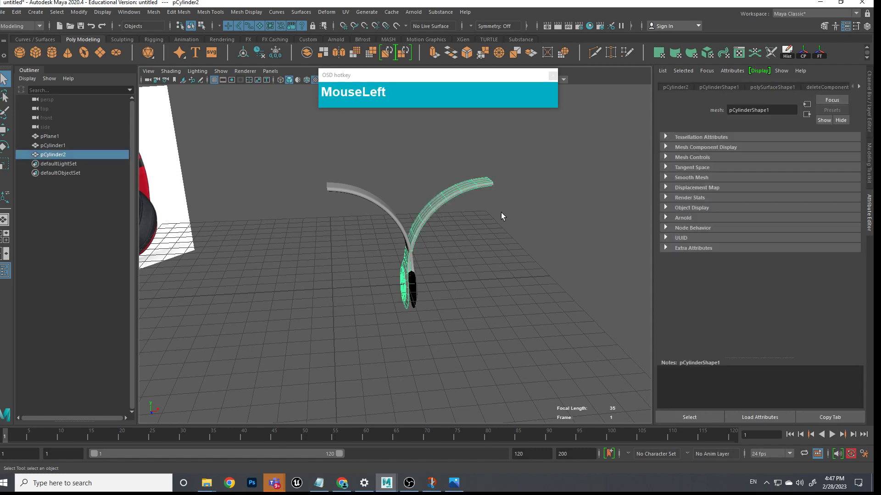
key(Delete)
In the front view, move the original arm's pivot along X to the grid origin with grid snapping
click(386, 204)
key(w)
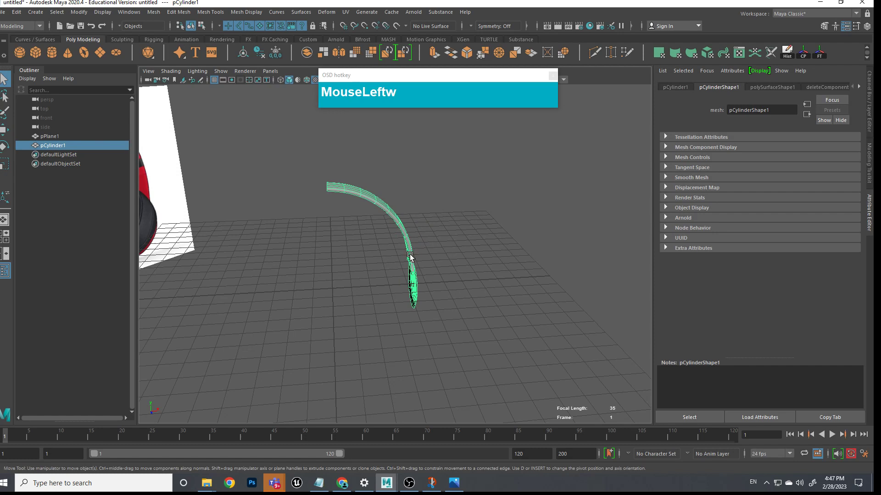
key(space)
drag(478, 329, 477, 349)
scroll(479, 339, down, 4)
scroll(459, 335, up, 1)
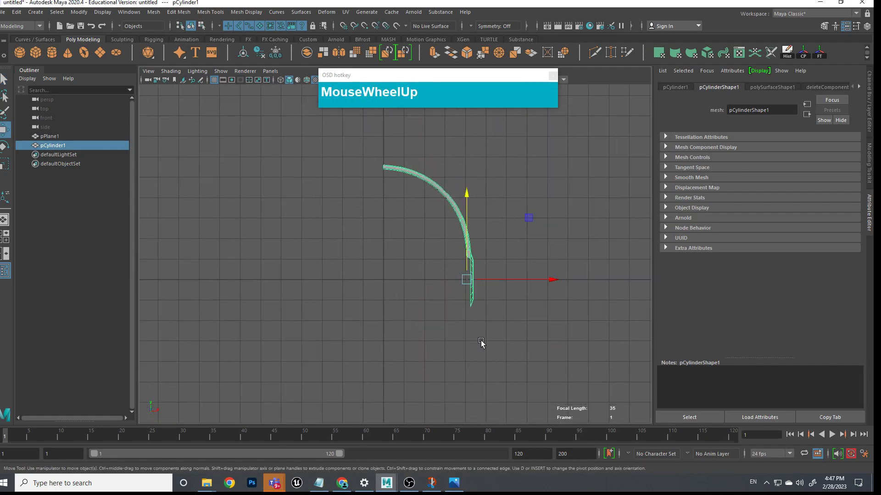
key(x)
key(x)
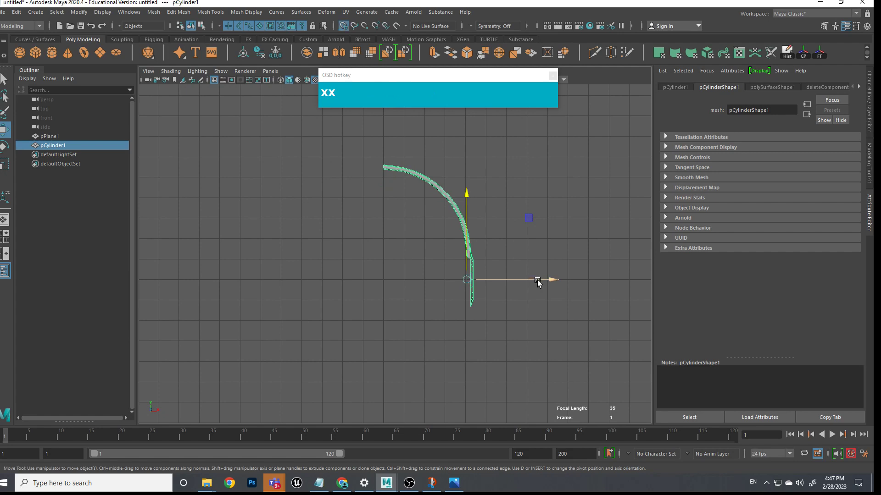
key(d)
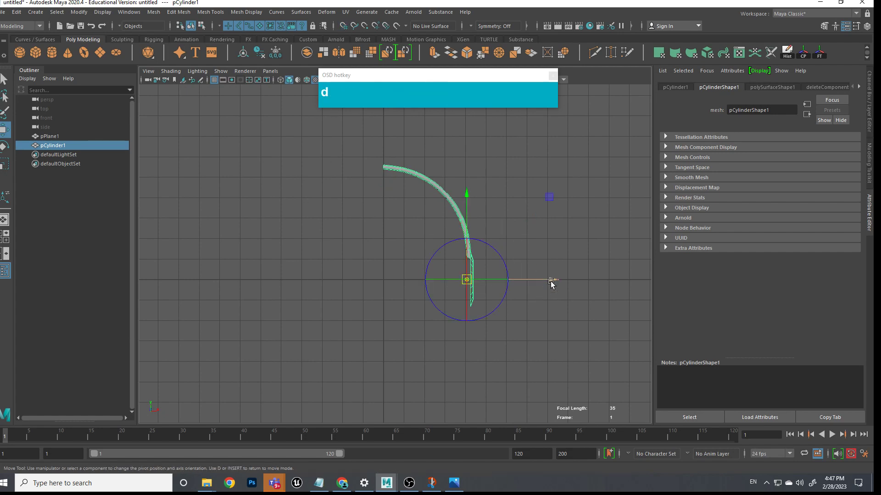
key(x)
drag(550, 278, 399, 231)
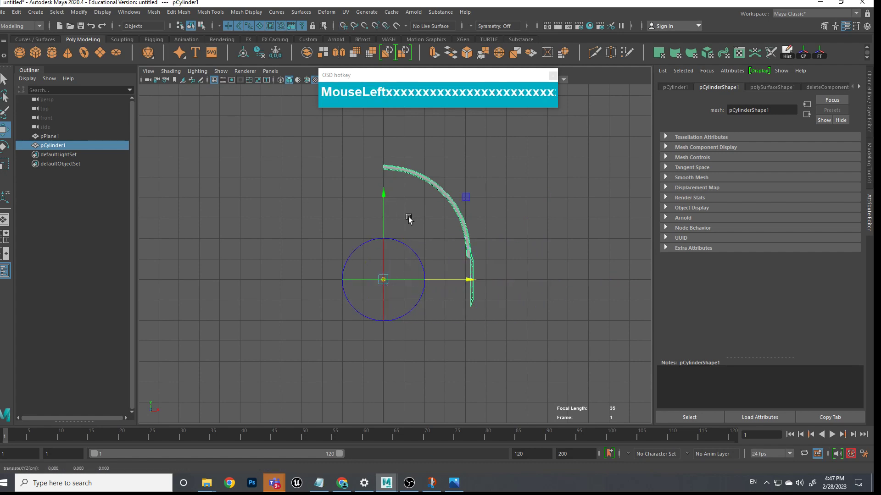
key(d)
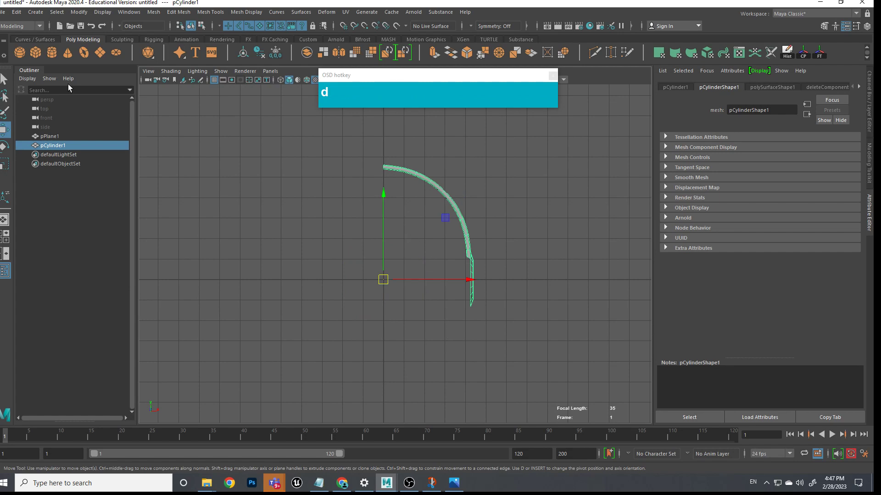
Duplicate the arm again with the stored Duplicate Special settings to mirror it across the origin, and clear the selection
click(16, 12)
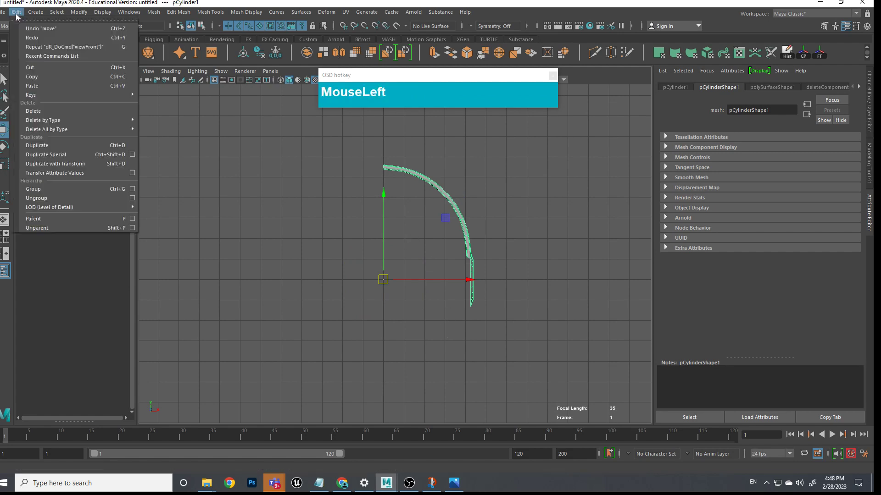
click(89, 156)
click(438, 207)
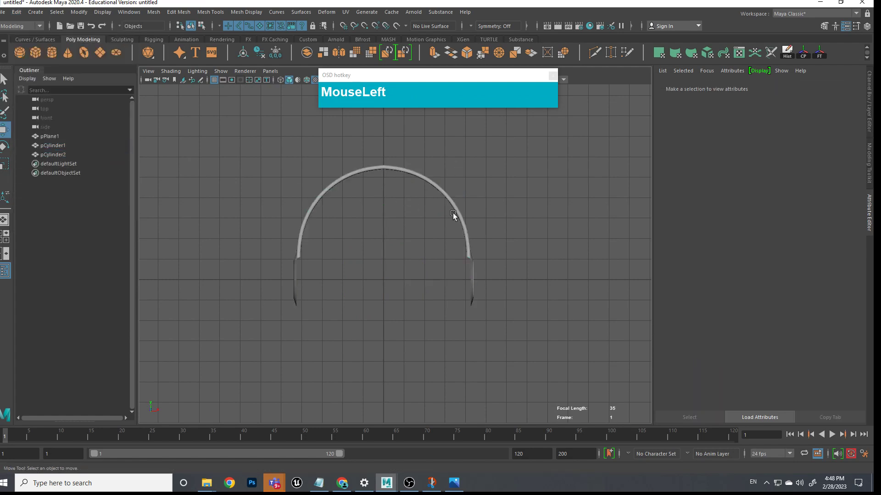
In the perspective view, test the instance by moving the original ear cup disc's vertices along X, and undo the move
click(454, 215)
key(space)
drag(423, 219, 423, 201)
alt+drag(423, 202, 437, 217)
alt+middle_drag(437, 217, 445, 196)
alt+right_drag(445, 196, 434, 206)
alt+drag(434, 205, 457, 250)
alt+right_drag(457, 250, 443, 275)
right_click(426, 247)
right_drag(426, 246, 384, 232)
drag(541, 345, 441, 280)
drag(498, 331, 411, 235)
drag(439, 275, 501, 275)
key(z)
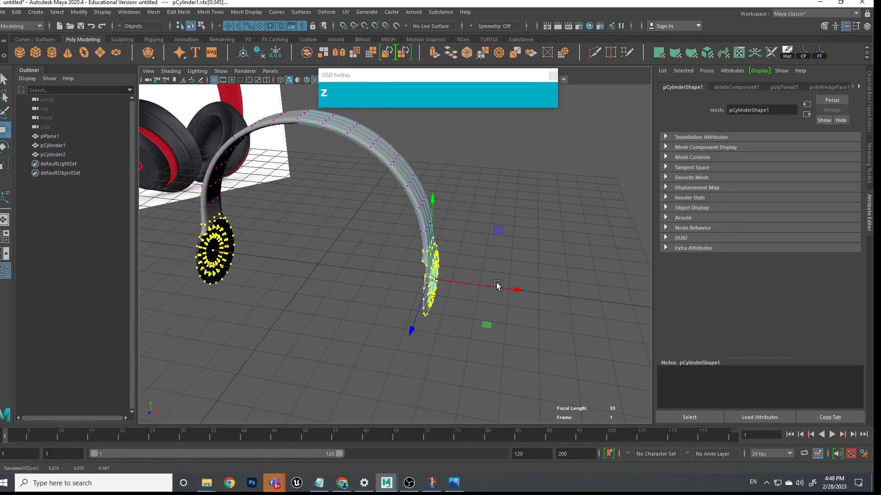
click(383, 203)
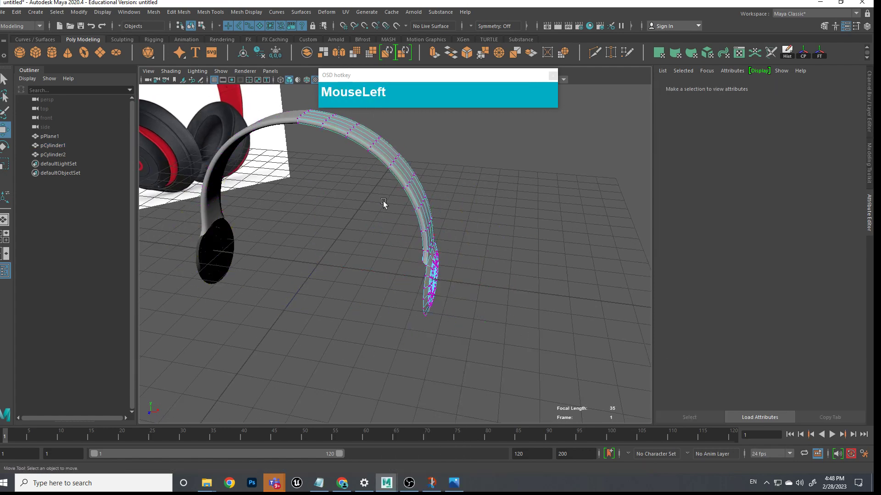
Save the scene in the project's scenes folder as a Maya ASCII file named Headphones_01
click(3, 15)
click(23, 57)
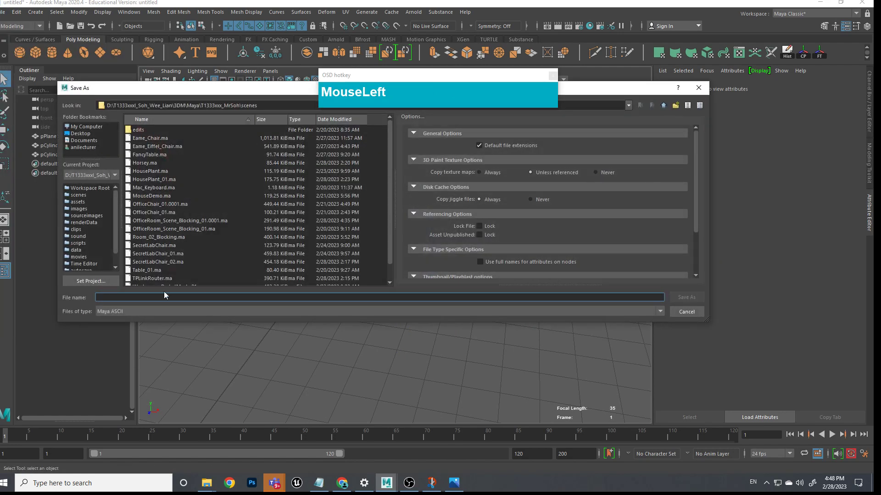
click(107, 298)
text(Headphones)
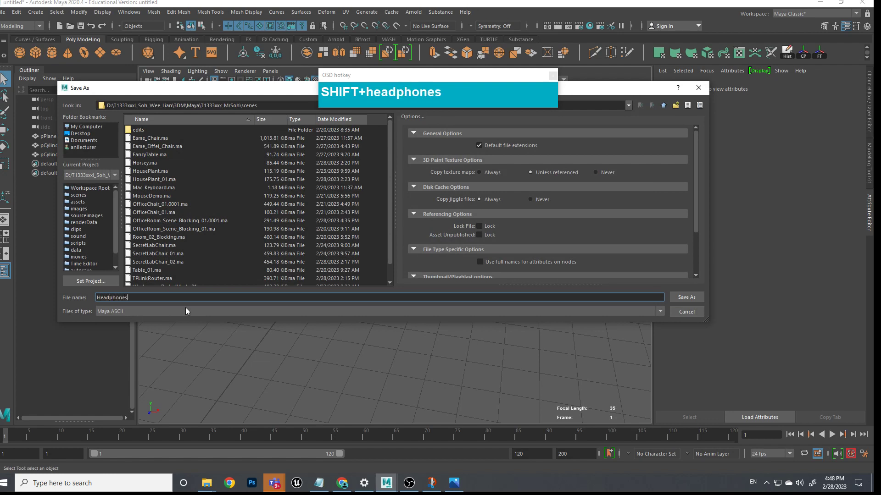
text(_01)
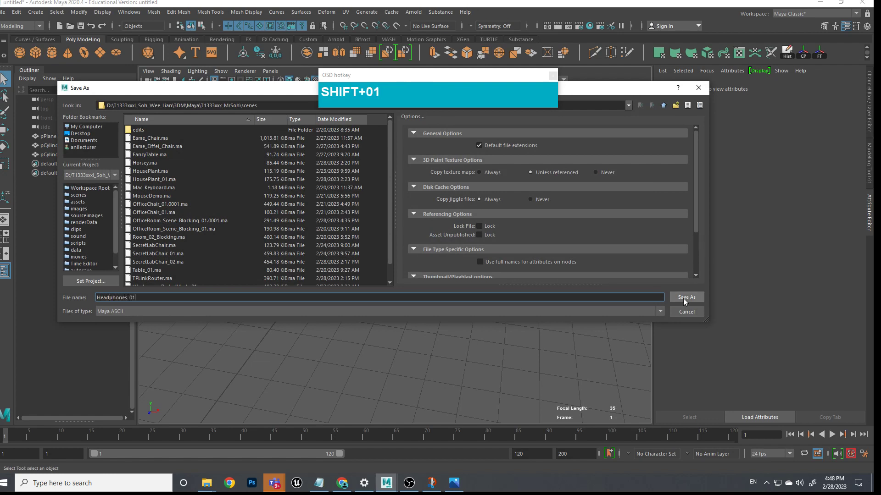
click(685, 298)
Examine the ear cup's shape on the reference image plane, and switch to the Photos app to study the front-on headphone photo
alt+drag(521, 276, 398, 291)
scroll(340, 287, up, 2)
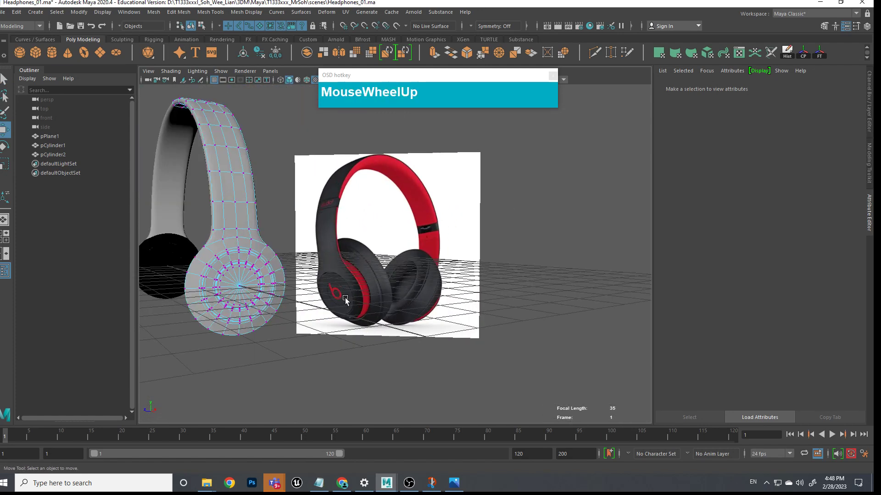
key(ctrl+1)
click(354, 294)
mouse_move(328, 239)
mouse_down()
mouse_move(369, 315)
mouse_move(289, 289)
mouse_up()
key(Escape)
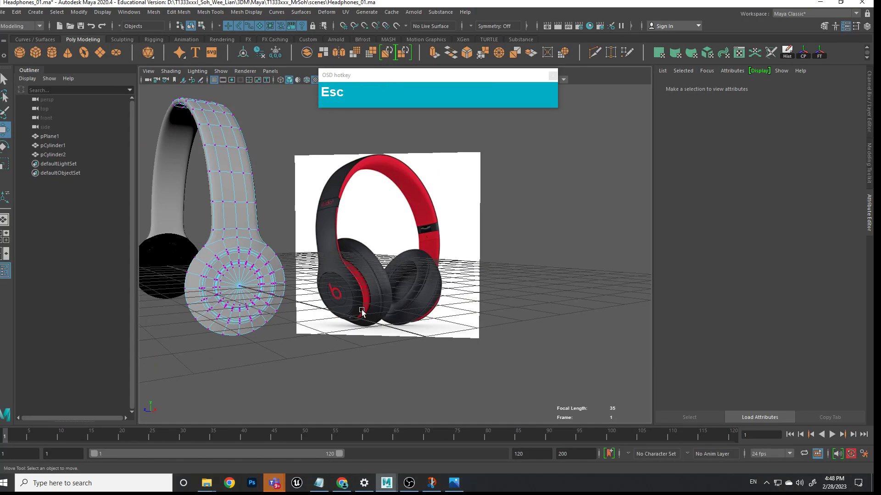
click(453, 483)
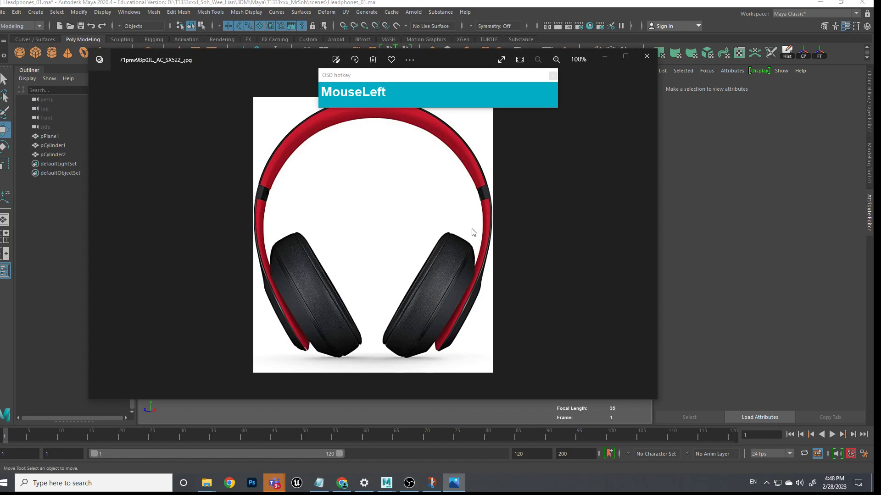
scroll(412, 132, down, 1)
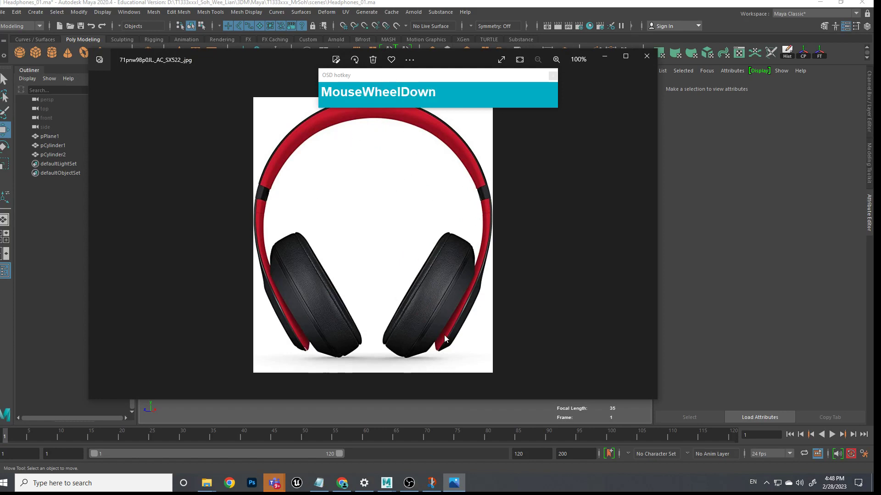
Switch back to Maya and compare the front-view profile of the headband and ear cup discs with the front-on reference photo
click(386, 483)
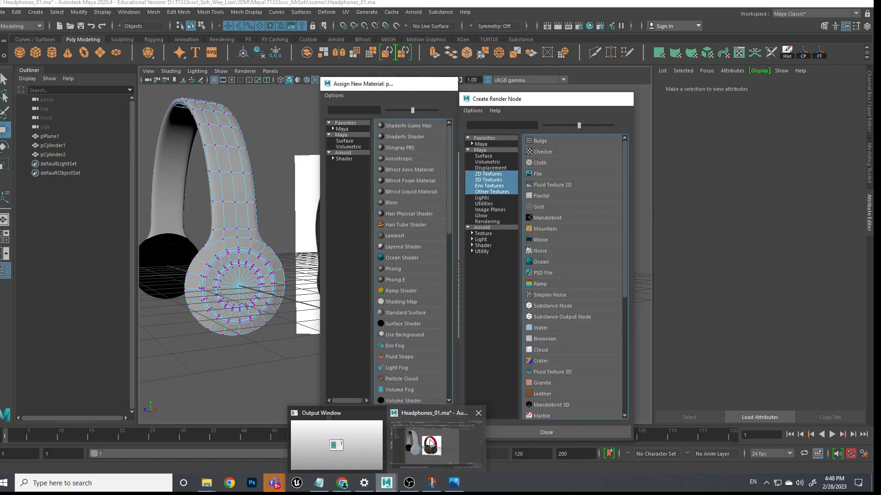
click(422, 442)
scroll(373, 237, down, 3)
key(space)
drag(343, 243, 346, 269)
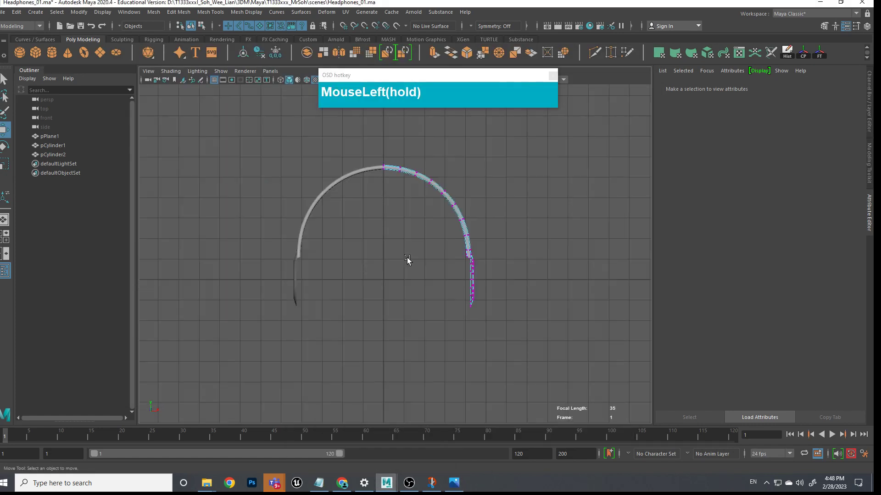
scroll(469, 192, up, 3)
scroll(507, 204, down, 4)
alt+middle_drag(512, 170, 485, 217)
scroll(490, 232, up, 1)
alt+middle_drag(439, 176, 455, 235)
scroll(459, 253, up, 2)
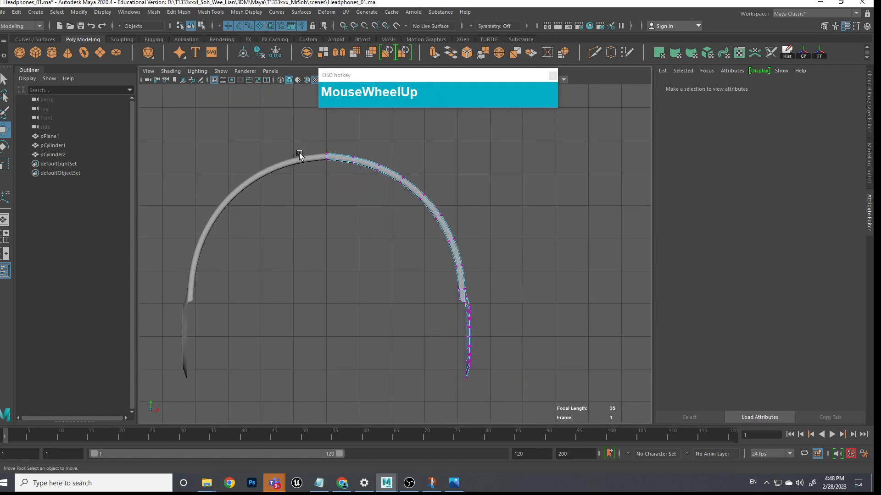
click(454, 484)
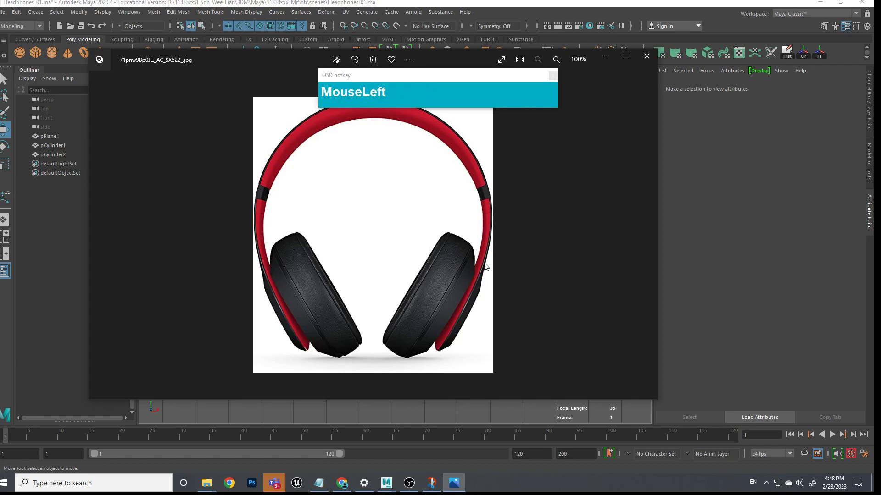
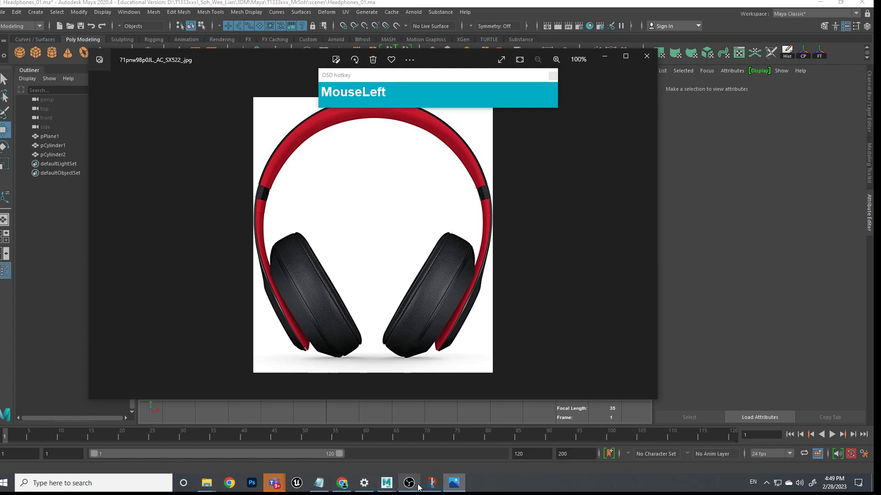
Return to Maya and examine the headband and ear cup in the front and perspective views against the reference photo
mouse_move(389, 486)
click(424, 446)
scroll(389, 251, down, 3)
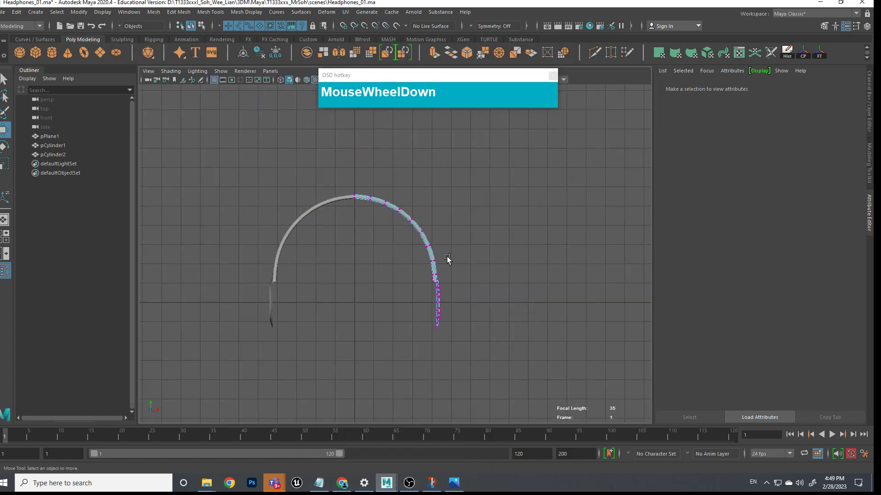
scroll(434, 283, up, 2)
scroll(454, 321, up, 2)
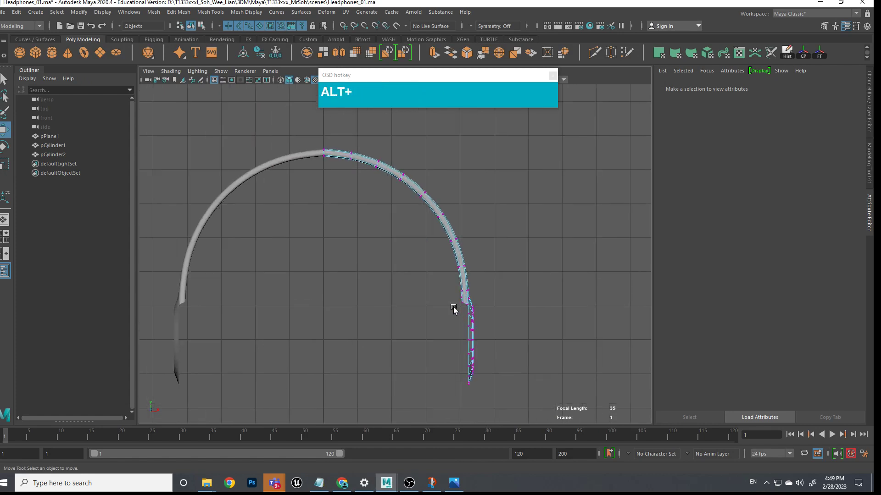
alt+middle_drag(454, 321, 348, 188)
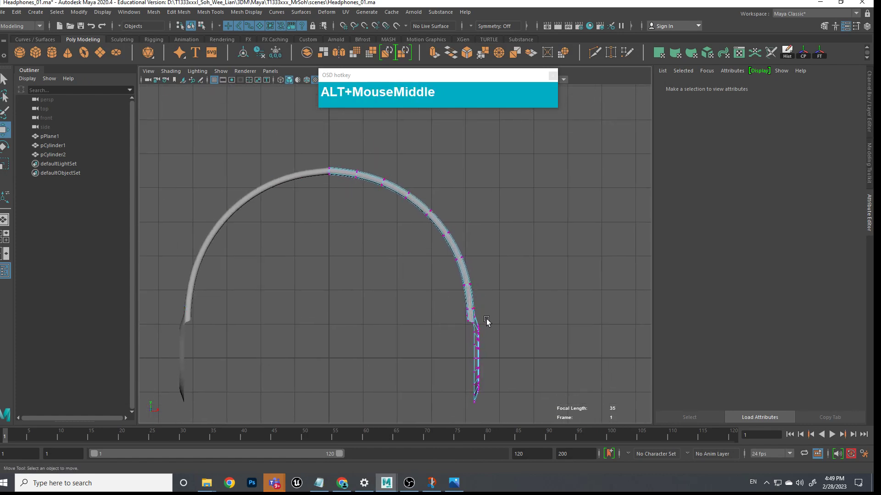
key(space)
click(516, 275)
alt+drag(519, 270, 479, 292)
scroll(487, 285, up, 4)
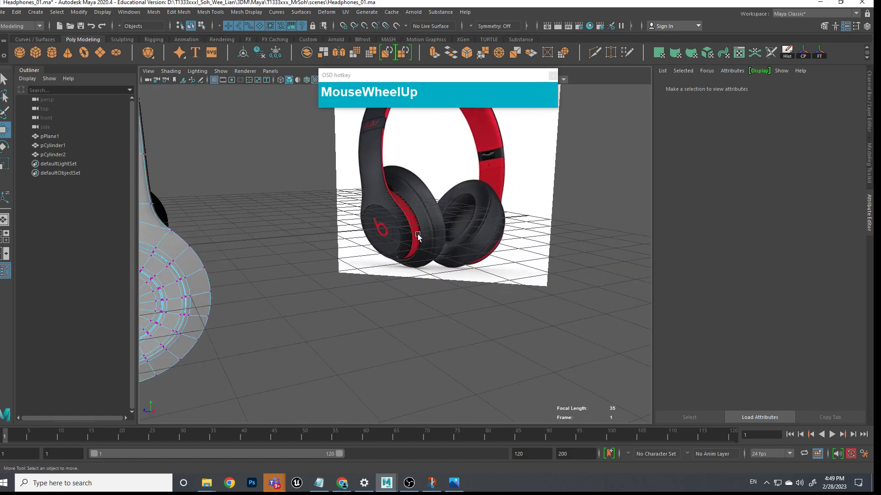
alt+middle_drag(418, 237, 591, 204)
alt+drag(592, 205, 417, 281)
alt+middle_drag(417, 281, 399, 222)
alt+drag(400, 222, 383, 236)
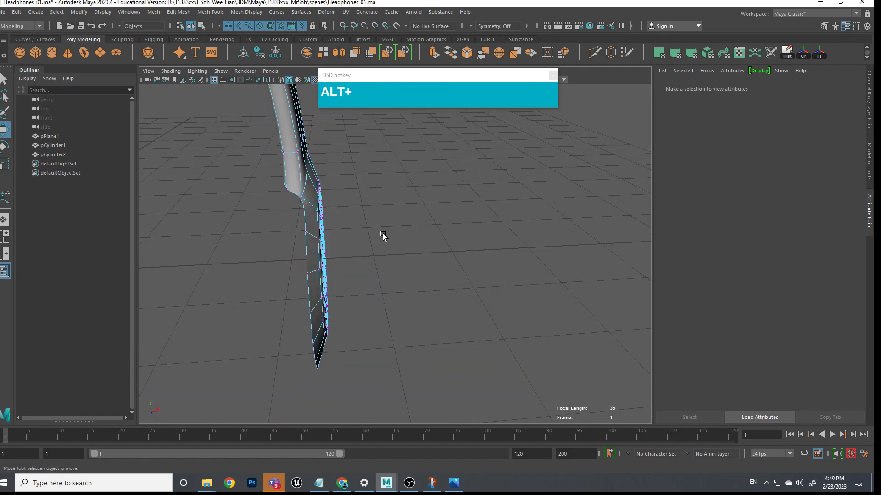
Extrude the open border edges around the ear cup, excluding those under the headband joint, and move them along X toward the inside
alt+drag(387, 269, 364, 175)
right_drag(346, 192, 345, 163)
click(350, 186)
alt+drag(350, 185, 456, 223)
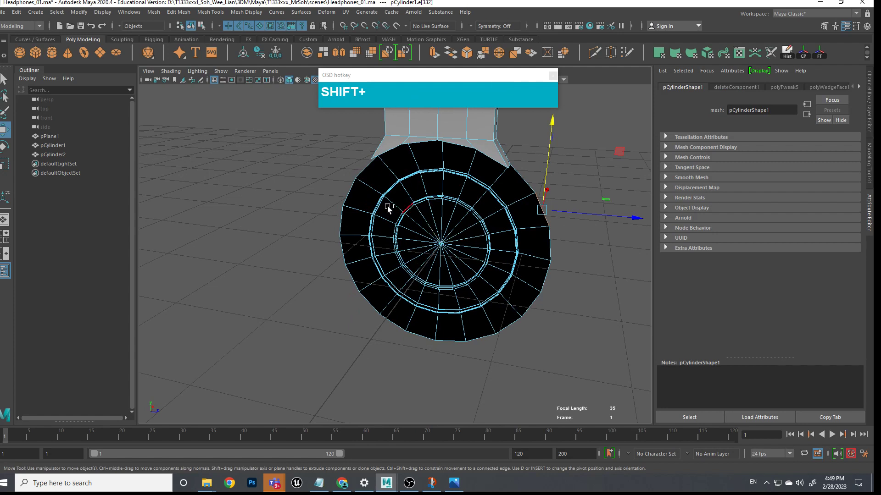
shift+click(349, 193)
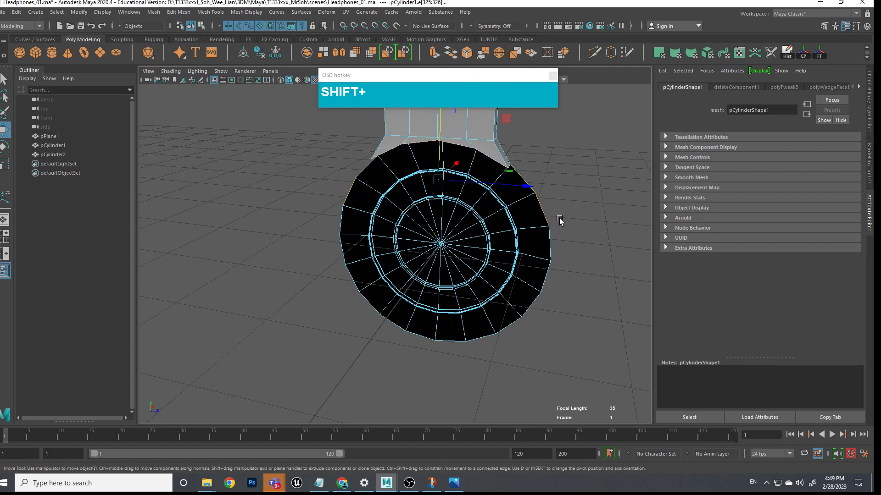
alt+scroll(461, 190, down, 2)
alt+drag(461, 190, 419, 197)
scroll(418, 198, up, 1)
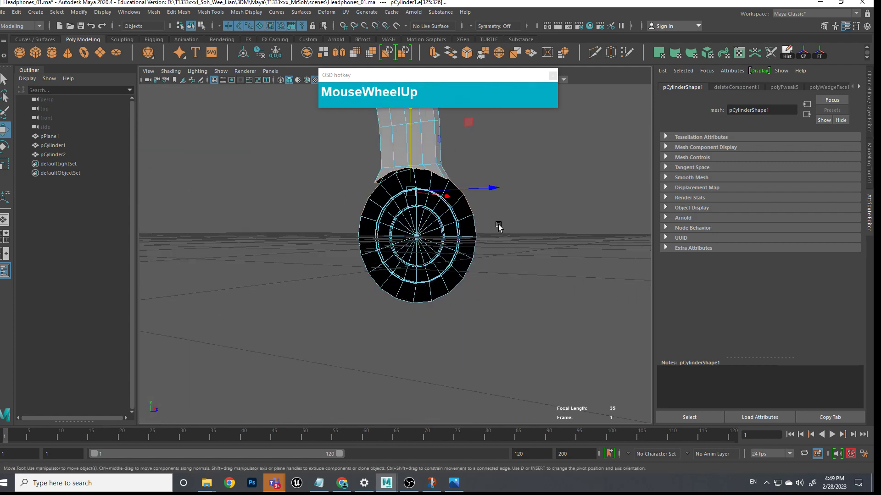
click(468, 208)
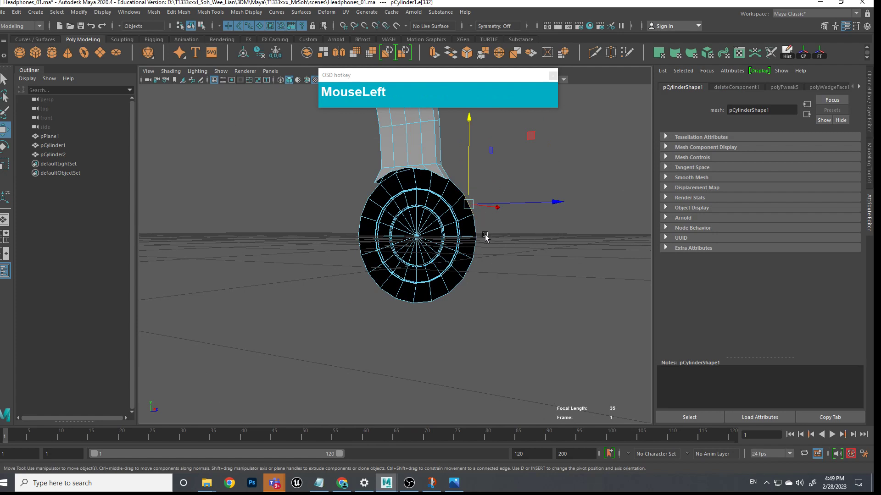
shift+double_click(421, 301)
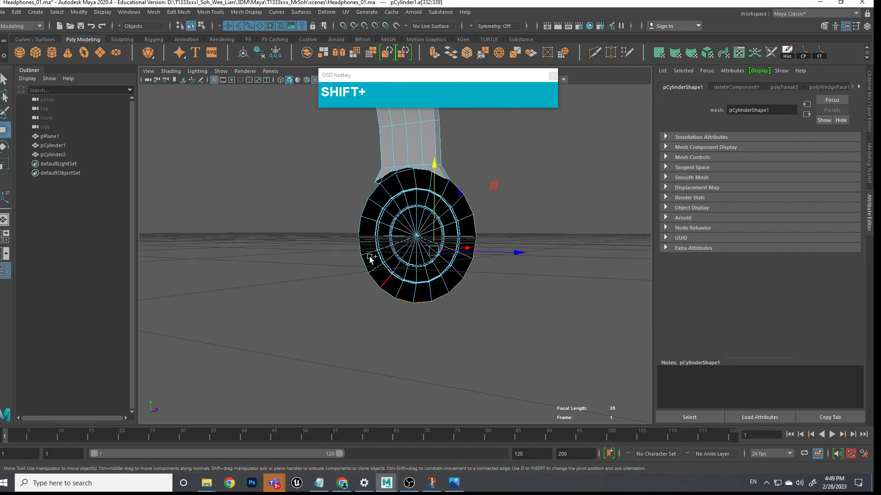
shift+double_click(392, 233)
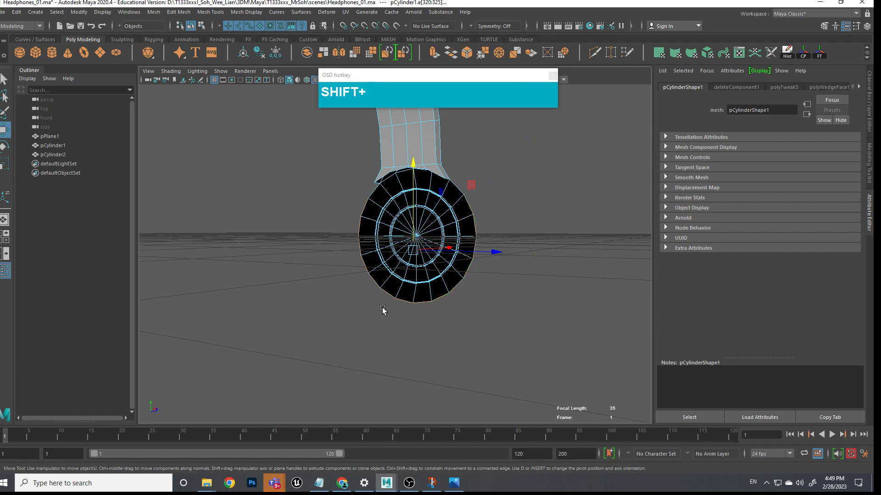
alt+drag(558, 268, 509, 274)
shift+right_drag(368, 206, 406, 216)
key(w)
drag(461, 251, 438, 251)
Bridge the open gaps between the headband's side edges and the ear cup's extruded rim on both sides of the joint
alt+middle_drag(436, 189, 380, 220)
right_click(381, 220)
click(386, 207)
shift+click(374, 284)
shift+right_drag(373, 284, 364, 394)
alt+drag(452, 326, 415, 253)
click(397, 207)
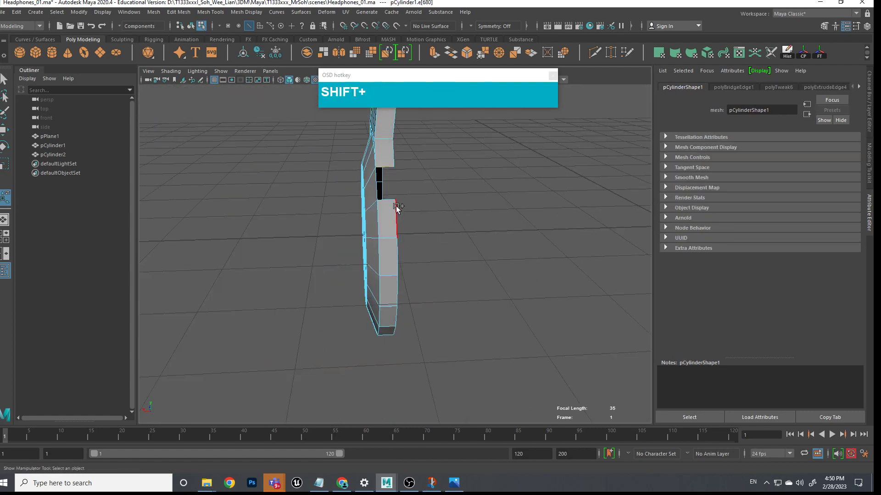
scroll(439, 209, down, 3)
alt+drag(439, 210, 462, 271)
Preview the mesh smoothed and insert an edge loop around the ear cup's rim with Multi-Cut
key(alt+3)
alt+middle_drag(462, 270, 545, 257)
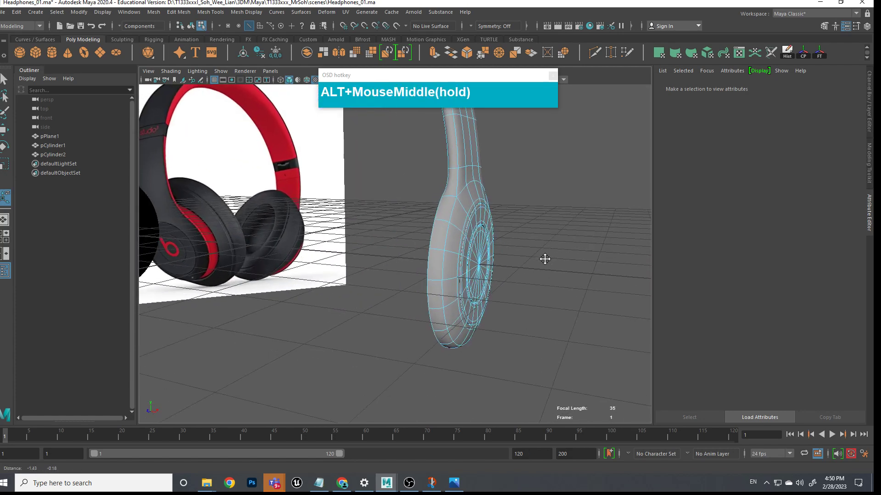
alt+middle_drag(531, 313, 576, 305)
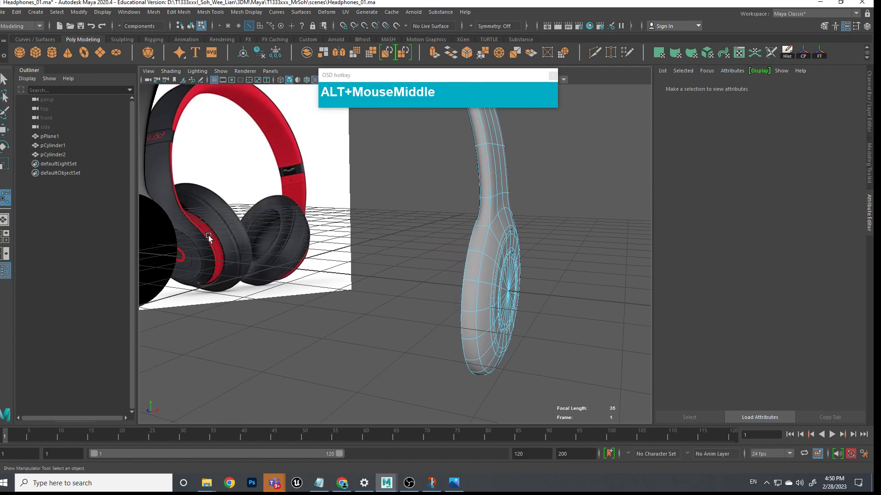
scroll(509, 253, up, 2)
shift+right_drag(506, 249, 447, 251)
ctrl+click(510, 253)
right_drag(508, 228, 555, 218)
click(596, 225)
Compare the smoothed ear cup with the front-view headphone reference photo
alt+drag(599, 241, 353, 258)
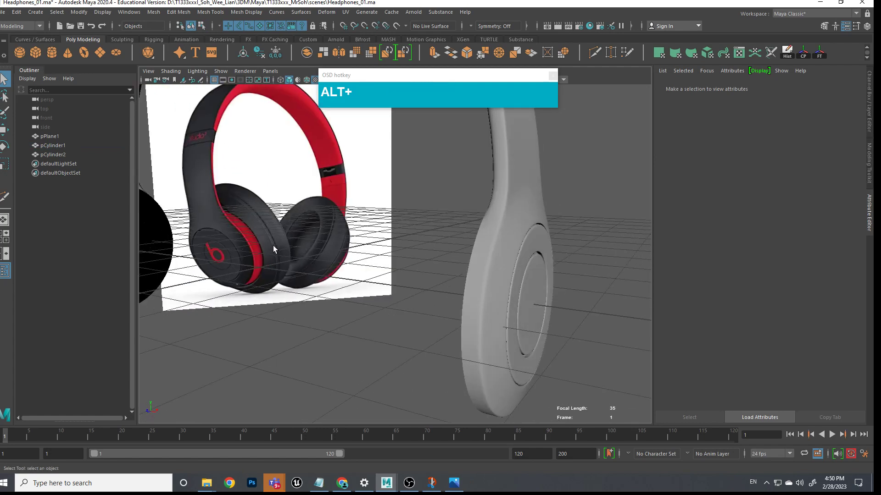
scroll(272, 251, down, 2)
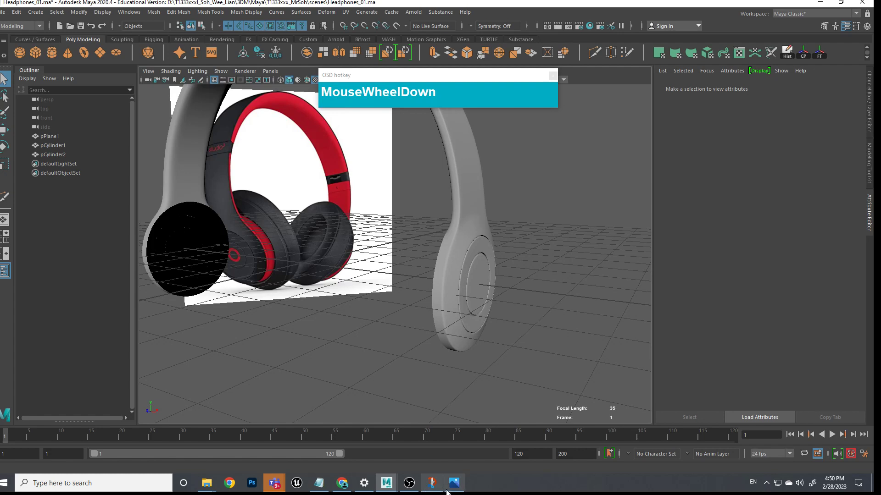
click(448, 489)
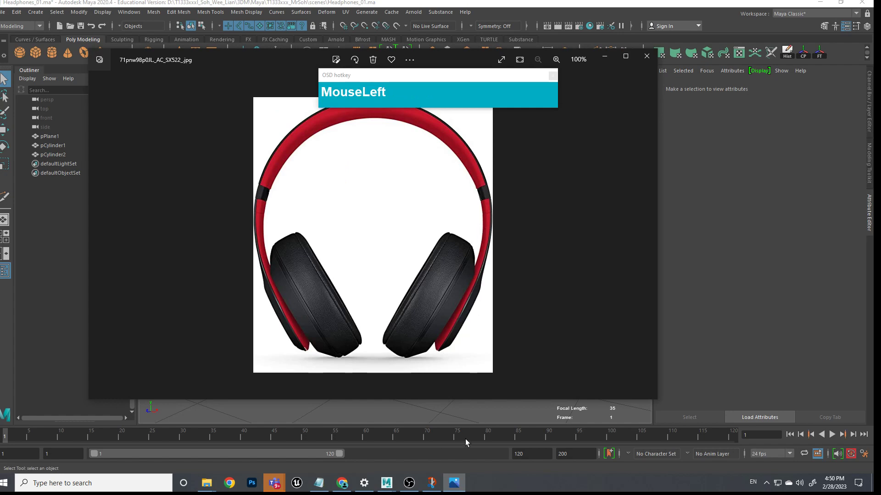
mouse_move(459, 489)
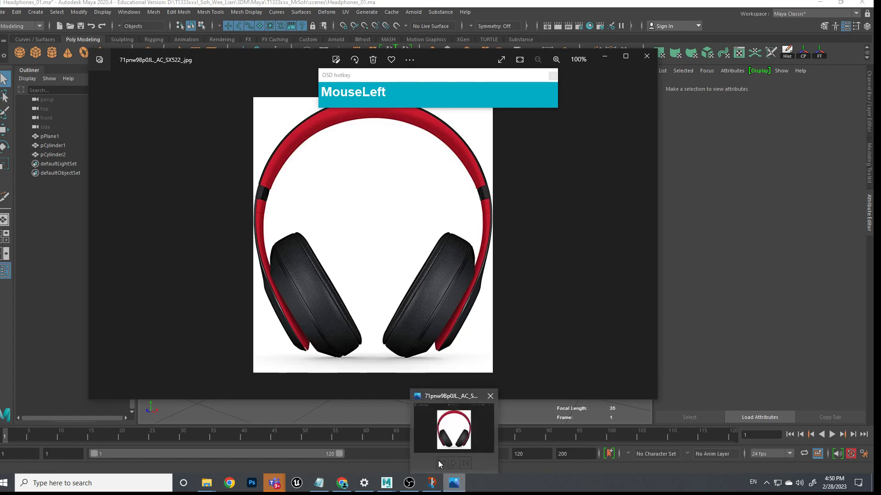
mouse_move(386, 483)
click(429, 459)
alt+drag(499, 337, 525, 273)
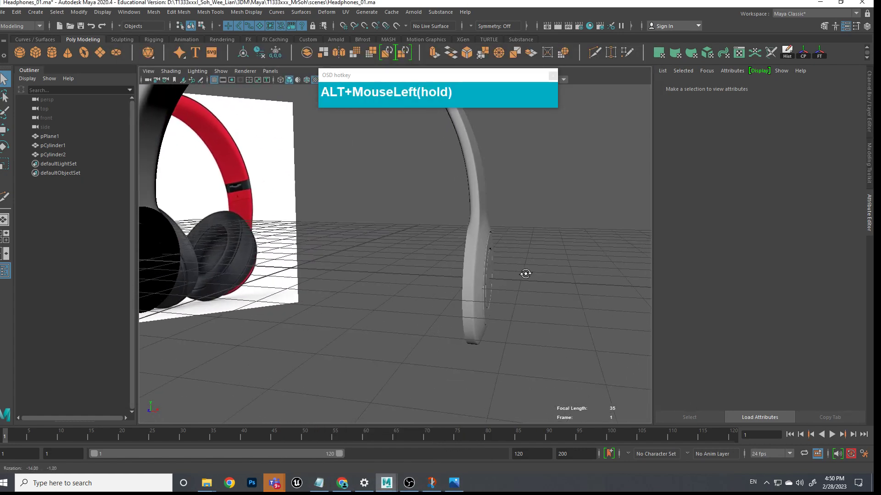
Extrude the border edge loop on the inner side of the ear cup and headband and scale it inward to form a lip
scroll(531, 277, up, 2)
alt+middle_drag(530, 277, 488, 291)
click(488, 293)
alt+drag(491, 309, 530, 286)
right_drag(511, 232, 505, 248)
click(502, 247)
alt+drag(502, 247, 602, 330)
shift+right_drag(532, 284, 596, 338)
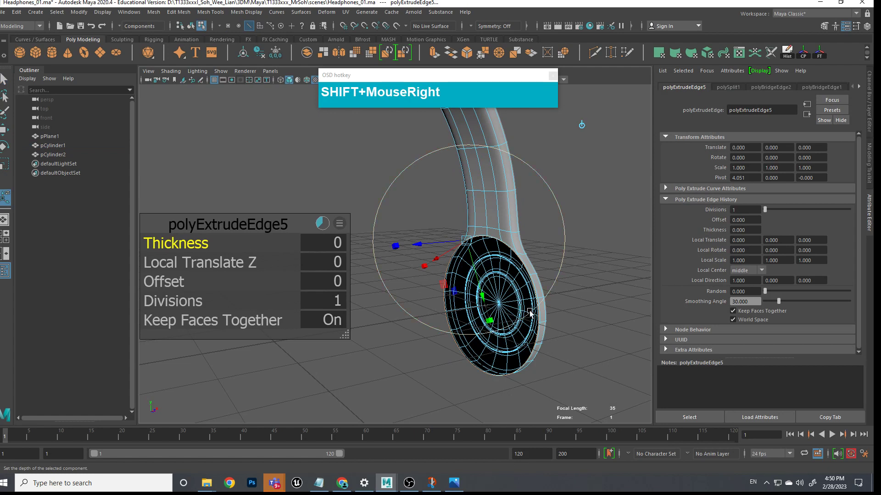
key(w)
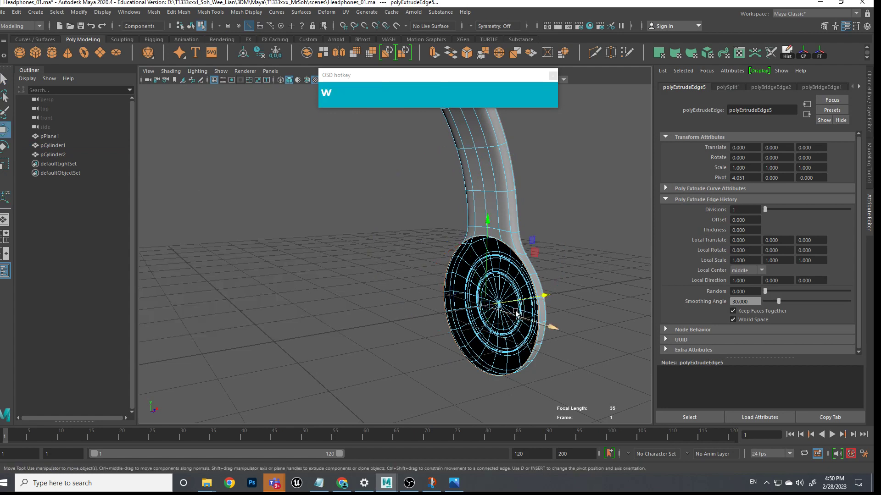
key(e)
key(r)
drag(485, 311, 579, 320)
key(w)
click(528, 308)
alt+middle_drag(579, 320, 571, 320)
alt+drag(571, 320, 591, 319)
Insert a supporting edge loop around the ear cup's new inner lip with Multi-Cut
alt+middle_drag(592, 319, 505, 294)
shift+right_drag(500, 240, 466, 244)
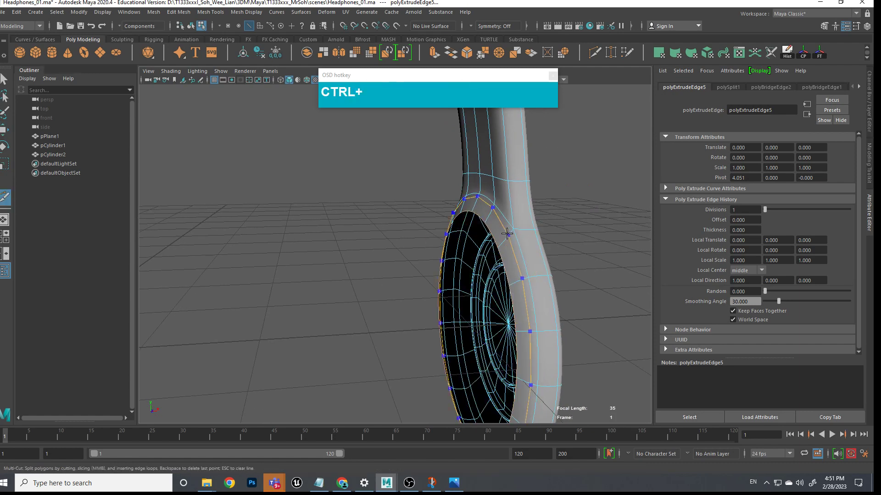
alt+drag(611, 268, 527, 316)
Insert an edge loop along the middle of the narrow side face running down the headband and ear cup
alt+middle_drag(527, 316, 507, 341)
alt+drag(506, 338, 462, 295)
shift+right_drag(450, 295, 400, 294)
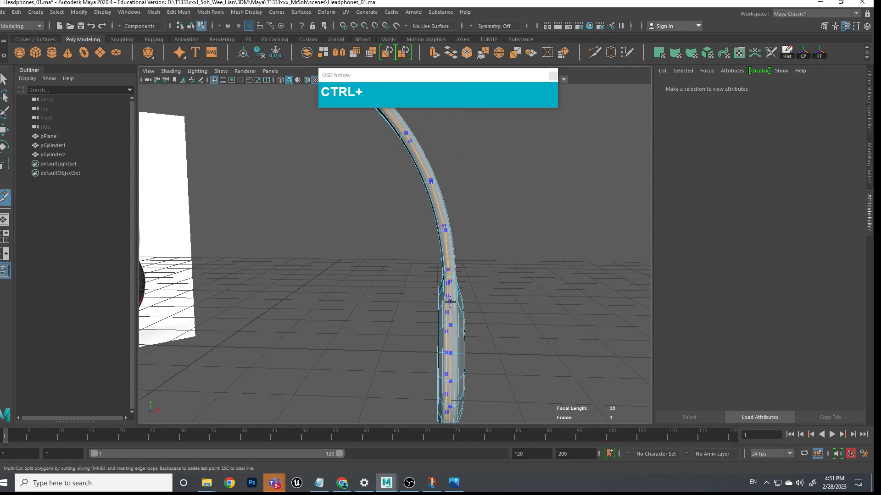
ctrl+click(450, 302)
Turn off smooth preview and insert a second edge loop close beside the middle one to make a narrow strip
alt+drag(550, 350, 518, 323)
alt+middle_drag(518, 324, 633, 315)
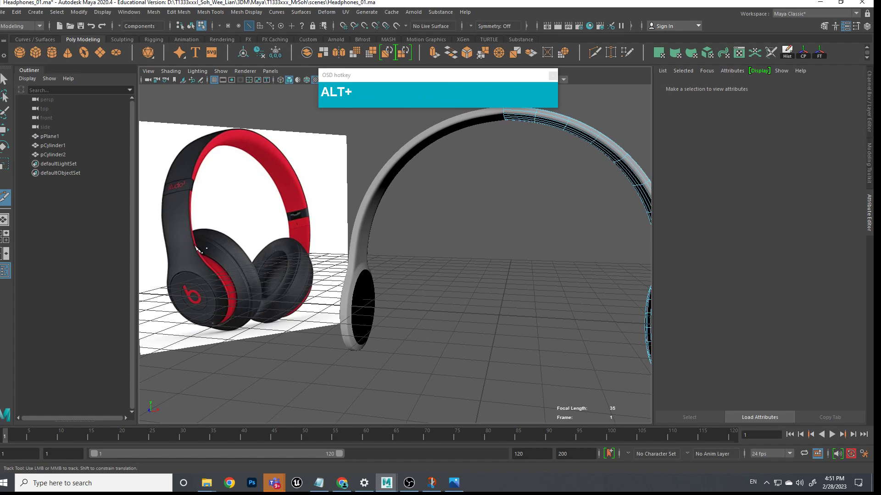
alt+middle_drag(561, 284, 442, 242)
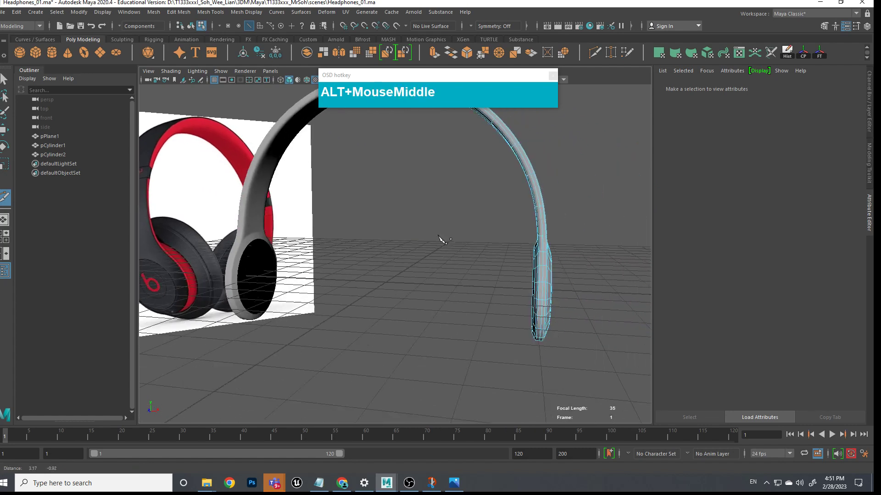
scroll(515, 261, up, 5)
alt+middle_drag(515, 262, 365, 224)
alt+middle_drag(525, 290, 521, 290)
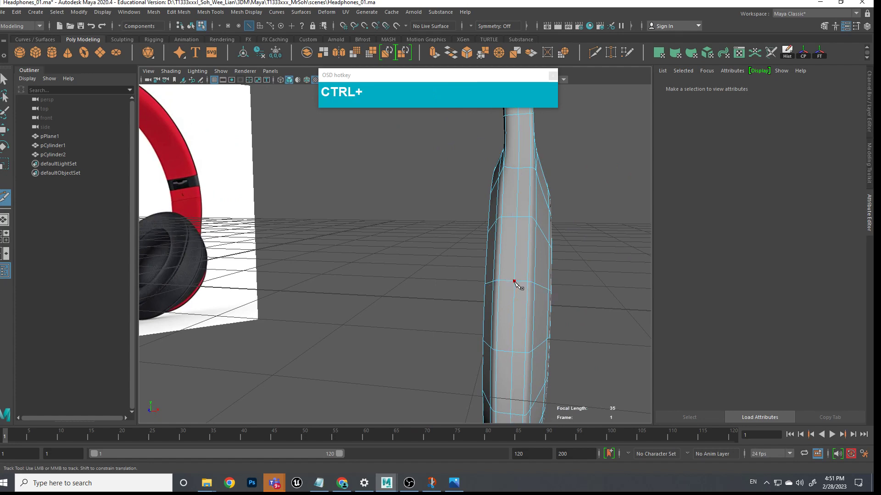
key(1)
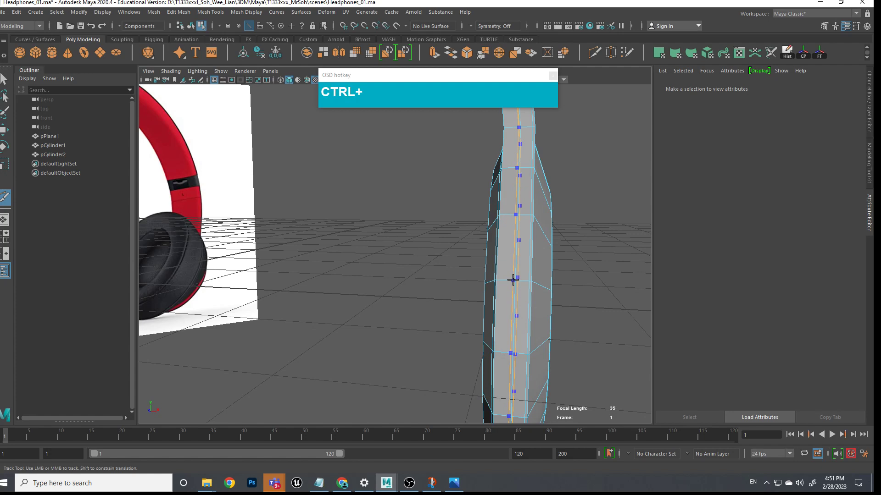
ctrl+click(513, 280)
Extrude the narrow face strip along the headband and ear cup side inward, with a Local Translate Z of about -0.026, as a groove
key(q)
scroll(529, 275, up, 2)
alt+middle_drag(529, 276, 501, 268)
mouse_move(500, 268)
right_down()
mouse_move(499, 280)
mouse_move(493, 270)
right_up()
click(479, 271)
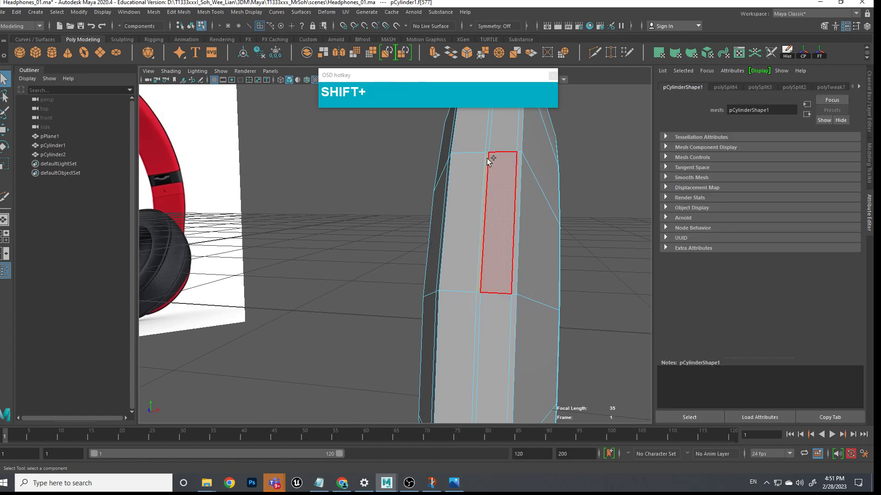
shift+right_drag(488, 151, 485, 171)
alt+drag(511, 211, 557, 239)
alt+middle_drag(557, 238, 480, 266)
scroll(482, 307, down, 3)
scroll(440, 269, up, 3)
alt+drag(480, 266, 386, 272)
alt+middle_drag(385, 273, 507, 253)
scroll(507, 254, up, 3)
alt+drag(507, 253, 463, 245)
alt+middle_drag(463, 245, 465, 276)
scroll(486, 252, up, 4)
drag(521, 183, 509, 186)
Display the grooved headband mesh smoothed and return it to object mode with nothing selected
alt+drag(509, 186, 590, 171)
key(3)
scroll(511, 187, down, 4)
alt+middle_drag(590, 171, 515, 130)
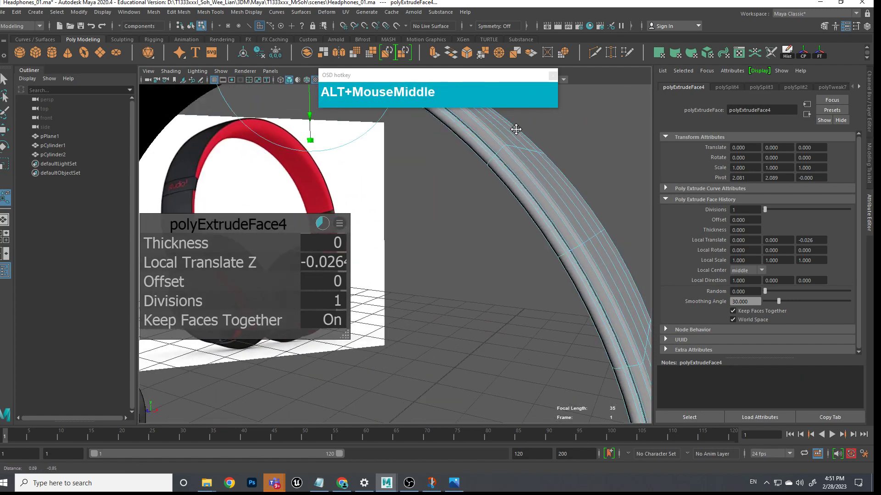
scroll(523, 183, down, 4)
alt+middle_drag(544, 299, 546, 213)
alt+drag(546, 213, 564, 275)
alt+middle_drag(565, 275, 525, 255)
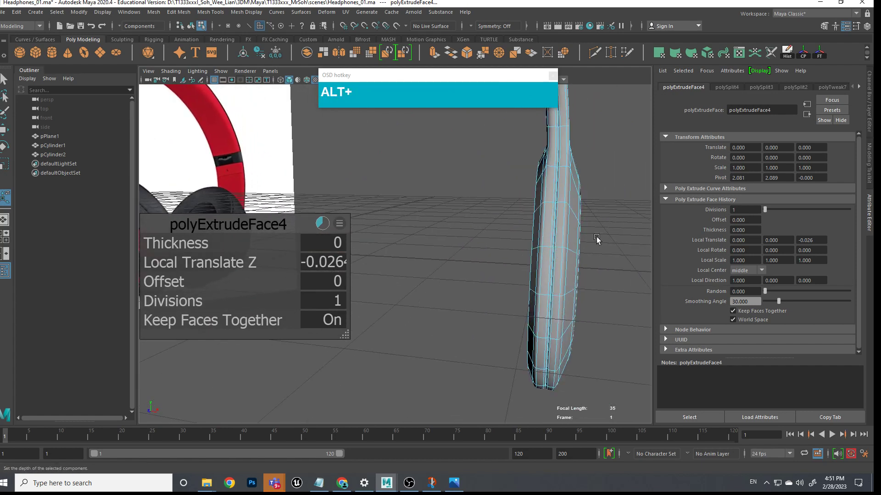
right_drag(532, 228, 600, 180)
click(596, 208)
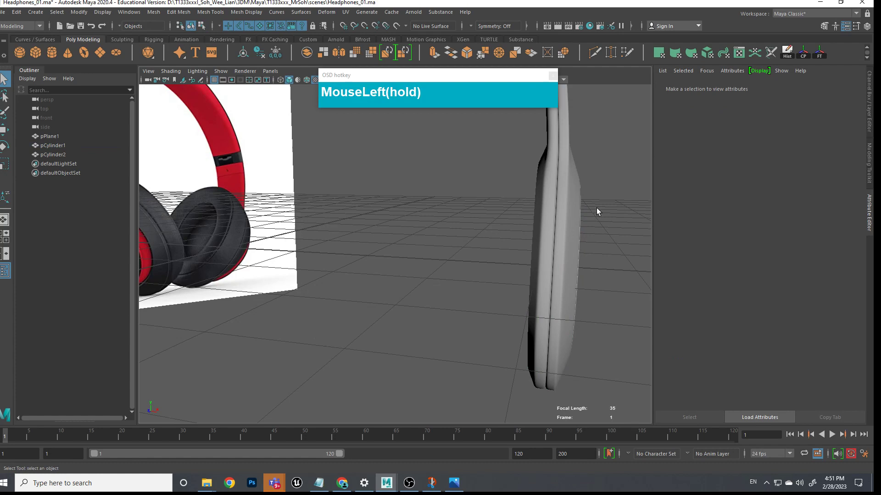
Examine the smoothed groove along the sides and over the top of the headband
alt+middle_drag(597, 207, 528, 281)
alt+drag(529, 281, 513, 247)
alt+middle_drag(514, 247, 598, 303)
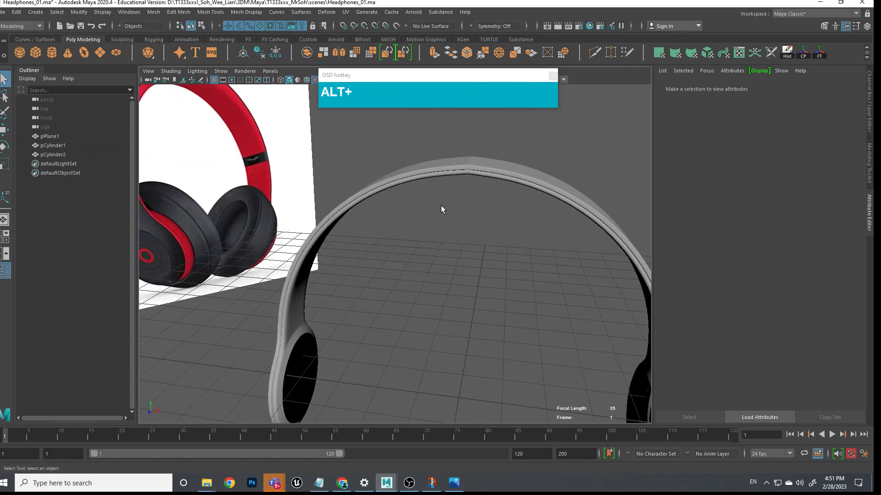
alt+middle_drag(441, 205, 545, 266)
alt+middle_drag(334, 121, 427, 183)
alt+drag(426, 183, 488, 197)
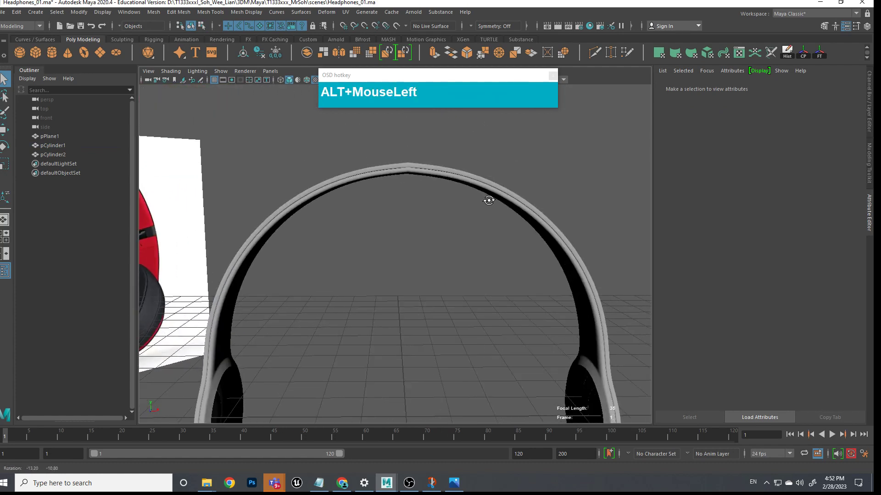
scroll(453, 171, up, 3)
Select the inner underside faces across the top of the headband and move them down to thicken that section
click(491, 159)
alt+drag(491, 159, 481, 148)
alt+middle_drag(481, 147, 384, 208)
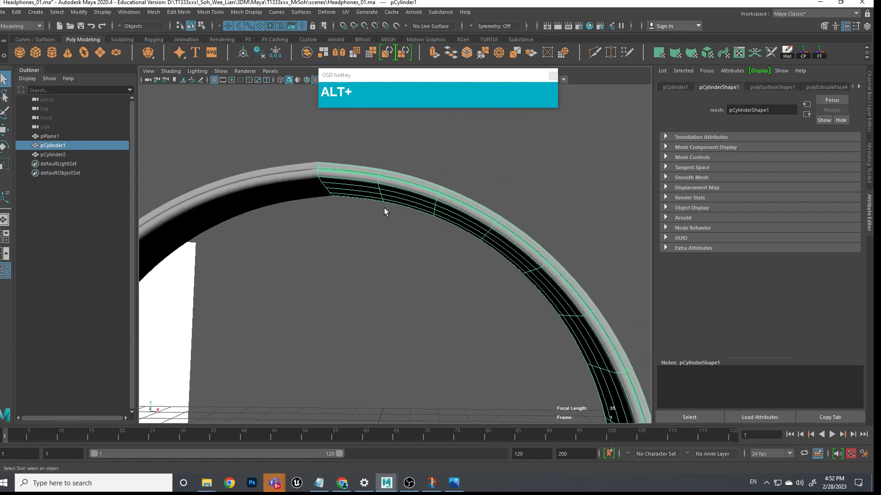
alt+drag(384, 208, 376, 191)
scroll(376, 192, up, 3)
alt+middle_drag(376, 192, 371, 158)
right_click(369, 157)
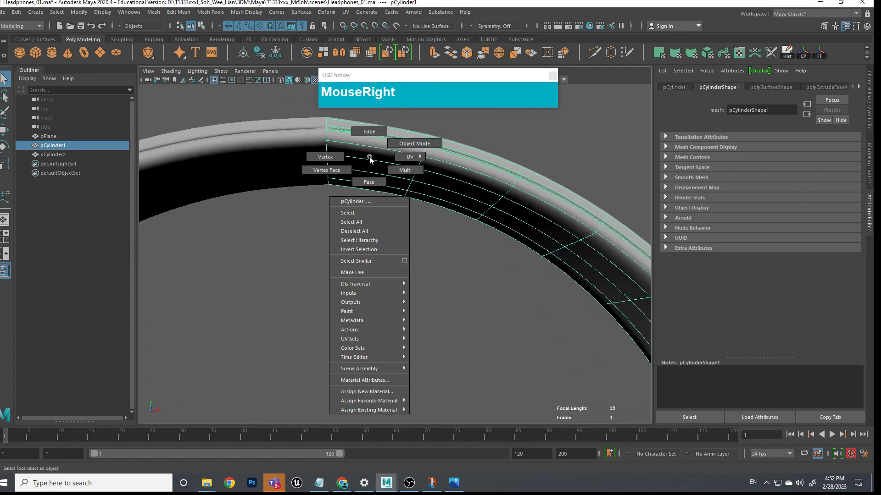
right_drag(371, 185, 370, 183)
click(370, 170)
shift+click(371, 178)
shift+click(370, 178)
shift+click(369, 186)
shift+click(457, 176)
shift+click(456, 187)
shift+click(542, 220)
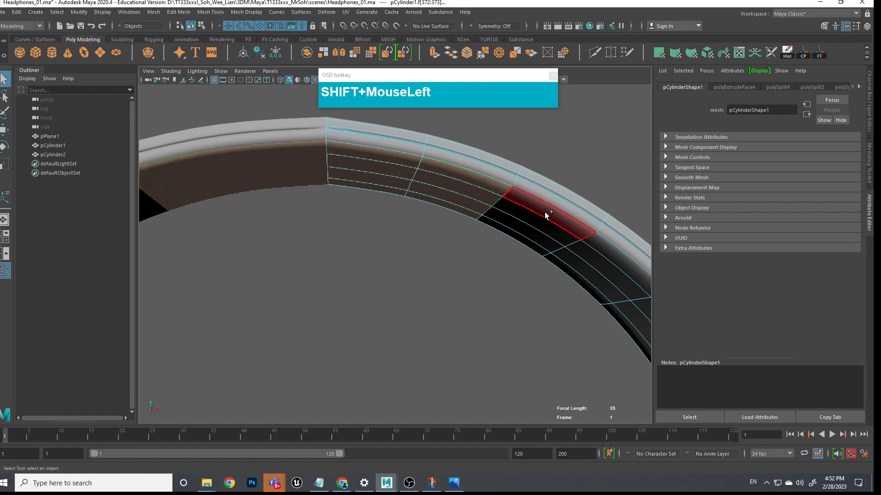
shift+click(528, 246)
scroll(445, 283, down, 3)
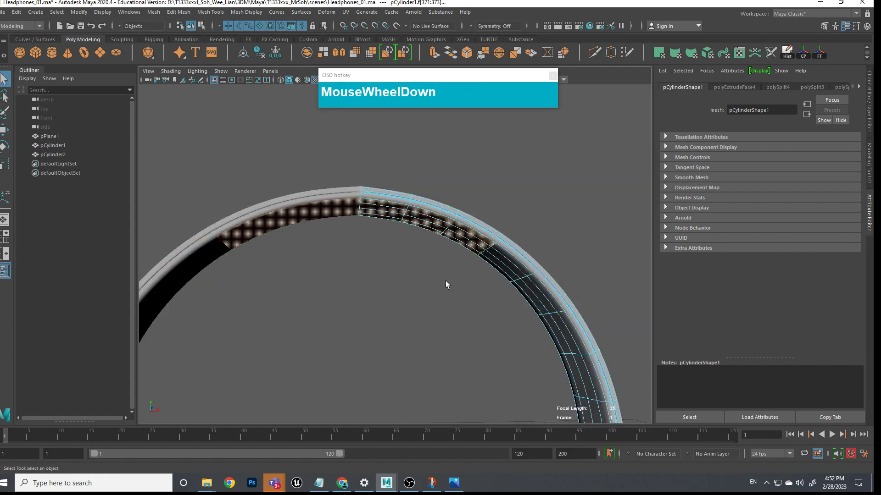
key(w)
alt+middle_drag(445, 285, 416, 129)
click(473, 183)
Move the inner cross edge at the end of the thickened headband section to soften the bend there
scroll(472, 220, up, 1)
right_drag(477, 204, 527, 191)
scroll(482, 218, up, 1)
scroll(496, 204, up, 1)
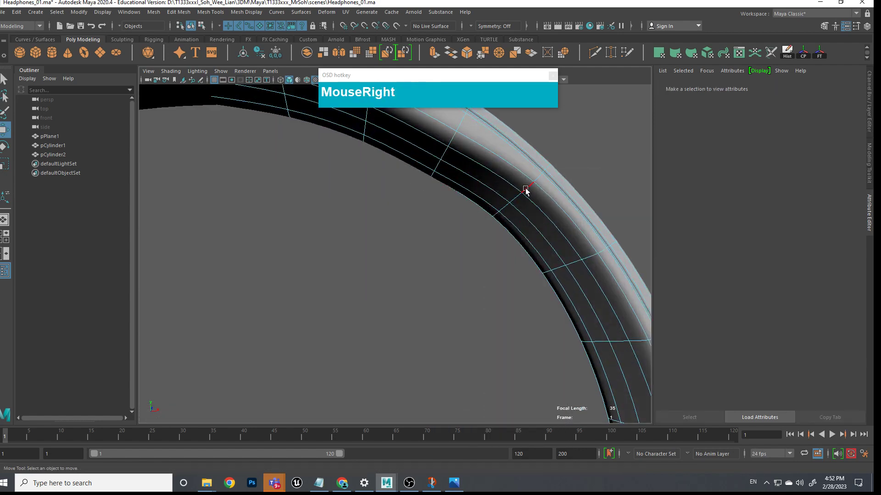
click(518, 200)
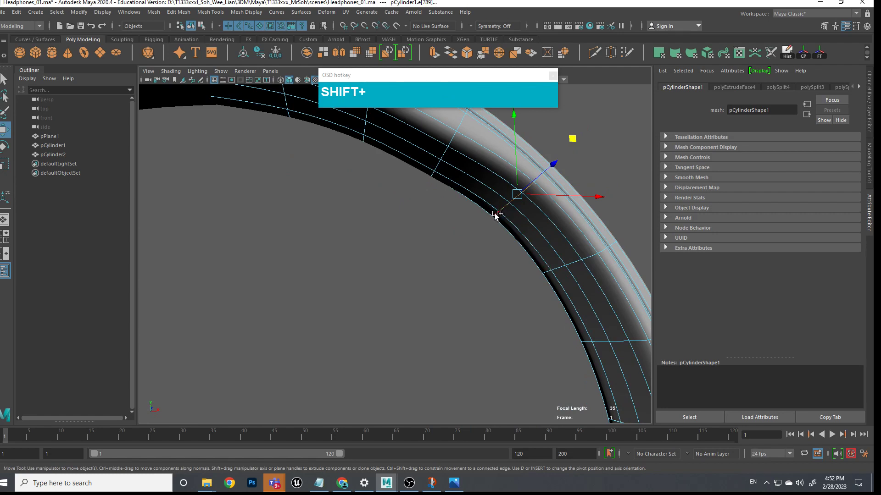
drag(567, 144, 567, 144)
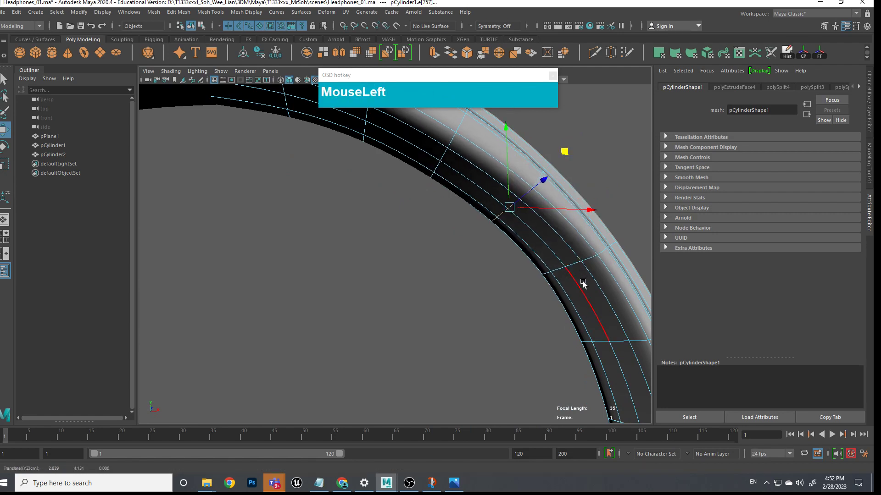
Move the next inner cross edge down the headband so the underside thins gradually towards the ear cup
scroll(582, 281, down, 5)
alt+middle_drag(550, 245, 584, 253)
scroll(583, 254, down, 5)
alt+middle_drag(225, 235, 273, 206)
scroll(414, 195, up, 8)
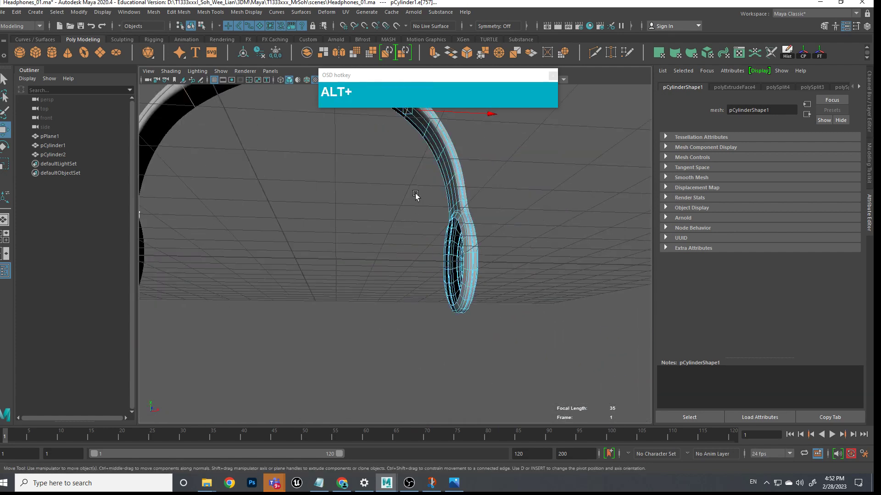
alt+middle_drag(441, 200, 467, 211)
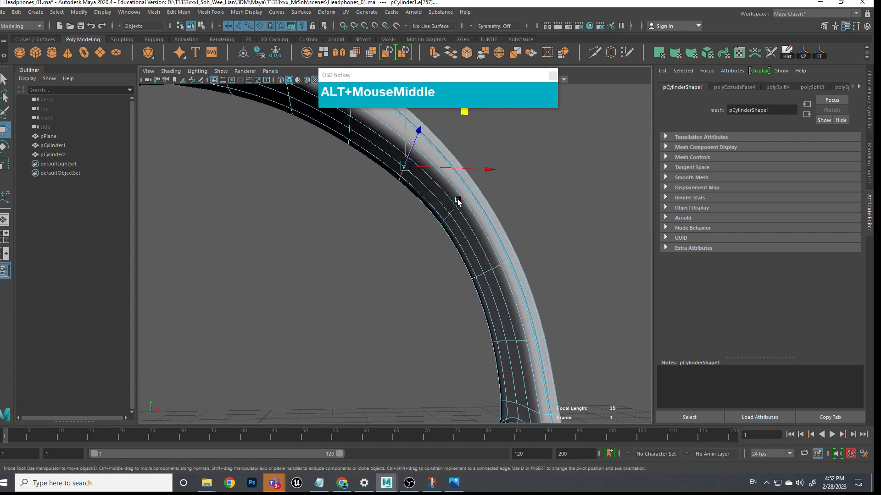
click(458, 201)
shift+click(443, 224)
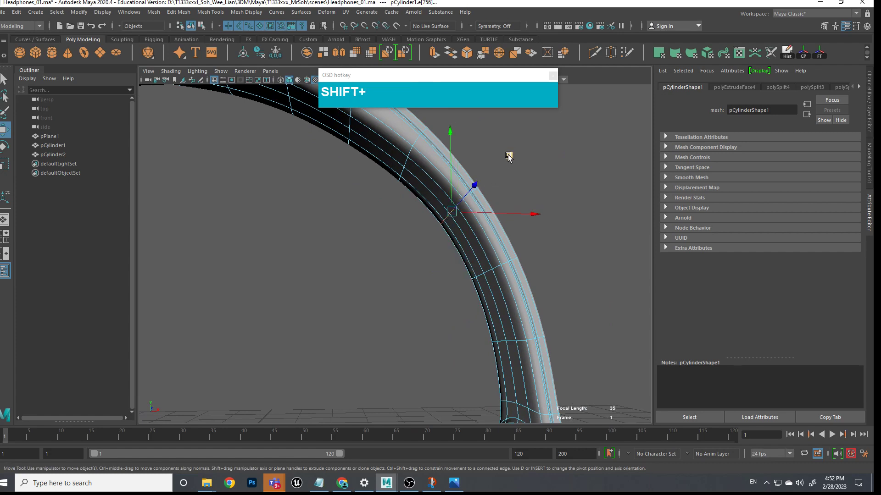
drag(509, 156, 506, 161)
In the front view, adjust the underside vertices at and beside the headband's centre line to even out the top curve
scroll(506, 161, down, 3)
drag(515, 223, 523, 240)
scroll(550, 239, up, 3)
alt+middle_drag(568, 240, 643, 295)
right_drag(329, 177, 284, 178)
drag(343, 220, 293, 167)
drag(357, 176, 363, 174)
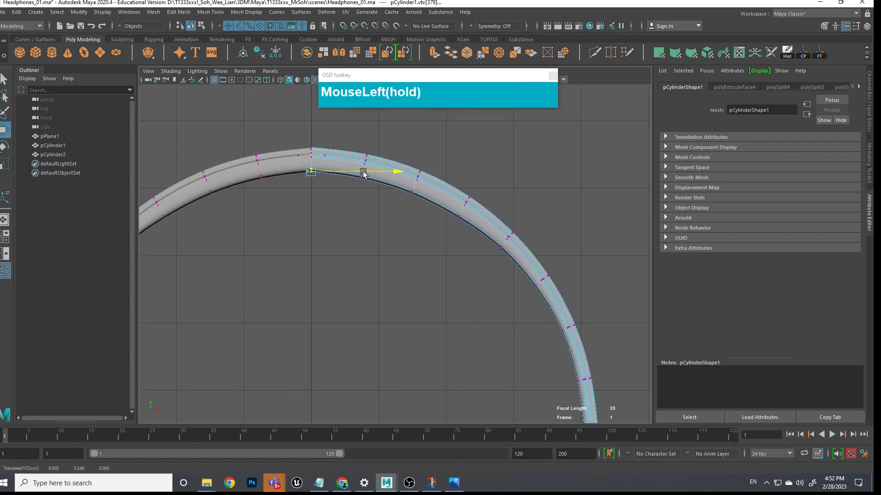
drag(376, 222, 360, 157)
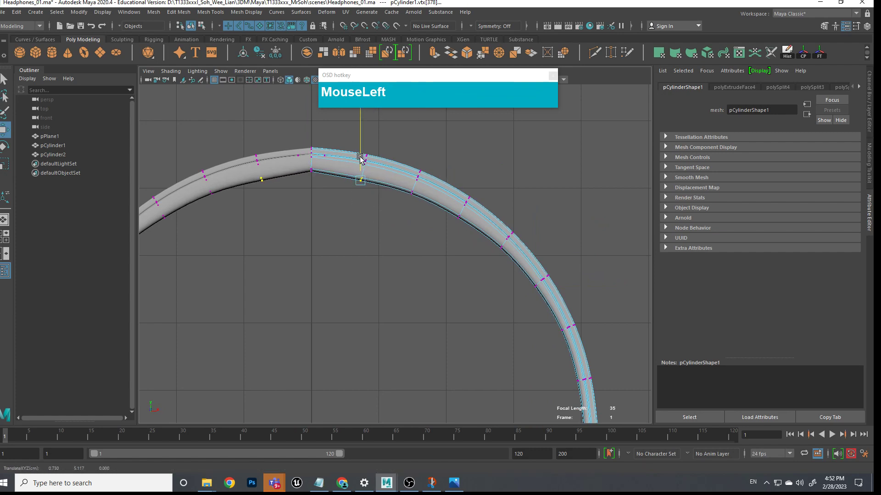
drag(305, 174, 315, 154)
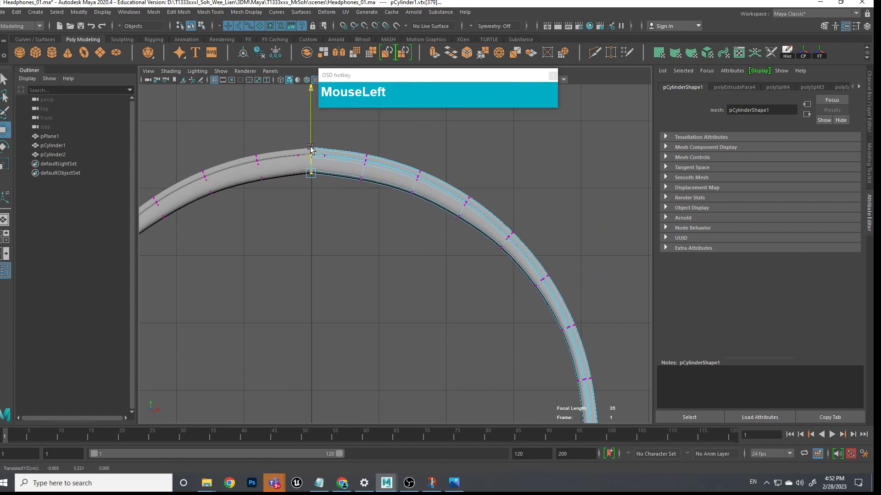
Reposition the inner vertices down the curved side of the headband so its inner outline runs smoothly
alt+middle_drag(317, 152, 381, 193)
drag(428, 228, 439, 193)
drag(490, 139, 486, 143)
drag(463, 267, 451, 232)
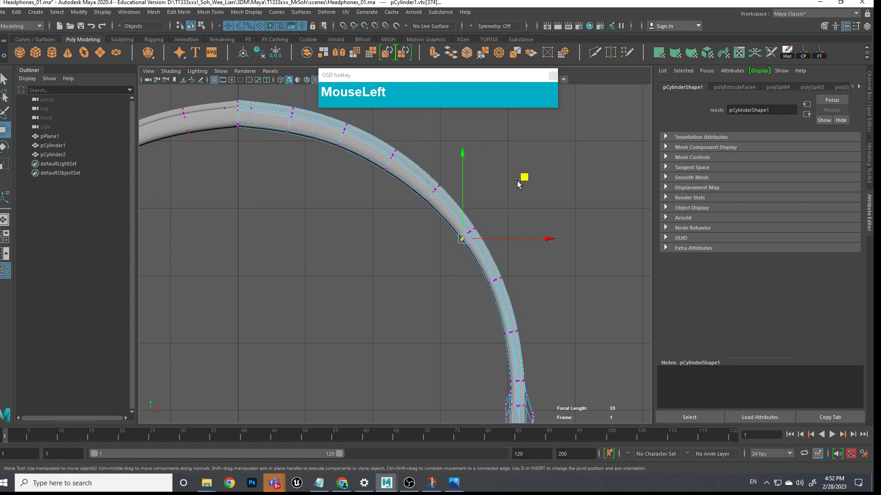
drag(525, 183, 490, 307)
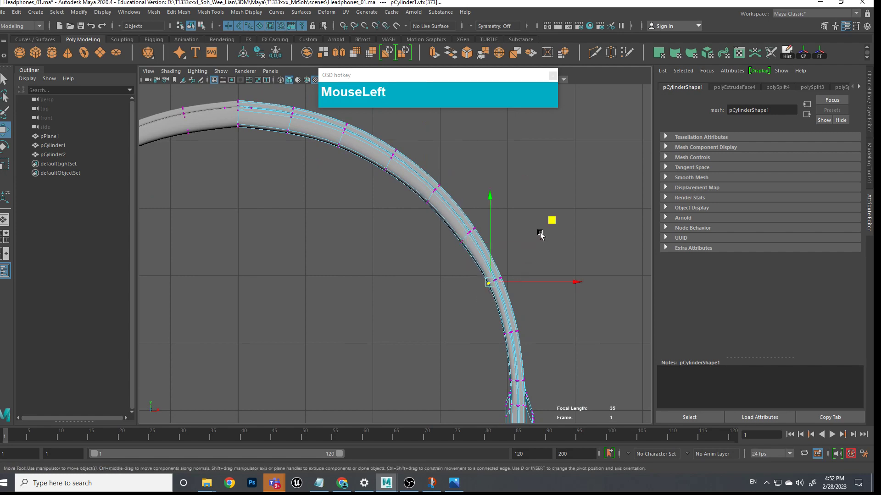
drag(553, 222, 552, 228)
Return to the perspective view and inspect the reshaped headband from several angles
scroll(553, 228, down, 3)
alt+middle_drag(534, 324, 520, 350)
scroll(528, 240, up, 3)
click(554, 268)
key(space)
drag(380, 236, 400, 223)
scroll(472, 247, down, 5)
key(space)
drag(475, 247, 481, 224)
alt+drag(477, 240, 441, 252)
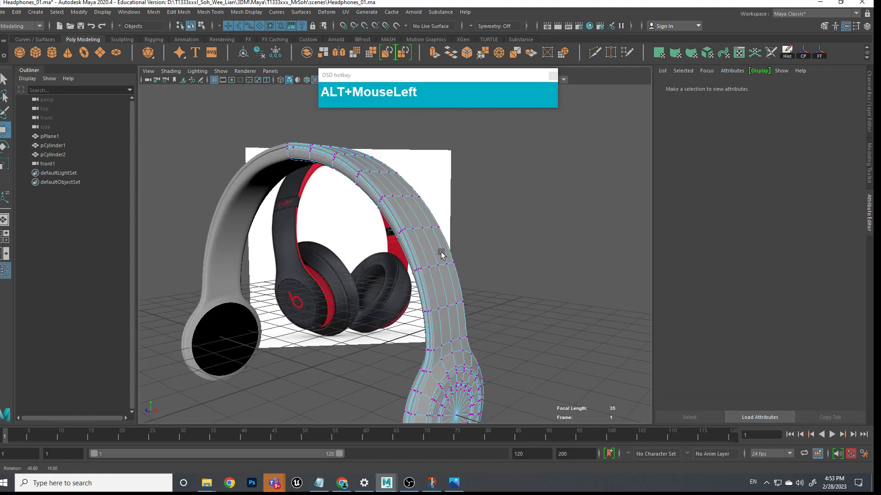
alt+middle_drag(441, 252, 441, 260)
alt+drag(441, 259, 463, 269)
alt+middle_drag(463, 269, 482, 277)
alt+drag(481, 278, 450, 281)
alt+drag(443, 321, 393, 197)
Return the headband to object mode and create a new polygon cylinder at the scene centre
right_drag(393, 196, 444, 177)
click(287, 318)
alt+drag(288, 319, 360, 300)
shift+right_drag(371, 277, 324, 279)
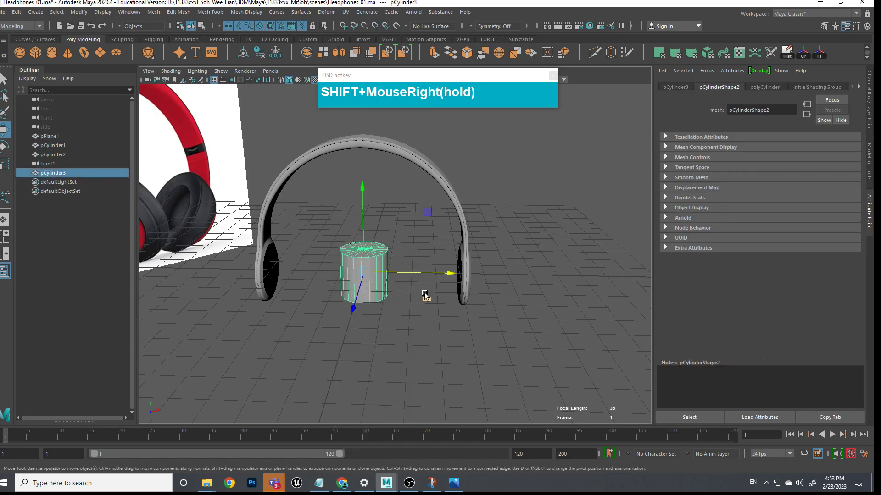
Turn the new cylinder on its side and move it about 2.99 cm in X against the ear cup's inner side
key(e)
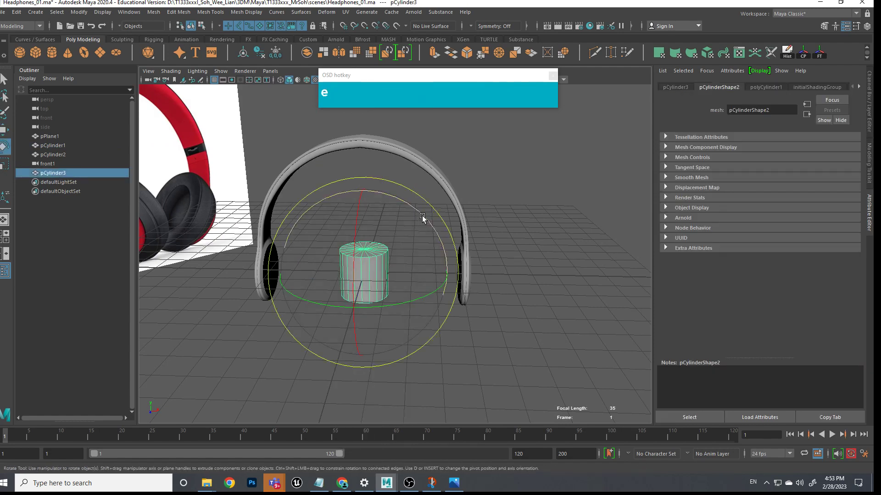
drag(422, 216, 496, 286)
key(w)
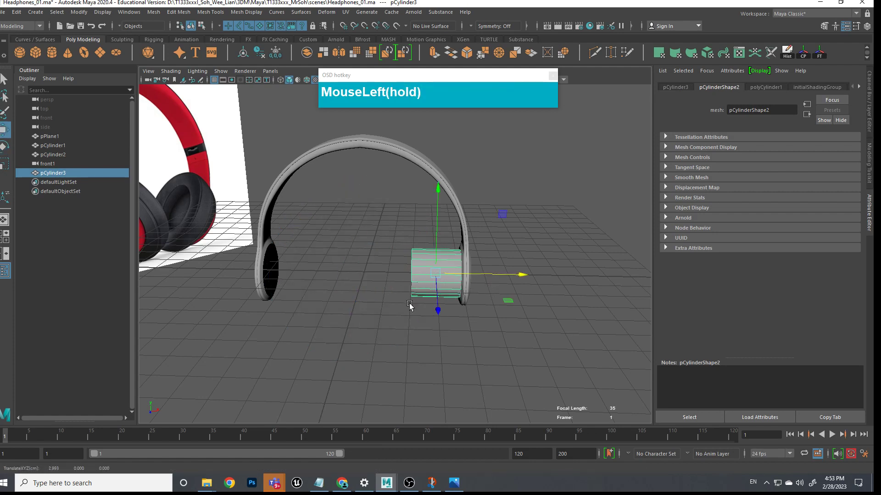
Examine the ear cup and cushion in the reference photo, tracing the outline around the red rim with screen annotations
scroll(260, 271, down, 4)
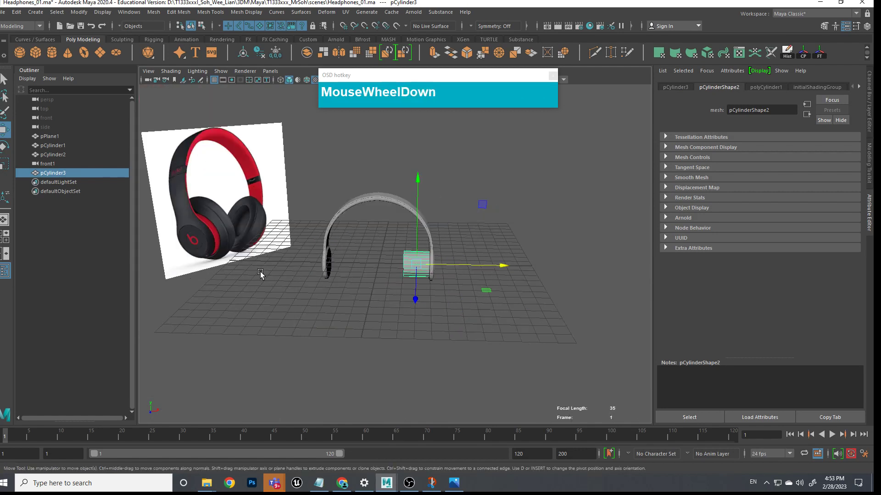
scroll(244, 248, up, 5)
alt+middle_drag(183, 232, 251, 229)
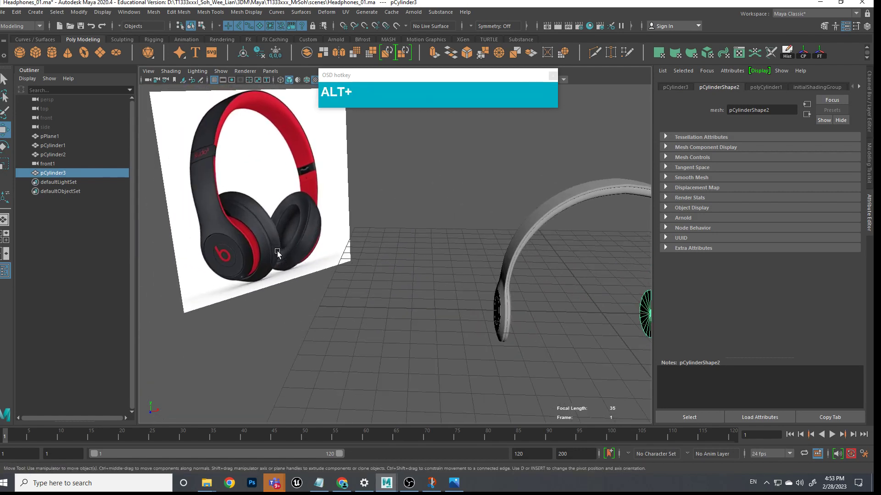
alt+middle_drag(295, 244, 334, 255)
click(394, 258)
alt+middle_drag(393, 258, 415, 250)
alt+drag(415, 250, 413, 216)
alt+middle_drag(413, 216, 298, 213)
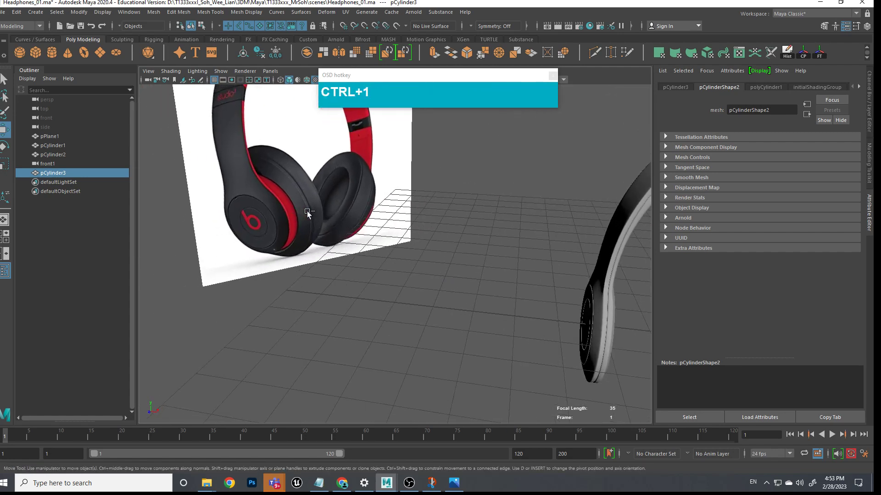
click(281, 193)
drag(306, 320, 157, 183)
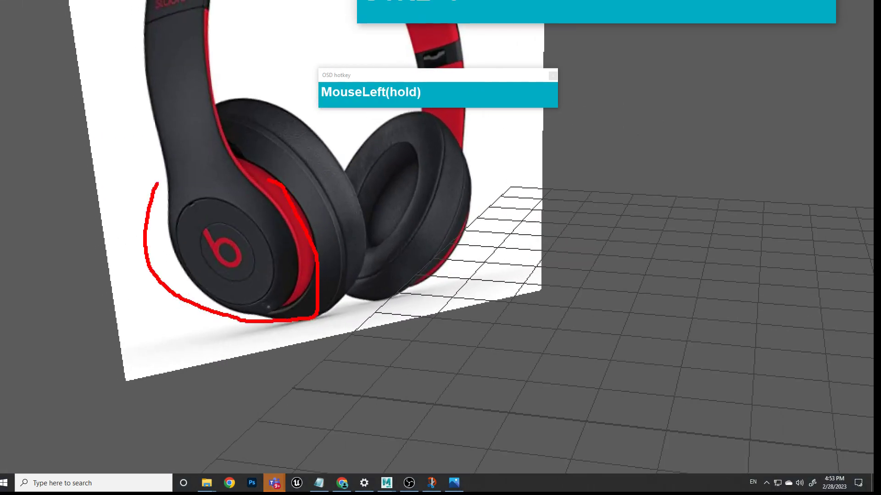
mouse_move(199, 85)
mouse_down()
mouse_move(328, 151)
mouse_move(292, 343)
mouse_up()
key(Escape)
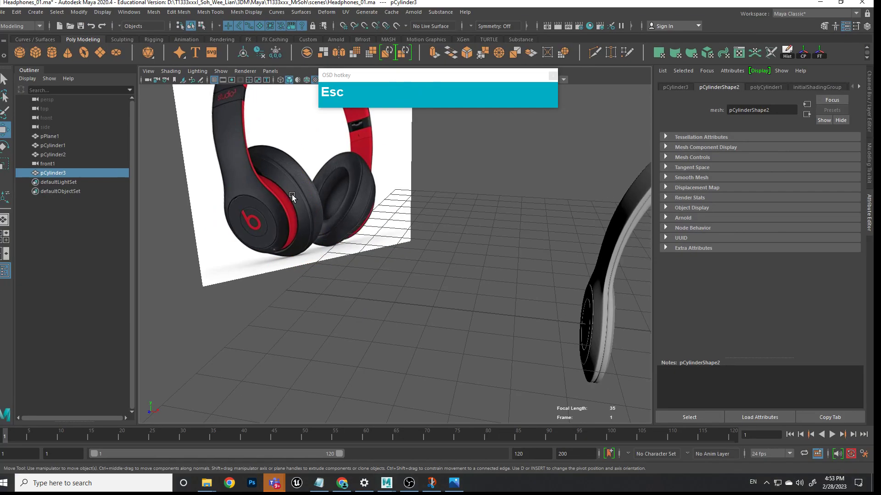
Shorten the cylinder by moving its inner end vertices towards the ear cup
scroll(609, 236, down, 3)
mouse_move(582, 276)
alt+middle_down()
mouse_move(413, 206)
mouse_move(385, 205)
alt+middle_up()
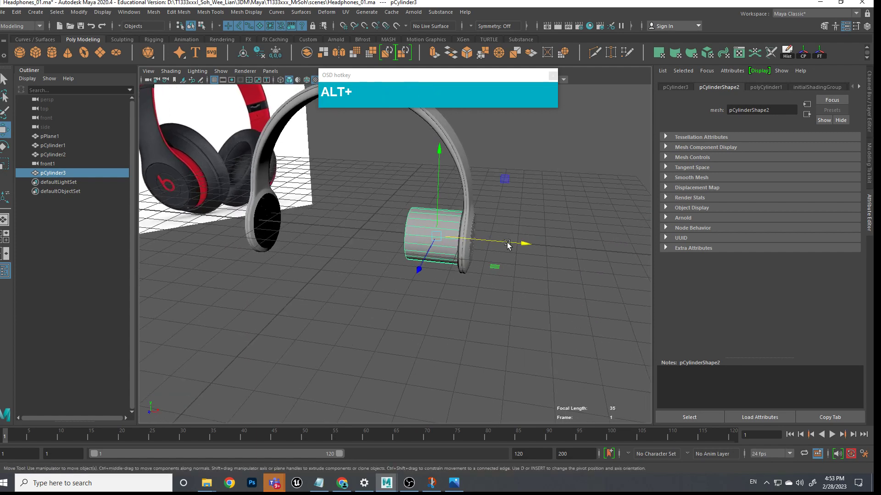
scroll(509, 246, up, 3)
alt+middle_drag(522, 261, 505, 240)
alt+drag(505, 240, 458, 199)
right_drag(454, 187, 412, 191)
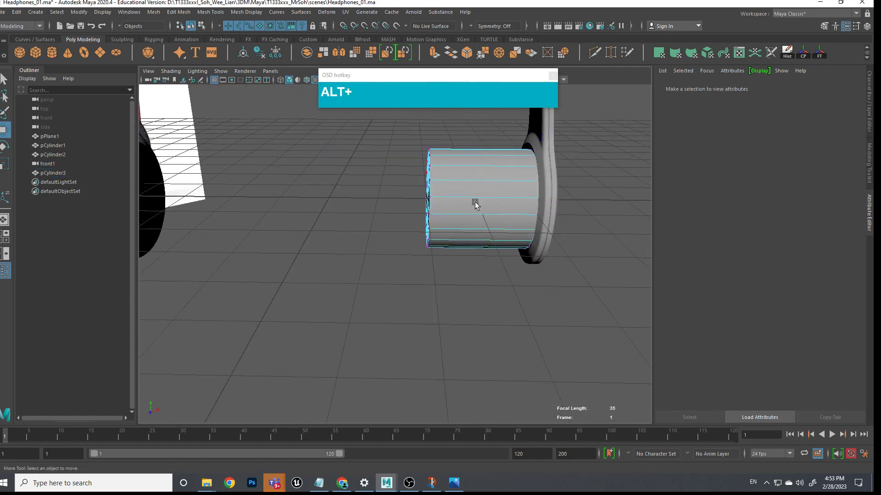
alt+middle_drag(474, 201, 351, 187)
drag(350, 157, 409, 299)
drag(435, 230, 515, 227)
alt+middle_drag(516, 227, 510, 241)
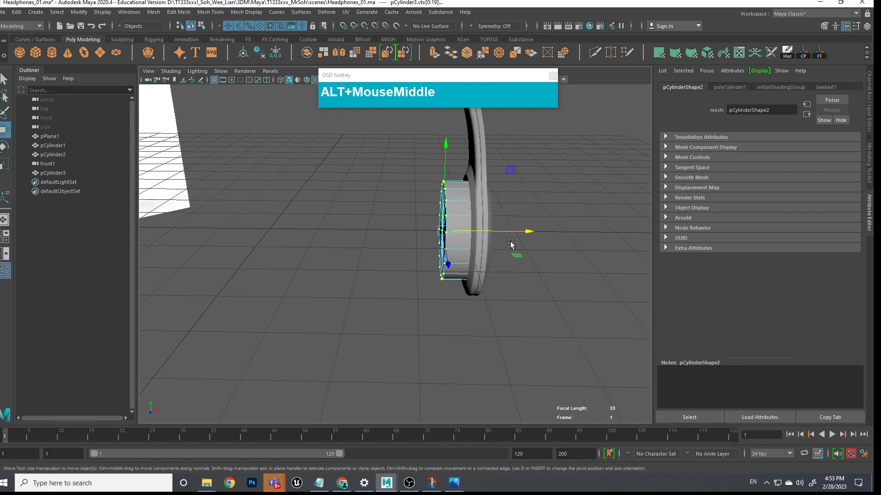
Scale up the cylinder's inner end vertices to flare it away from the ear cup, and return to object mode
drag(505, 234, 383, 250)
alt+middle_drag(383, 250, 441, 210)
scroll(547, 231, up, 5)
alt+middle_drag(547, 231, 386, 248)
key(e)
key(r)
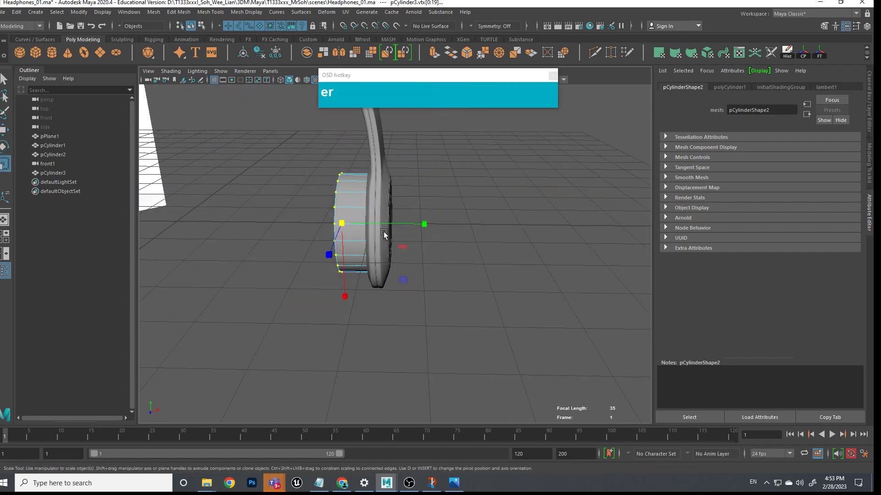
drag(354, 308, 496, 265)
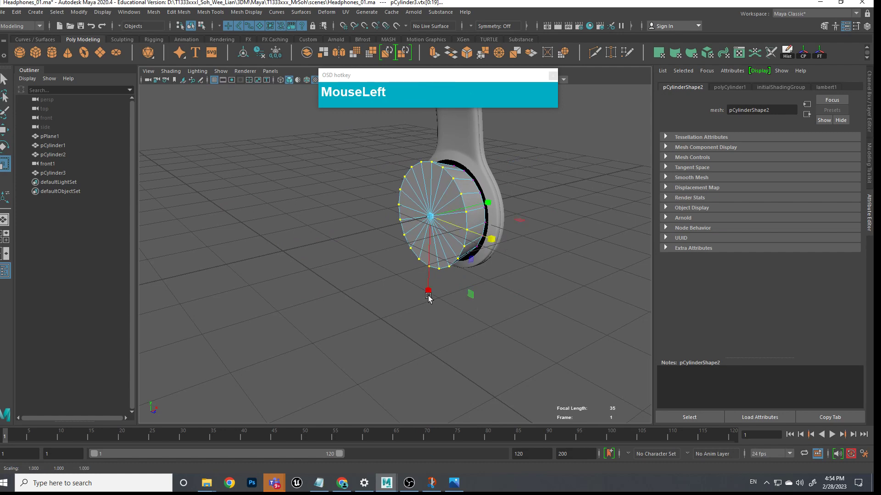
drag(428, 296, 429, 308)
alt+drag(491, 242, 474, 258)
alt+middle_drag(474, 258, 444, 220)
right_drag(412, 187, 426, 190)
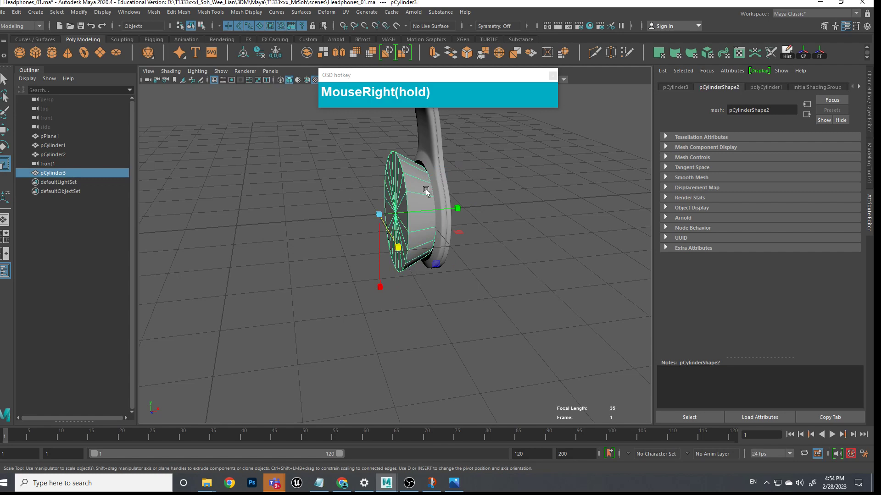
Scale the flared cylinder uniformly and move it inward, clear of the ear cup
click(430, 219)
drag(378, 214, 497, 252)
key(w)
alt+middle_drag(497, 252, 428, 199)
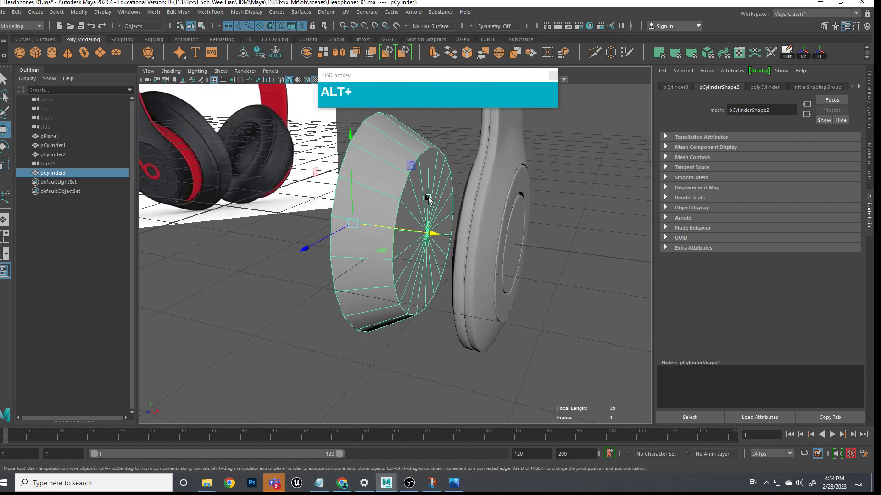
Delete the cap faces on the cylinder's narrow end facing the ear cup and return to object mode
right_drag(426, 224, 367, 233)
click(428, 240)
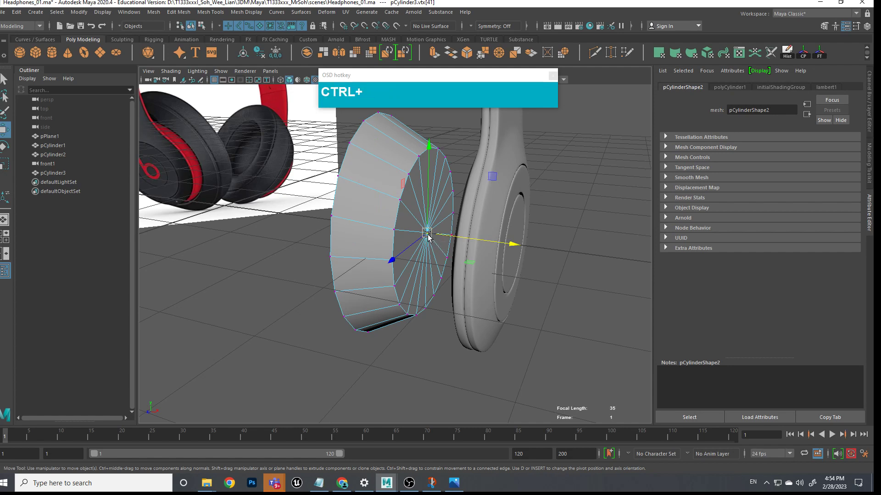
ctrl+right_drag(427, 233, 435, 284)
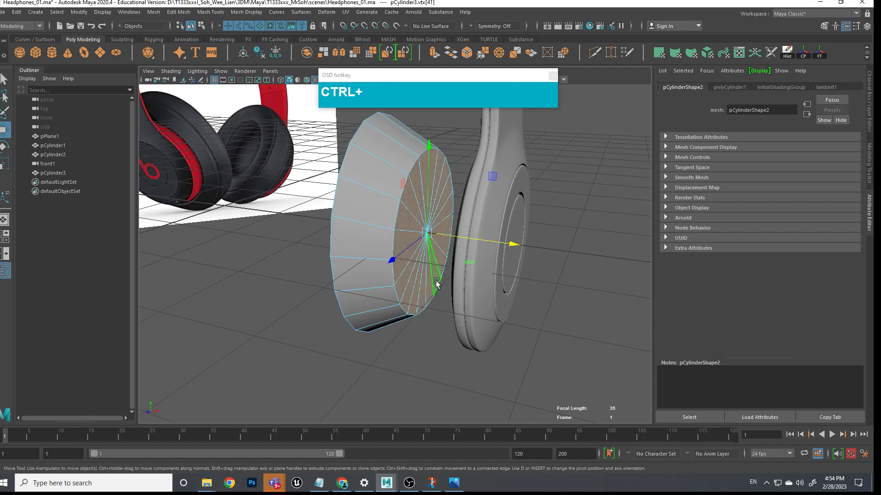
key(ctrl+Delete)
right_drag(441, 176, 482, 164)
Scale the flared cylinder uniformly to about 1.1
click(440, 198)
alt+drag(441, 197, 462, 221)
key(e)
key(r)
click(375, 214)
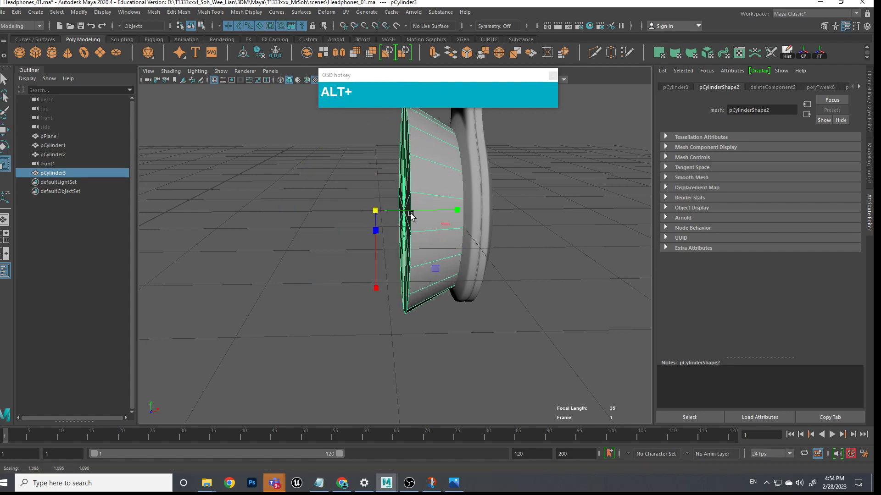
Compare the flared cylinder with the ear cushions in the front-view headphone reference photo, and return to Maya
alt+scroll(412, 243, down, 3)
alt+drag(418, 239, 543, 232)
alt+middle_drag(543, 232, 509, 240)
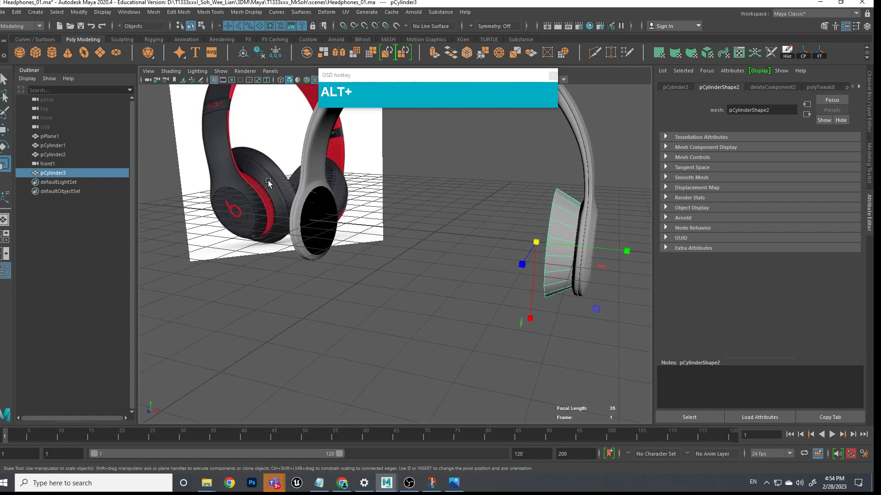
alt+drag(345, 192, 390, 208)
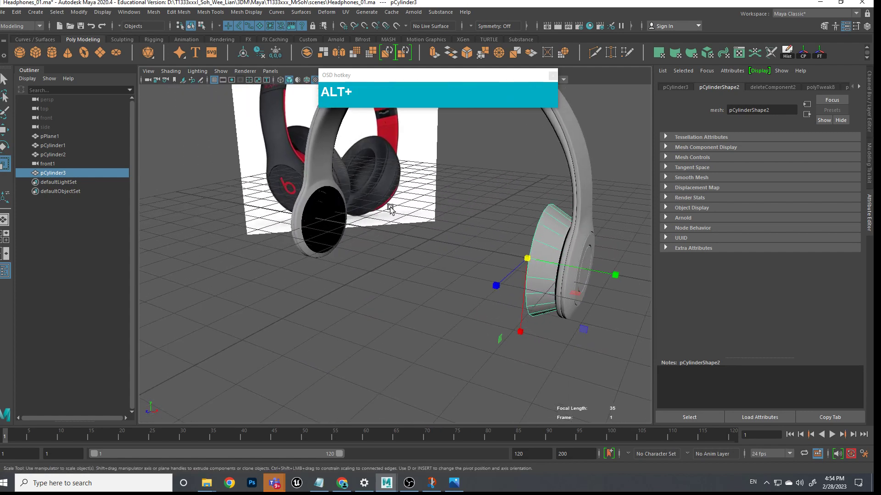
click(454, 482)
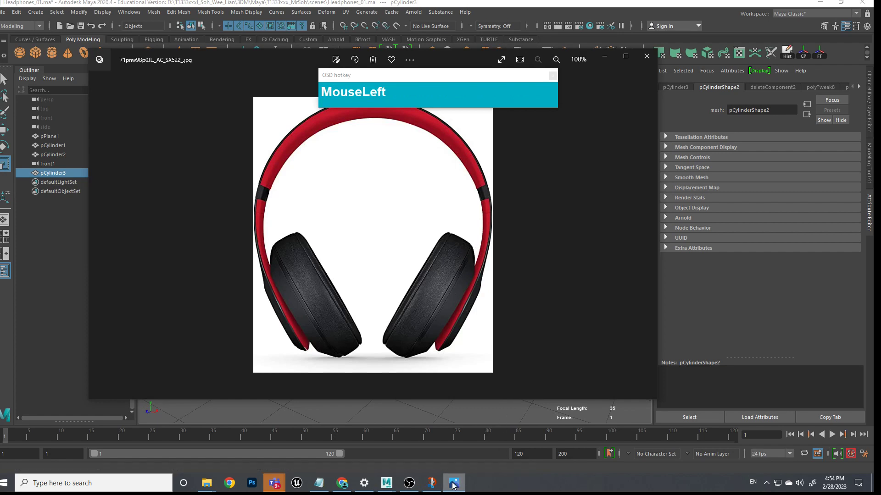
mouse_move(386, 483)
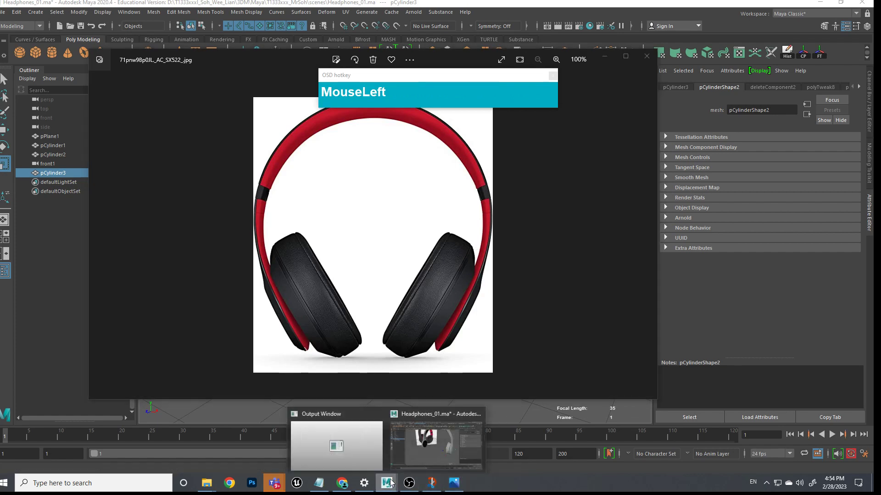
click(421, 473)
In the front view, stretch the flared cylinder vertically to a scale of about 1.26 and adjust its length slightly
key(space)
drag(423, 294, 419, 308)
alt+middle_drag(418, 307, 387, 330)
drag(383, 345, 377, 360)
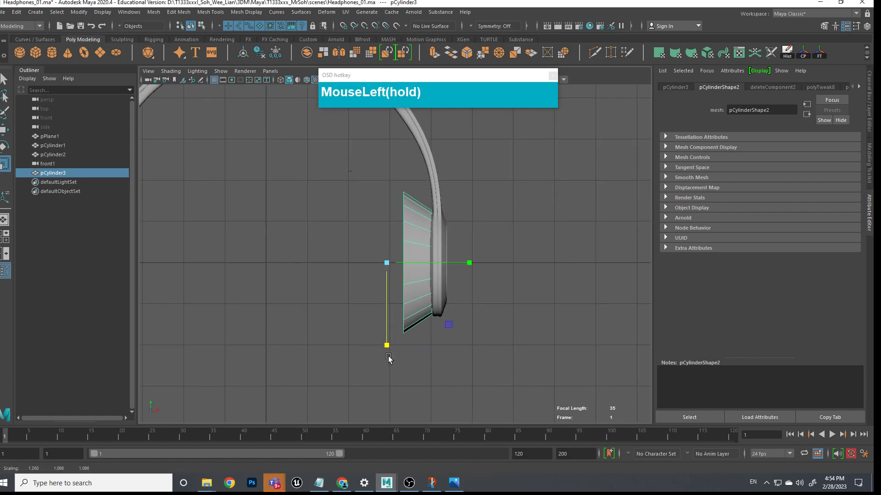
drag(472, 264, 471, 263)
key(w)
alt+drag(475, 277, 457, 252)
key(space)
Fill the open narrow end of the cylinder by closing its border edge loop
alt+drag(463, 253, 419, 260)
scroll(427, 262, up, 3)
mouse_move(430, 266)
alt+middle_down()
mouse_move(440, 269)
mouse_move(437, 262)
alt+middle_up()
alt+drag(417, 218, 443, 219)
right_drag(443, 218, 436, 217)
double_click(435, 207)
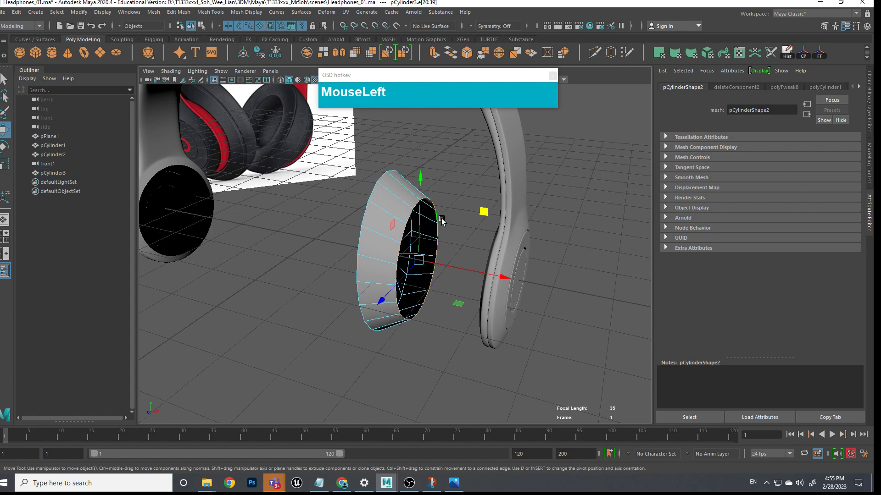
shift+right_drag(440, 221, 428, 340)
Circularize the new cap face on the cylinder's narrow end
right_drag(426, 230, 430, 256)
click(428, 241)
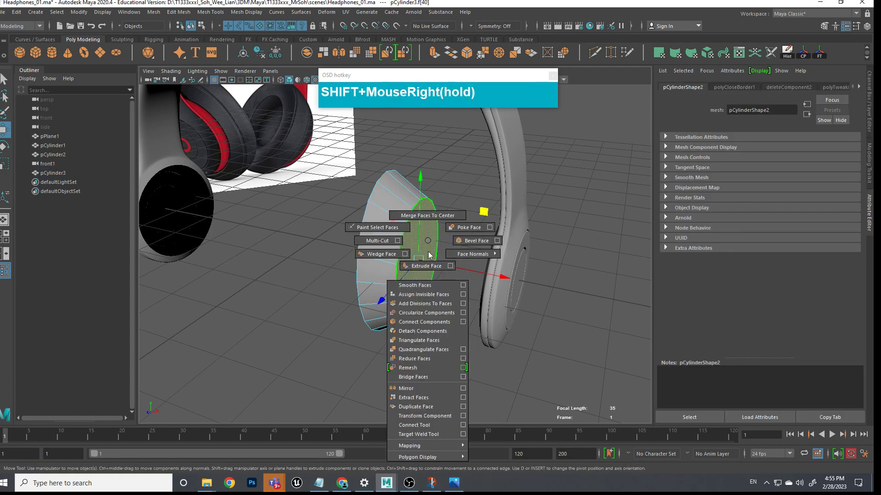
shift+right_drag(423, 304, 423, 304)
alt+drag(422, 305, 490, 277)
key(e)
key(r)
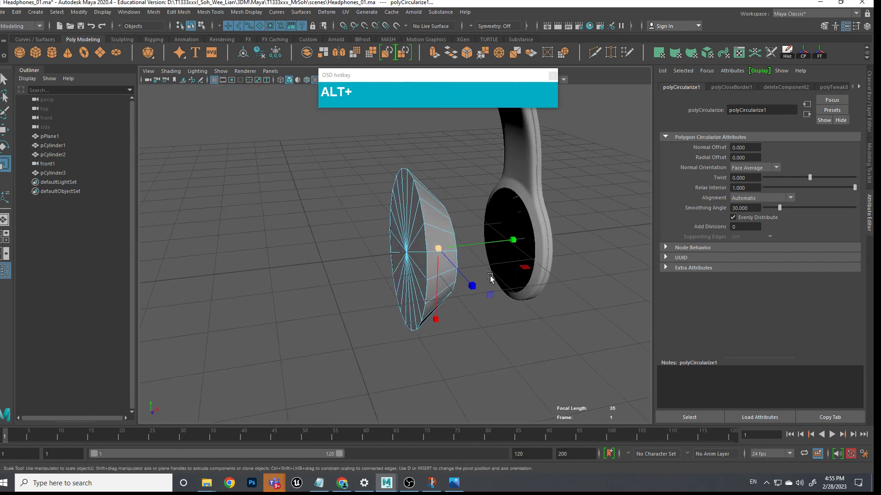
Move the whole cylinder towards the ear cup in object mode
alt+drag(509, 231, 417, 215)
right_click(417, 216)
right_drag(469, 202, 421, 216)
click(430, 228)
key(w)
drag(450, 253, 468, 227)
Scale the cap face on the cylinder's narrow end and return to object mode
right_drag(467, 223, 475, 252)
click(494, 255)
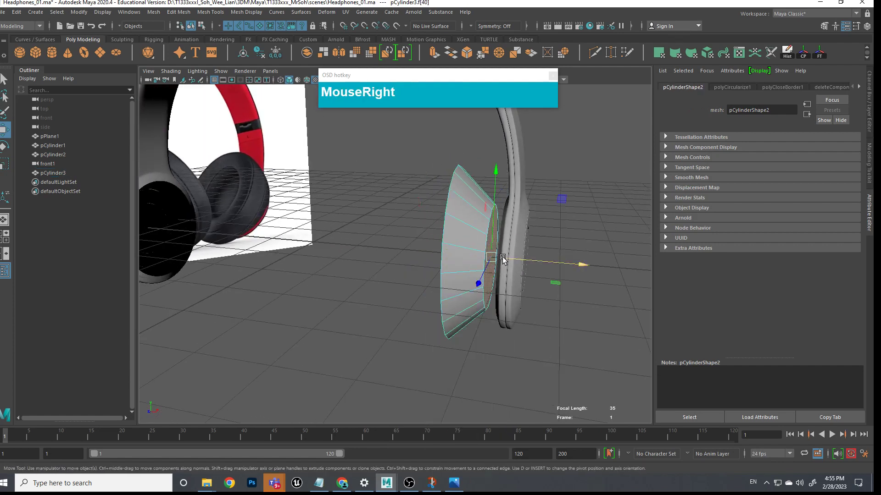
key(r)
drag(492, 257, 498, 261)
right_drag(455, 242, 477, 249)
click(474, 246)
key(w)
mouse_move(498, 262)
alt+mouse_down()
mouse_move(542, 246)
mouse_move(505, 268)
alt+mouse_up()
Scale the narrow-end cap face down to about 0.96 within its plane, and delete that face
right_drag(477, 236, 474, 253)
click(478, 238)
key(e)
key(r)
drag(486, 260, 577, 265)
key(w)
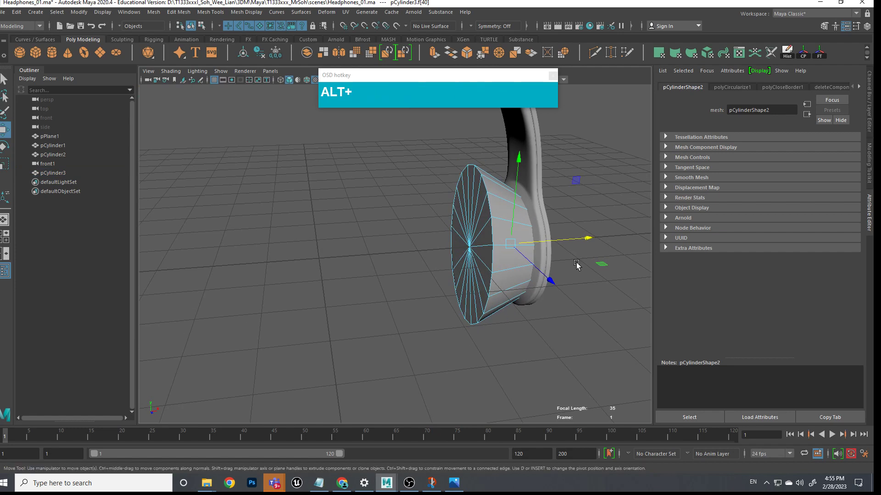
key(r)
drag(509, 244, 510, 247)
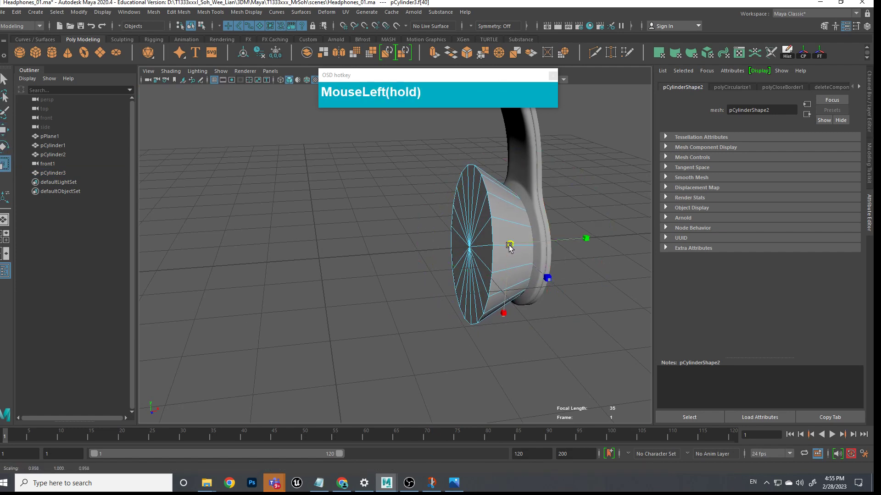
drag(540, 210, 454, 486)
key(Delete)
Examine the ear cushion's shape in the reference photos and compare it with the flared cylinder beside the ear cup
click(453, 483)
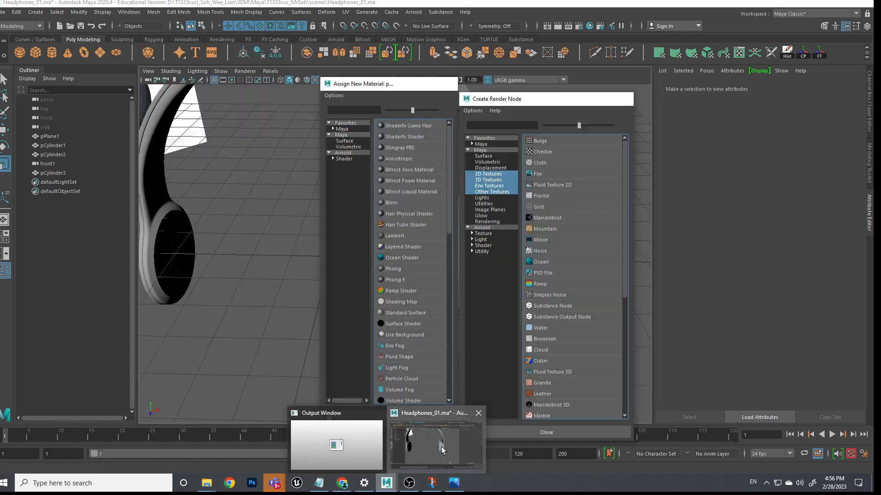
click(429, 440)
mouse_move(346, 305)
alt+mouse_down()
mouse_move(356, 277)
mouse_move(448, 308)
mouse_move(359, 294)
alt+mouse_up()
scroll(431, 303, up, 5)
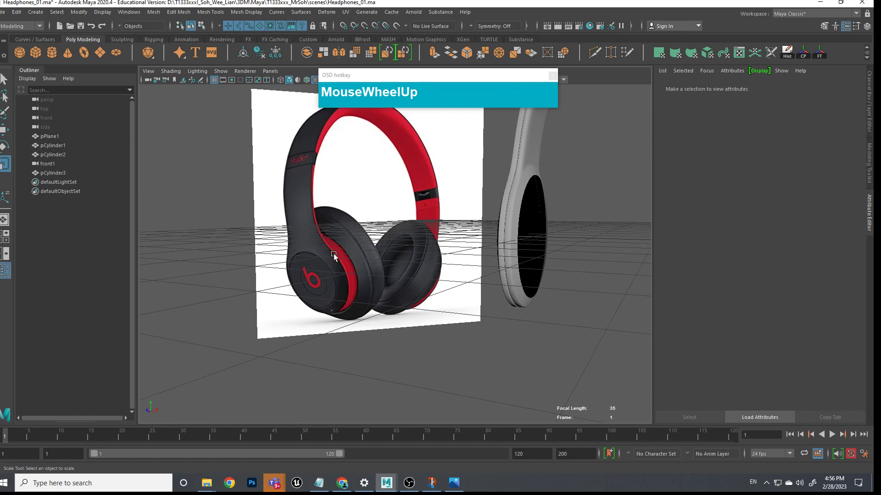
scroll(521, 279, down, 3)
alt+drag(521, 279, 445, 311)
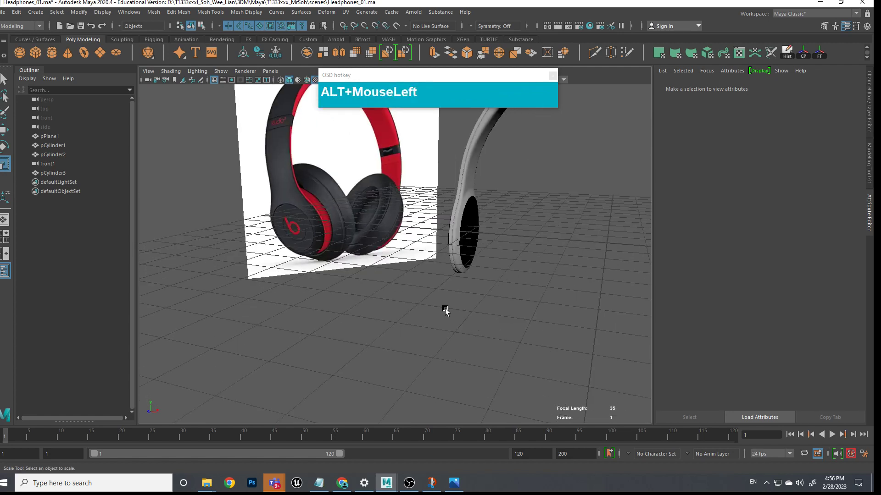
alt+drag(592, 253, 576, 267)
scroll(582, 267, up, 2)
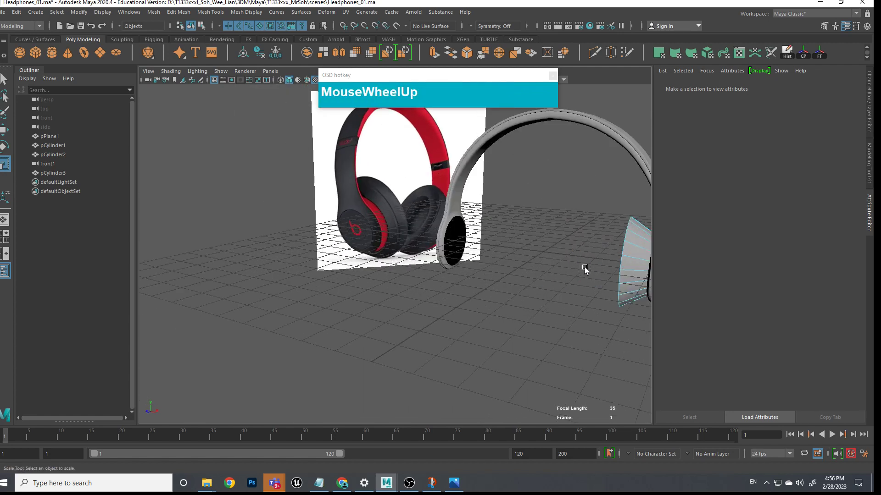
alt+middle_drag(585, 267, 457, 247)
alt+drag(456, 247, 488, 257)
Move the flared cylinder inward, away from the ear cup, in object mode
right_drag(487, 257, 523, 216)
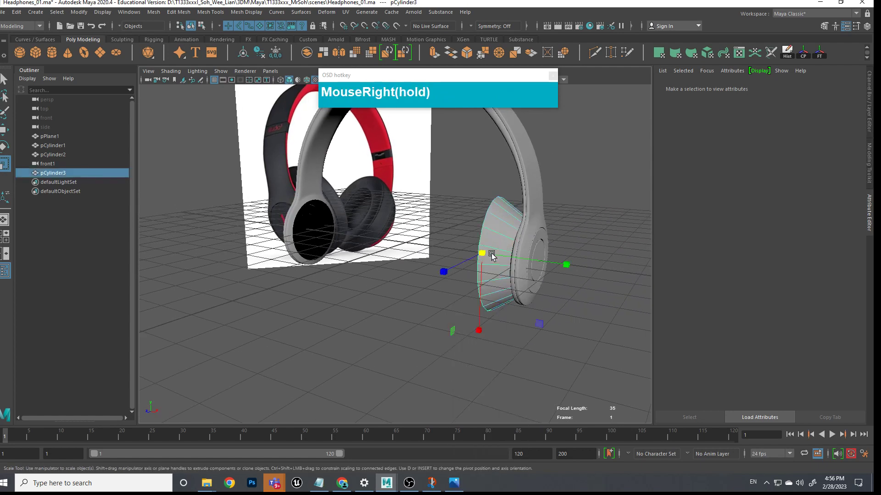
click(523, 265)
key(w)
drag(549, 265, 540, 265)
alt+middle_drag(539, 266, 441, 270)
alt+drag(440, 270, 438, 275)
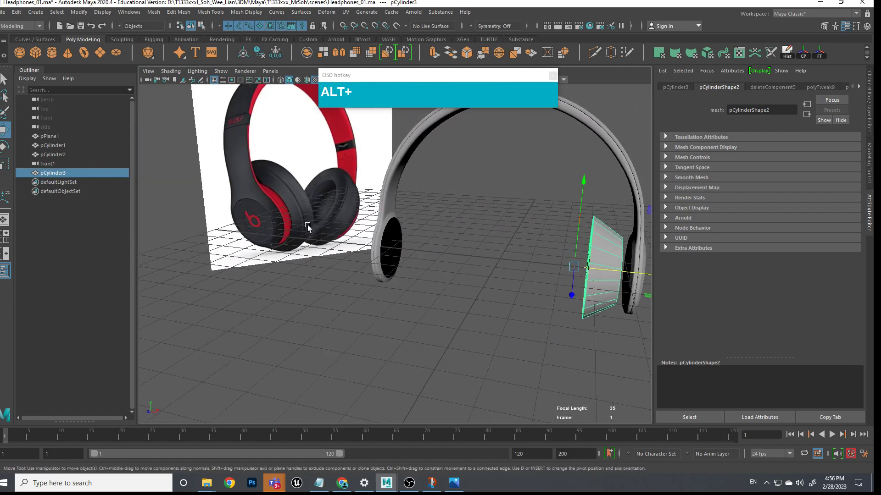
scroll(285, 182, up, 3)
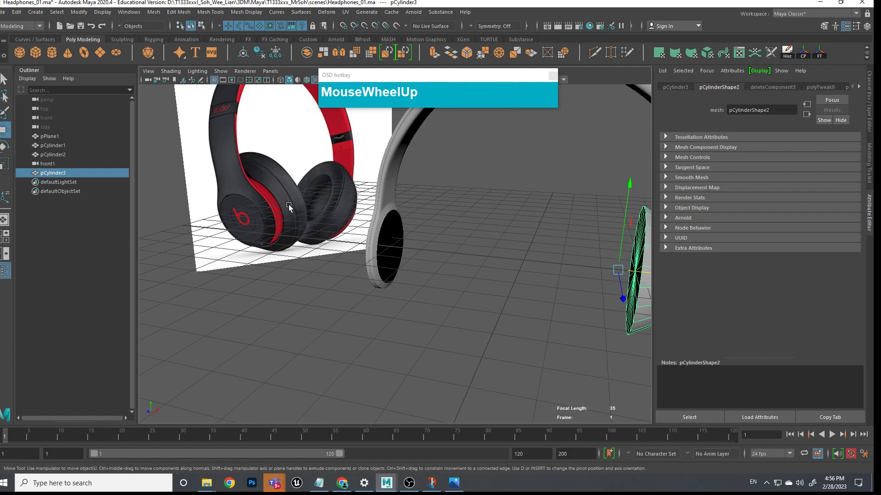
alt+middle_drag(290, 204, 479, 238)
Select the edge loop around the ear cup's inner opening on the headband mesh and scale it
click(480, 238)
right_click(486, 230)
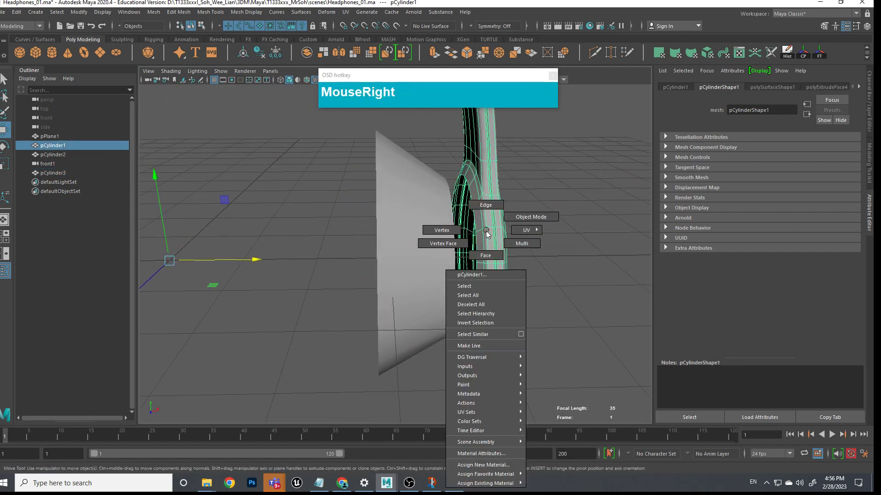
right_drag(486, 234, 485, 215)
click(474, 221)
alt+drag(475, 222, 508, 260)
key(r)
drag(449, 260, 449, 261)
Move the flared cylinder closer to the ear cup's inner side
click(410, 248)
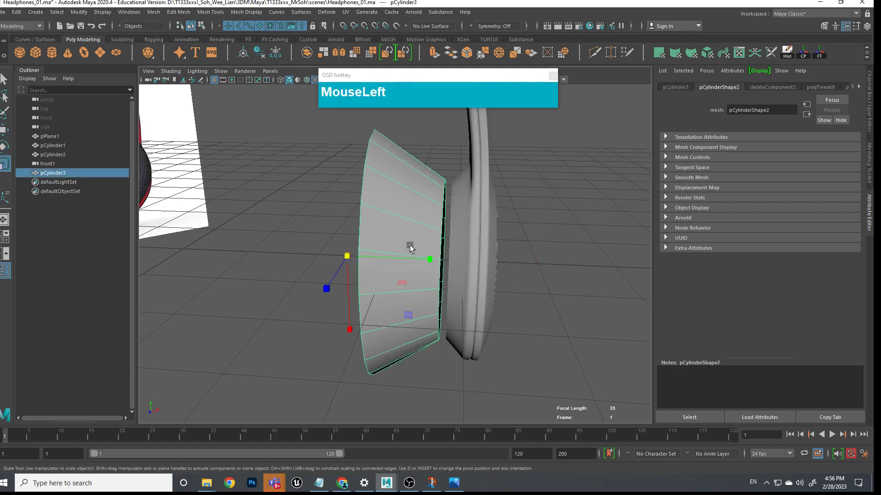
key(w)
mouse_move(430, 258)
mouse_down()
mouse_move(442, 259)
mouse_move(317, 171)
mouse_move(440, 252)
mouse_up()
alt+scroll(442, 259, down, 2)
scroll(439, 244, up, 2)
Scale the edge loop around the cylinder's open narrow end to fit the ear cup
right_drag(449, 247, 448, 205)
click(455, 208)
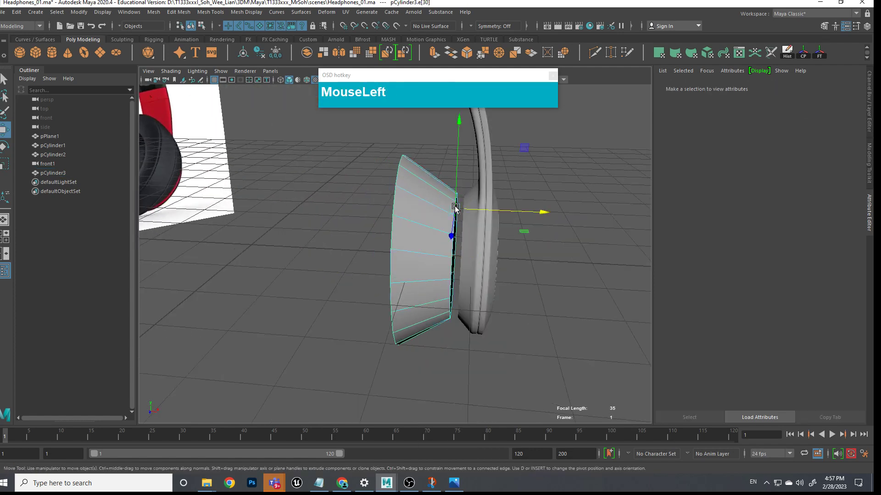
key(r)
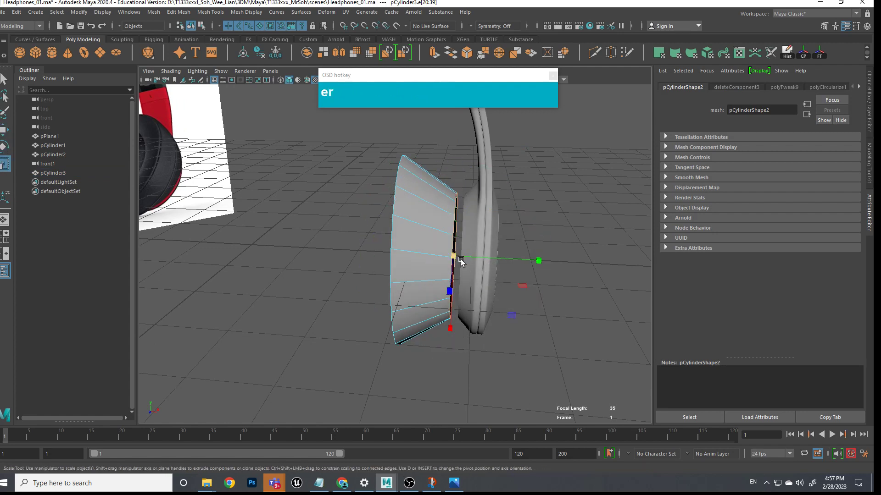
drag(461, 260, 457, 256)
Move the whole cylinder up against the ear cup in object mode
right_drag(401, 234, 420, 236)
key(w)
drag(426, 256, 205, 189)
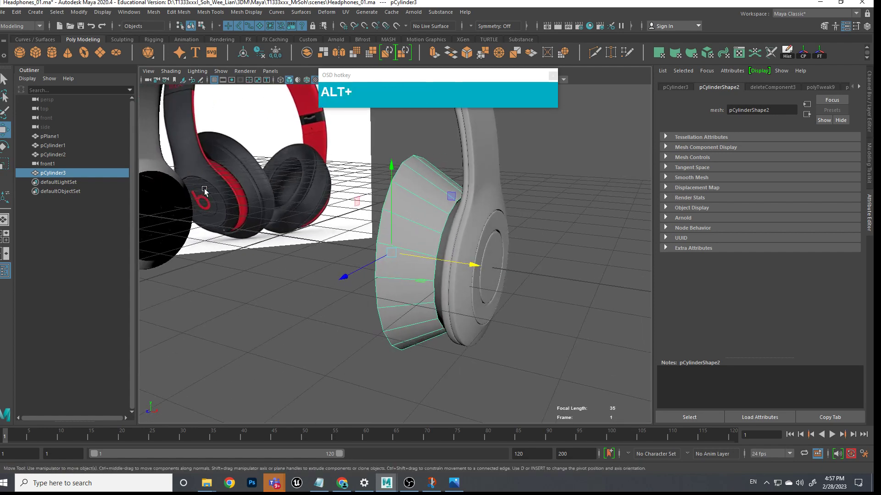
alt+drag(301, 222, 403, 224)
alt+middle_drag(404, 224, 400, 222)
alt+drag(401, 222, 535, 229)
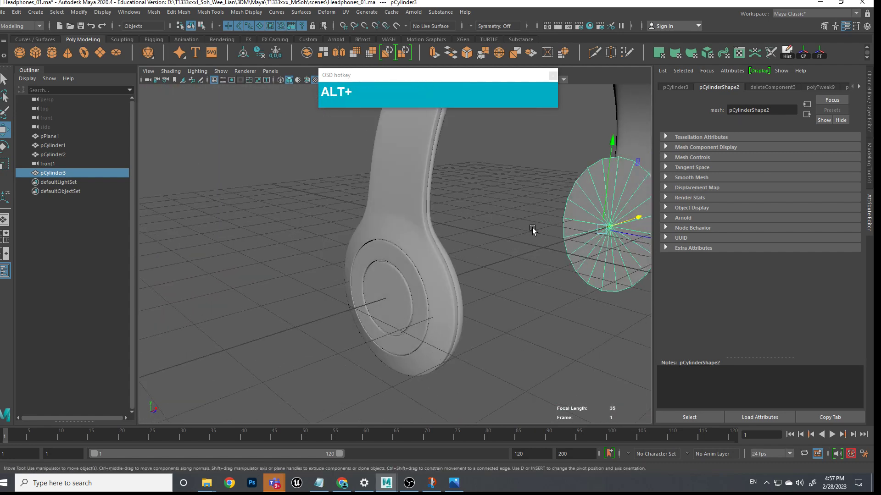
Extrude all cap faces on the cylinder's wide end and move them inward, away from the ear cup
scroll(500, 228, up, 4)
alt+middle_drag(499, 228, 478, 231)
right_drag(477, 230, 416, 231)
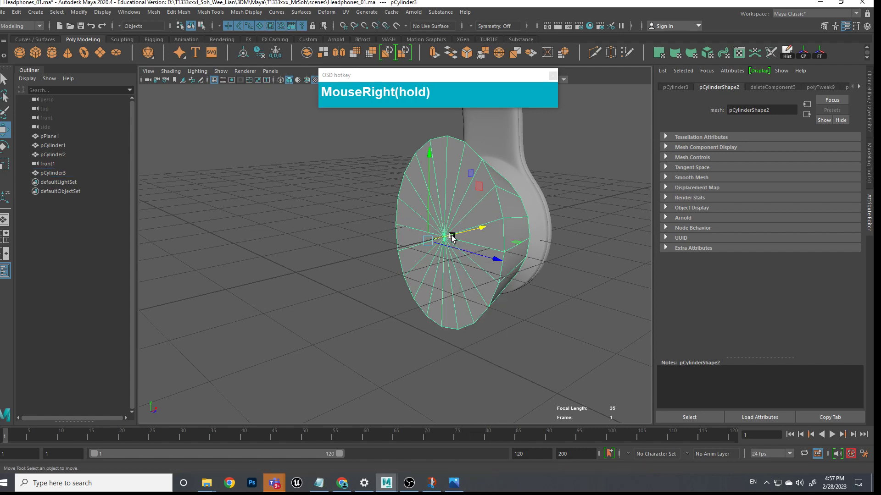
click(454, 248)
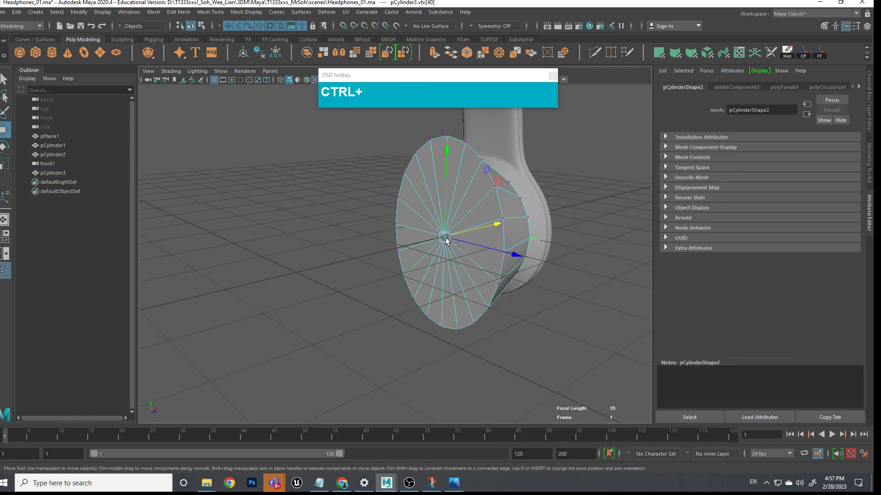
ctrl+right_click(445, 238)
ctrl+right_drag(451, 265, 456, 225)
alt+drag(477, 275, 503, 294)
key(w)
drag(550, 232, 494, 251)
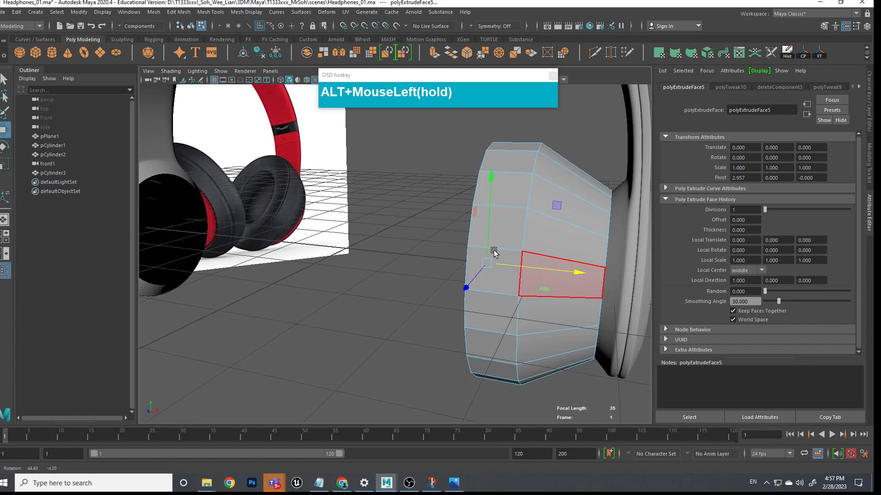
drag(569, 274, 452, 266)
Select the ring of side faces around the extruded section and scale it
right_drag(445, 236, 442, 253)
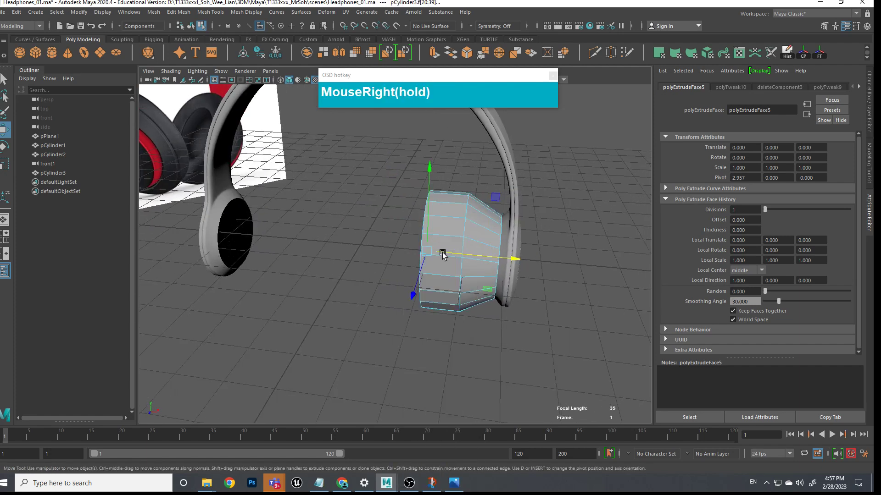
shift+double_click(451, 227)
key(shift+r)
mouse_move(464, 266)
alt+mouse_down()
mouse_move(440, 305)
mouse_move(389, 306)
mouse_move(549, 295)
mouse_move(424, 275)
mouse_move(472, 280)
mouse_move(490, 256)
mouse_move(459, 257)
alt+mouse_up()
scroll(458, 257, up, 2)
alt+scroll(450, 248, up, 2)
alt+middle_drag(449, 247, 441, 203)
Bevel the edge loops on both sides of the extruded band with a fraction of 0.2 and 3 segments
right_click(440, 204)
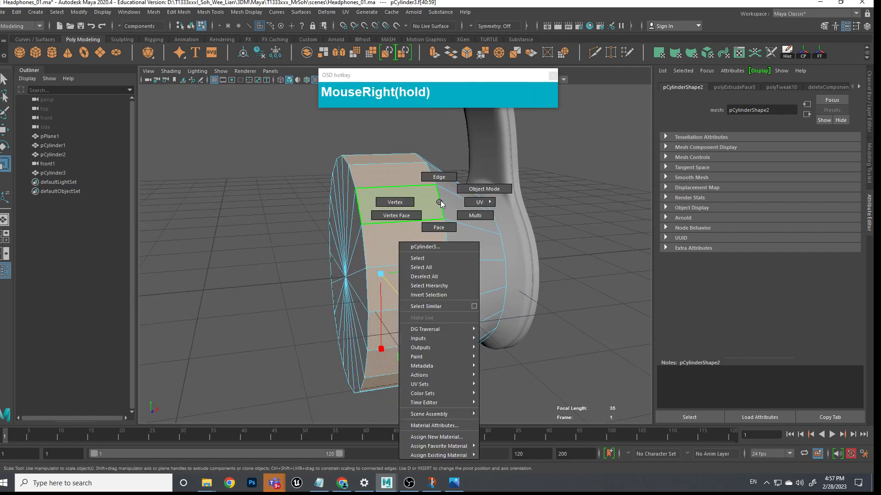
right_drag(440, 203, 439, 178)
click(440, 200)
shift+right_drag(359, 205, 407, 204)
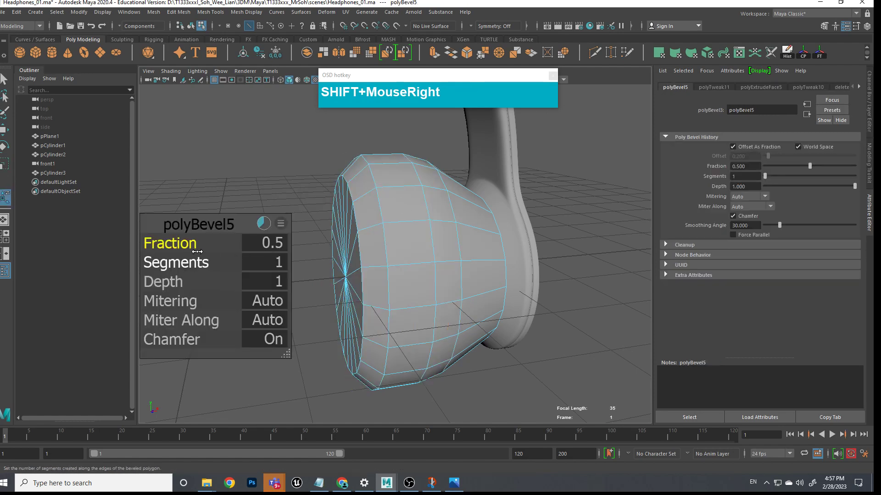
drag(182, 264, 252, 258)
drag(176, 243, 168, 248)
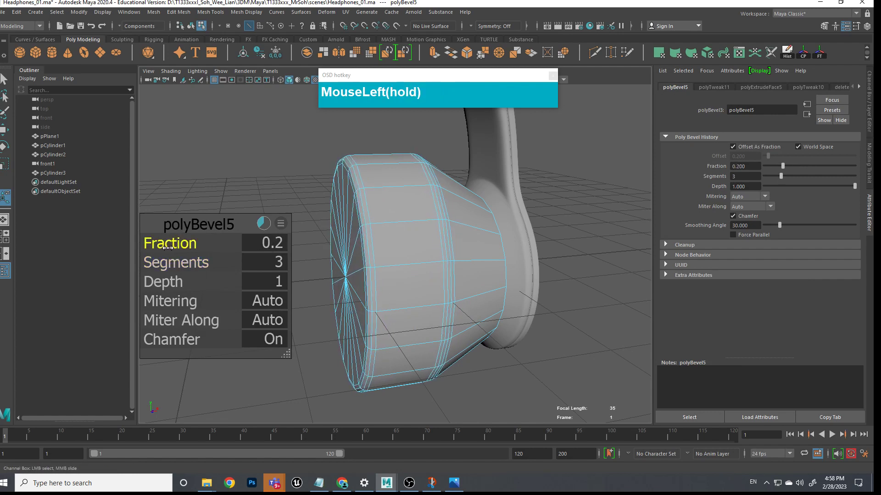
Select all cap faces on the cushion's open side and extrude them inward with an offset of 0.51
drag(523, 422, 360, 281)
alt+middle_drag(360, 282, 381, 223)
right_drag(381, 223, 333, 225)
click(368, 253)
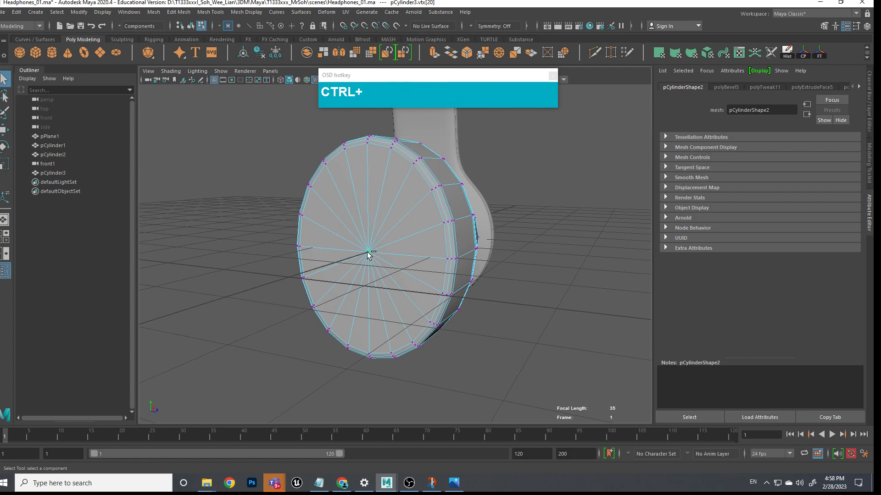
ctrl+right_drag(368, 254, 371, 301)
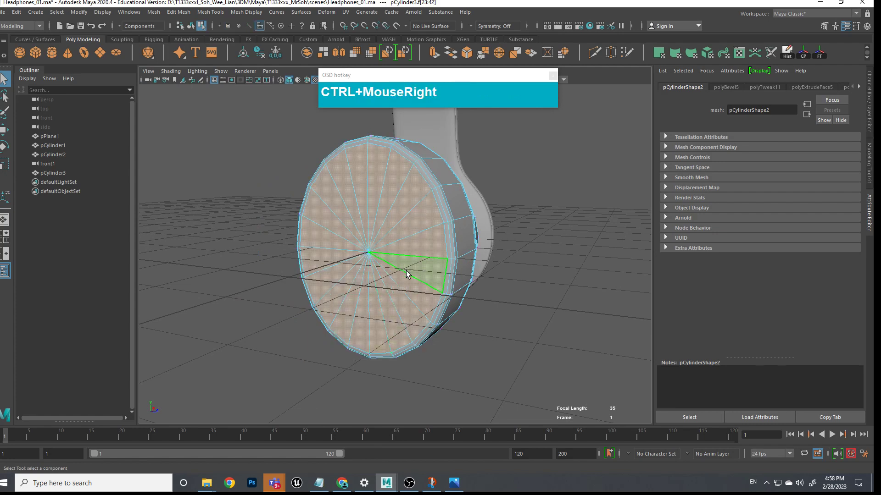
shift+right_drag(415, 232, 416, 258)
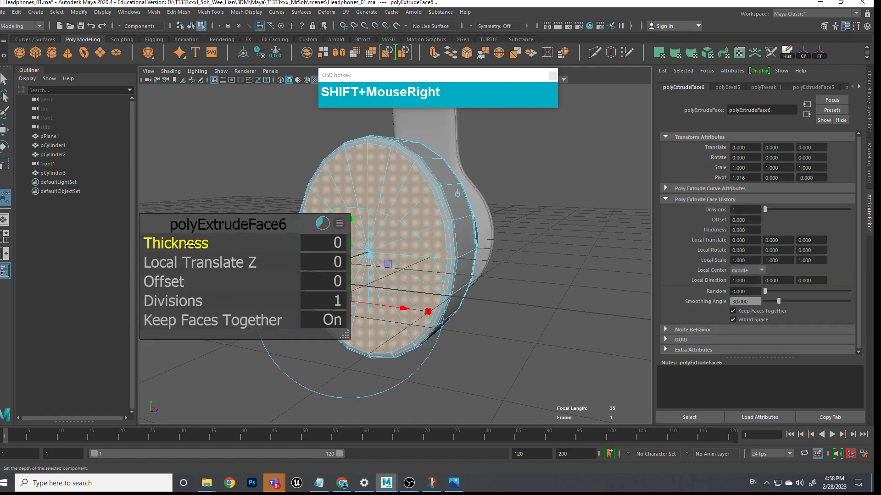
drag(197, 281, 199, 281)
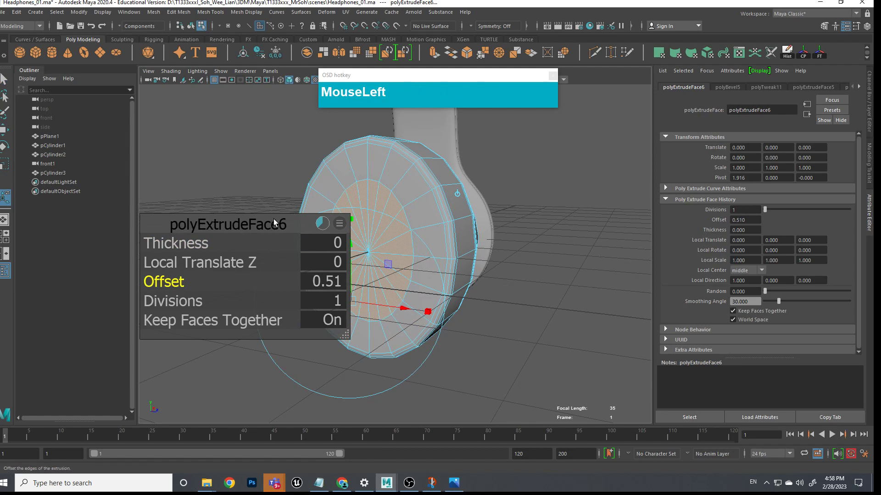
drag(274, 219, 257, 217)
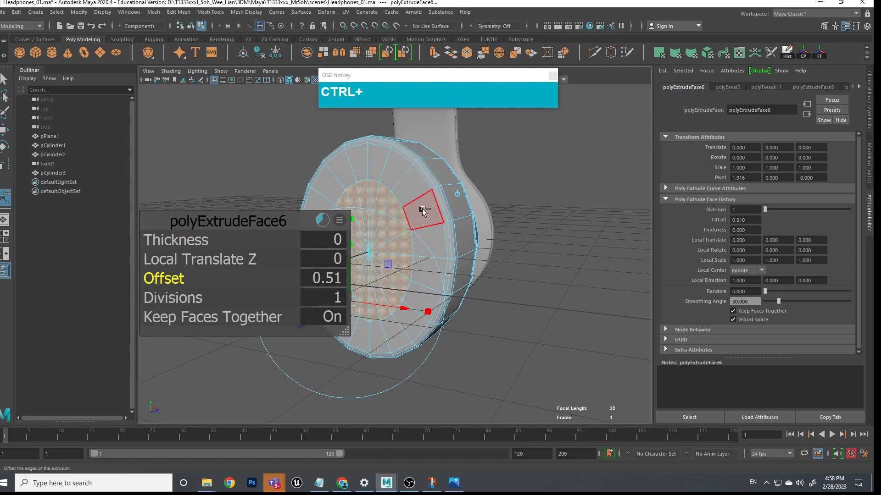
Extrude the inner cap faces again and push them into the cushion to form the ear recess
key(ctrl+e)
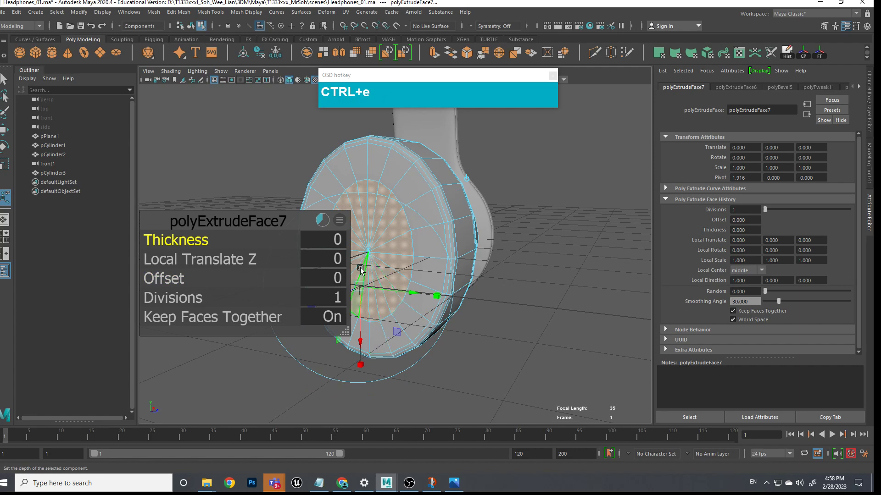
drag(263, 220, 260, 113)
drag(327, 300, 357, 289)
click(601, 258)
scroll(532, 260, down, 2)
alt+drag(532, 260, 484, 301)
In the front view, select all cushion vertices except the narrow end's and move them slightly toward the ear cup
key(space)
scroll(468, 302, down, 4)
scroll(437, 275, up, 2)
alt+middle_drag(390, 249, 434, 268)
right_drag(434, 265, 396, 231)
drag(394, 223, 446, 377)
drag(362, 191, 412, 338)
key(4)
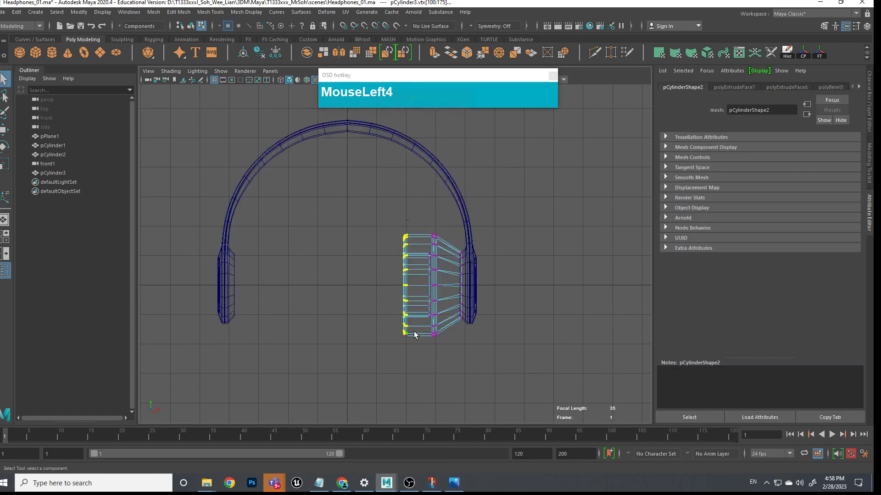
drag(388, 204, 450, 379)
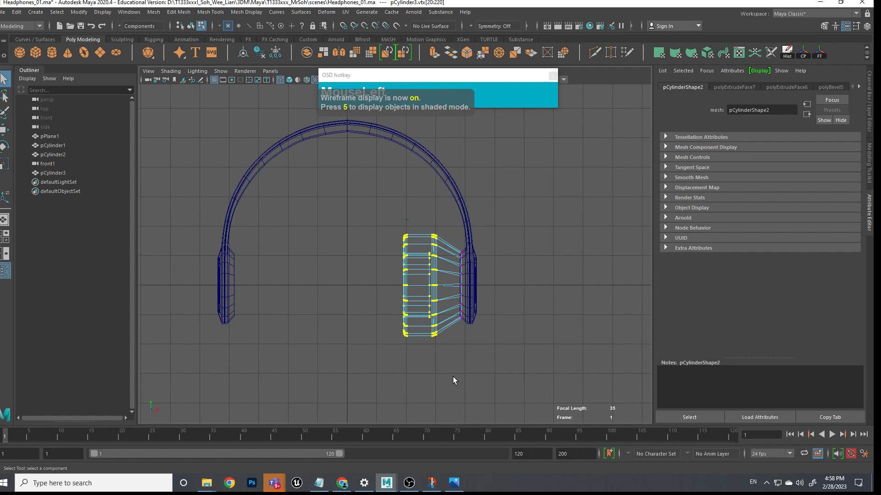
key(w)
drag(481, 288, 488, 288)
key(space)
mouse_move(495, 351)
mouse_down()
mouse_move(498, 330)
mouse_move(486, 346)
mouse_move(511, 361)
mouse_up()
key(alt+6)
alt+scroll(523, 356, up, 5)
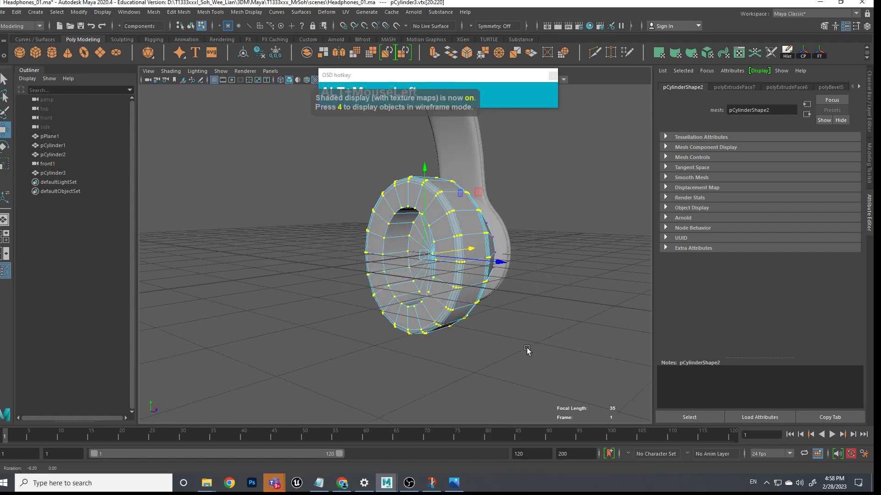
Bevel the front and back edge loops of the ear recess with a fraction of 0.12 and 3 segments
right_drag(401, 191, 402, 154)
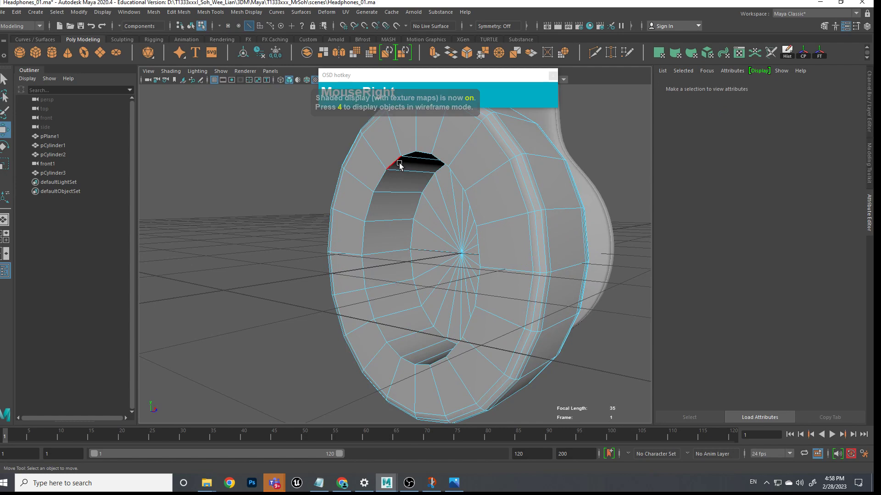
double_click(394, 165)
shift+click(426, 185)
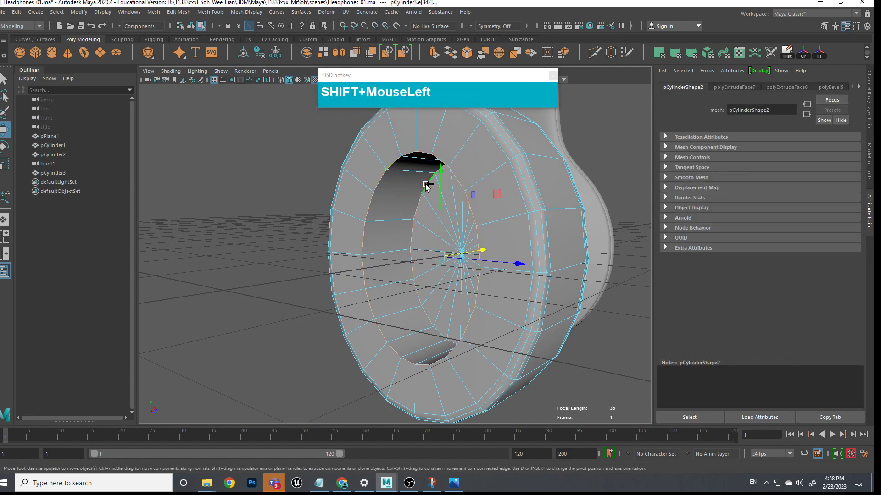
shift+right_drag(426, 188, 473, 191)
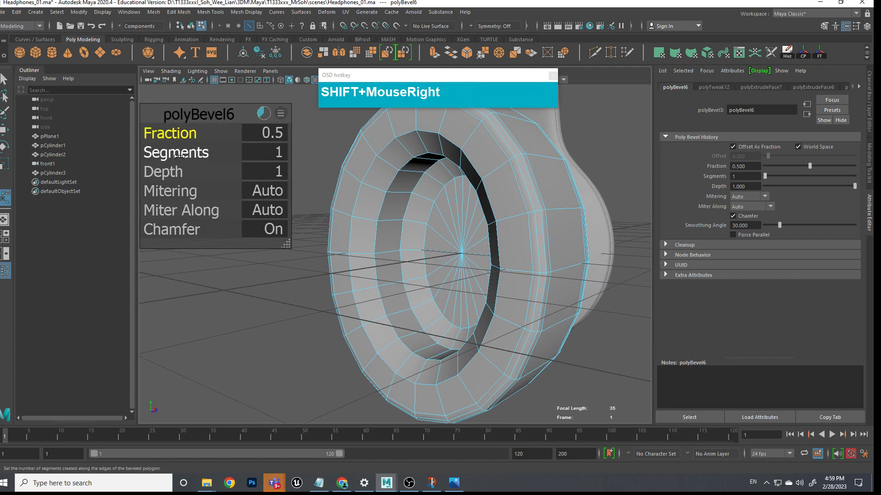
drag(202, 154, 209, 154)
drag(181, 133, 197, 154)
click(163, 154)
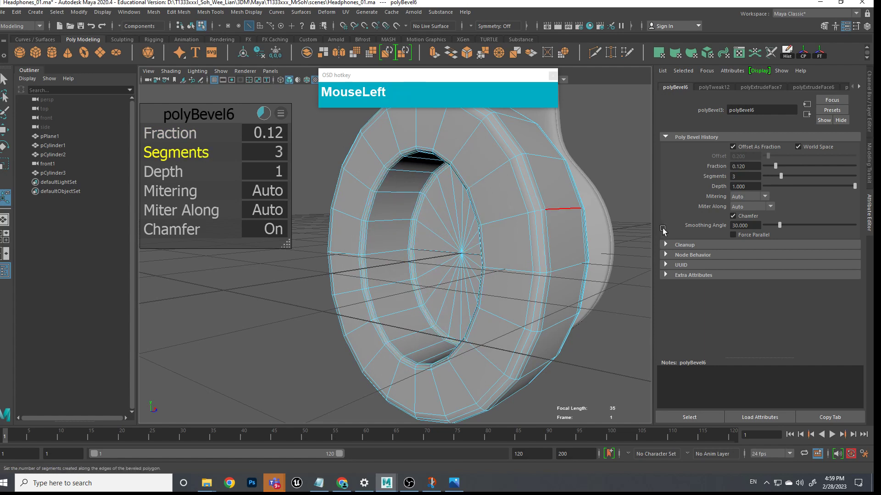
click(624, 192)
Examine the cushion's outer shape beside the reference photo in object mode
alt+drag(624, 193, 520, 227)
right_drag(513, 185, 561, 170)
click(593, 148)
scroll(585, 178, down, 3)
alt+drag(585, 178, 507, 186)
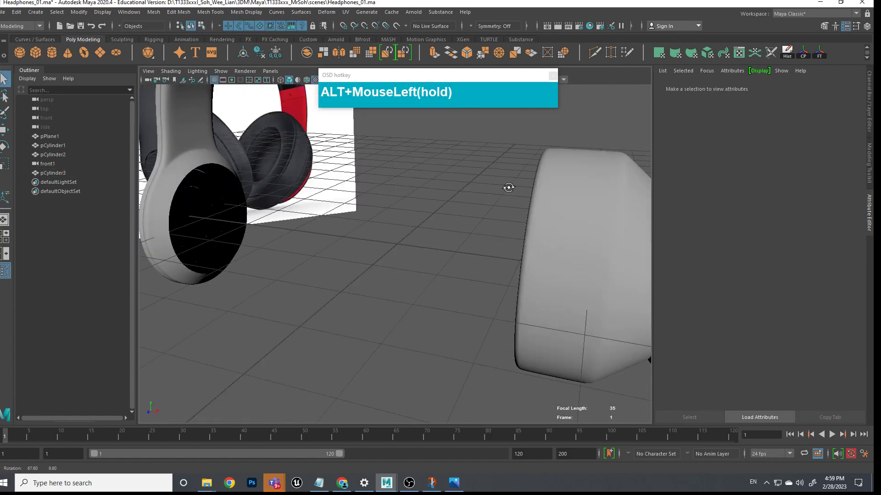
scroll(492, 210, down, 5)
alt+middle_drag(491, 211, 611, 216)
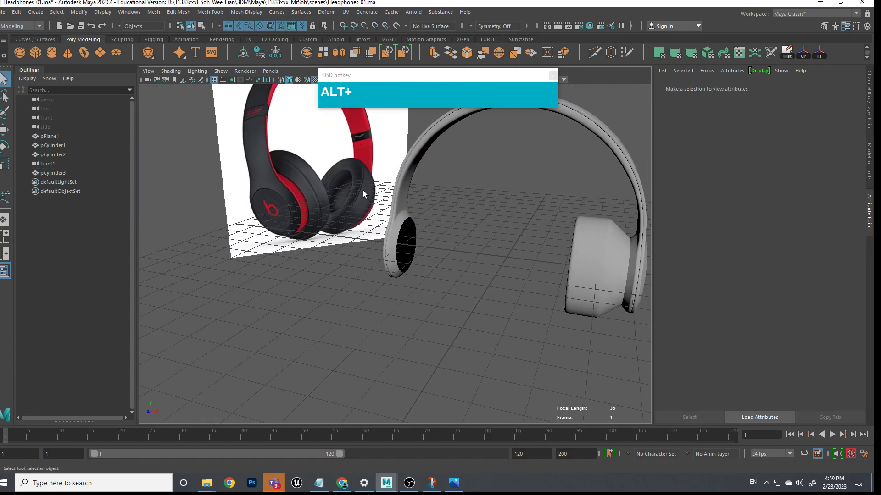
alt+drag(569, 285, 584, 272)
alt+drag(643, 272, 580, 275)
alt+middle_drag(581, 275, 432, 278)
Slide the bevel edge loops where the cushion's side meets its taper closer together with the Slide Edge tool
click(400, 222)
scroll(406, 230, up, 3)
scroll(442, 264, up, 2)
alt+drag(443, 264, 458, 261)
alt+middle_drag(458, 262, 513, 266)
mouse_move(514, 265)
alt+mouse_down()
mouse_move(551, 270)
mouse_move(491, 257)
mouse_move(512, 266)
alt+mouse_up()
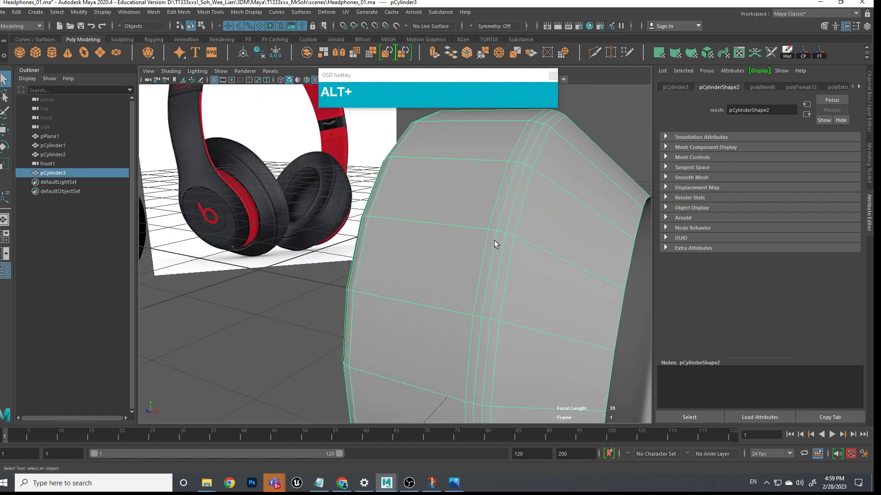
right_drag(502, 229, 504, 209)
click(504, 246)
scroll(509, 248, up, 2)
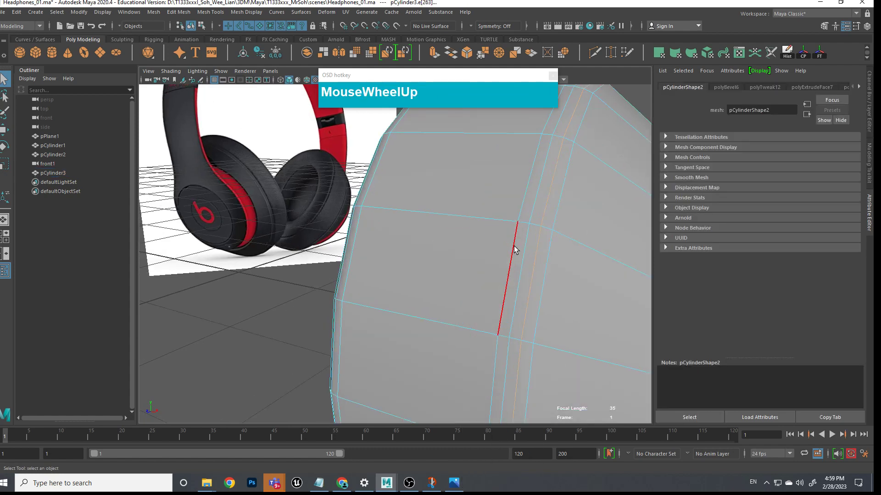
click(549, 255)
shift+right_drag(555, 251, 540, 324)
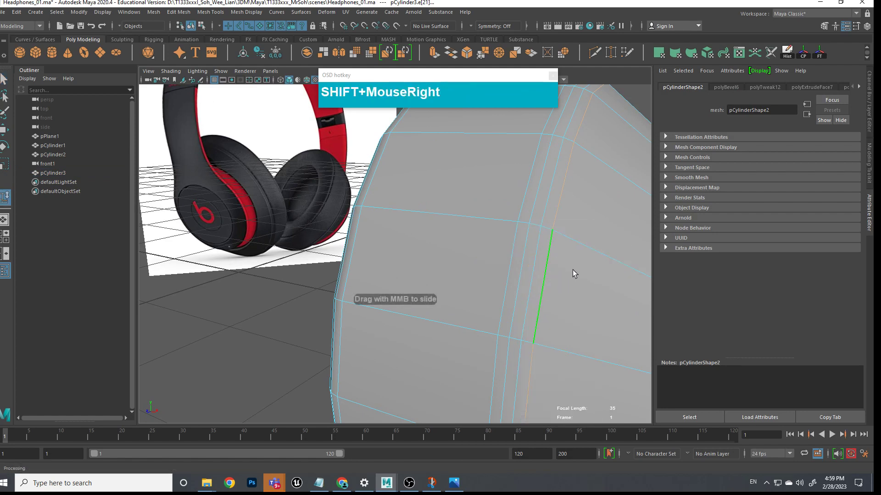
mouse_move(562, 271)
middle_down()
mouse_move(600, 277)
mouse_move(520, 248)
mouse_move(550, 246)
mouse_move(509, 246)
mouse_move(541, 249)
mouse_move(514, 250)
mouse_move(564, 265)
middle_up()
click(516, 244)
click(529, 244)
click(519, 245)
click(544, 256)
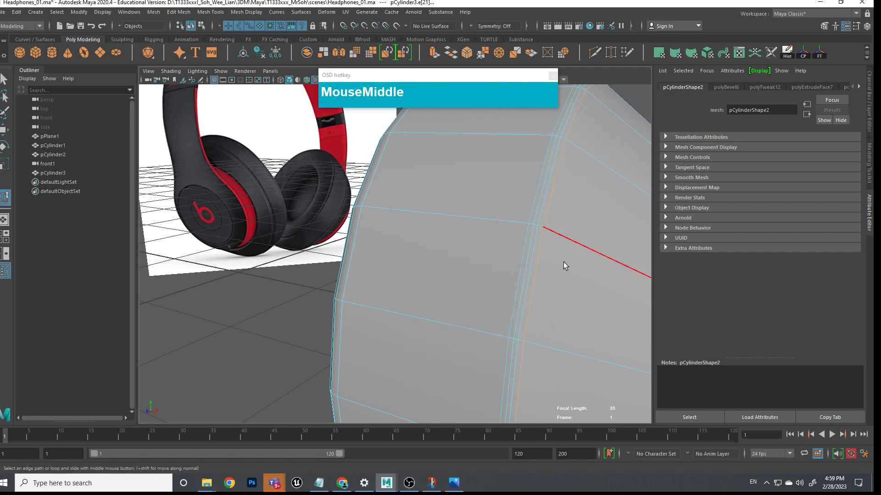
Turn on smooth mesh preview for the cushion and return to object mode with nothing selected
key(3)
scroll(303, 303, down, 5)
alt+drag(310, 310, 397, 267)
right_drag(441, 219, 379, 165)
click(378, 165)
alt+drag(416, 215, 399, 282)
scroll(411, 277, up, 5)
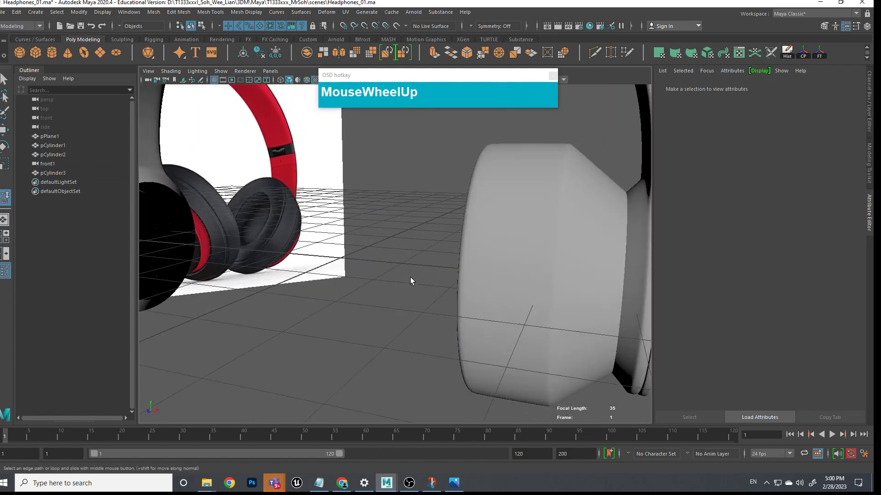
Magnify the reference photo and trace the rounded profile of the ear pad's rim with short red strokes
key(ctrl+1)
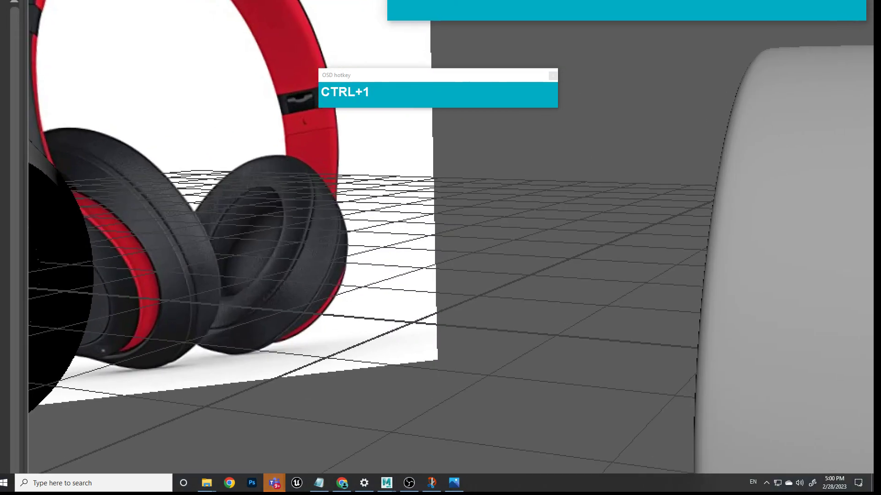
scroll(412, 115, up, 1)
click(412, 114)
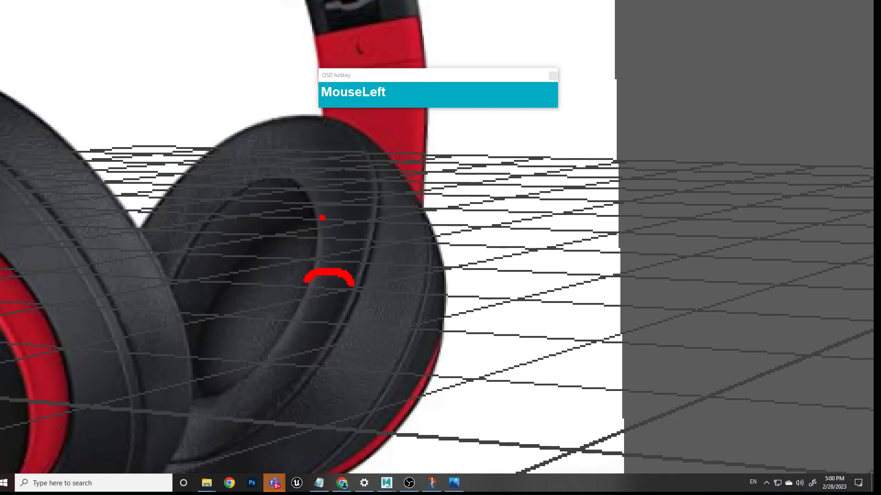
drag(308, 229, 366, 210)
drag(291, 171, 316, 127)
drag(238, 123, 220, 183)
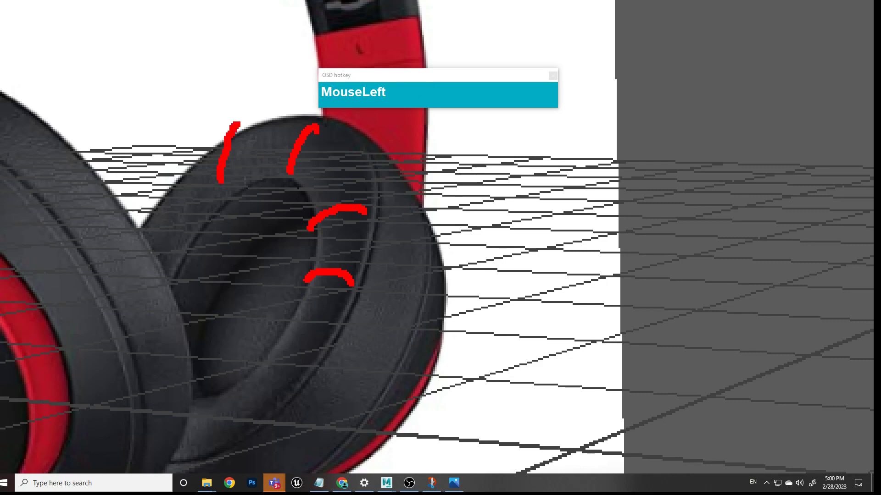
key(Escape)
Show the cushion unsmoothed and insert an edge loop around the middle of its flat front rim with Multi-Cut
alt+drag(464, 224, 484, 207)
alt+middle_drag(484, 206, 444, 186)
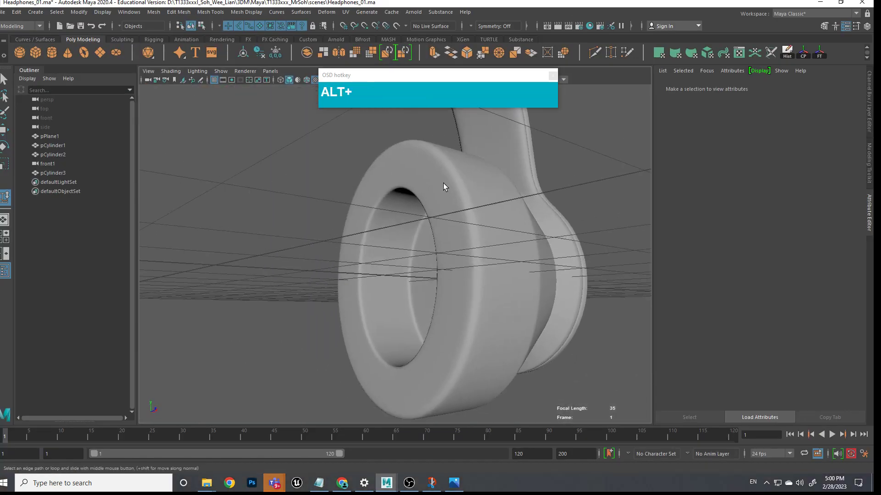
click(444, 185)
key(1)
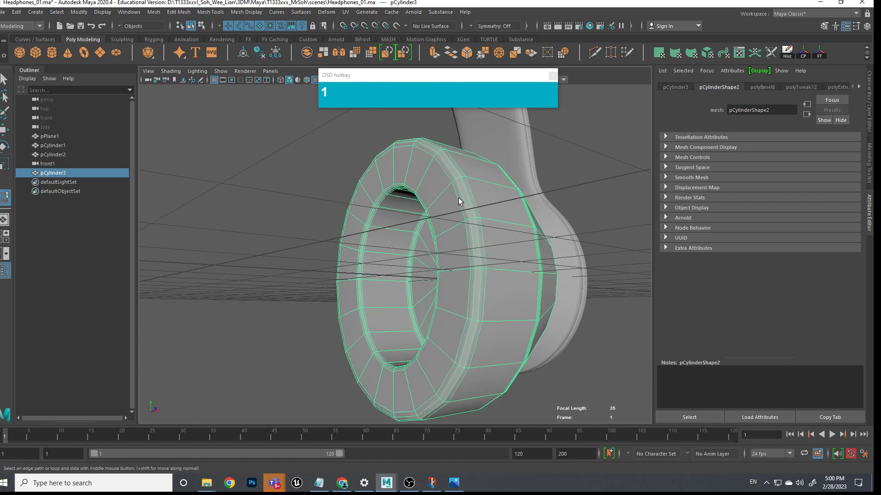
key(alt+s)
click(460, 199)
alt+drag(460, 199, 399, 204)
alt+middle_drag(399, 203, 394, 183)
right_drag(395, 184, 395, 159)
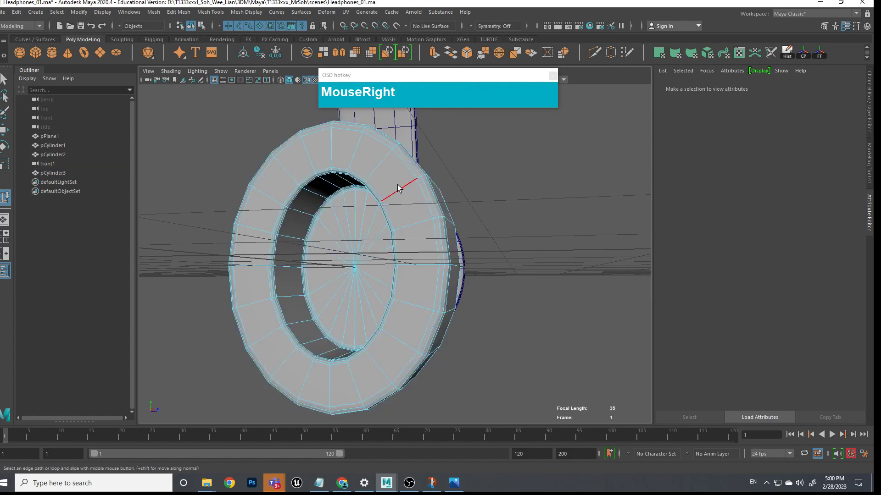
mouse_move(401, 195)
shift+right_down()
mouse_move(386, 192)
mouse_move(393, 191)
shift+right_up()
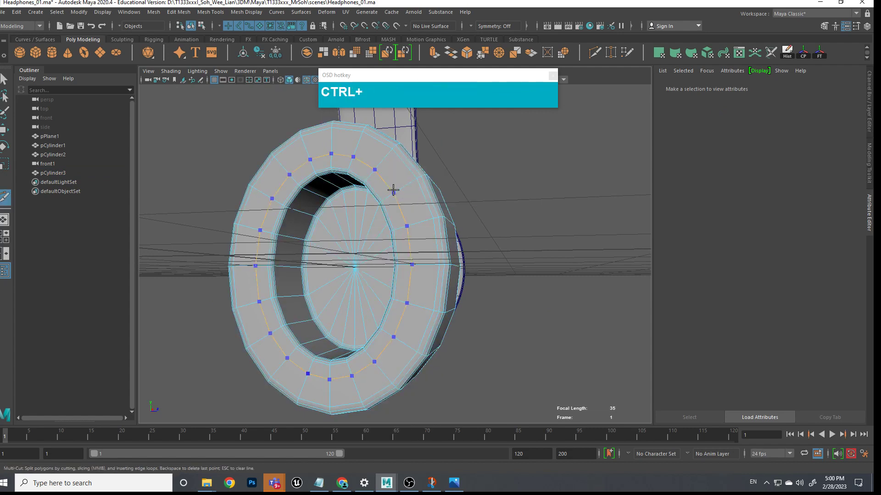
ctrl+click(394, 186)
Move the rim's new edge loop to round the cushion's front, and preview the cushion smoothed in object mode
alt+drag(493, 222, 445, 234)
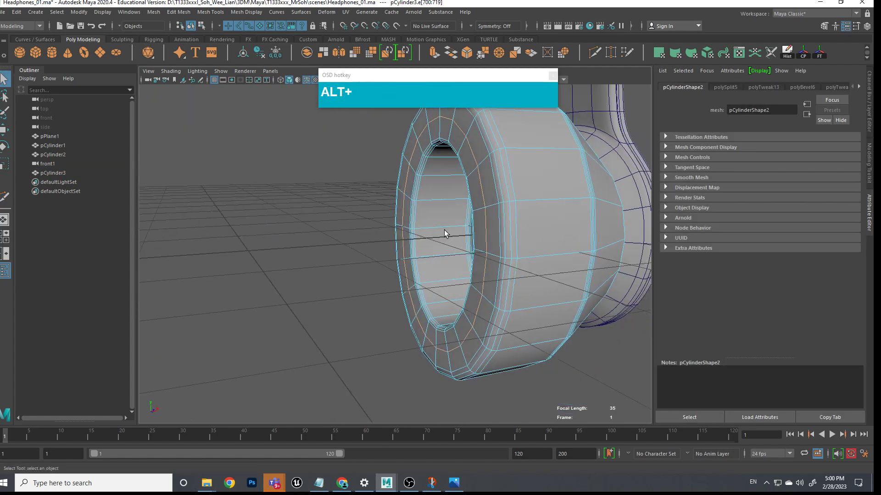
key(w)
alt+middle_drag(445, 229, 441, 241)
drag(456, 248, 500, 246)
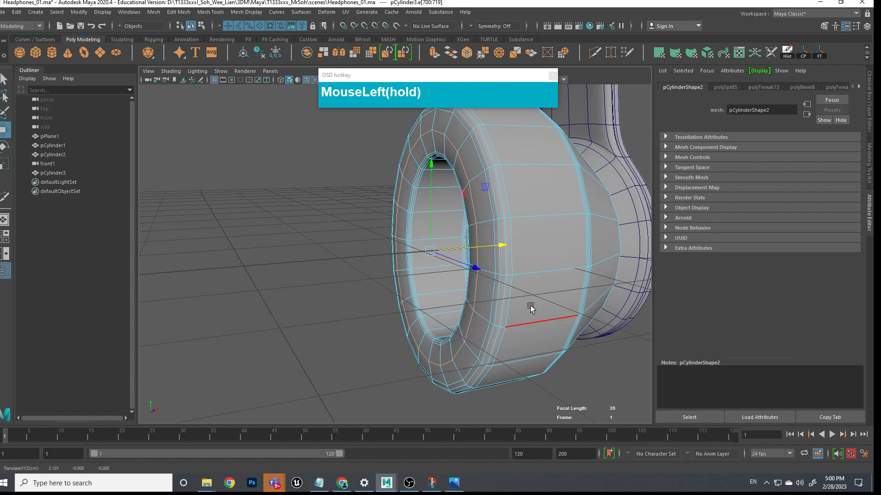
click(528, 270)
key(3)
click(516, 195)
right_drag(519, 204, 565, 195)
click(390, 187)
Examine the cushion's proportions against the whole headband and the reference photo
scroll(384, 212, down, 2)
alt+drag(344, 220, 264, 208)
key(alt+5)
alt+drag(351, 215, 173, 208)
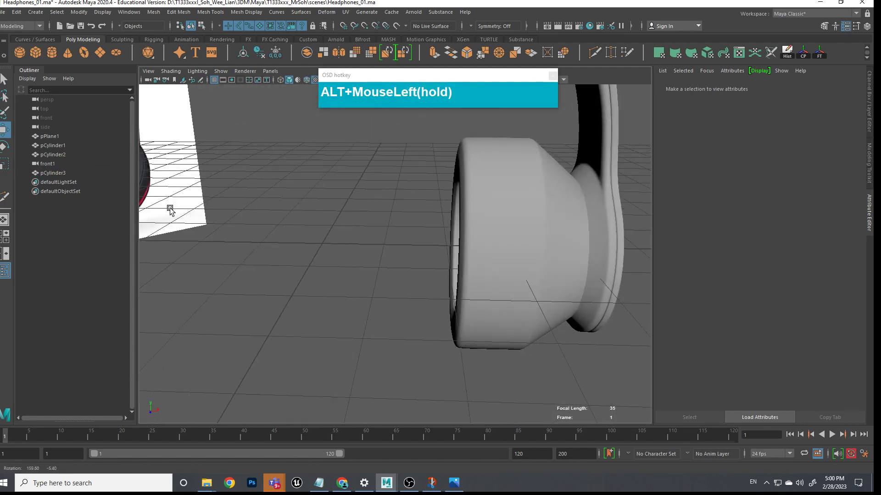
alt+scroll(340, 222, down, 3)
alt+drag(340, 222, 379, 266)
alt+scroll(379, 265, up, 2)
alt+middle_drag(380, 266, 374, 304)
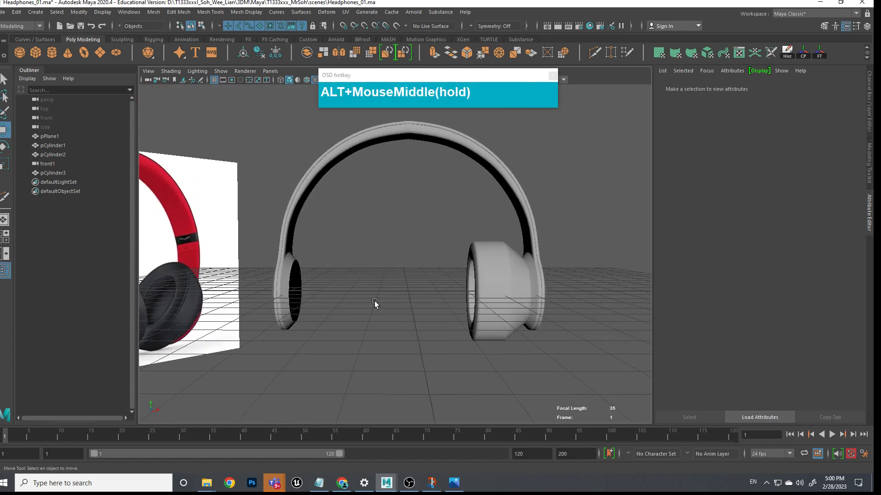
alt+middle_drag(464, 296, 376, 298)
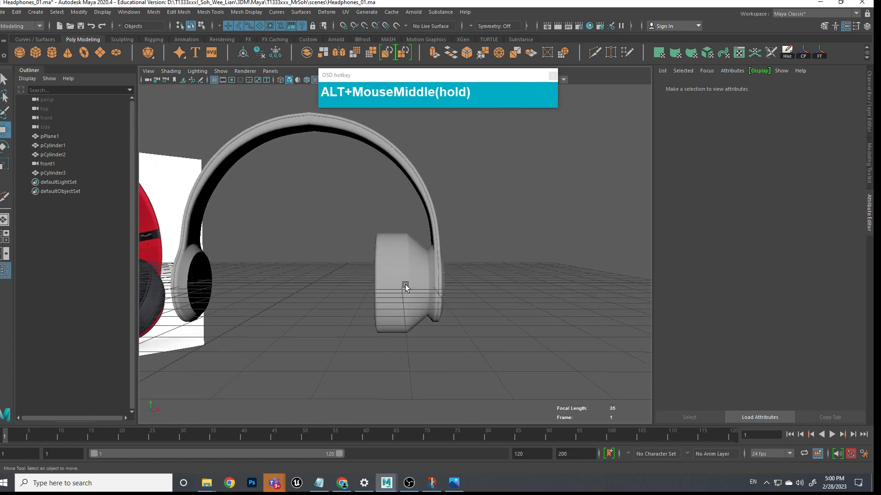
click(452, 355)
alt+middle_drag(452, 356, 483, 284)
alt+drag(482, 283, 525, 299)
Combine the cushion and its headband half into one mesh, and duplicate it mirrored with an X scale of -1
click(480, 223)
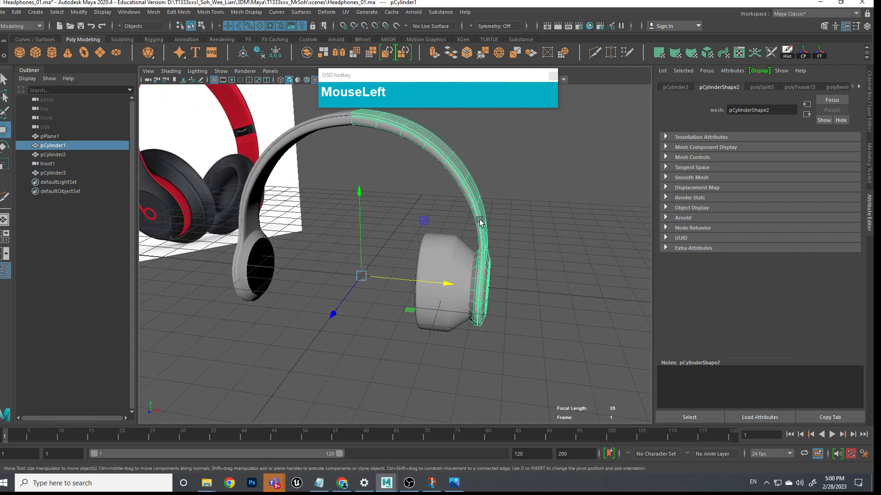
click(433, 270)
click(440, 273)
click(442, 260)
shift+click(479, 225)
shift+click(454, 257)
click(154, 12)
click(167, 44)
alt+drag(399, 237, 351, 263)
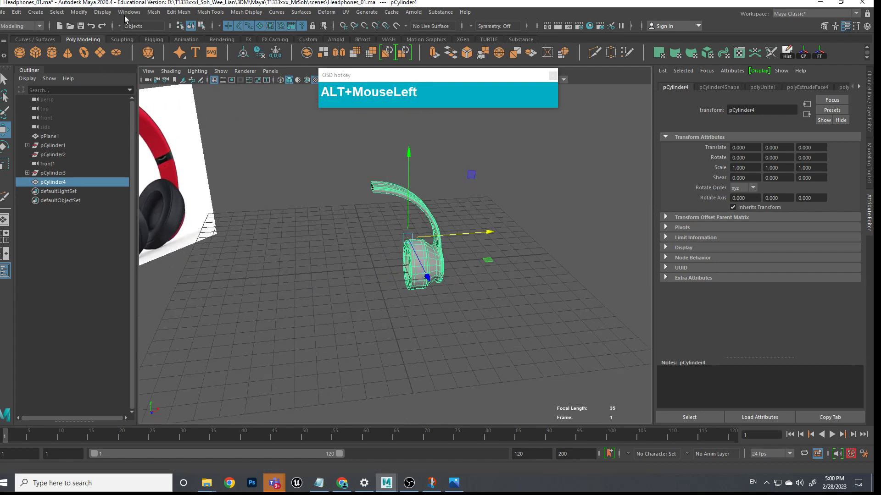
drag(17, 12, 84, 157)
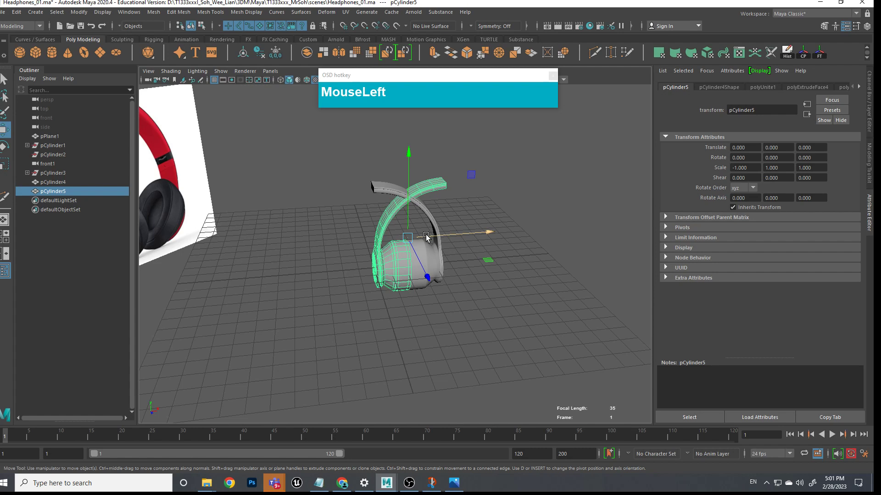
Undo the mirrored duplicate and, in the front view, grid-snap the half's pivot horizontally to the world centre line
key(ctrl+z)
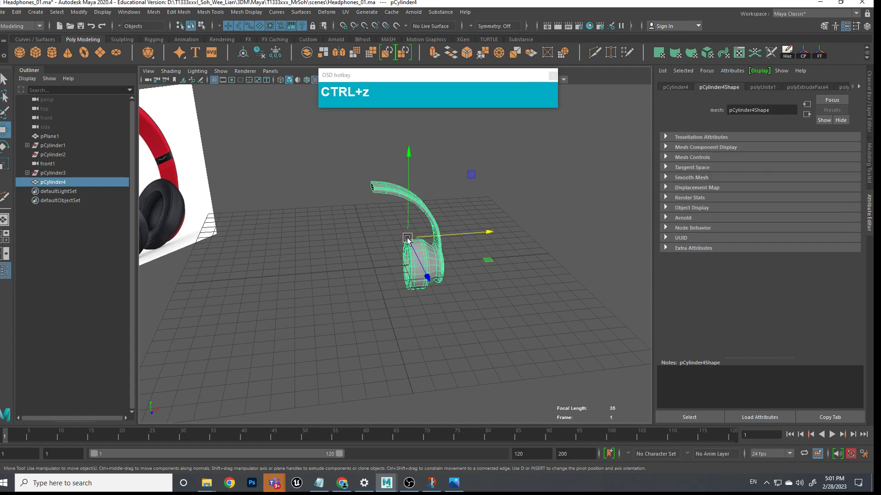
scroll(408, 248, up, 3)
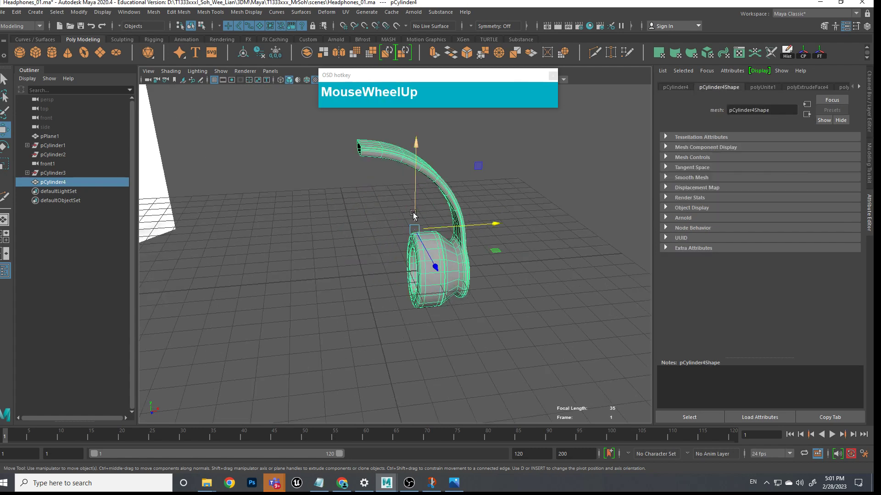
key(space)
drag(531, 202, 530, 262)
alt+middle_drag(531, 262, 533, 255)
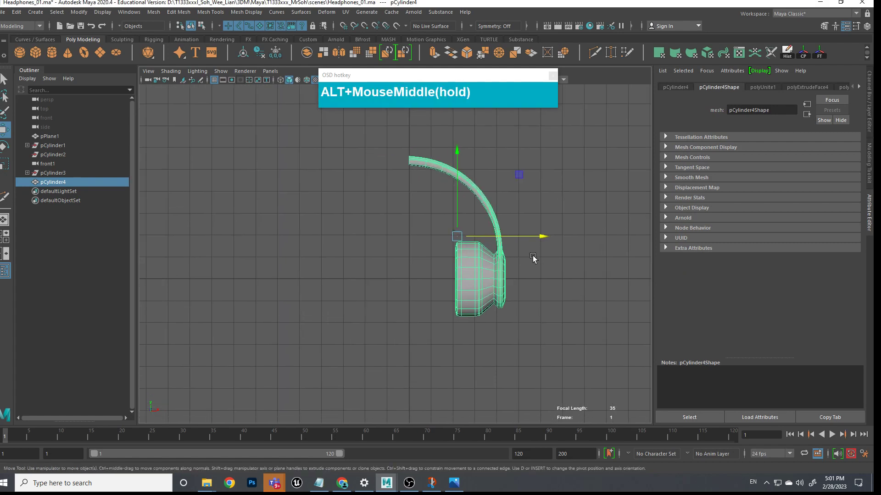
key(d)
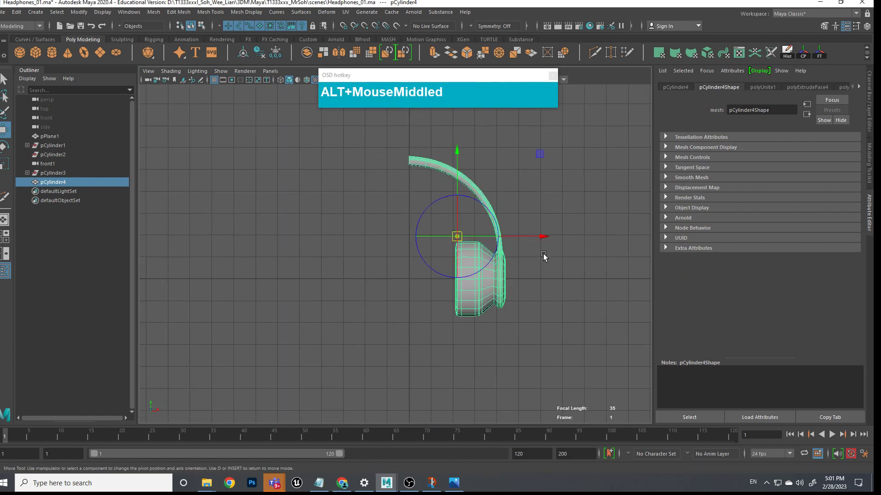
key(x)
drag(535, 237, 417, 242)
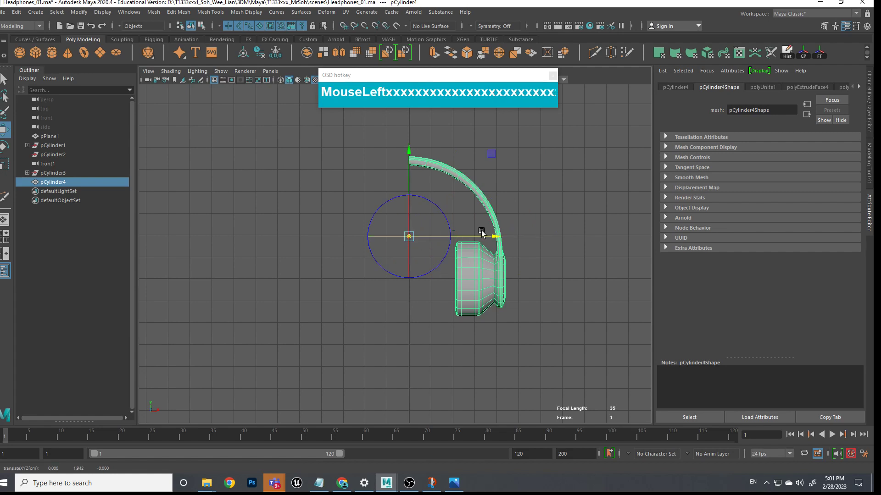
key(d)
click(516, 194)
click(482, 192)
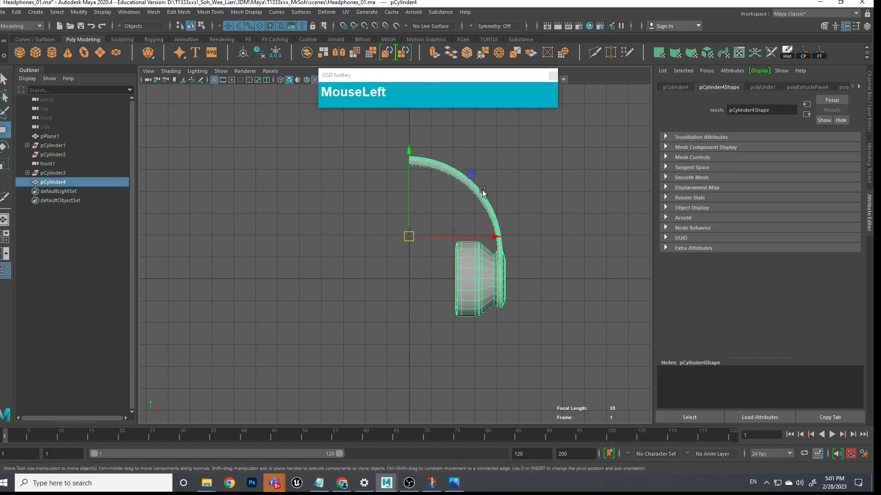
Create a mirrored copy of the headphone half with Duplicate Special, and reselect the original half
click(16, 12)
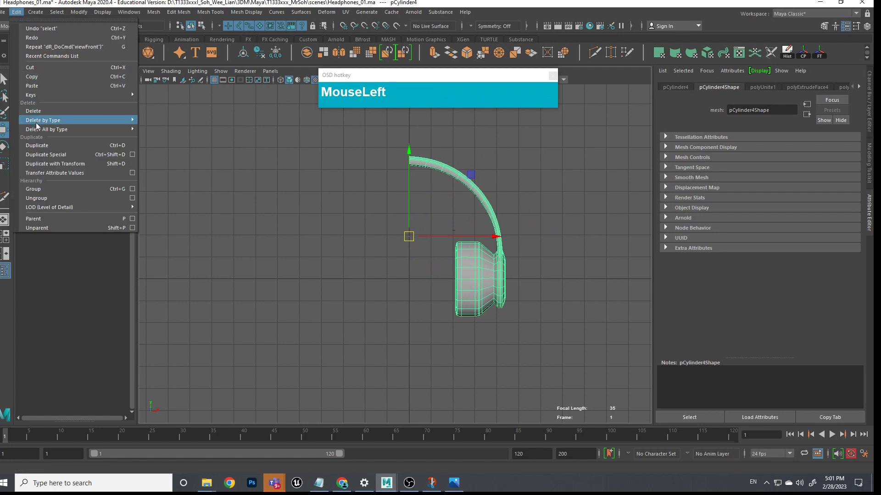
click(40, 155)
click(500, 224)
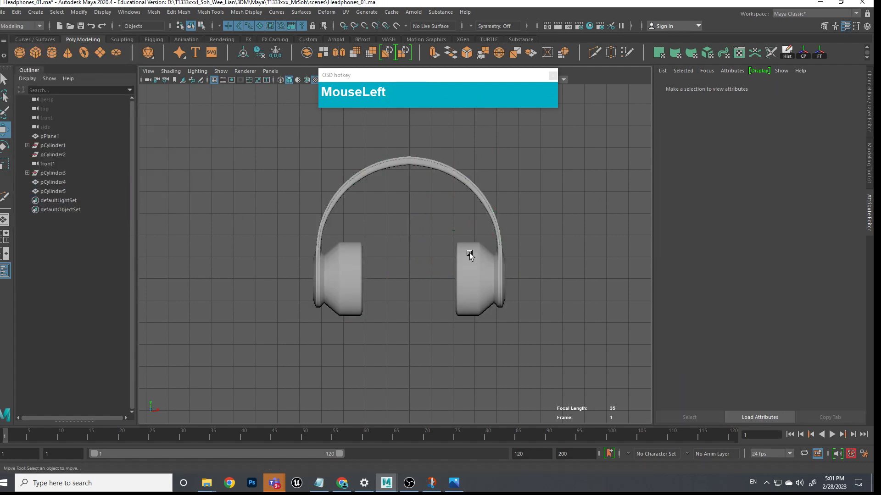
scroll(477, 158, up, 2)
click(518, 205)
click(521, 299)
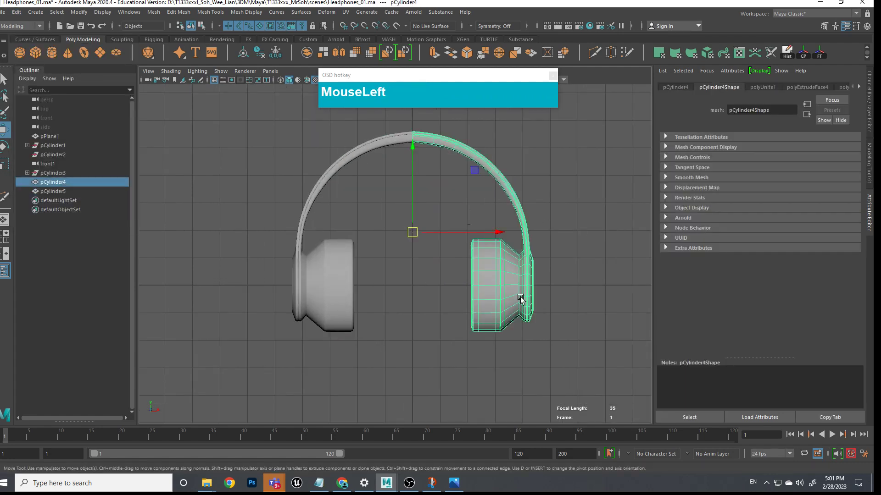
Check the reference photo and try rotating all vertices of the original half so its ear cup tilts inward
click(454, 483)
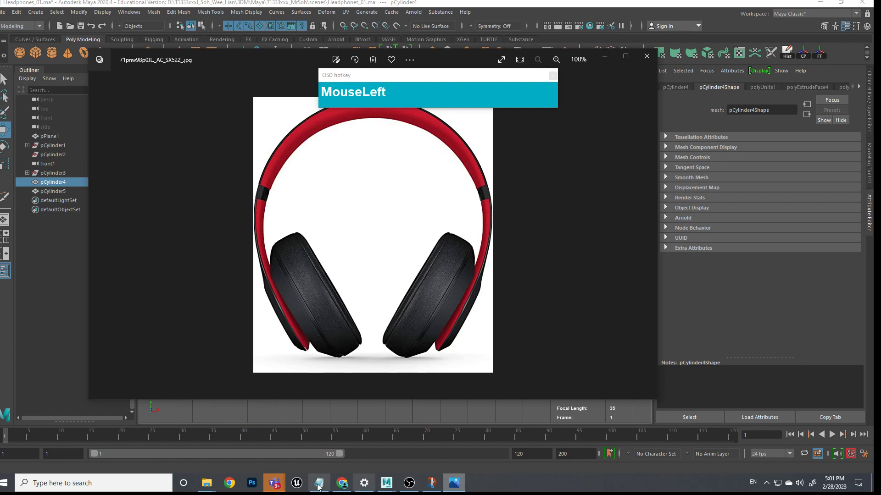
mouse_move(385, 484)
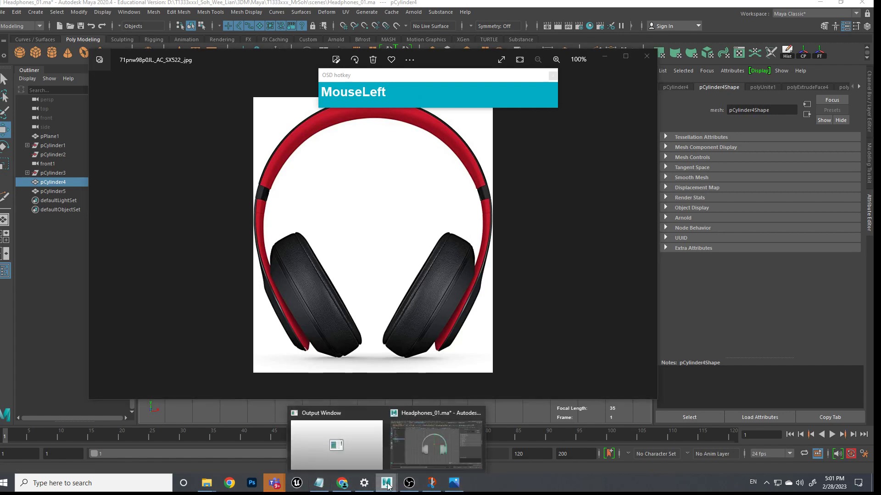
click(419, 447)
alt+middle_drag(468, 337, 406, 380)
right_drag(429, 259, 429, 207)
drag(530, 398, 249, 236)
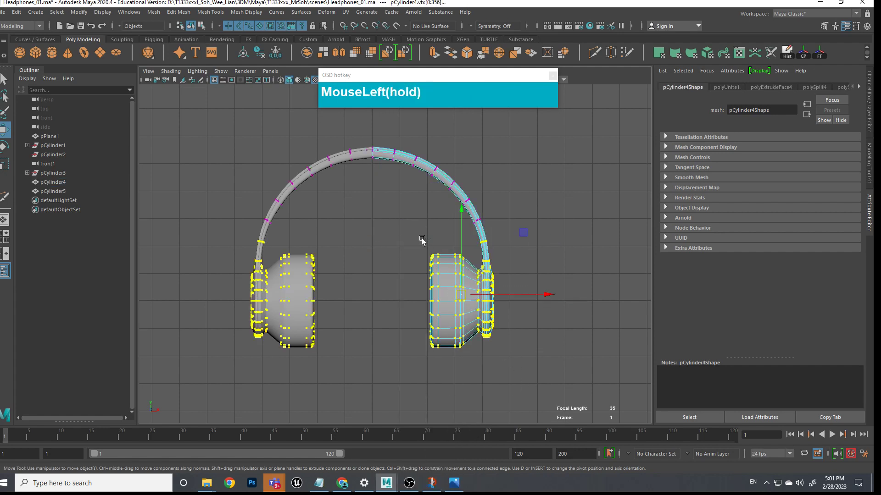
drag(573, 377, 321, 92)
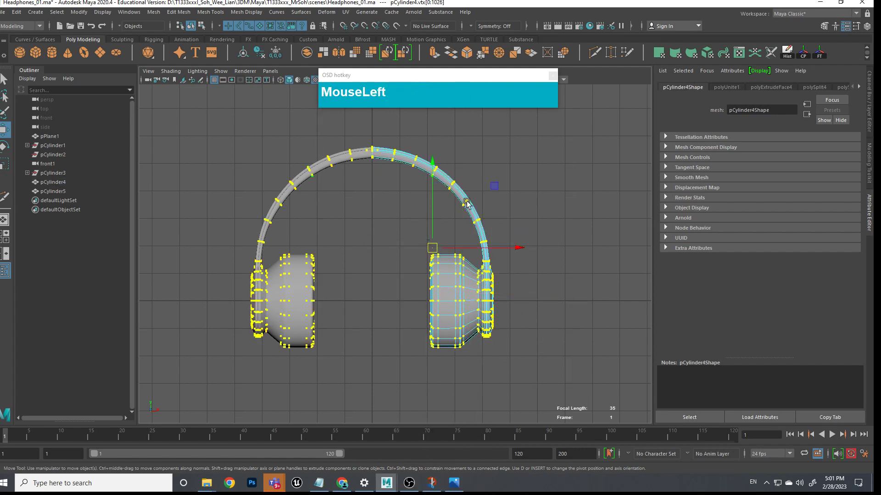
key(e)
drag(505, 209, 516, 249)
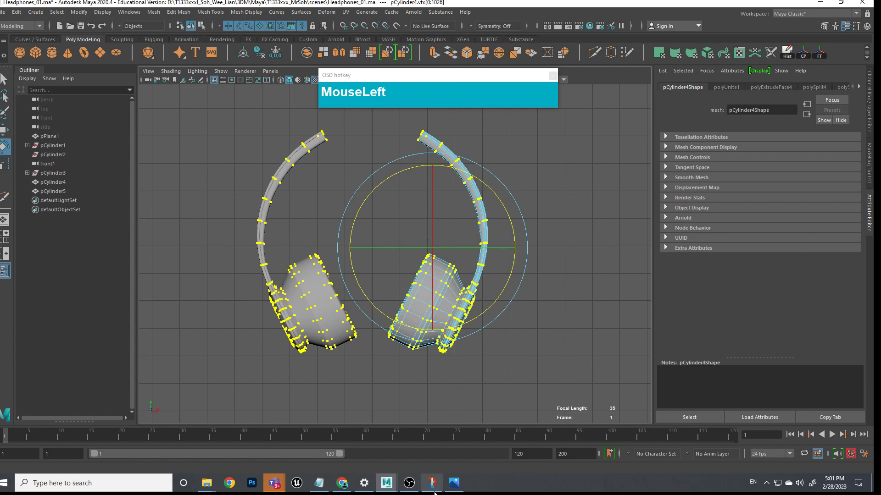
Compare the tilt with the reference photo and undo the vertex rotation
click(454, 487)
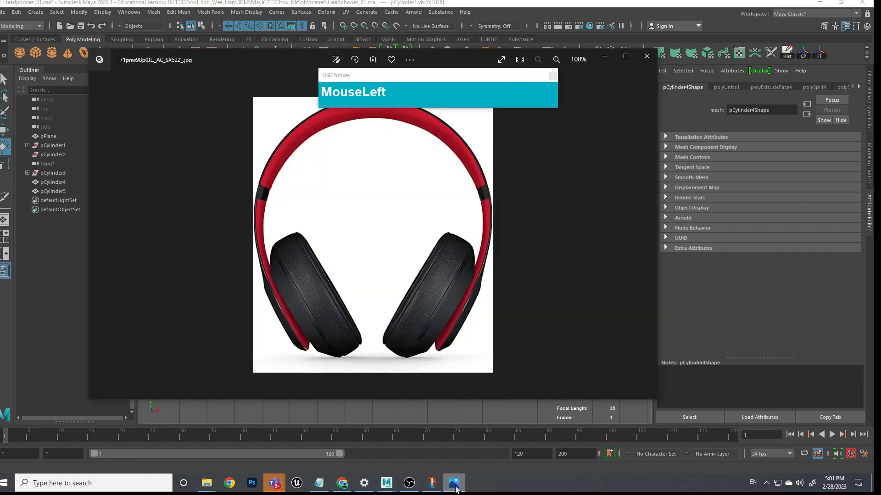
click(390, 486)
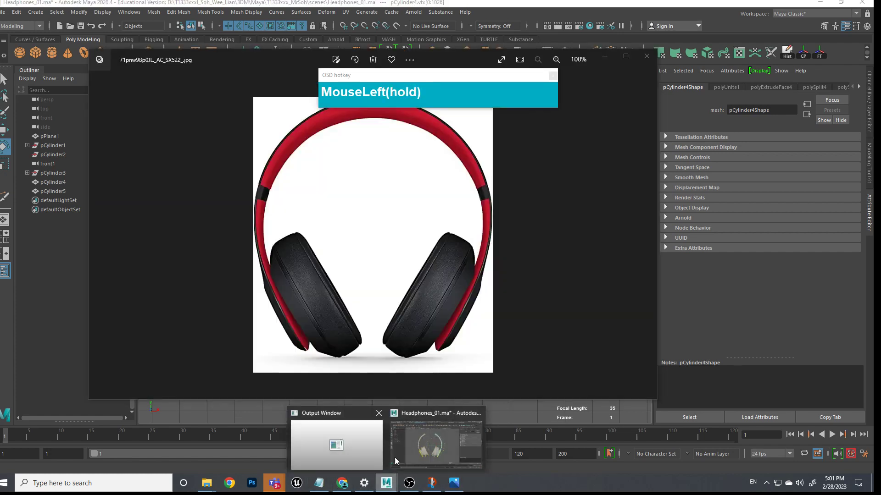
click(445, 450)
key(z)
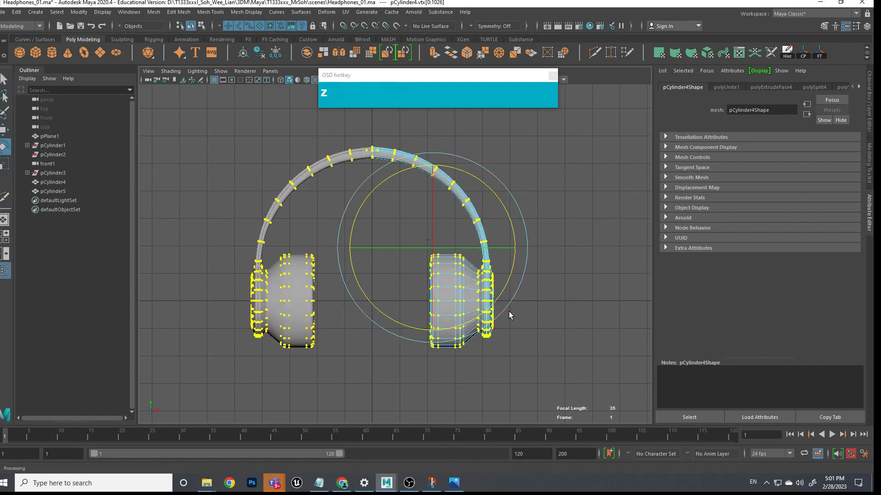
Select the ear cushion's vertices and scale them vertically to about 1.2
scroll(543, 316, up, 2)
alt+middle_drag(477, 328, 467, 321)
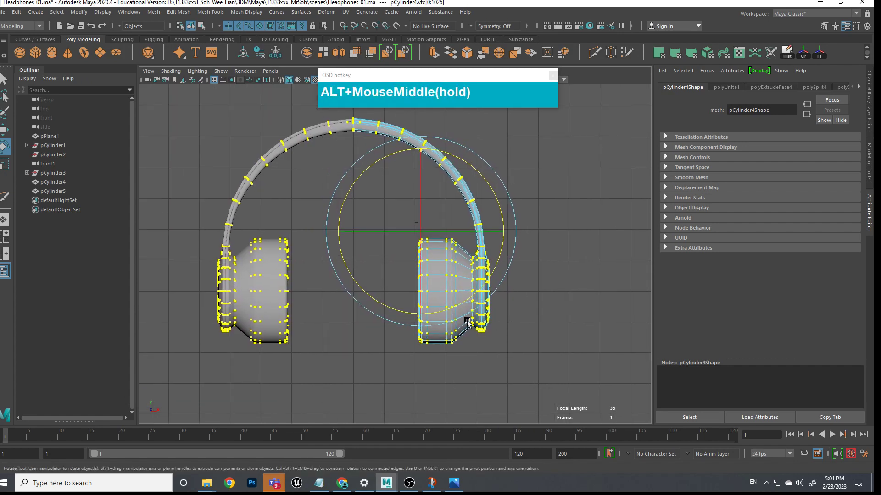
click(523, 352)
drag(400, 223, 469, 377)
key(r)
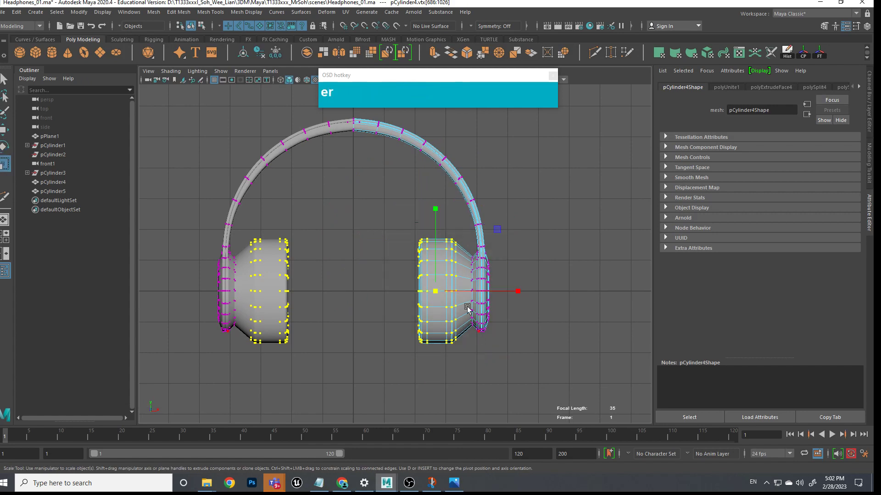
drag(434, 202, 433, 190)
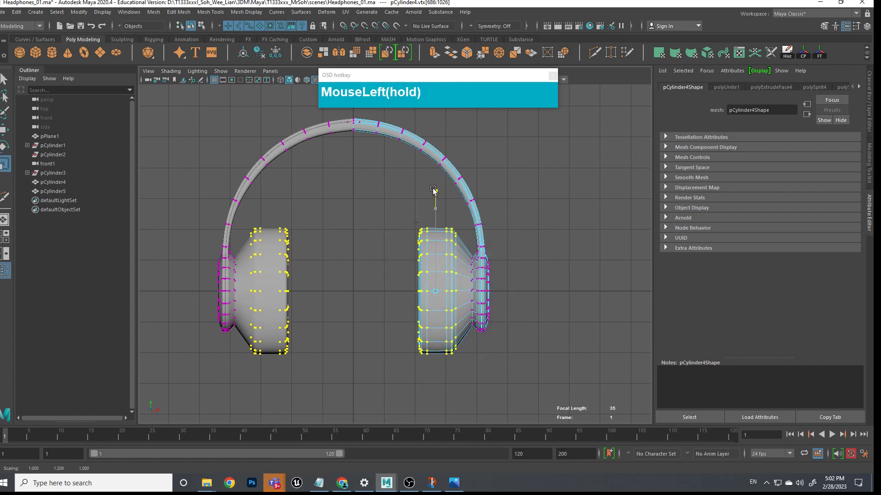
Rotate all vertices of the half so the enlarged ear cup tilts inward, and compare it with the reference photo
click(568, 340)
drag(580, 410, 338, 122)
key(e)
drag(478, 175, 468, 479)
click(454, 482)
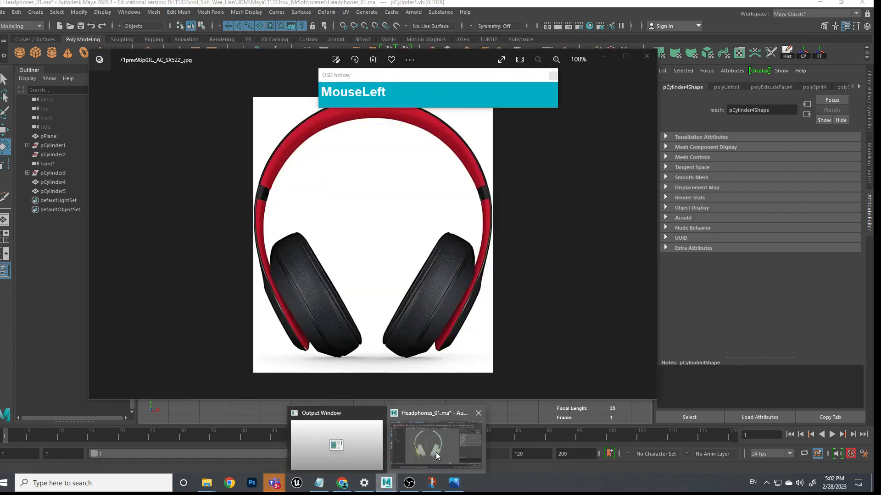
click(436, 454)
alt+middle_drag(499, 216, 502, 270)
scroll(478, 281, up, 3)
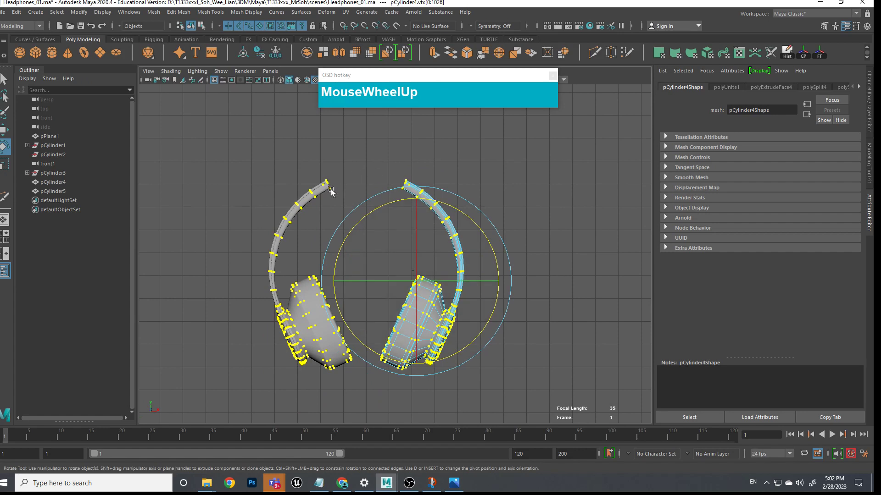
click(454, 484)
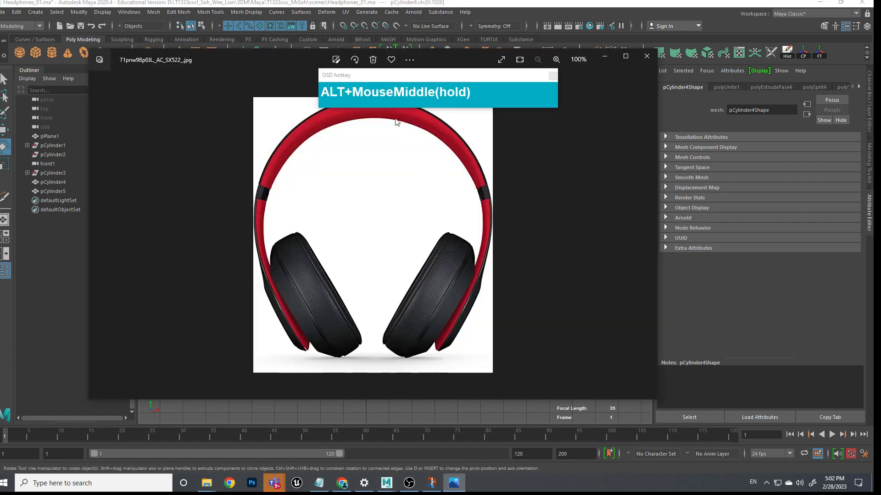
click(454, 483)
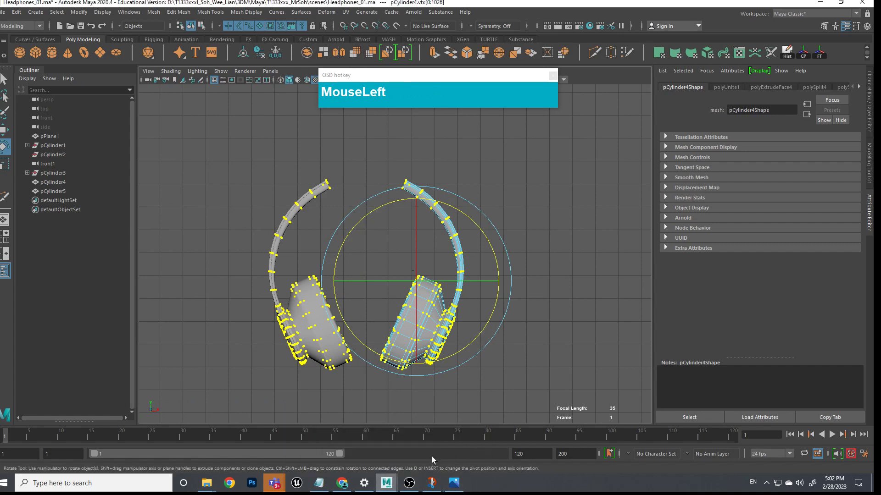
Examine the headband's open upper end and the overall curve of the tilted half
click(447, 163)
alt+scroll(447, 165, up, 3)
alt+middle_drag(447, 165, 470, 243)
scroll(436, 265, up, 4)
scroll(448, 269, up, 2)
scroll(394, 244, up, 4)
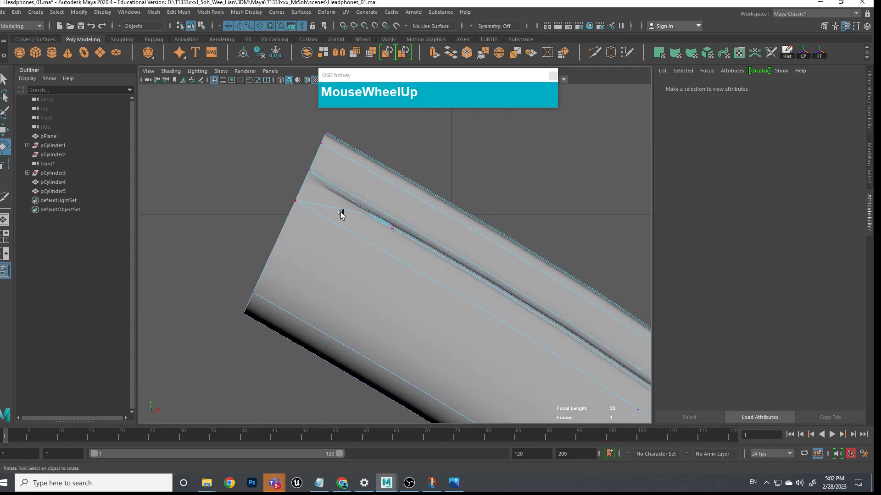
scroll(387, 236, down, 6)
scroll(403, 250, up, 5)
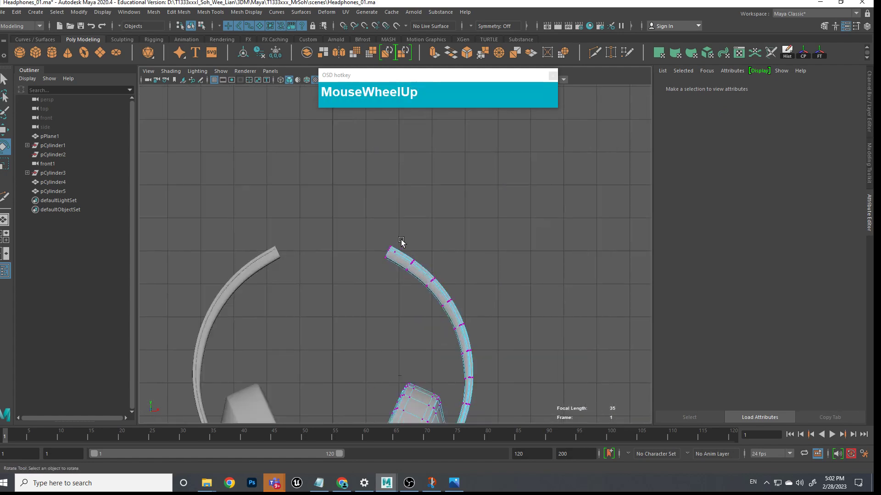
scroll(419, 266, down, 4)
scroll(419, 266, down, 3)
alt+middle_drag(419, 266, 404, 238)
scroll(405, 199, up, 4)
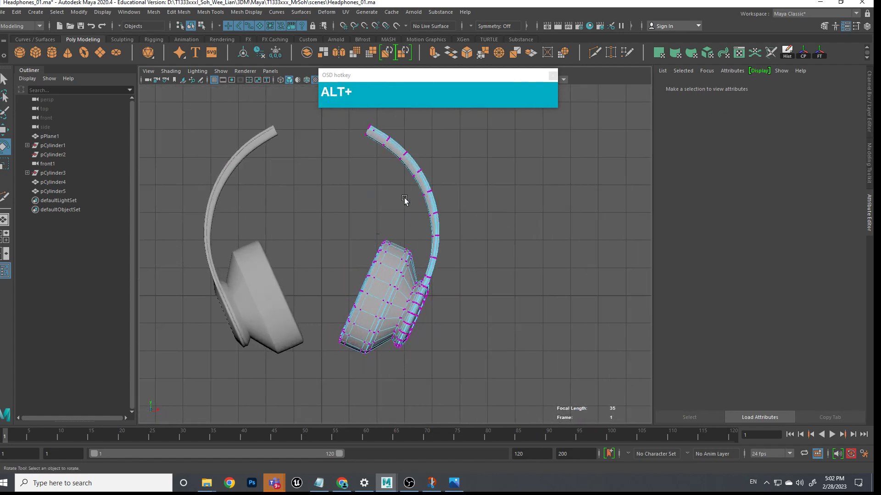
alt+middle_drag(405, 198, 384, 229)
Turn on Soft Select with a wider falloff, and move the headband's open-end vertices upward and slightly inward
right_drag(385, 229, 342, 246)
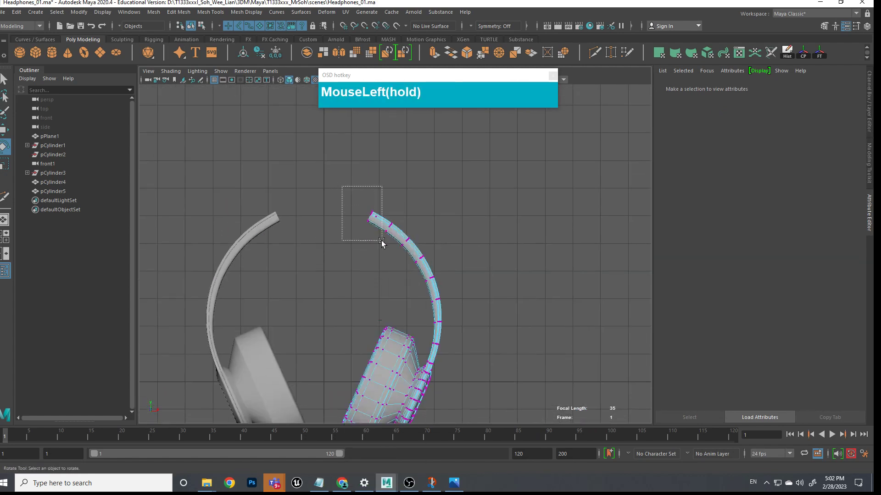
drag(382, 241, 395, 247)
key(b)
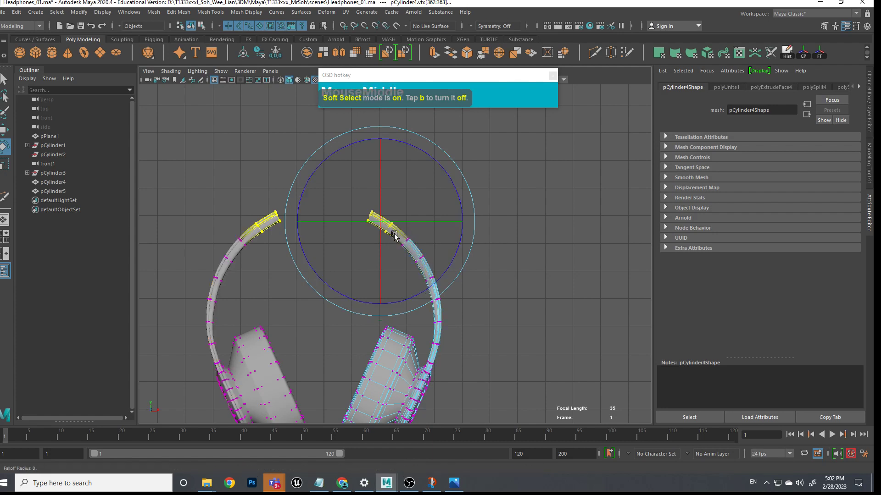
key(b)
middle_drag(450, 244, 499, 251)
key(w)
drag(441, 159, 442, 129)
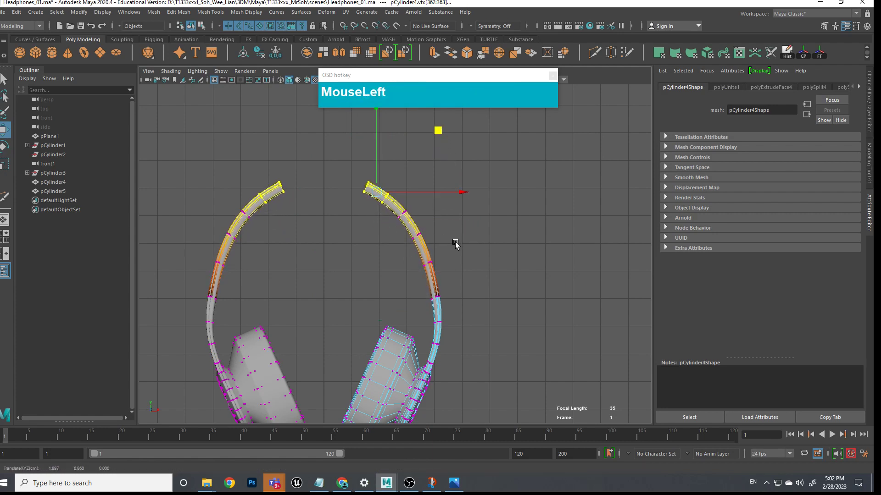
Push the headband's upper bend outward with soft selection, and nudge its lower section outward using a smaller falloff radius
drag(420, 236, 507, 236)
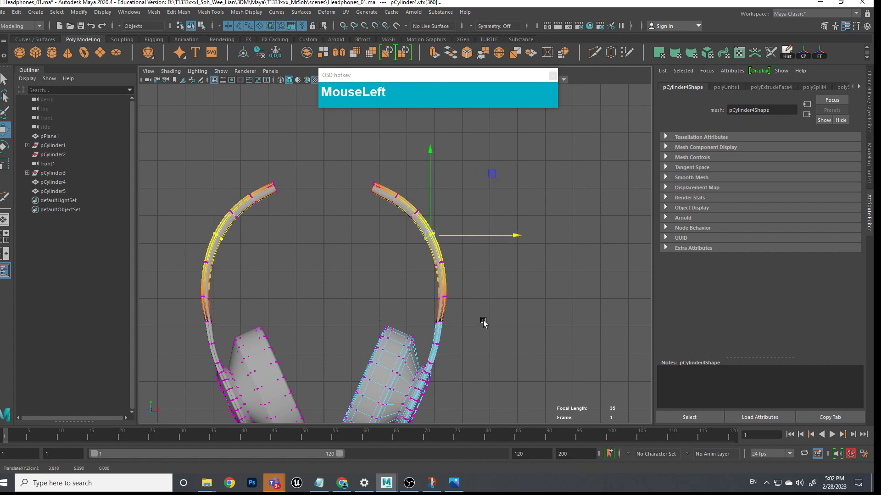
scroll(484, 323, up, 1)
alt+middle_drag(484, 321, 468, 291)
scroll(451, 252, up, 4)
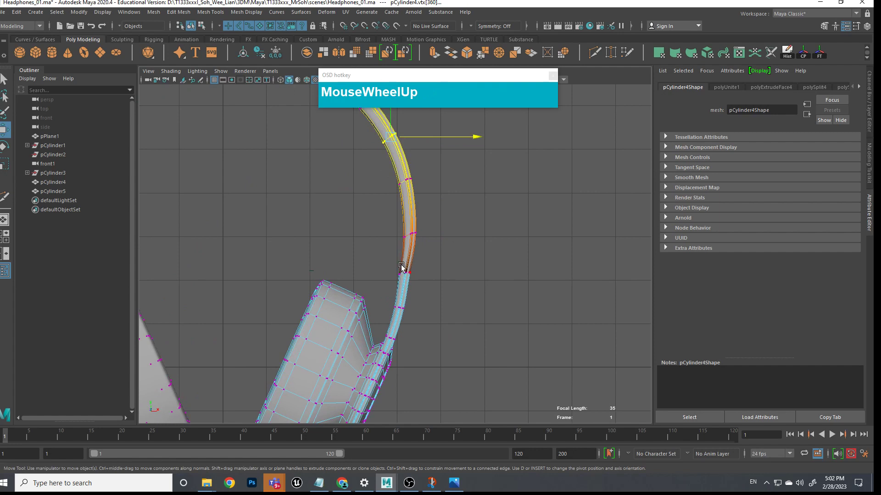
drag(426, 281, 426, 280)
middle_drag(466, 279, 485, 276)
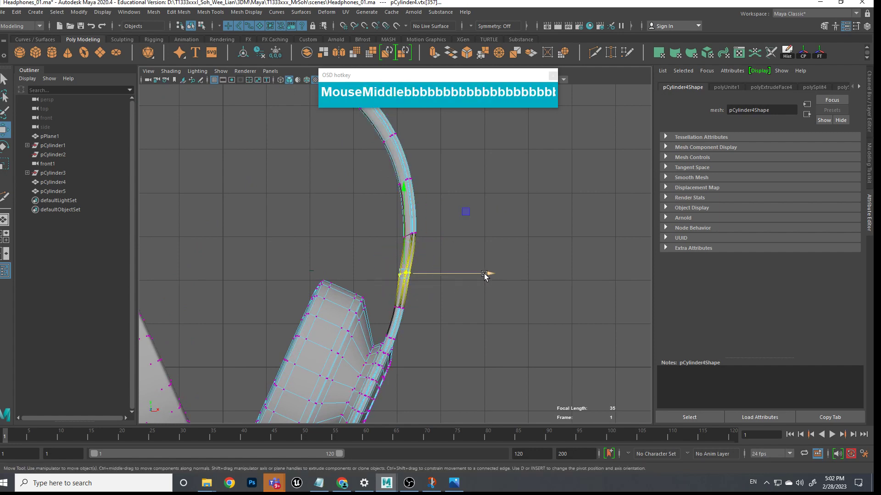
drag(472, 275, 474, 276)
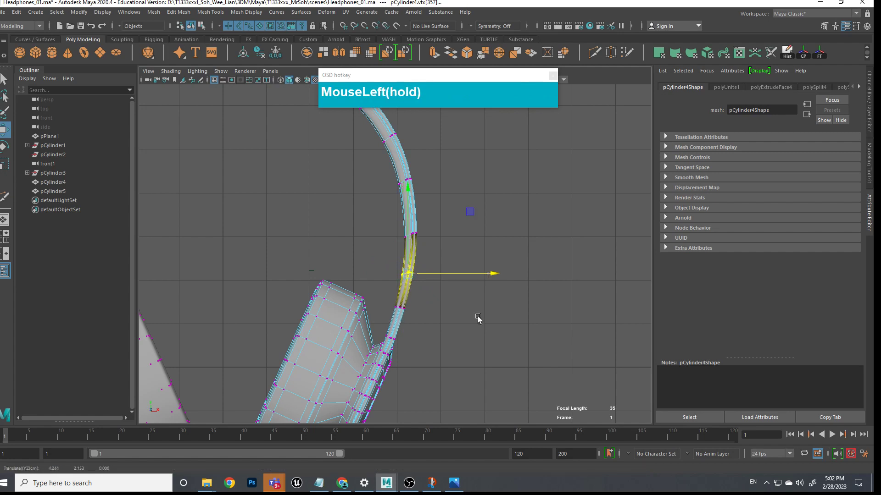
click(477, 318)
scroll(478, 319, down, 5)
alt+middle_drag(450, 265, 422, 282)
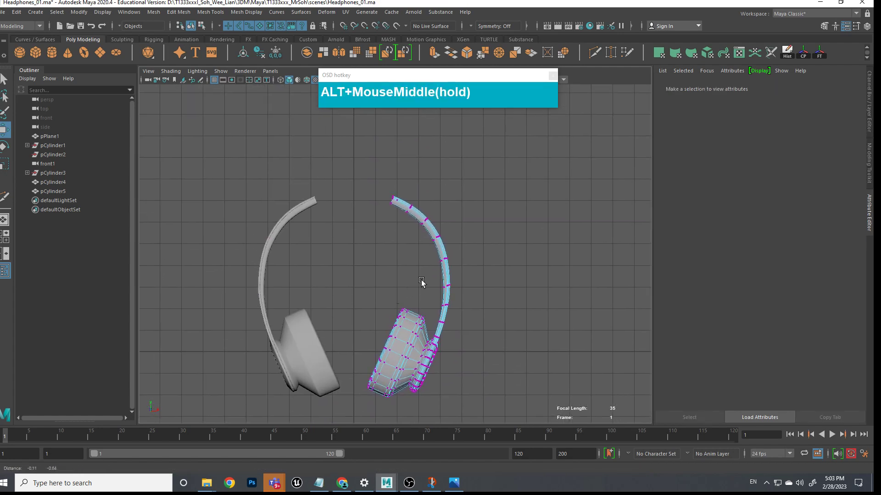
Return to object mode and delete the old mirrored half of the headphones opposite the reshaped half
scroll(425, 279, up, 2)
alt+middle_drag(412, 243, 437, 203)
right_drag(434, 197, 473, 185)
click(268, 237)
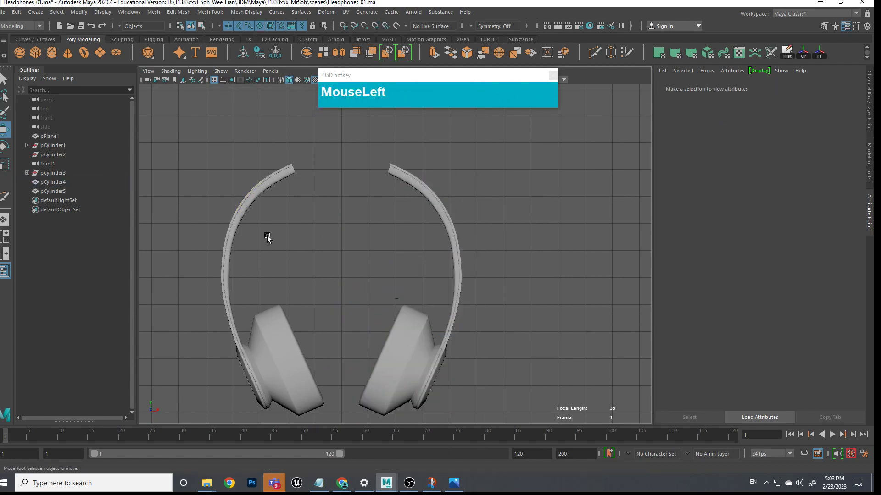
click(243, 217)
key(Delete)
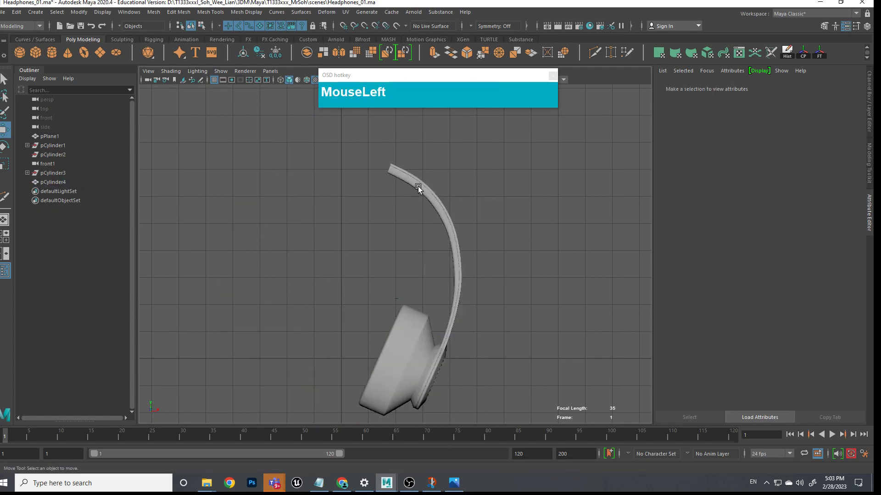
Mirror the remaining half across the world X axis in the negative direction, combined with the original and merging border vertices
click(418, 189)
click(153, 12)
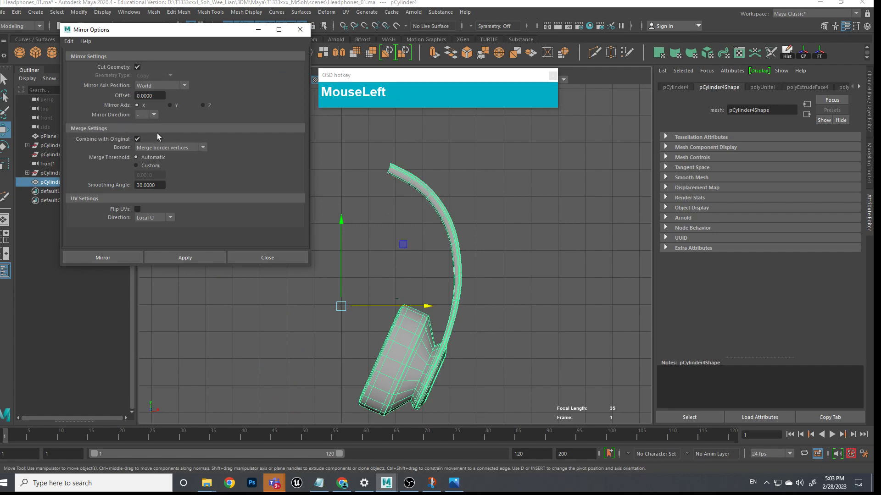
click(119, 259)
drag(522, 246, 447, 197)
click(461, 282)
Turn off smooth preview on the mirrored headphones in the perspective view, looking at the headband's open ends
key(space)
alt+drag(447, 197, 535, 256)
alt+scroll(475, 255, up, 3)
alt+scroll(474, 254, up, 5)
click(509, 257)
alt+middle_drag(535, 256, 499, 257)
scroll(550, 250, up, 3)
alt+drag(499, 257, 527, 256)
alt+middle_drag(527, 255, 532, 224)
scroll(533, 260, up, 2)
scroll(523, 217, down, 2)
alt+drag(505, 208, 504, 232)
key(alt+1)
Delete the small stray face protruding from the groove at one open end of the headband
alt+middle_drag(504, 231, 403, 208)
alt+drag(403, 208, 342, 232)
alt+middle_drag(342, 232, 431, 224)
alt+drag(431, 224, 423, 274)
alt+scroll(423, 274, up, 3)
alt+scroll(423, 273, up, 2)
alt+middle_drag(436, 260, 450, 290)
scroll(452, 257, down, 2)
scroll(546, 265, up, 2)
alt+scroll(546, 265, up, 1)
right_drag(450, 290, 431, 254)
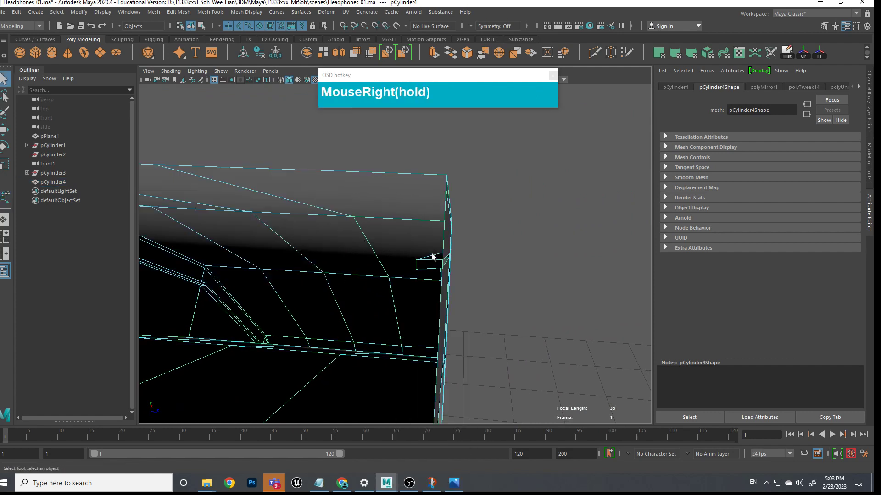
click(430, 264)
key(b)
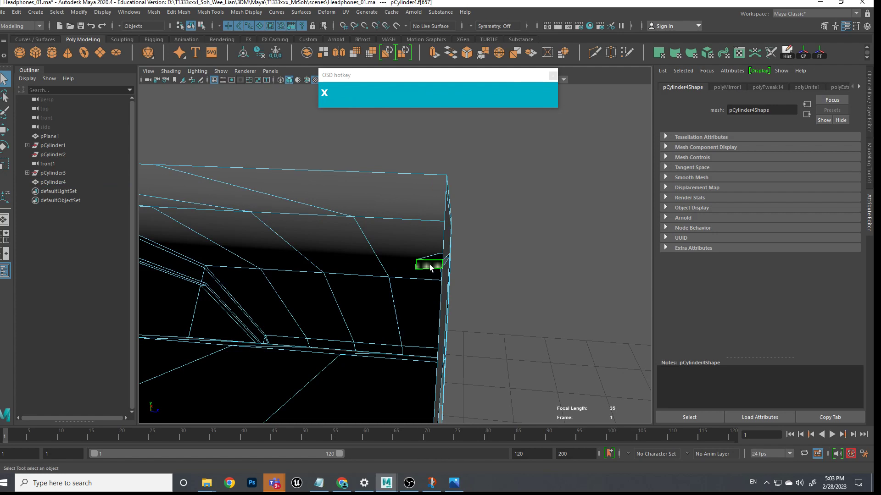
key(Delete)
Delete the next two stray groove faces, one at the open end of each headband half
scroll(488, 271, down, 4)
alt+drag(518, 279, 511, 317)
alt+scroll(421, 253, up, 4)
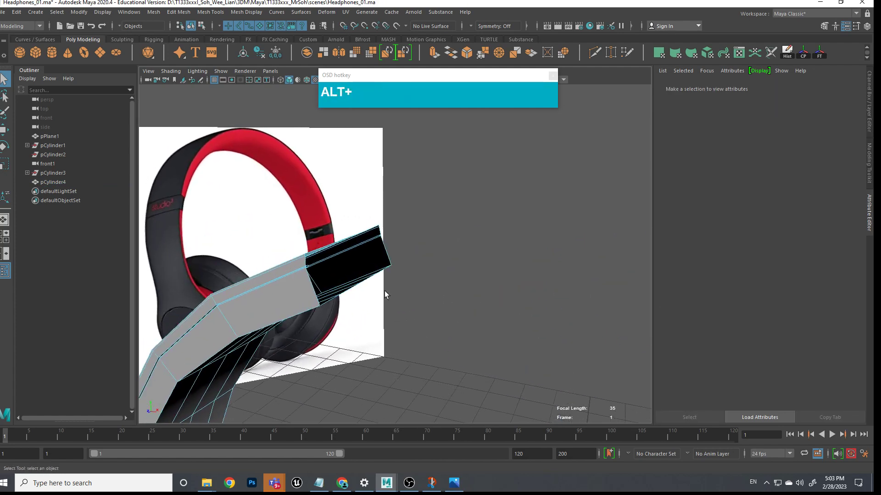
scroll(365, 273, up, 3)
alt+drag(366, 273, 326, 276)
alt+middle_drag(326, 275, 400, 293)
scroll(253, 313, up, 3)
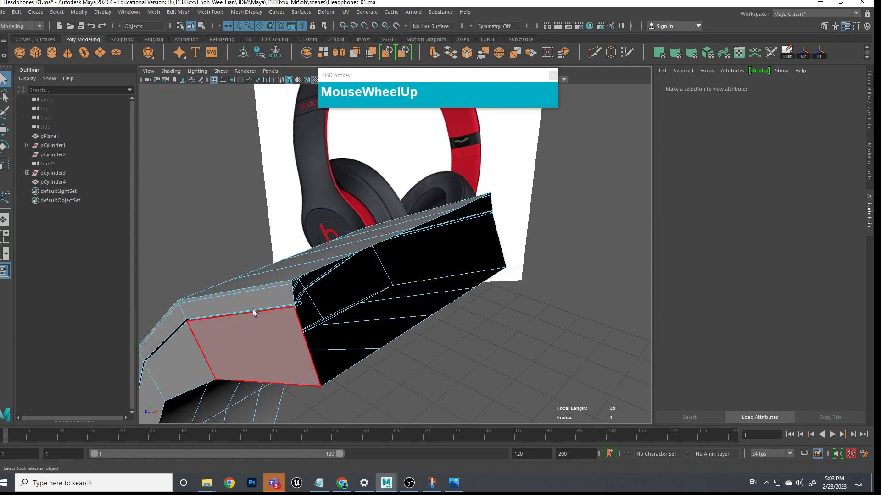
alt+drag(253, 313, 292, 306)
scroll(293, 308, up, 4)
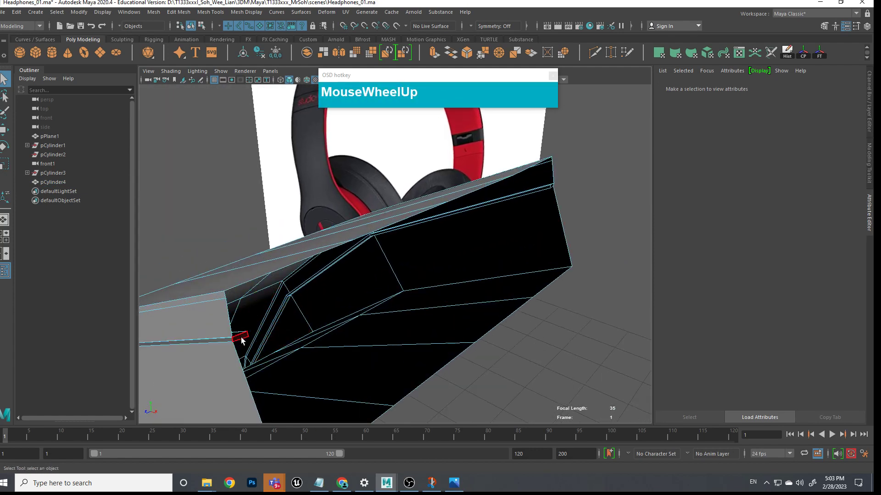
click(241, 339)
key(Delete)
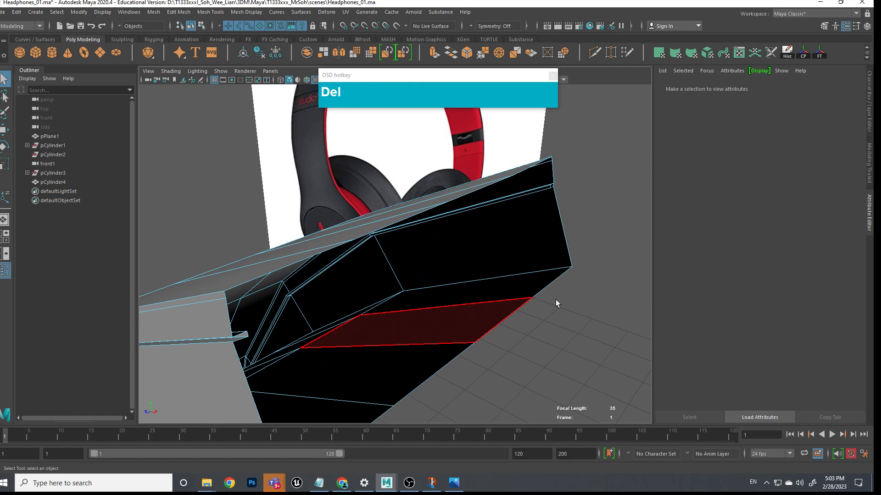
alt+drag(555, 299, 452, 301)
scroll(563, 333, up, 2)
alt+scroll(562, 334, up, 3)
alt+middle_drag(458, 275, 497, 294)
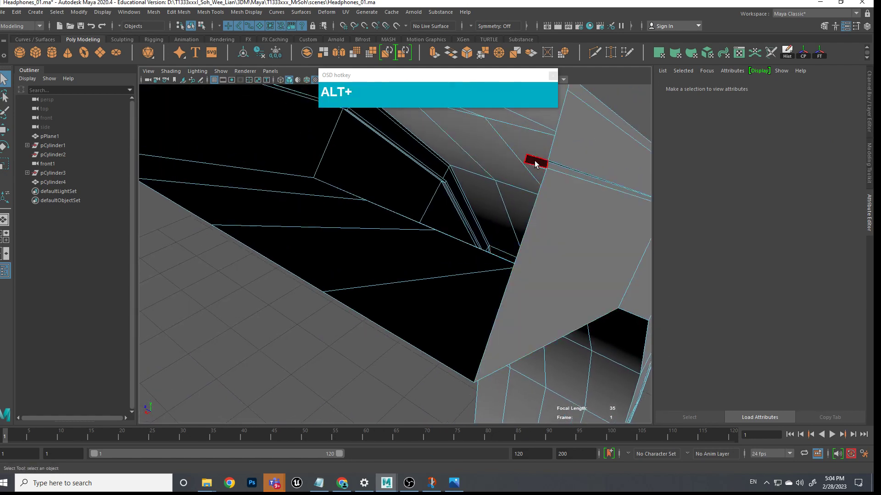
click(536, 164)
key(Delete)
Delete the last small stray face protruding from the headband's open-end groove
scroll(474, 255, down, 5)
alt+drag(474, 255, 335, 214)
scroll(408, 286, up, 3)
alt+drag(408, 285, 458, 321)
scroll(483, 345, up, 5)
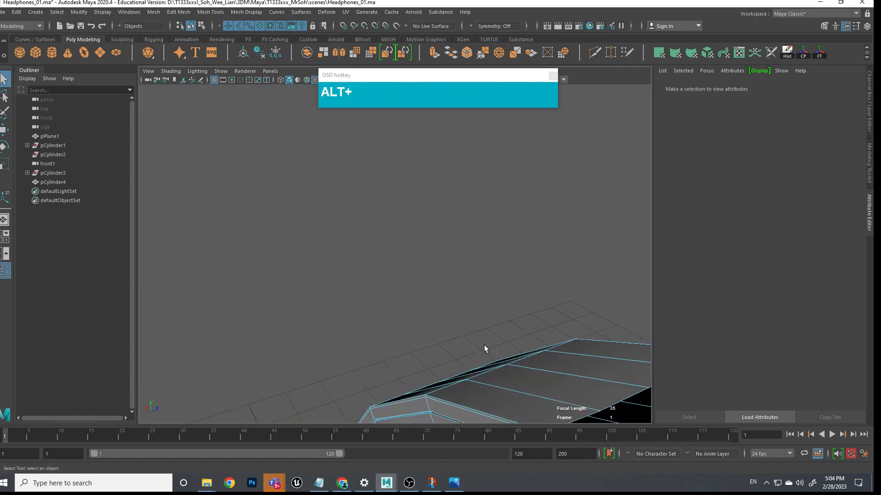
alt+middle_drag(484, 345, 469, 324)
scroll(504, 312, down, 5)
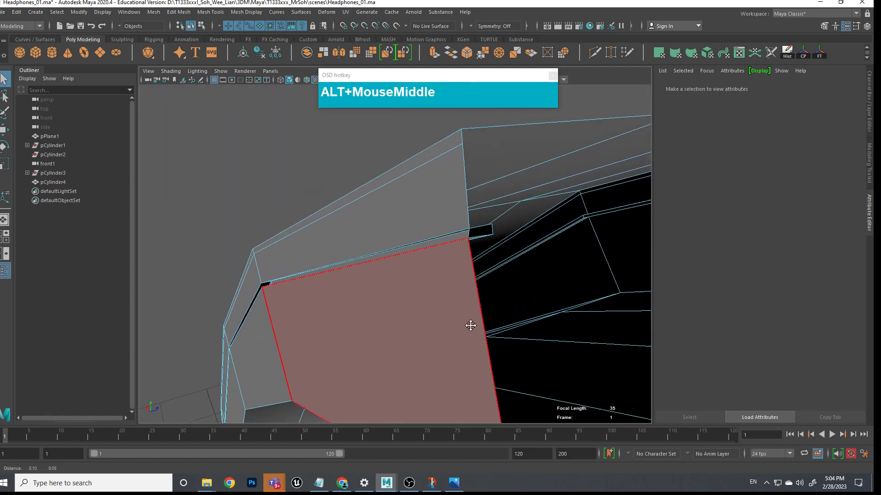
click(474, 232)
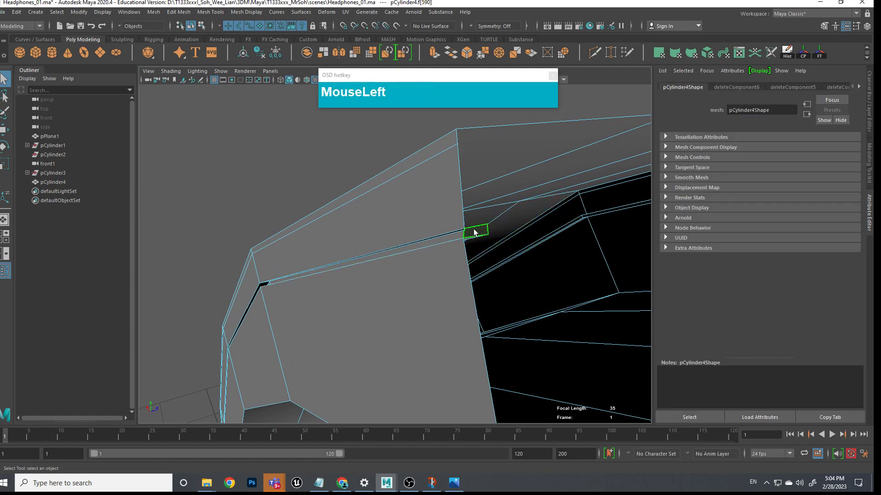
key(Delete)
Select the border edges of the headband's two open ends and bridge them together
scroll(543, 285, down, 5)
alt+drag(532, 288, 495, 308)
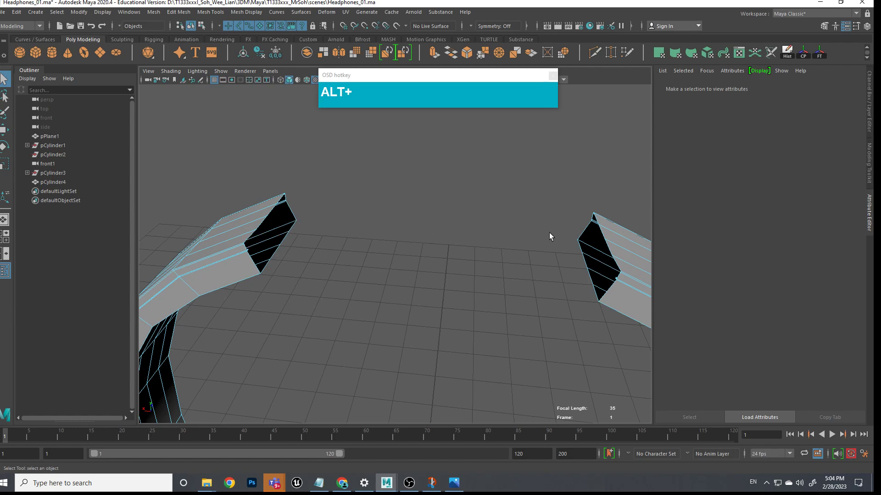
right_drag(290, 204, 289, 181)
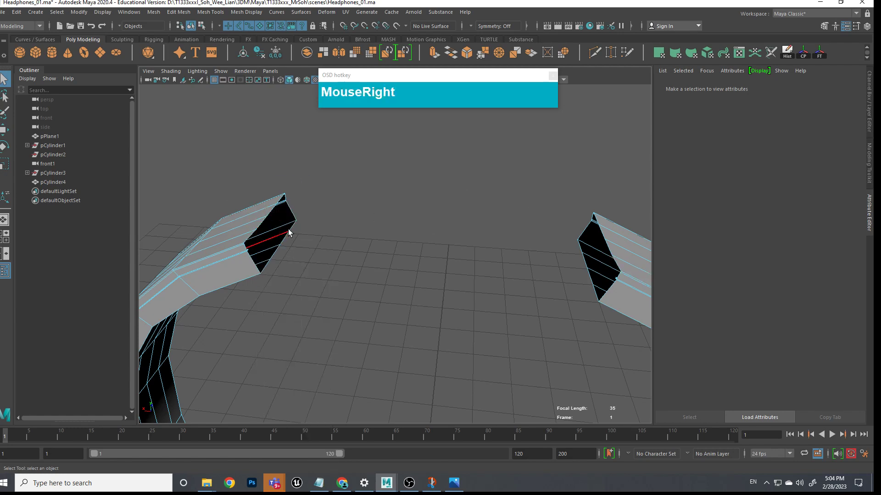
click(294, 225)
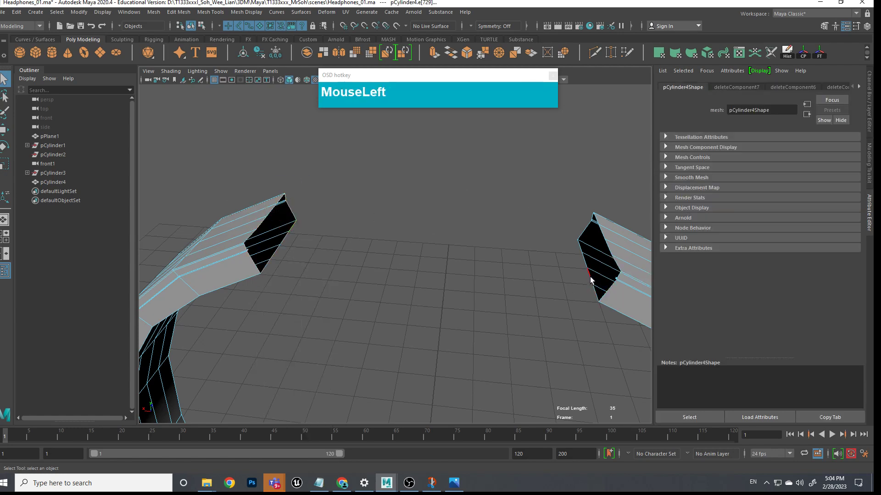
shift+right_drag(592, 276, 587, 385)
Insert three evenly spaced edge loops across the bridged top section of the headband with Multi-Cut
alt+middle_drag(474, 279, 450, 305)
alt+drag(450, 305, 444, 269)
shift+right_drag(441, 274, 432, 296)
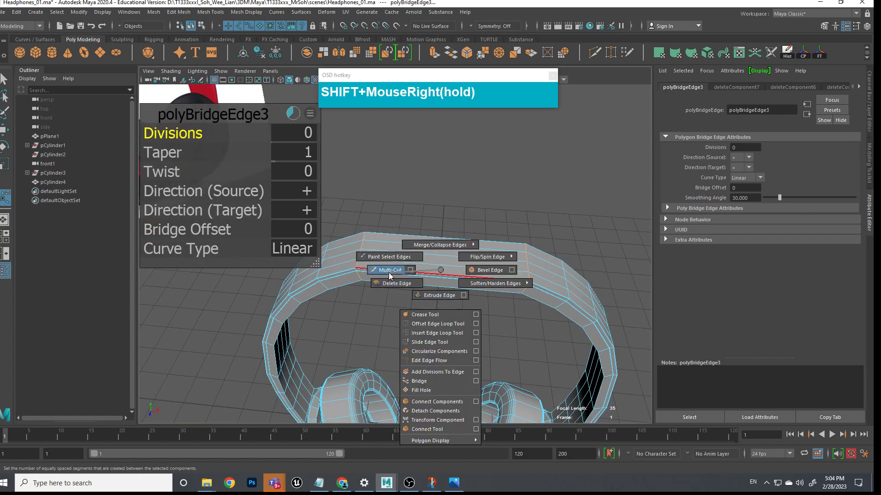
shift+right_drag(390, 275, 390, 275)
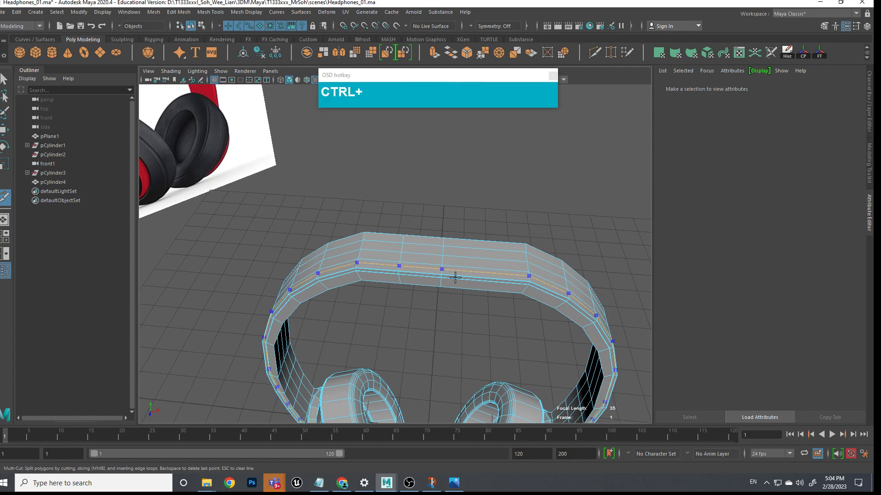
alt+drag(477, 322, 482, 344)
key(q)
In the front view, select the headband's middle vertices and set up Soft Select with a surface falloff radius of about 1.11
key(space)
alt+middle_drag(396, 193, 503, 331)
alt+scroll(500, 328, up, 5)
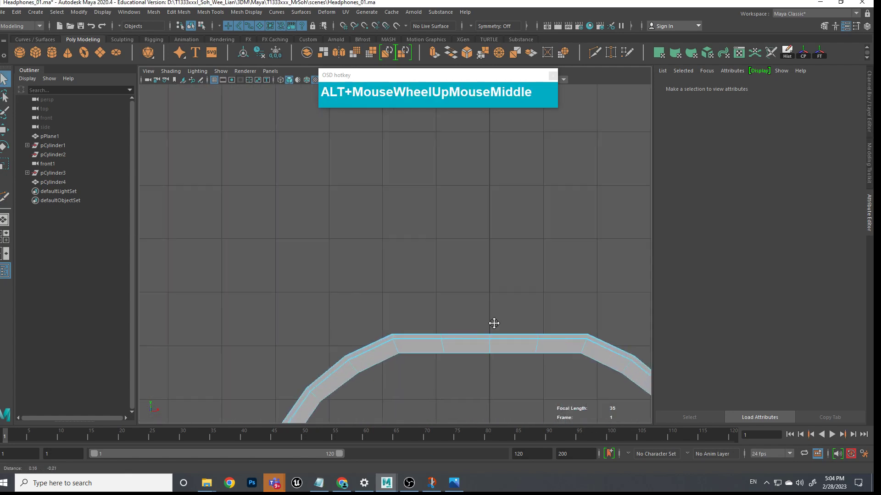
right_drag(448, 239, 423, 233)
drag(422, 208, 455, 313)
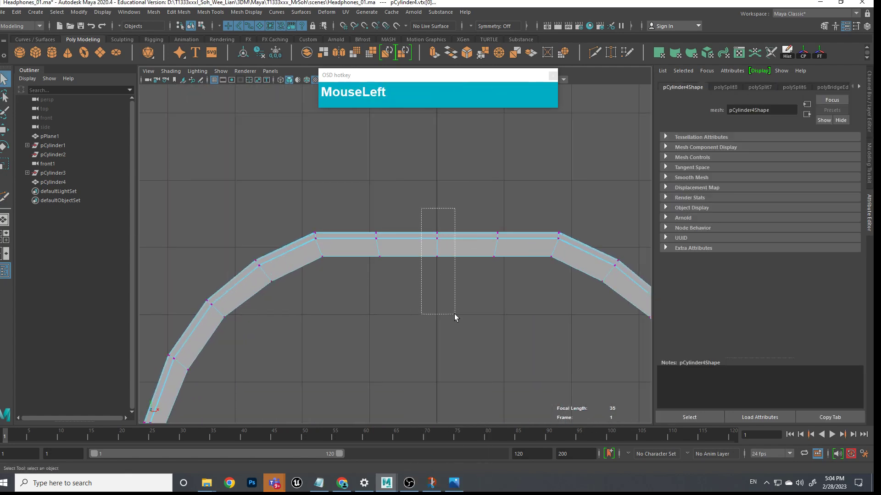
key(b)
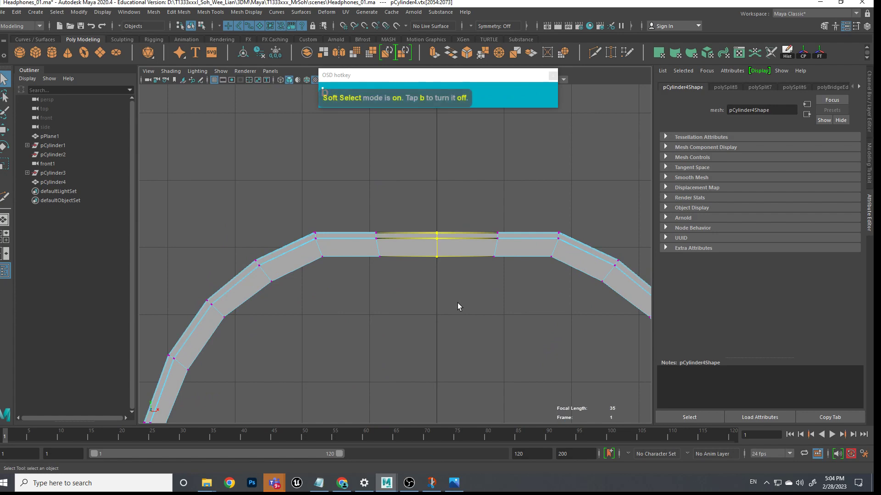
key(b)
middle_drag(462, 298, 479, 259)
key(w)
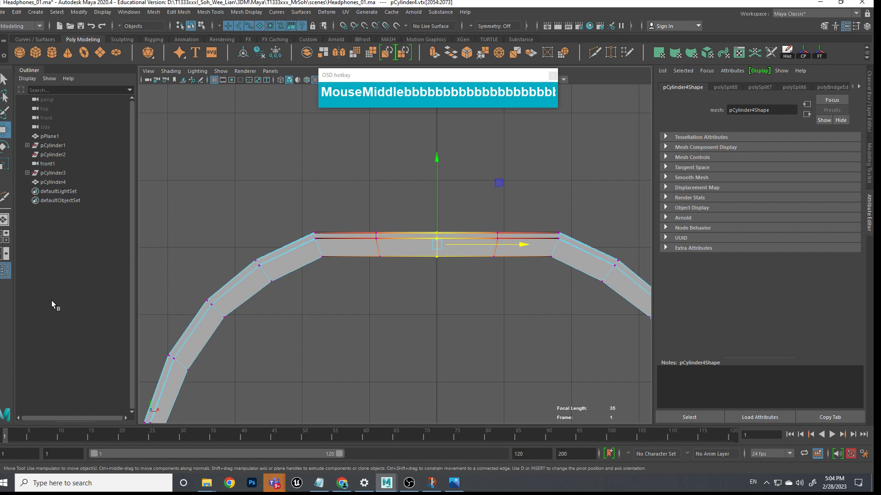
double_click(5, 130)
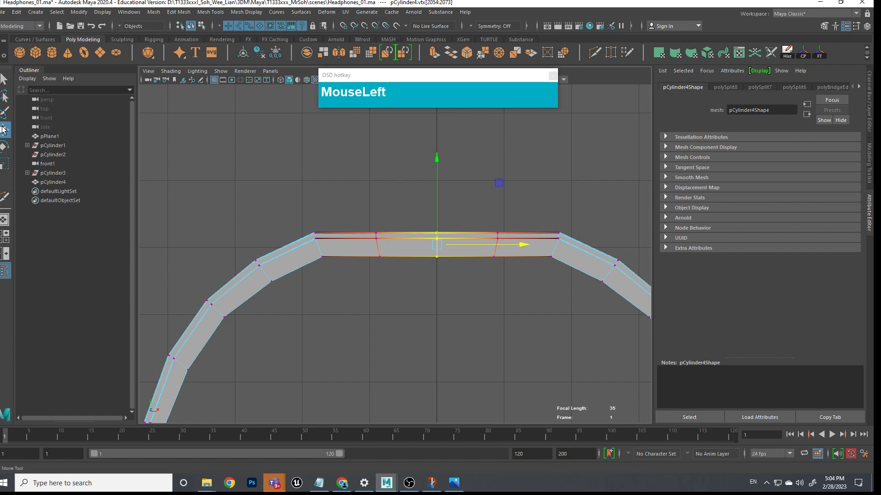
click(65, 247)
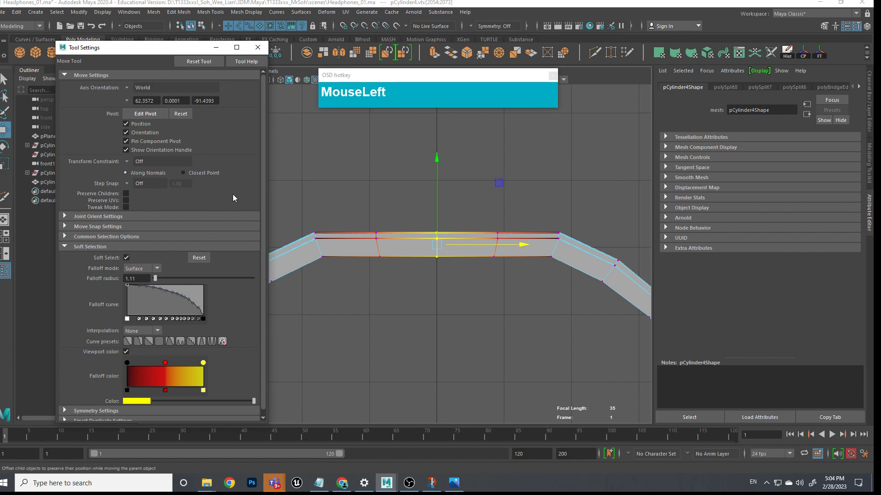
click(215, 48)
Widen the soft-selection falloff and raise the headband's middle vertices to round the flat top, finishing in object mode
mouse_move(440, 177)
mouse_down()
mouse_move(433, 151)
mouse_move(439, 162)
mouse_up()
key(z)
key(b)
middle_drag(463, 201, 574, 198)
drag(440, 166, 438, 145)
scroll(468, 305, down, 5)
alt+middle_drag(468, 305, 451, 260)
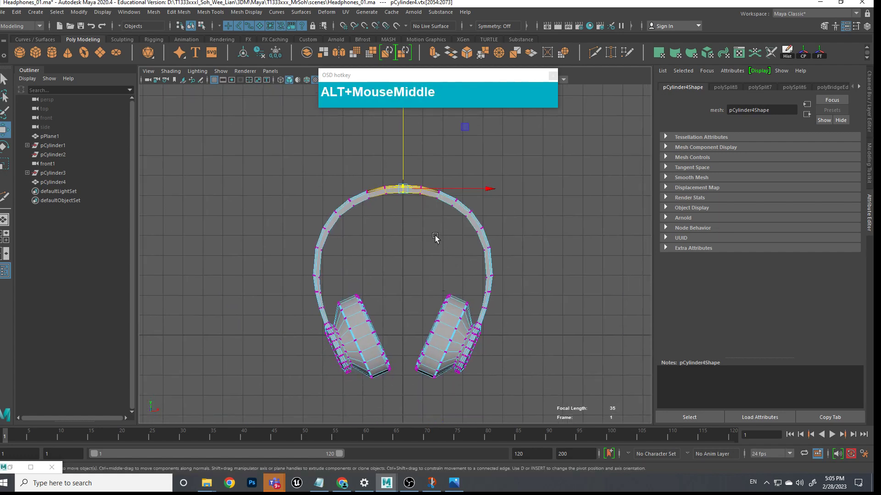
right_drag(463, 206, 505, 192)
click(512, 196)
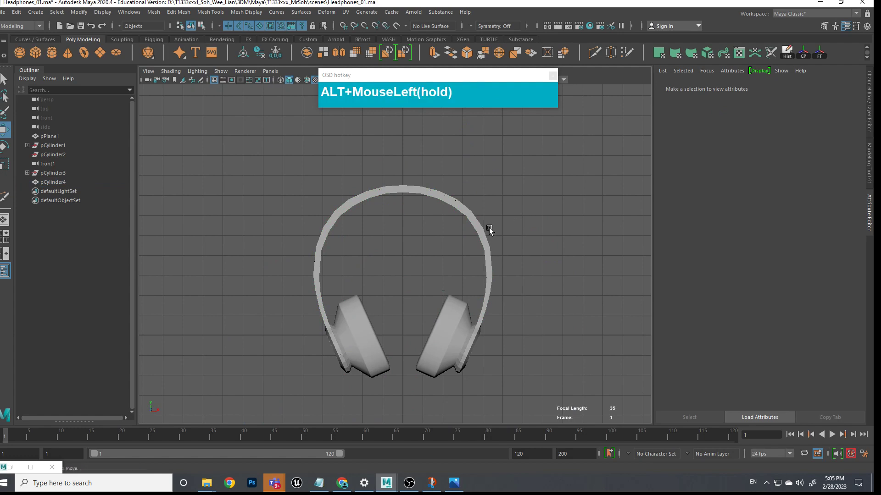
Turn on smooth preview for the headphones in a maximized perspective view, and compare their shape with the reference photo
key(space)
click(473, 220)
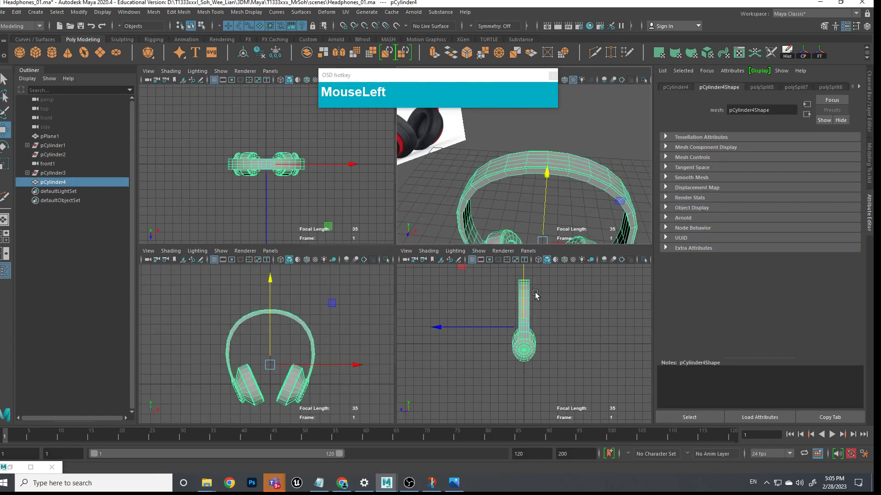
key(space)
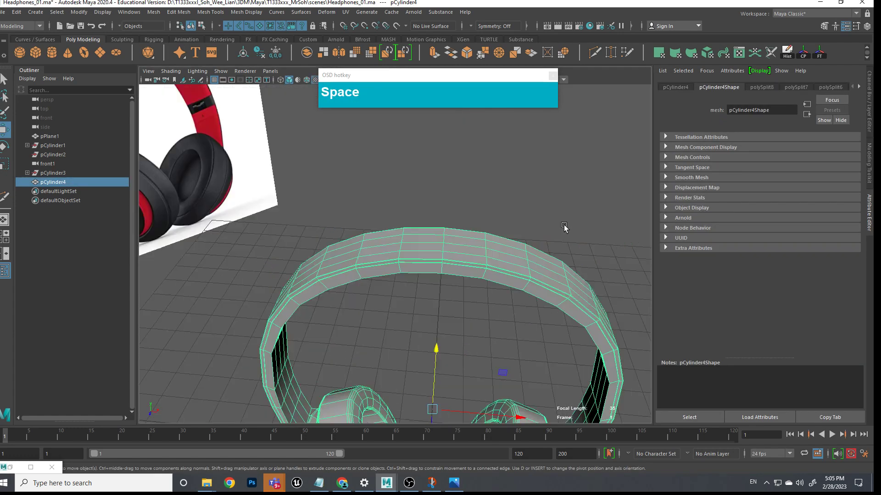
key(ctrl+space)
scroll(546, 362, down, 5)
alt+drag(542, 372, 544, 356)
alt+middle_drag(544, 356, 502, 313)
key(alt+3)
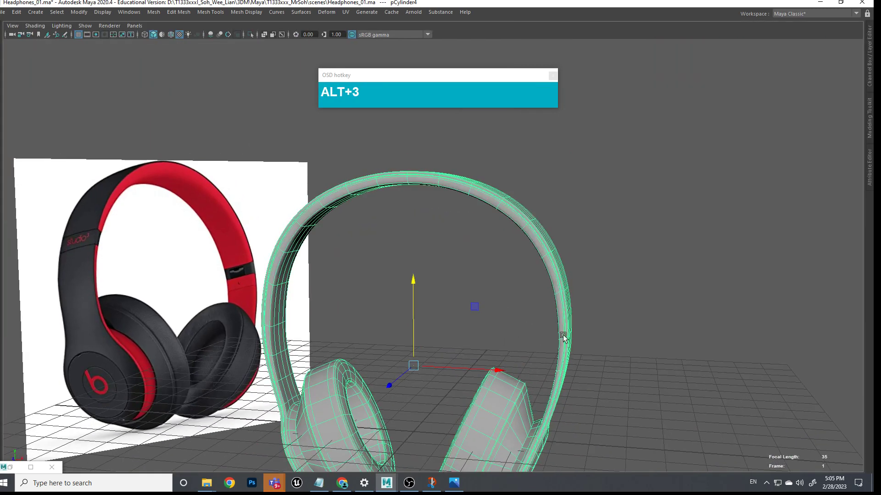
alt+drag(516, 331, 561, 281)
alt+middle_drag(560, 281, 464, 320)
alt+drag(464, 319, 404, 299)
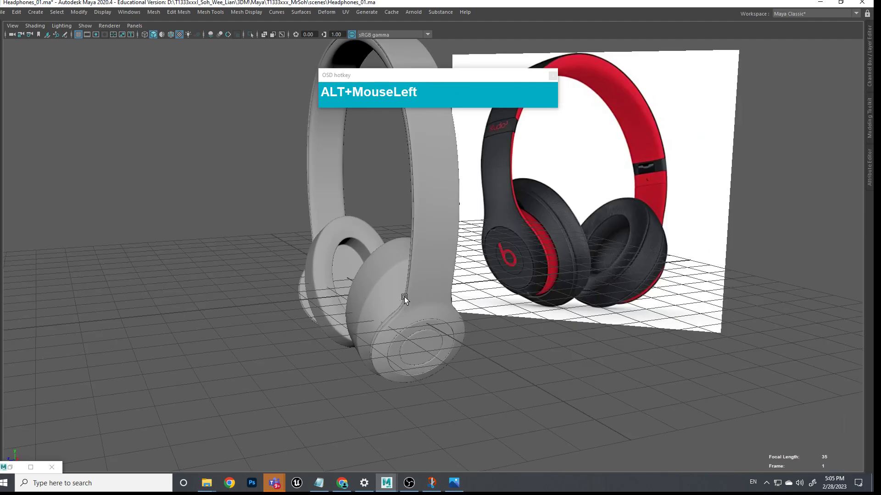
alt+drag(425, 333, 462, 356)
click(434, 332)
With Soft Select off, select the face loops around both ear cups in the front view and grow the selection over the cups
key(space)
alt+middle_drag(462, 356, 450, 273)
right_click(448, 273)
right_drag(448, 274, 453, 280)
key(b)
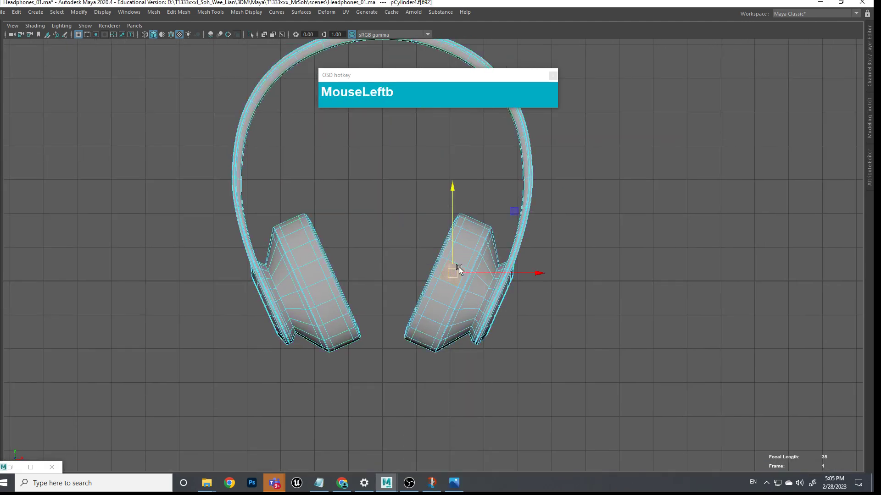
shift+double_click(462, 260)
shift+double_click(314, 279)
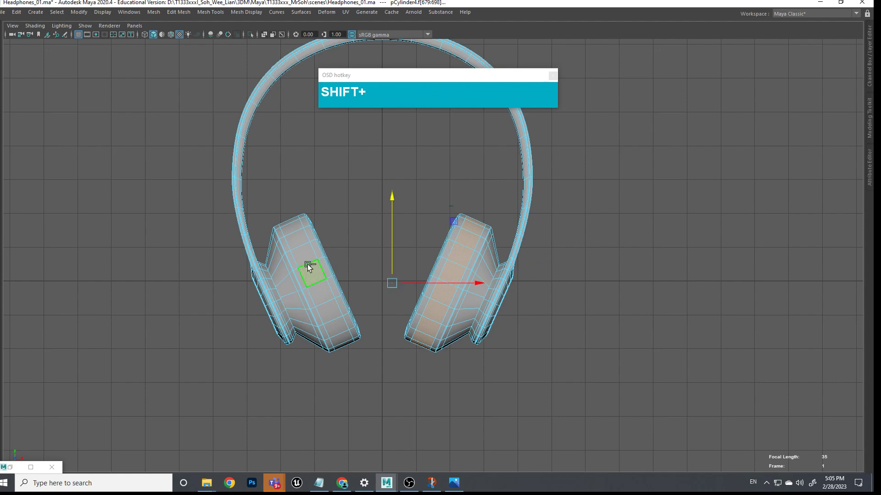
key(shift+period)
key(shift+period)
key(shift+period)
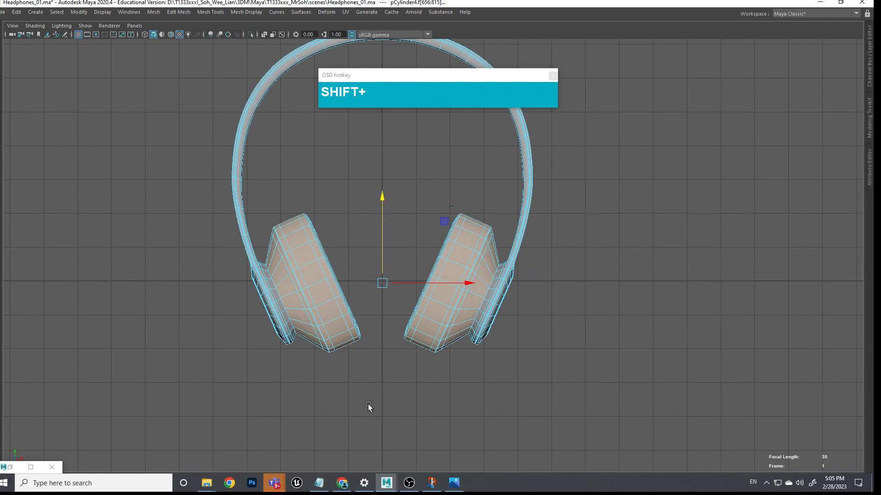
Try to scale the selected ear cup faces uniformly, undo it, and return to the perspective view with the selection cleared
key(r)
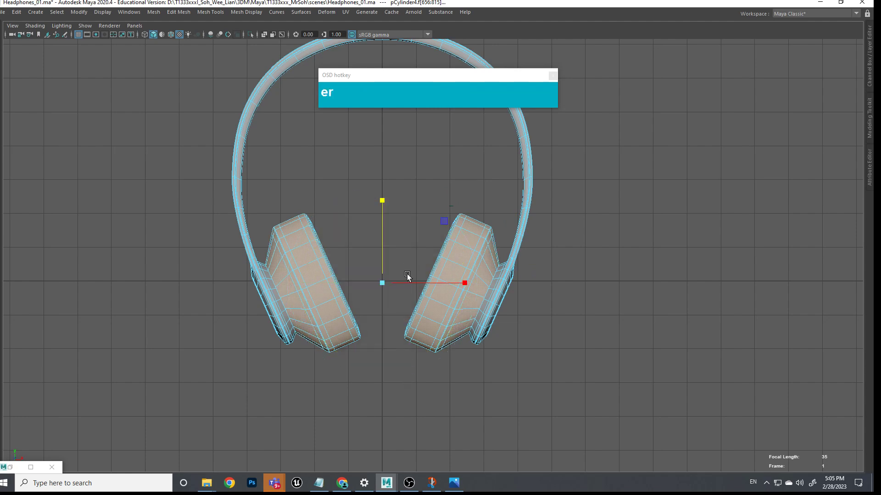
drag(383, 282, 385, 282)
key(z)
key(space)
drag(581, 228, 583, 207)
alt+drag(584, 207, 551, 250)
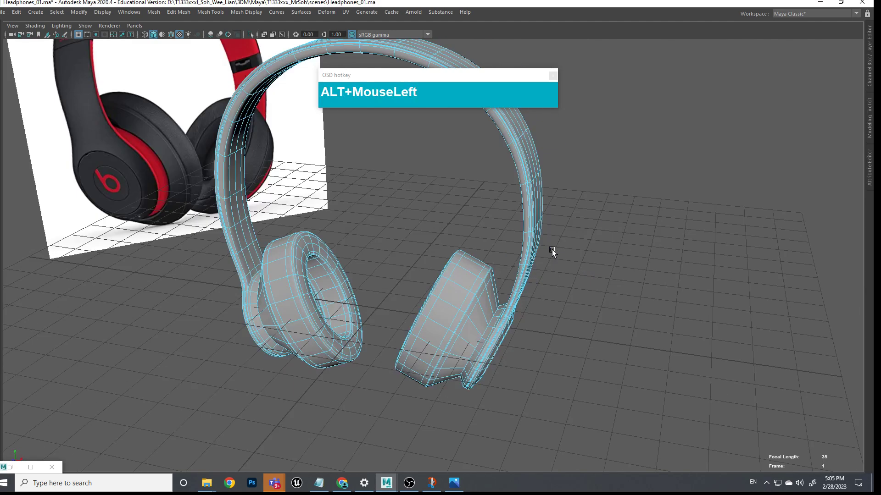
Show the headphones as wireframe in the front view and switch to vertex selection for the ear cups
alt+middle_drag(552, 249, 507, 232)
alt+drag(507, 232, 426, 333)
key(alt+z)
key(space)
drag(426, 333, 428, 351)
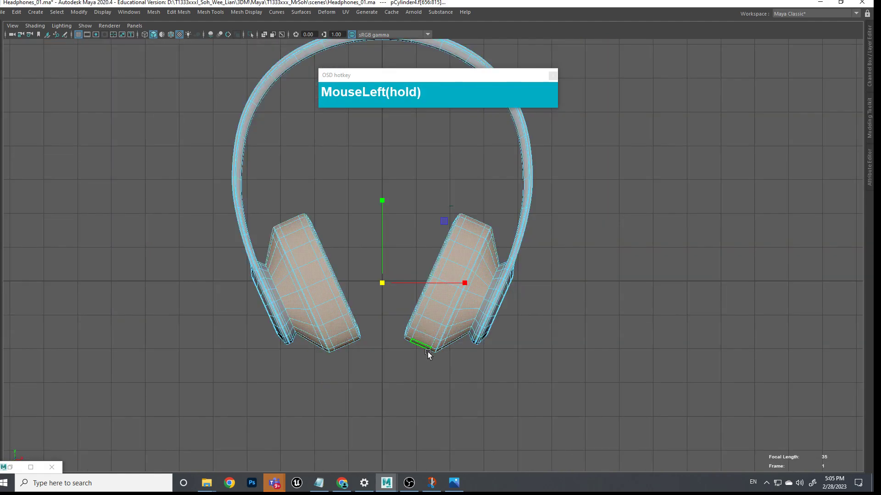
key(4)
right_drag(324, 272, 292, 227)
ctrl+click(328, 200)
ctrl+drag(299, 181, 304, 232)
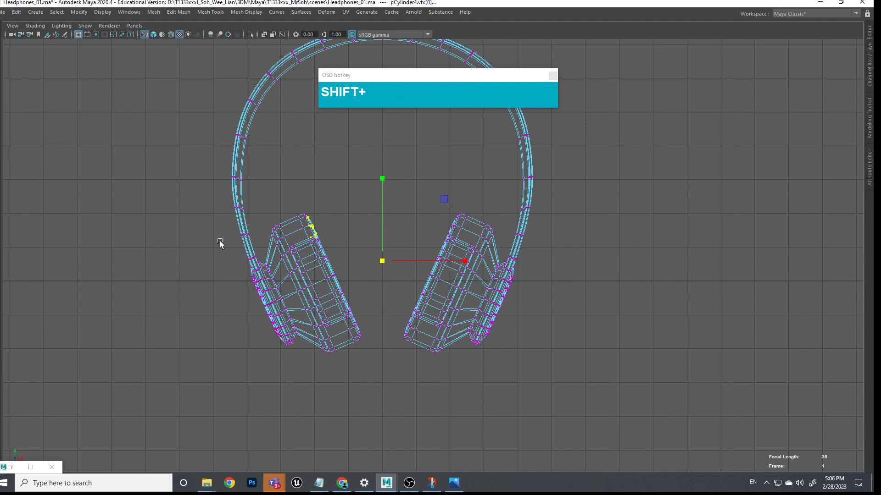
Lasso-select the vertices of both ear cups without the outer headband ends, and check the selection in perspective
key(ctrl+space)
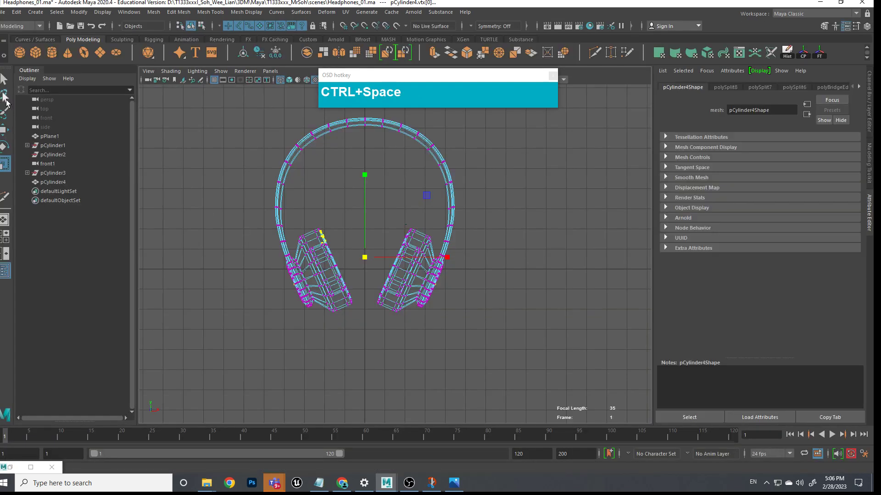
click(5, 97)
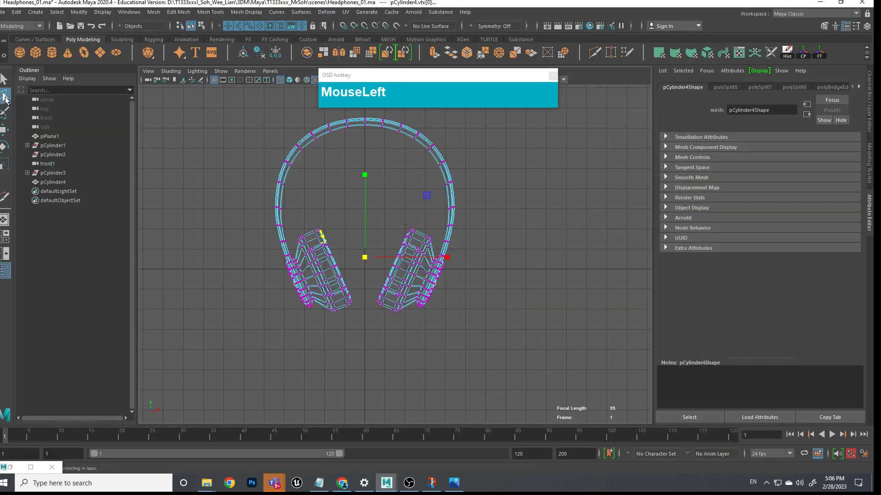
scroll(297, 199, up, 3)
drag(297, 208, 260, 212)
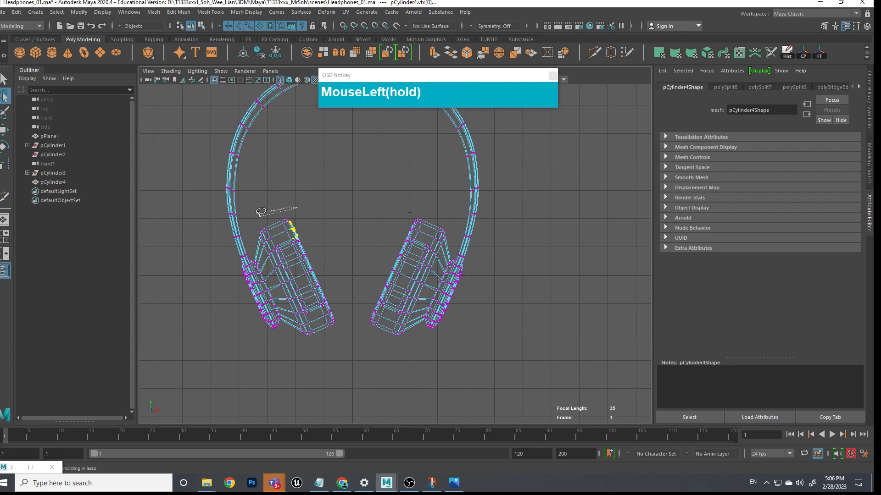
mouse_move(278, 282)
mouse_down()
mouse_move(305, 337)
mouse_move(342, 335)
mouse_move(339, 280)
mouse_up()
mouse_move(410, 210)
shift+mouse_down()
mouse_move(443, 212)
mouse_move(453, 232)
shift+mouse_up()
mouse_move(421, 300)
shift+mouse_down()
mouse_move(397, 341)
mouse_move(367, 317)
mouse_move(410, 304)
shift+mouse_up()
key(space)
drag(484, 327, 453, 303)
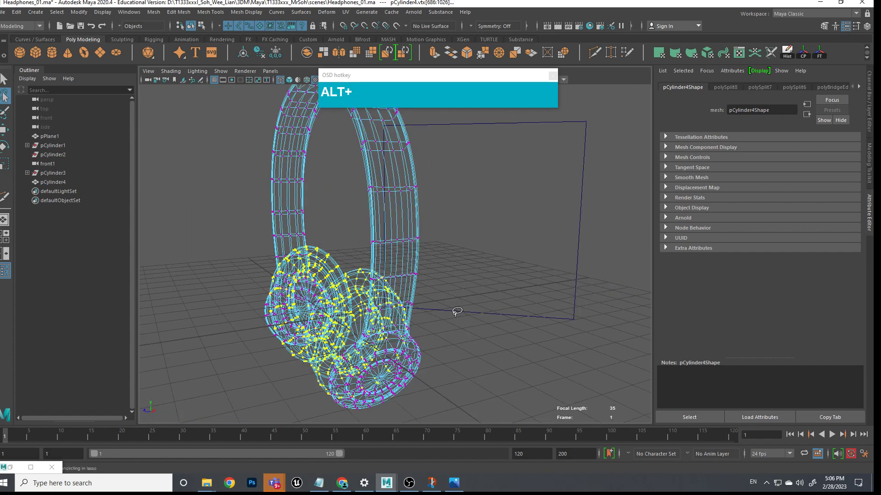
Scale the selected ear cup vertices along the Z axis, restore textured shading and return to object mode with nothing selected
key(e)
key(r)
drag(239, 332, 457, 281)
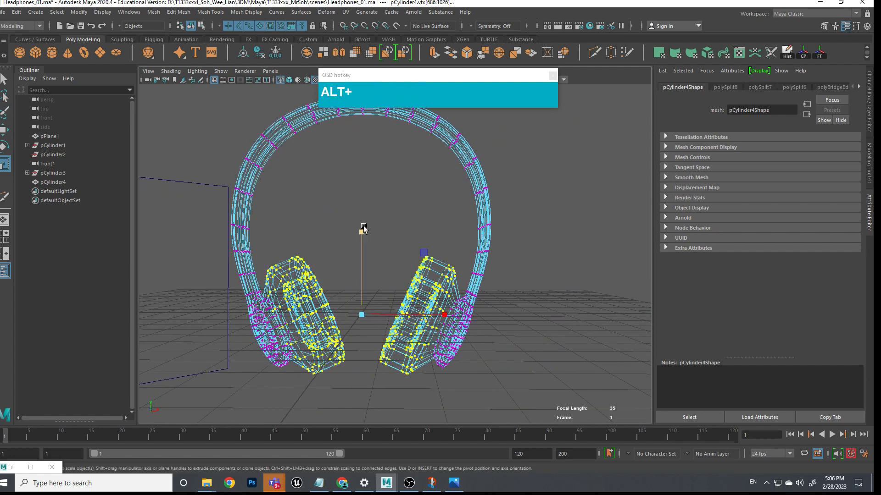
mouse_move(363, 228)
alt+mouse_down()
mouse_move(365, 301)
mouse_move(505, 294)
mouse_move(434, 285)
alt+mouse_up()
key(alt+6)
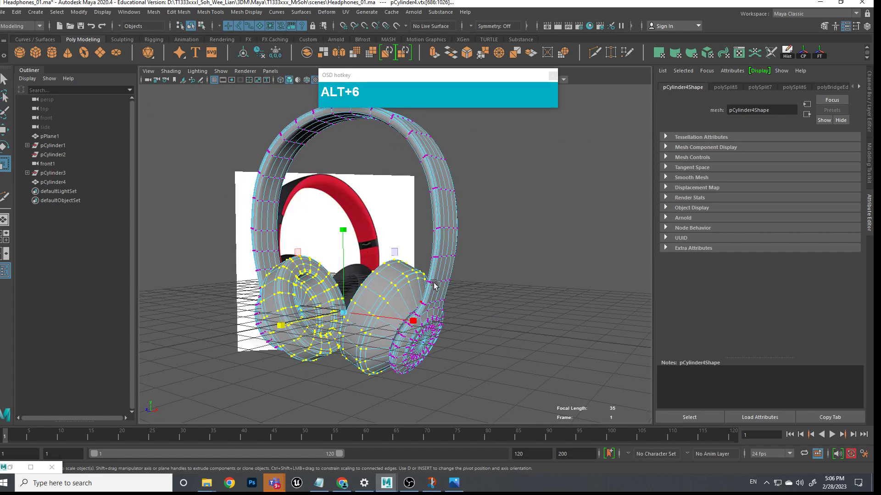
alt+drag(505, 299, 478, 305)
right_drag(459, 262, 587, 238)
click(587, 239)
alt+drag(588, 238, 504, 317)
click(471, 310)
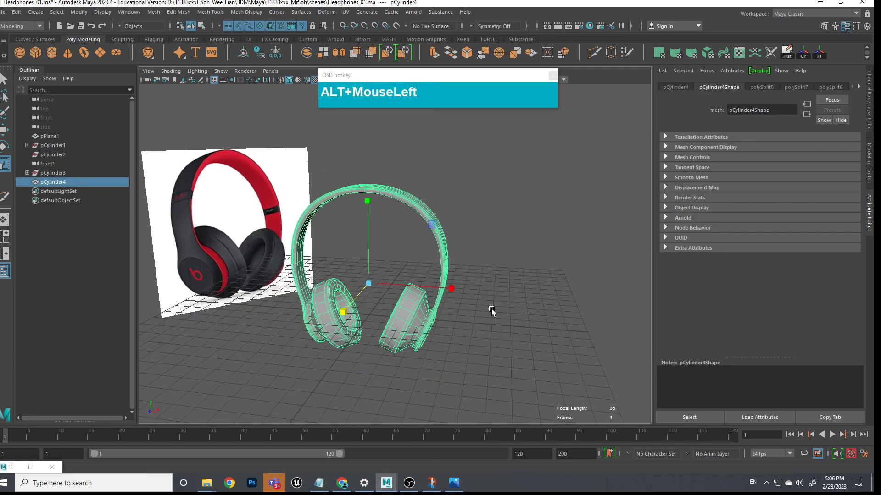
click(505, 316)
Delete the reference image plane standing behind the headphones
scroll(494, 299, down, 3)
click(253, 211)
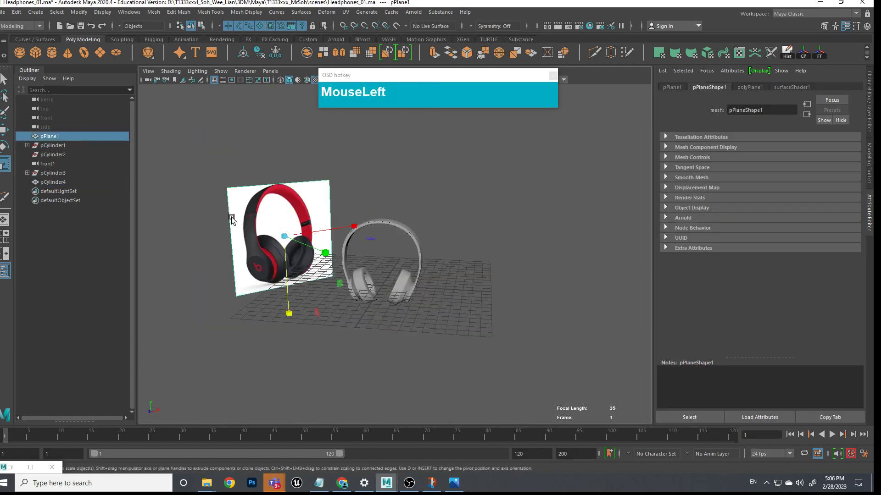
key(Delete)
Rename the headphones mesh to BeatsHeadphones
click(411, 240)
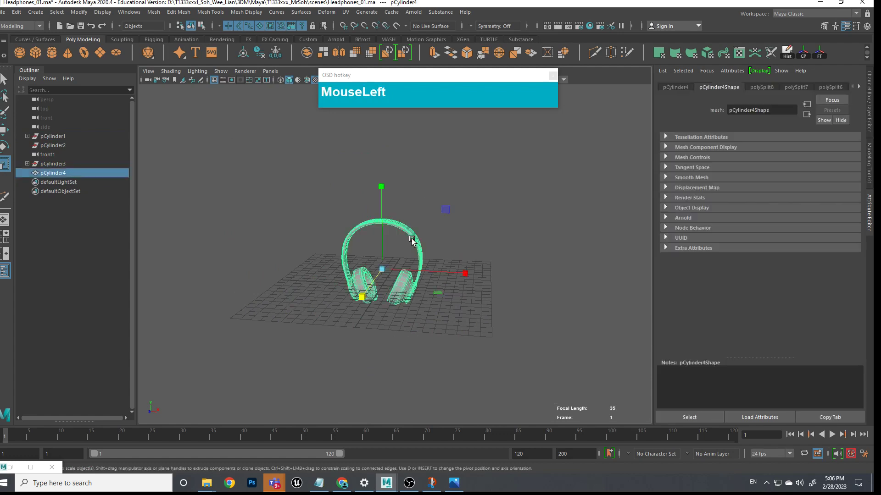
double_click(60, 173)
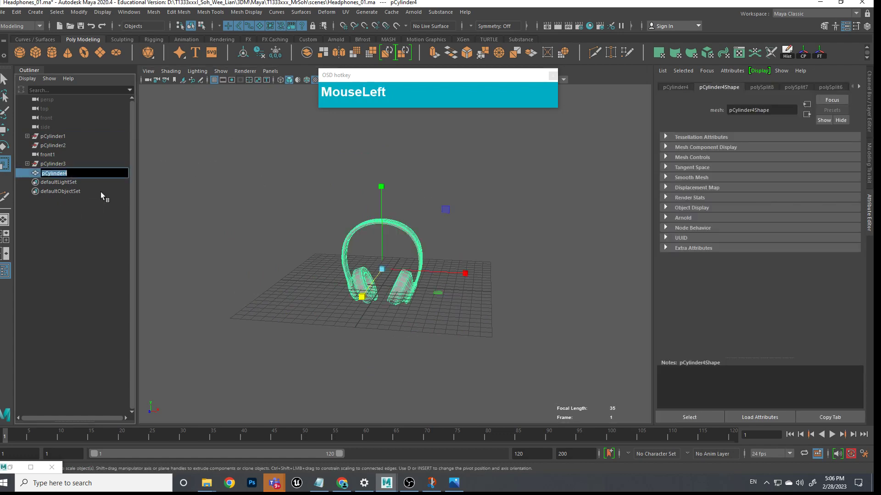
text(BeatsHead)
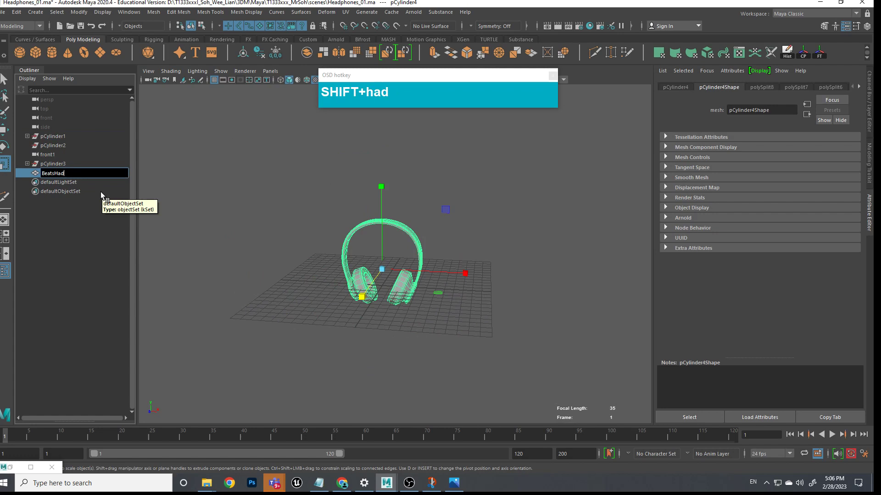
key(BackSpace)
key(BackSpace)
text(eadphones)
key(Return)
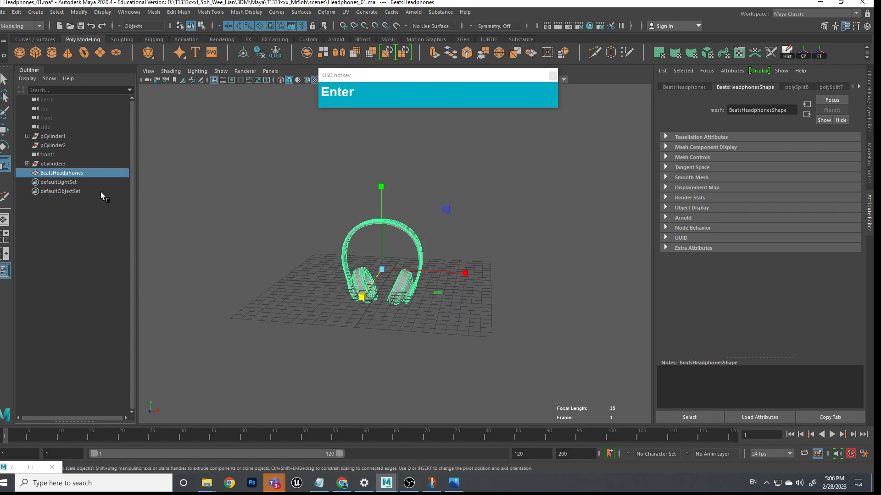
Create a NURBS circle on the grid and scale it up uniformly about 10 times so it surrounds the headphones
click(342, 342)
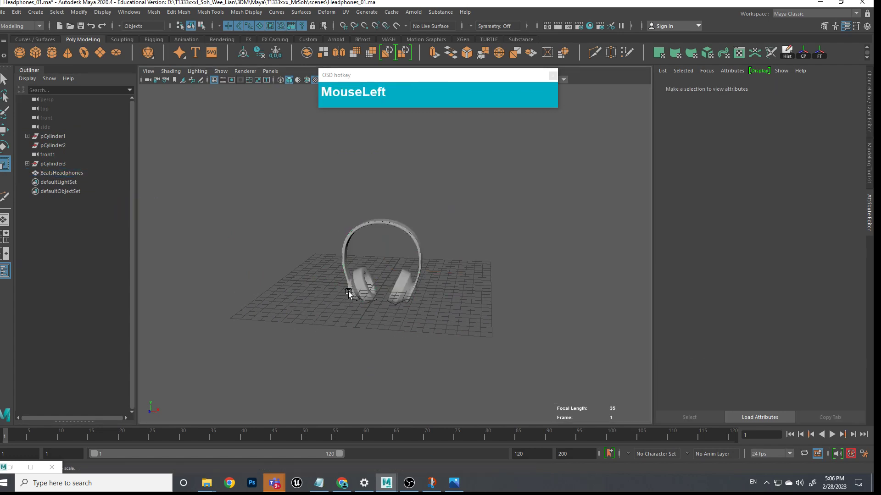
click(35, 39)
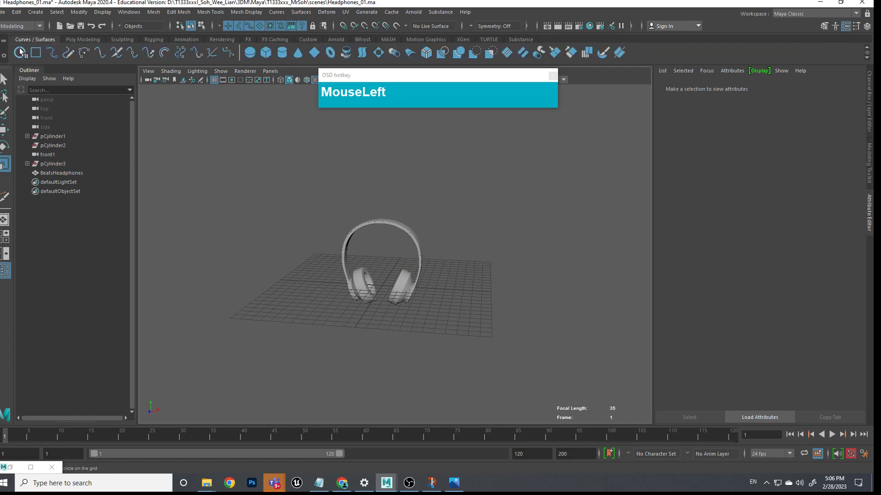
click(20, 52)
key(e)
key(r)
drag(433, 350, 508, 345)
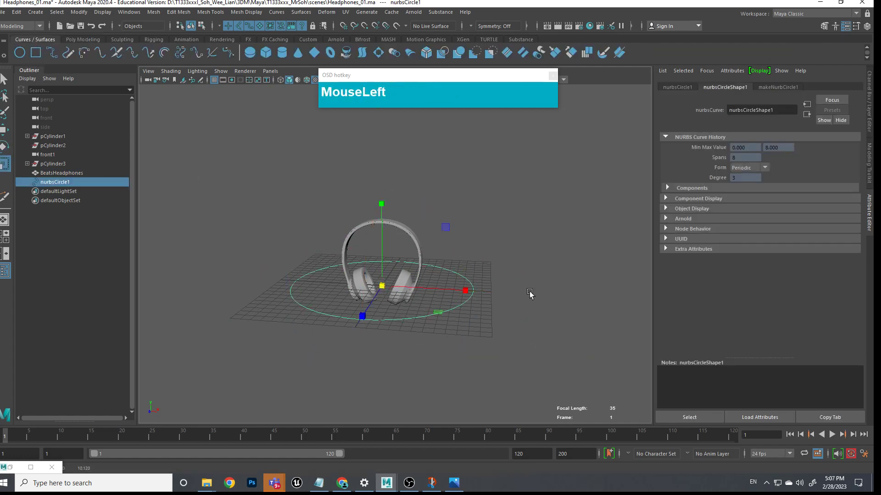
click(430, 261)
Delete the construction history of the BeatsHeadphones mesh
click(53, 173)
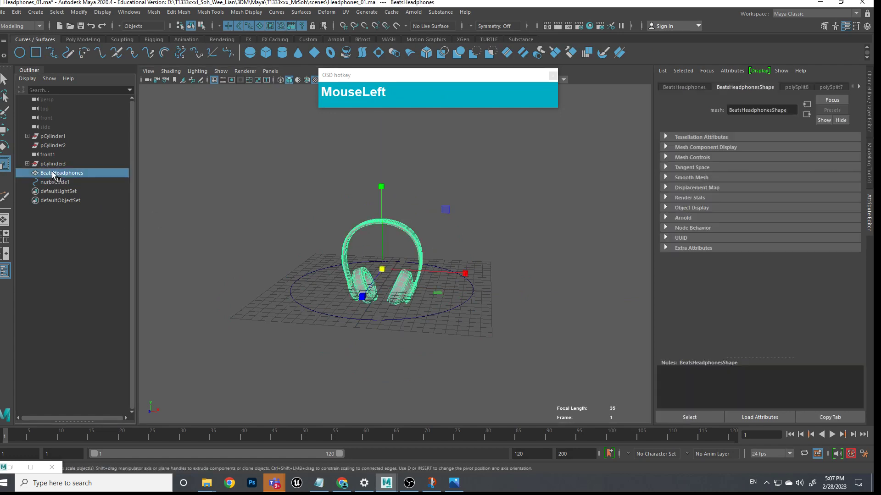
click(460, 231)
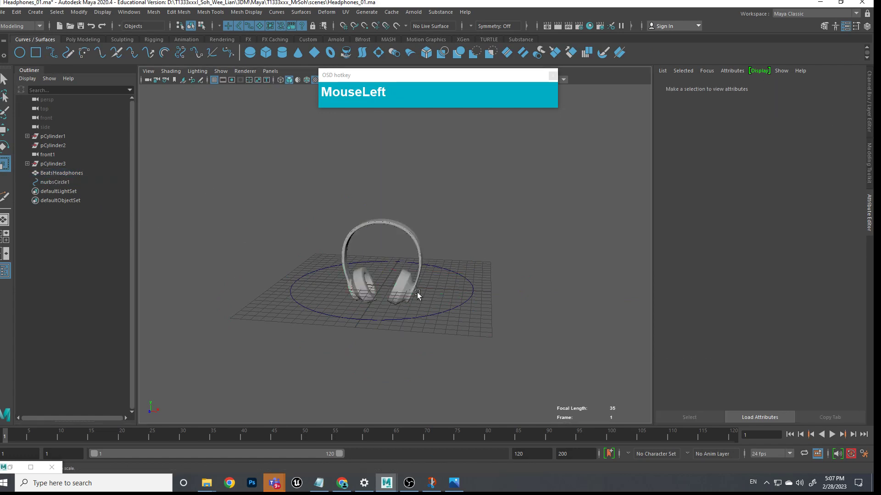
click(419, 245)
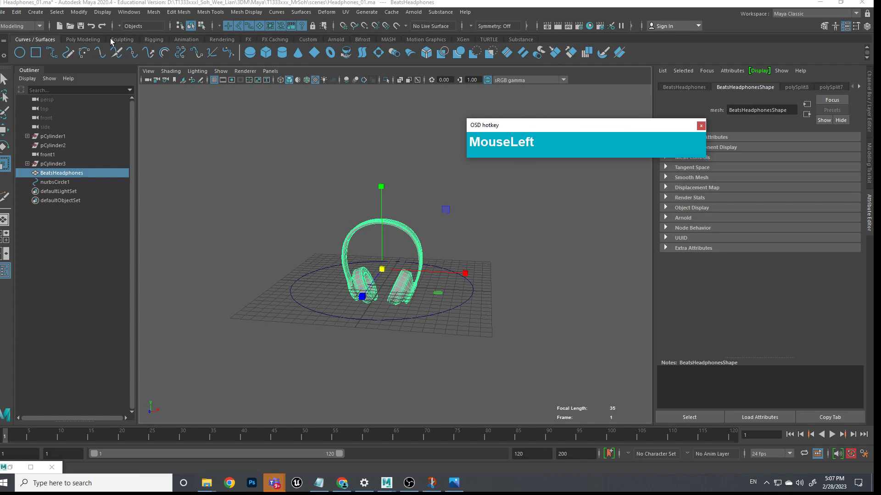
click(94, 41)
click(260, 54)
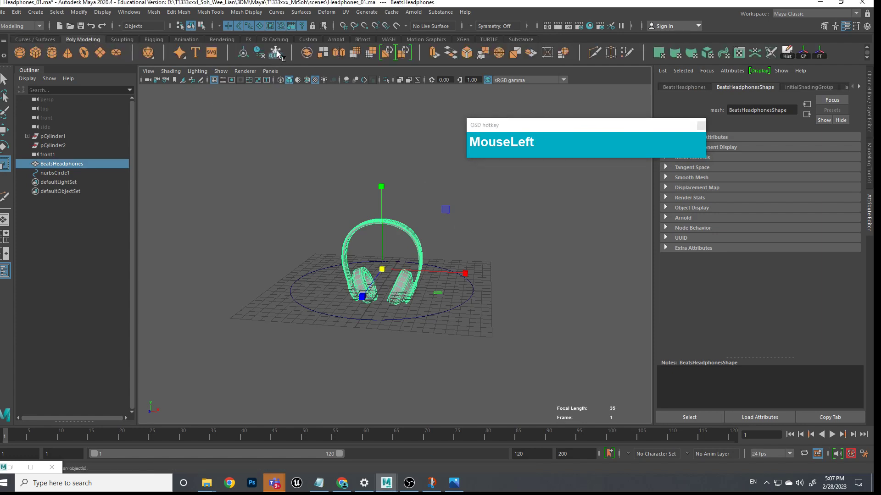
Delete the leftover nodes pCylinder1 and pCylinder2 from the scene
click(61, 146)
shift+click(61, 137)
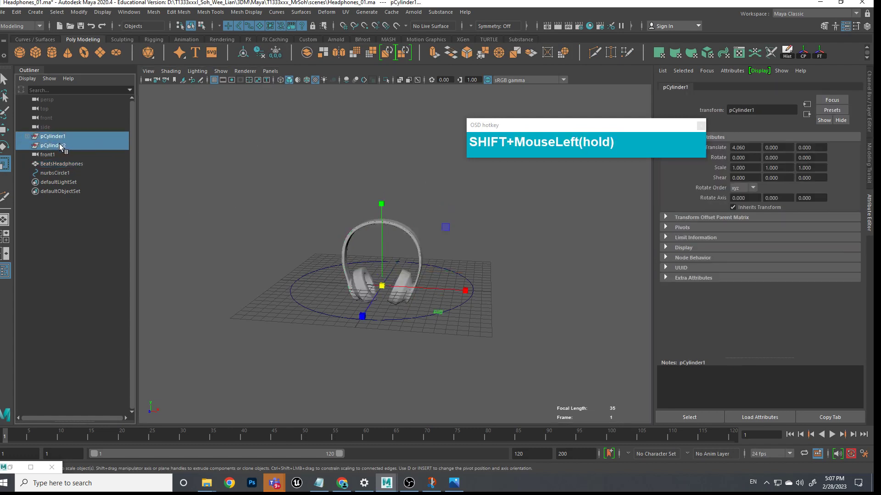
key(shift+Delete)
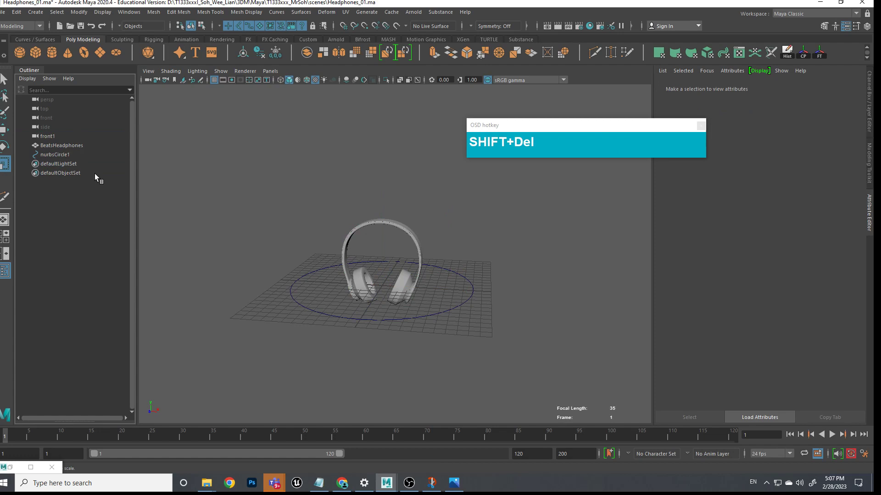
Parent BeatsHeadphones to the NURBS circle
mouse_move(65, 155)
mouse_down()
mouse_move(104, 165)
mouse_move(65, 152)
mouse_up()
click(64, 149)
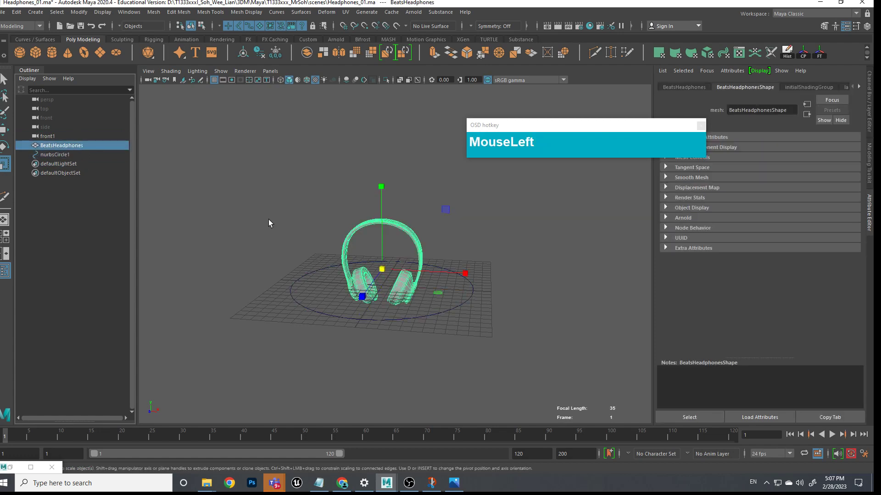
shift+click(467, 302)
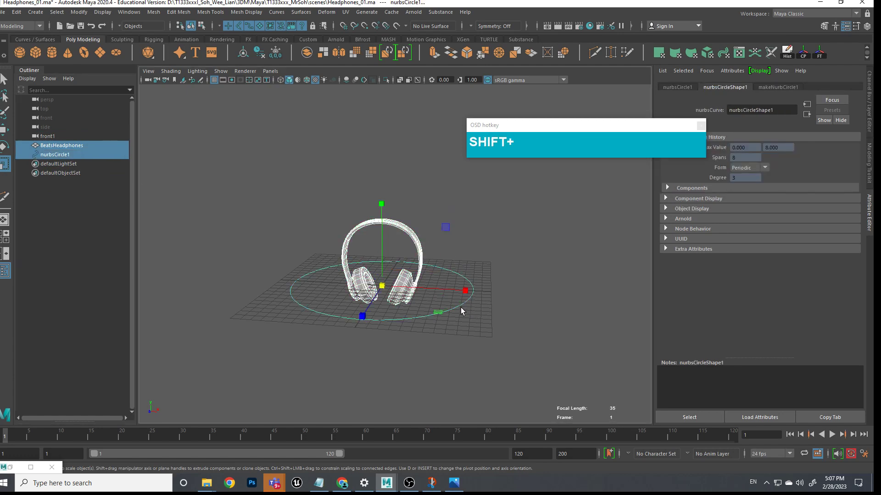
key(p)
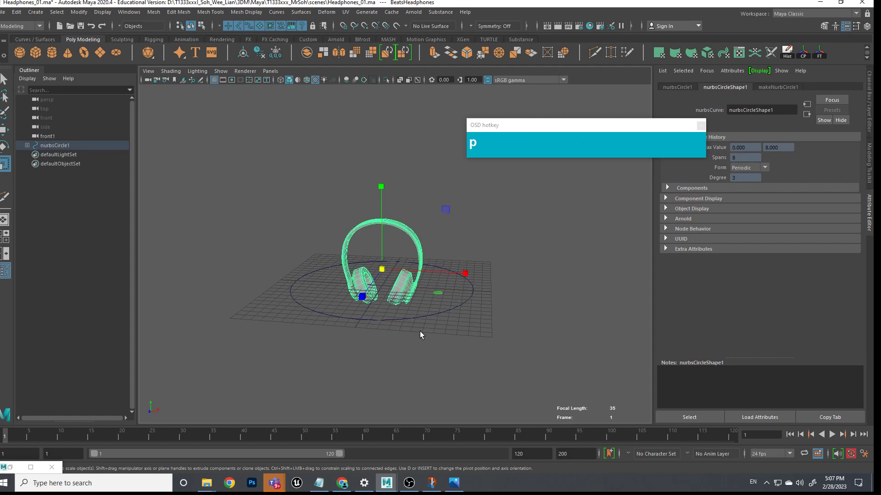
Try moving the circle to test whether the headphones follow it, and undo the move
click(473, 302)
key(w)
mouse_move(383, 285)
mouse_down()
mouse_move(361, 296)
mouse_move(379, 281)
mouse_up()
key(ctrl+z)
Rename the circle control to Headphones_Handle
scroll(480, 253, up, 3)
double_click(55, 146)
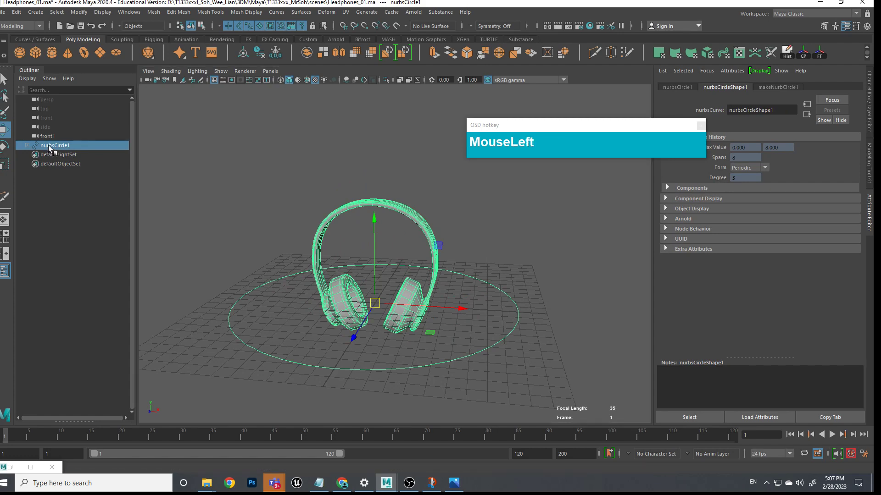
text(Head)
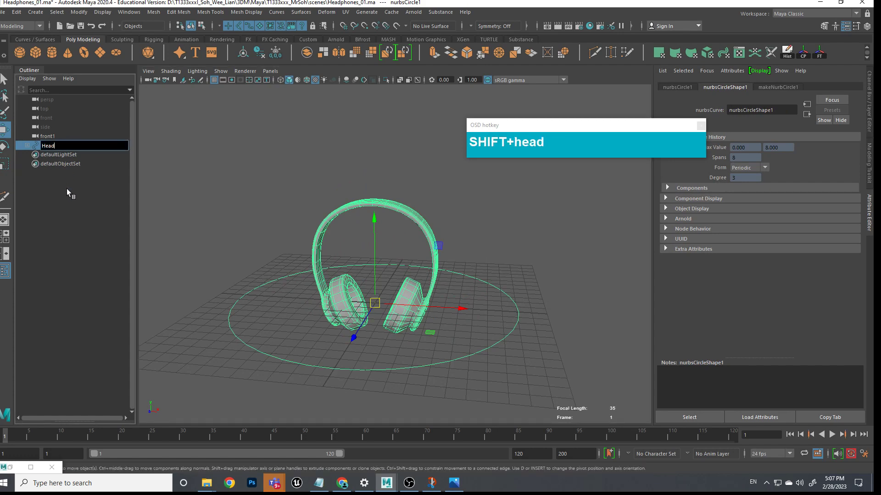
text(phones_Handle)
key(Return)
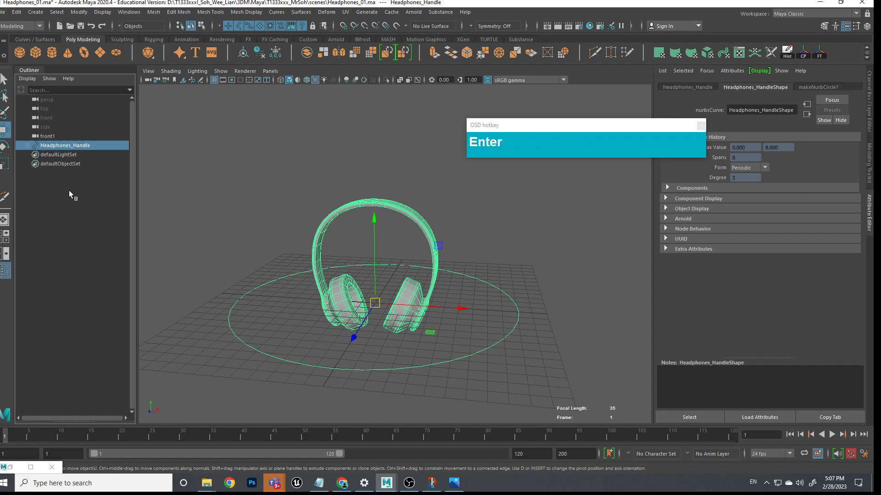
Save the scene as a new version named Headphones_02.ma
click(6, 12)
click(23, 61)
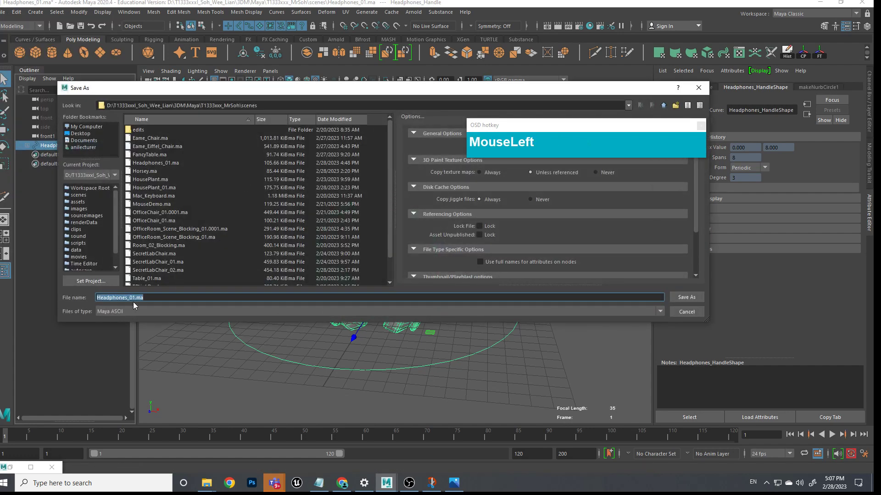
click(135, 298)
drag(135, 298, 133, 298)
text(2)
click(687, 297)
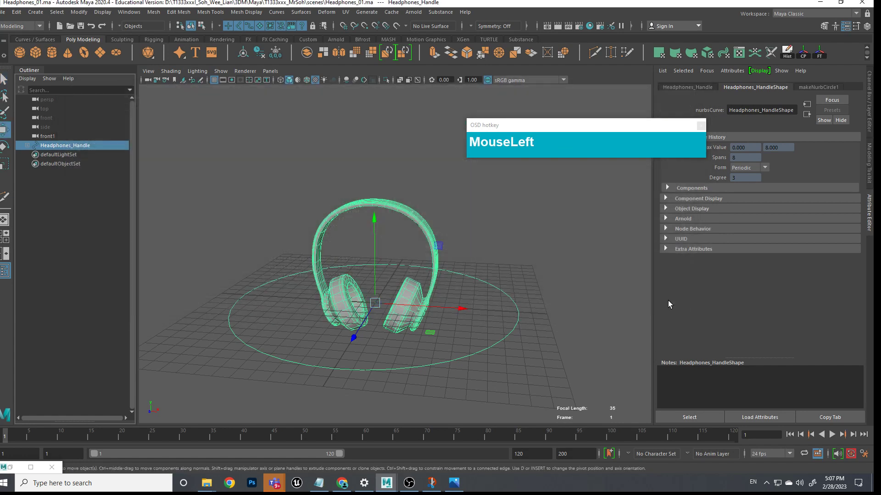
Save the headphones scene again and open OfficeRoom_Scene_Blocking_01.0001.ma
alt+middle_drag(422, 312, 413, 294)
alt+drag(412, 293, 395, 299)
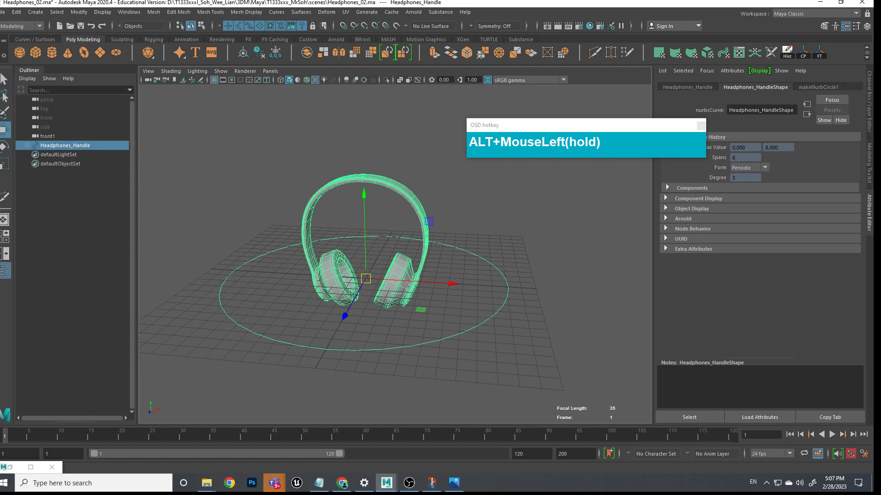
click(3, 12)
click(18, 46)
click(3, 12)
click(18, 32)
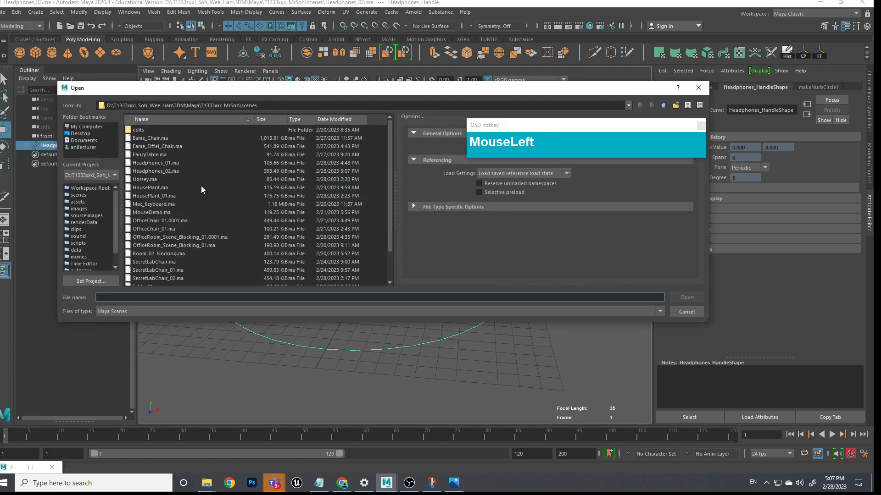
double_click(197, 237)
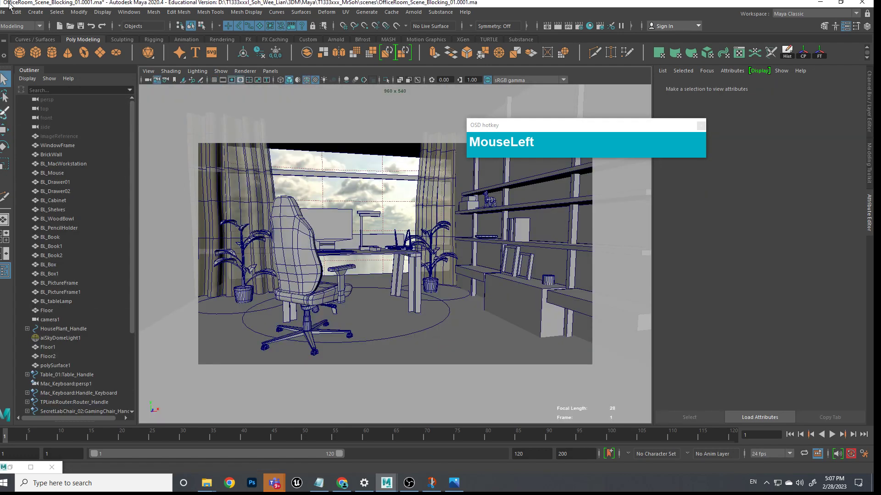
Review the files already referenced in the office scene in the Reference Editor, and close it
drag(3, 12, 25, 242)
click(22, 233)
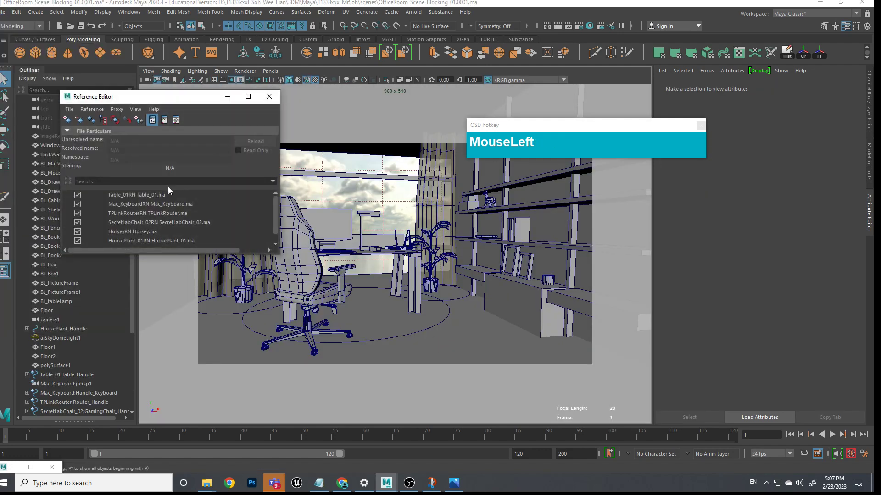
scroll(197, 209, down, 1)
click(269, 96)
Create a reference to Headphones_02.ma in the office room scene
click(3, 12)
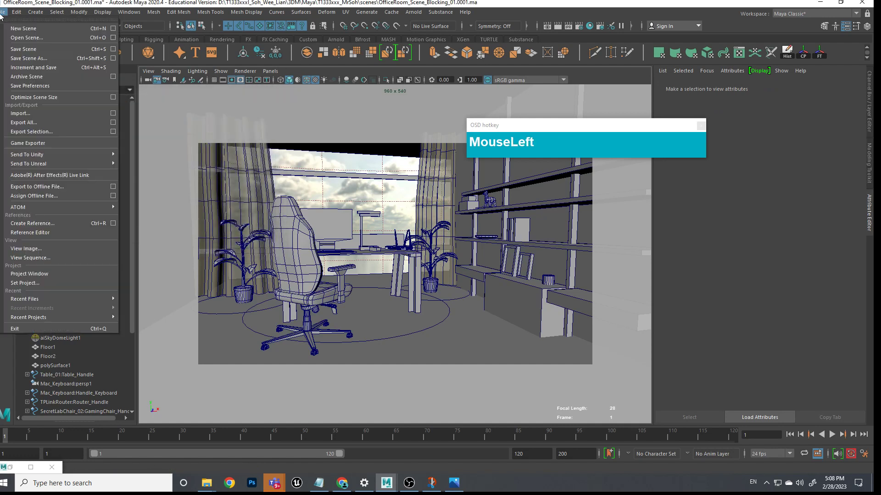
click(33, 230)
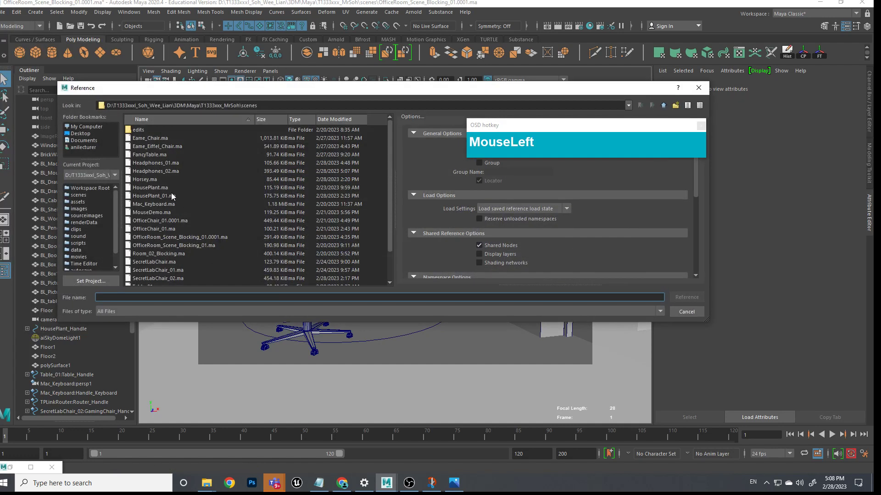
double_click(169, 172)
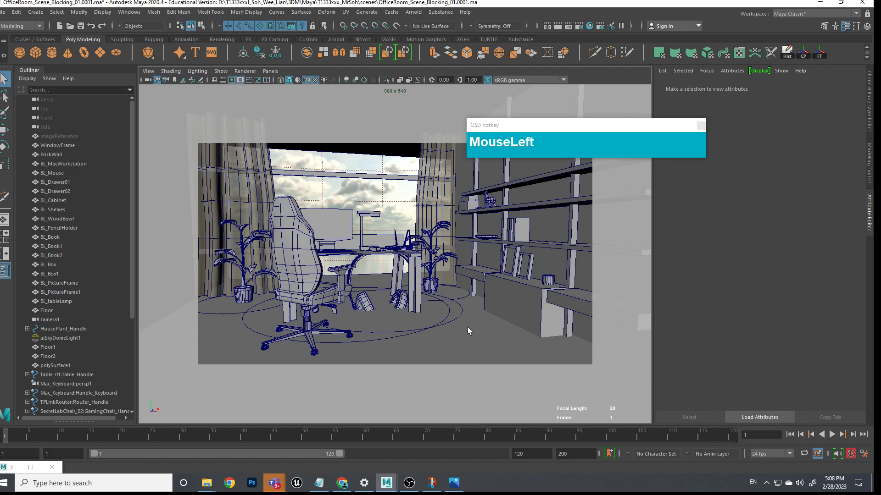
Raise the headphones by their control circle to above the desk near the table lamp, scale them down and rotate them about the vertical axis
click(461, 315)
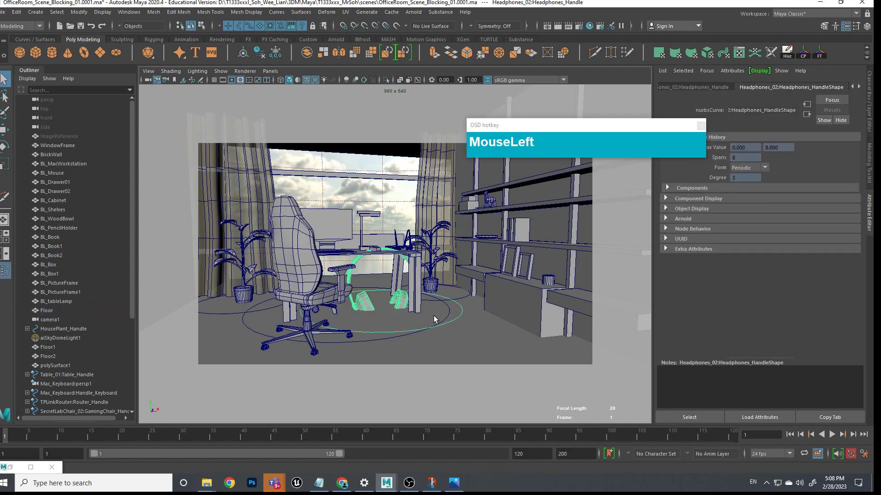
key(w)
drag(402, 294, 288, 239)
key(e)
key(r)
key(e)
drag(433, 223, 359, 230)
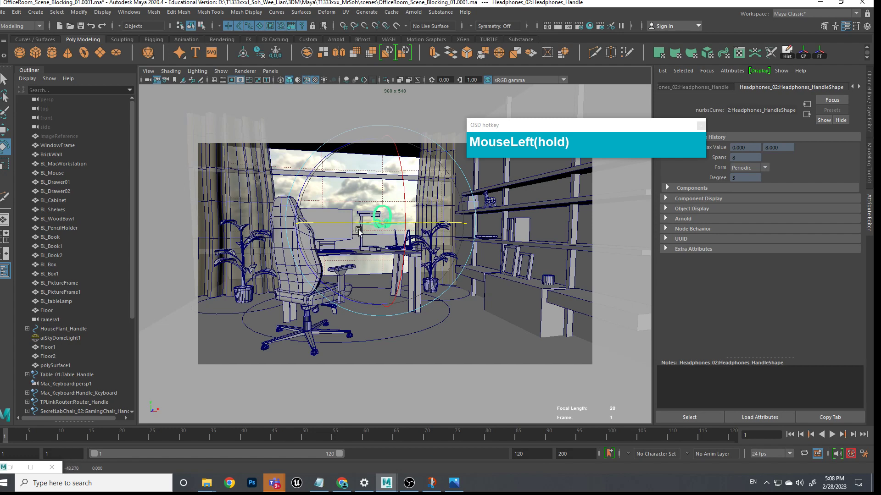
drag(305, 228, 364, 238)
Move the headphones over the desk to the table lamp's arm, working in the perspective view
key(space)
drag(425, 255, 424, 235)
alt+drag(424, 235, 441, 239)
alt+right_drag(440, 239, 500, 251)
alt+middle_drag(499, 252, 432, 315)
key(alt+w)
drag(497, 303, 478, 292)
drag(445, 209, 445, 213)
drag(492, 258, 463, 288)
drag(439, 220, 386, 271)
Fine-tune the headphones' height and sideways position so that the headband hangs over the table lamp's arm
alt+scroll(452, 267, up, 5)
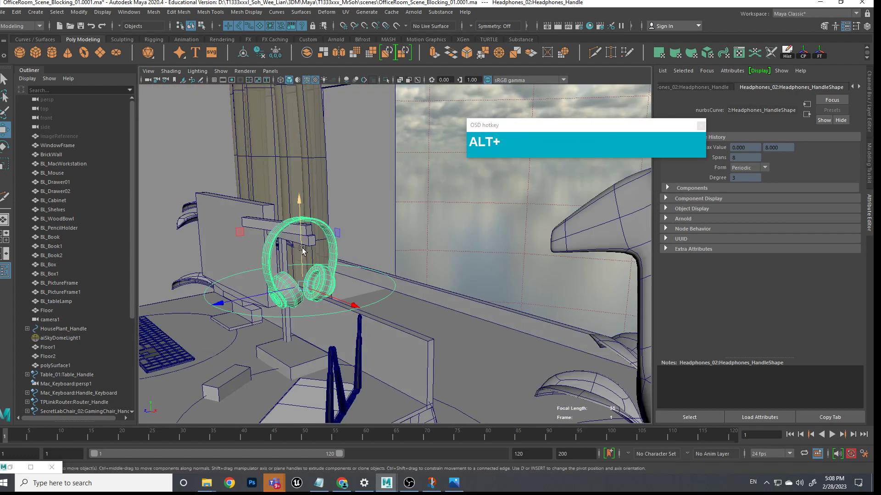
drag(303, 250, 301, 254)
drag(242, 304, 235, 305)
drag(296, 262, 296, 262)
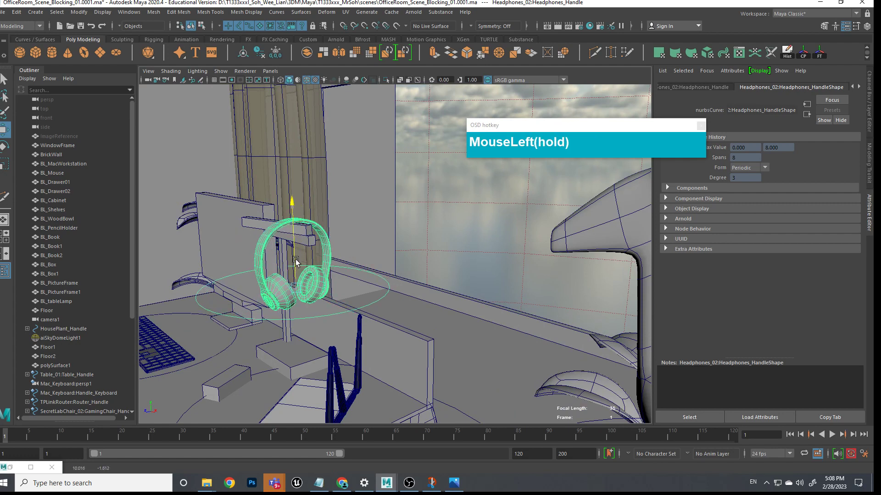
drag(254, 295, 250, 296)
alt+drag(316, 299, 375, 269)
scroll(394, 302, down, 5)
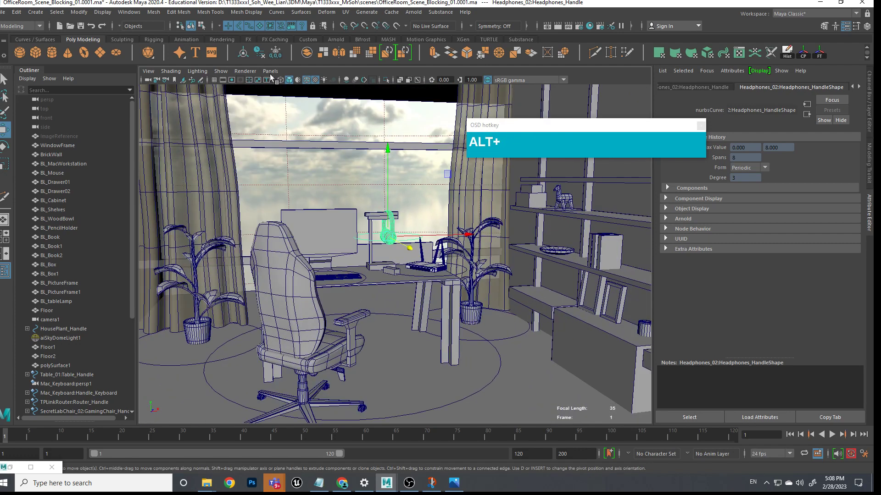
Render the office scene in Arnold RenderView to check the hanging headphones, and close the render window
click(445, 12)
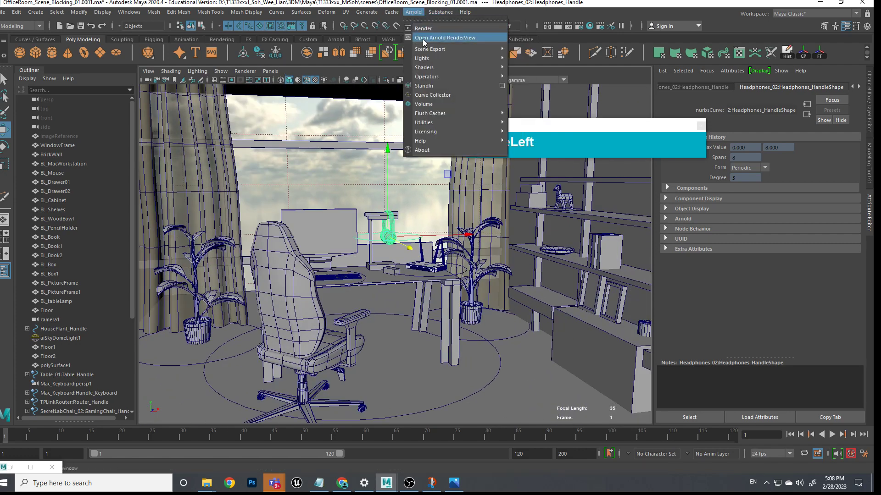
click(422, 39)
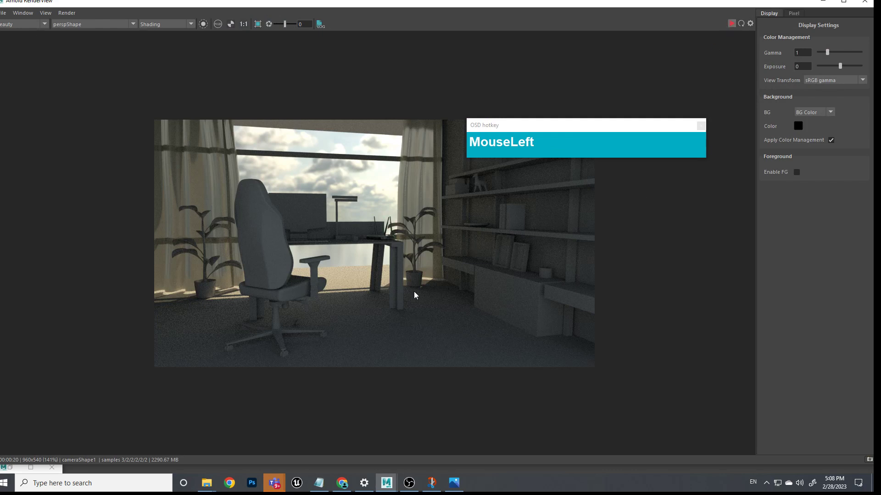
scroll(414, 290, up, 2)
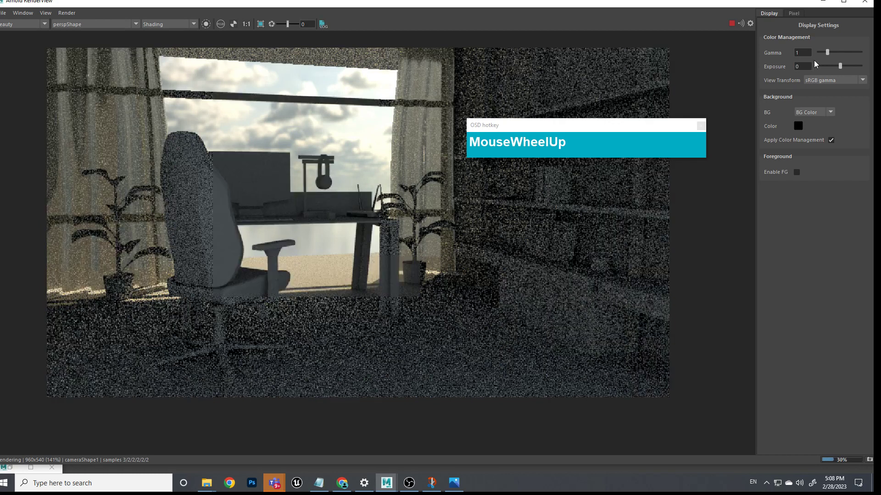
click(863, 3)
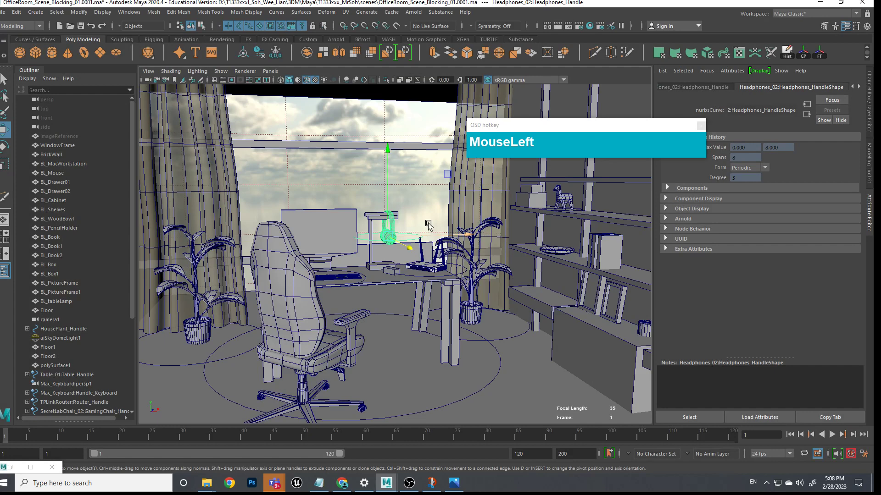
scroll(439, 324, up, 3)
alt+drag(449, 321, 458, 312)
alt+middle_drag(459, 312, 467, 294)
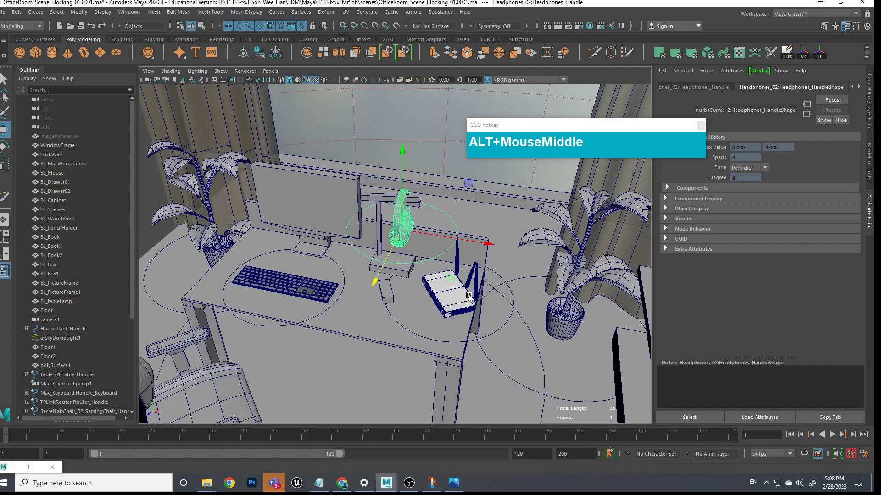